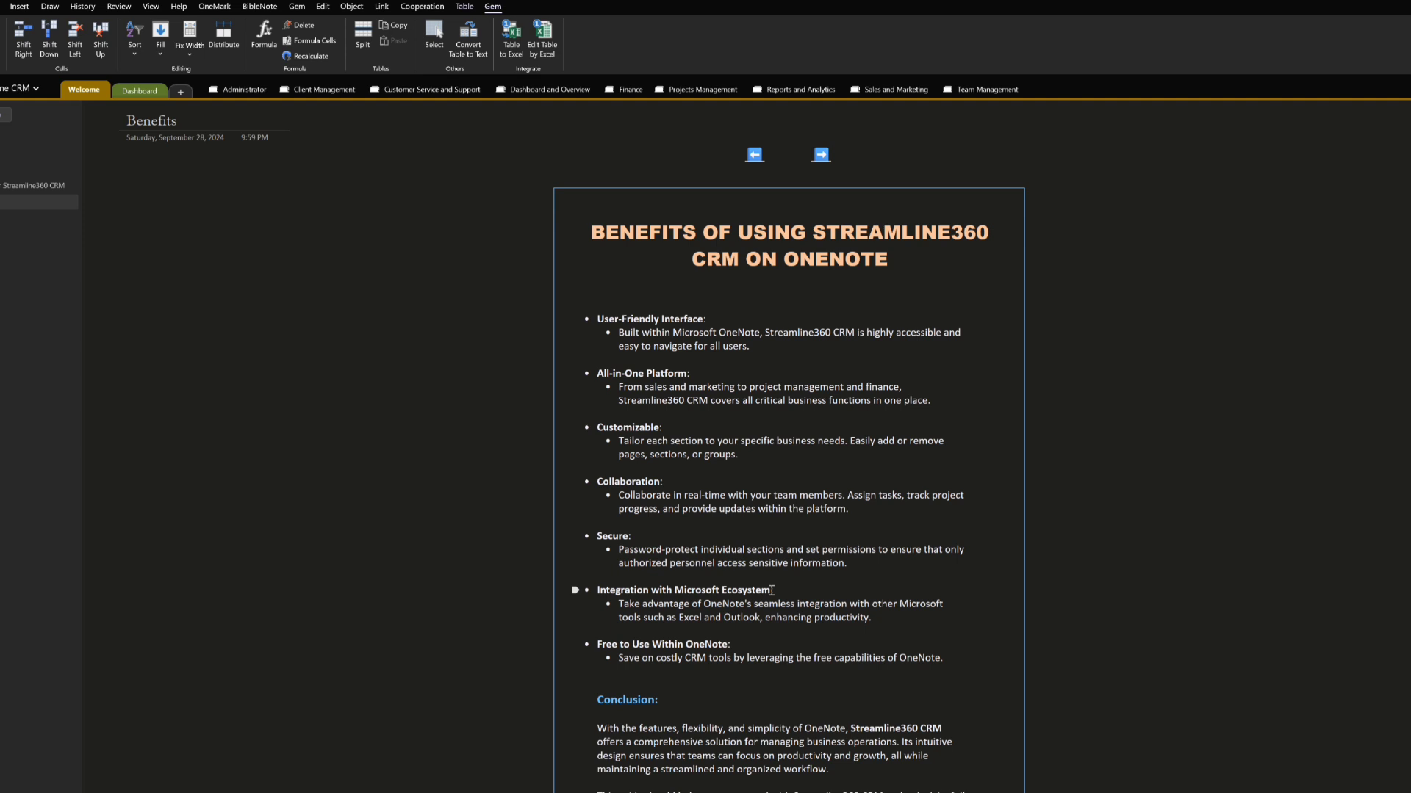
Read through the Benefits page and continue via the Start Here page to the admin profile
scroll(764, 588, down, 5)
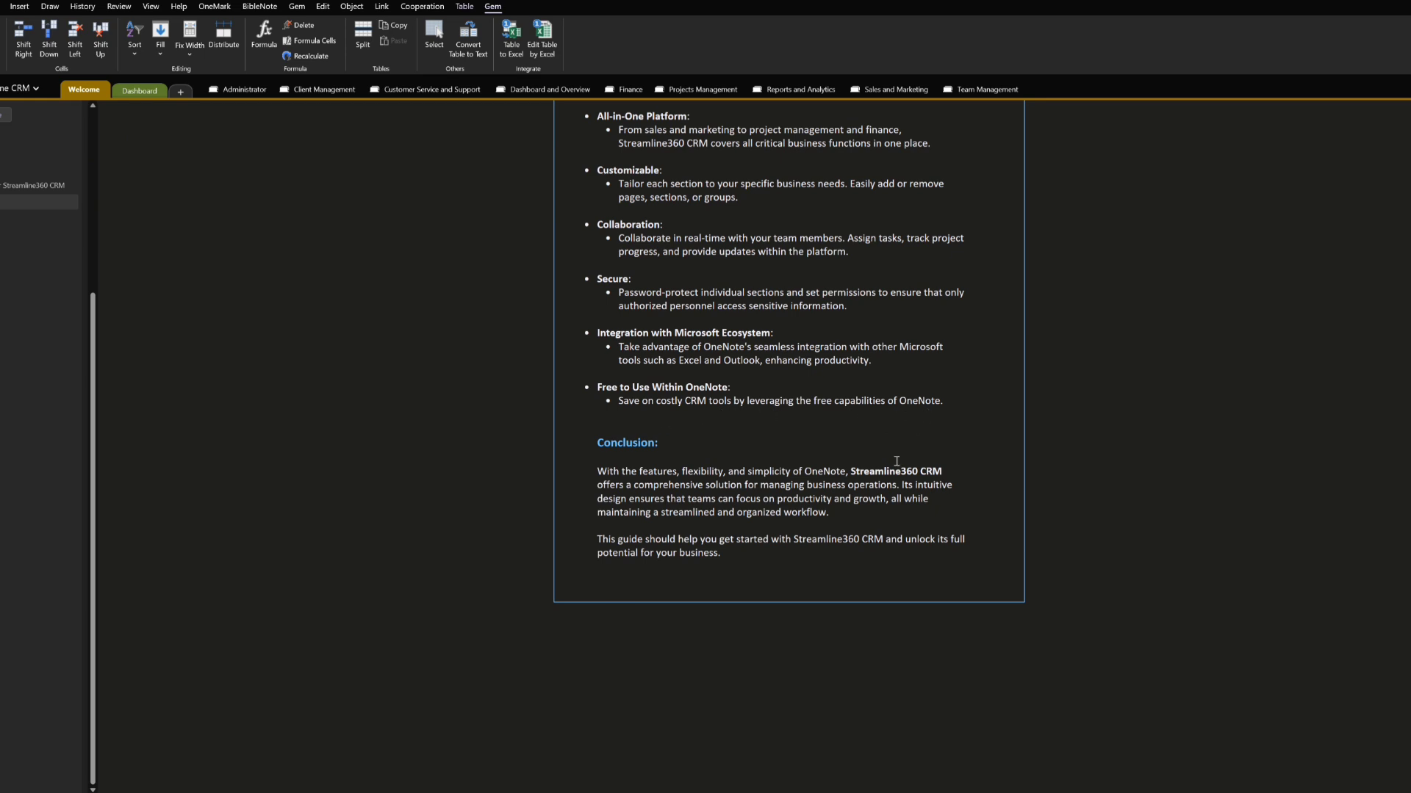
scroll(694, 617, up, 2)
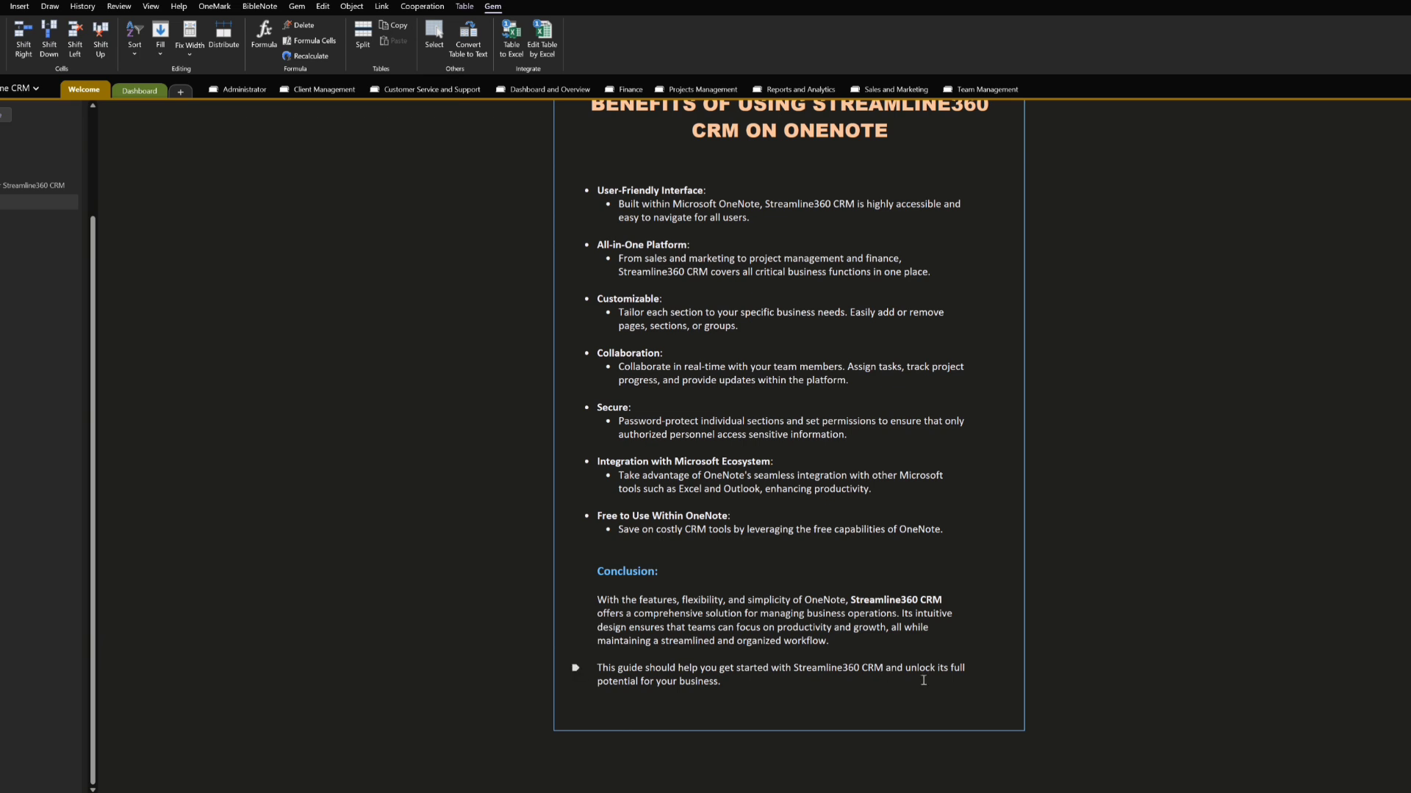
scroll(978, 691, up, 2)
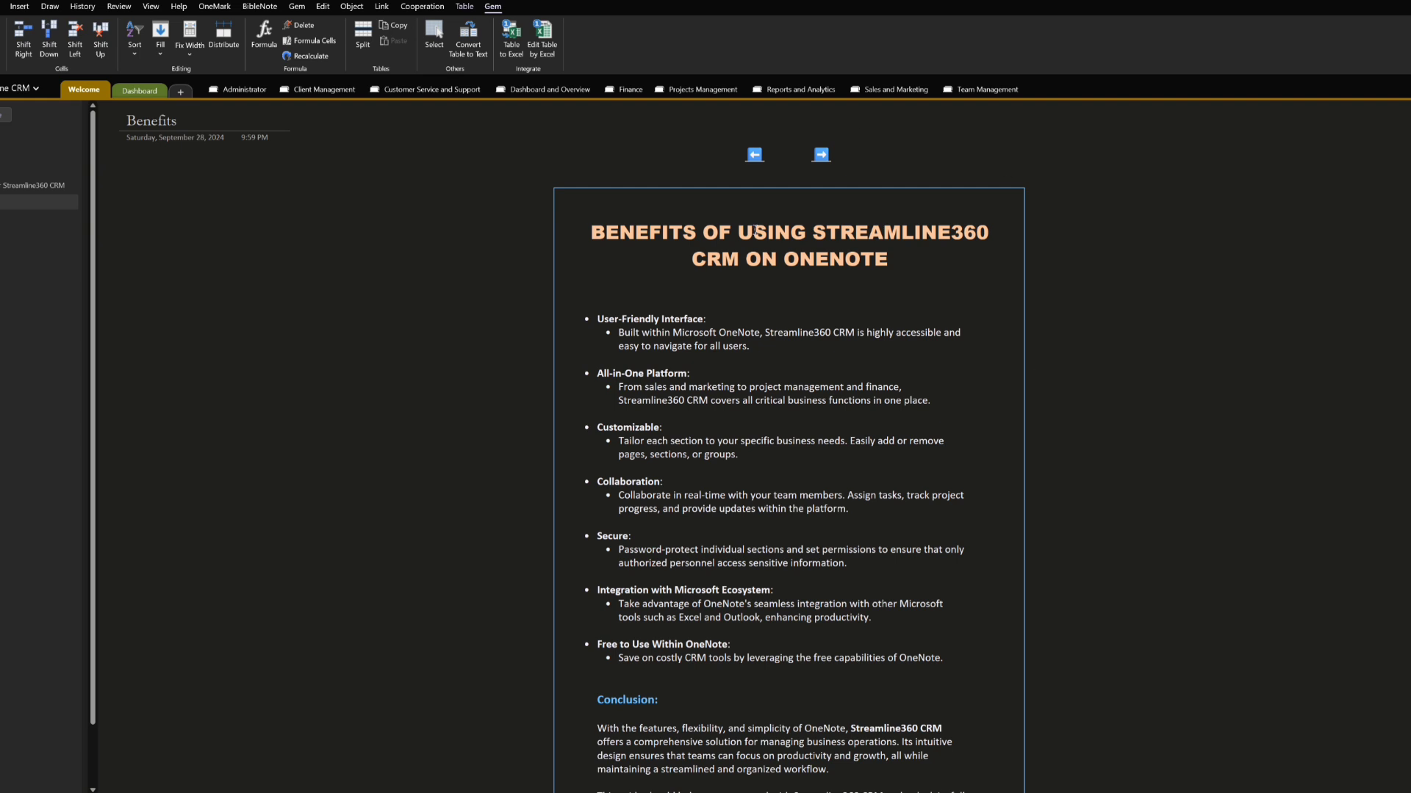
click(822, 155)
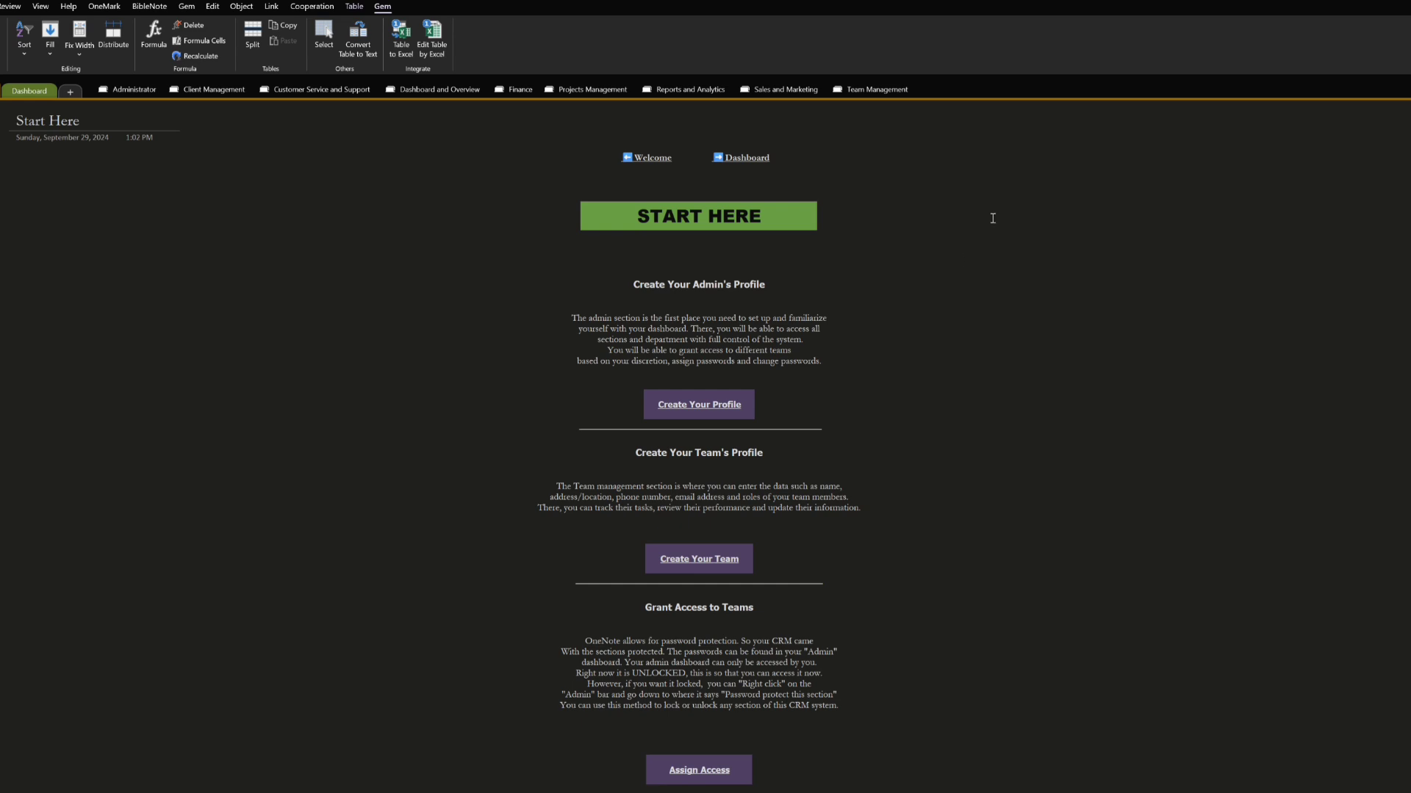
click(717, 412)
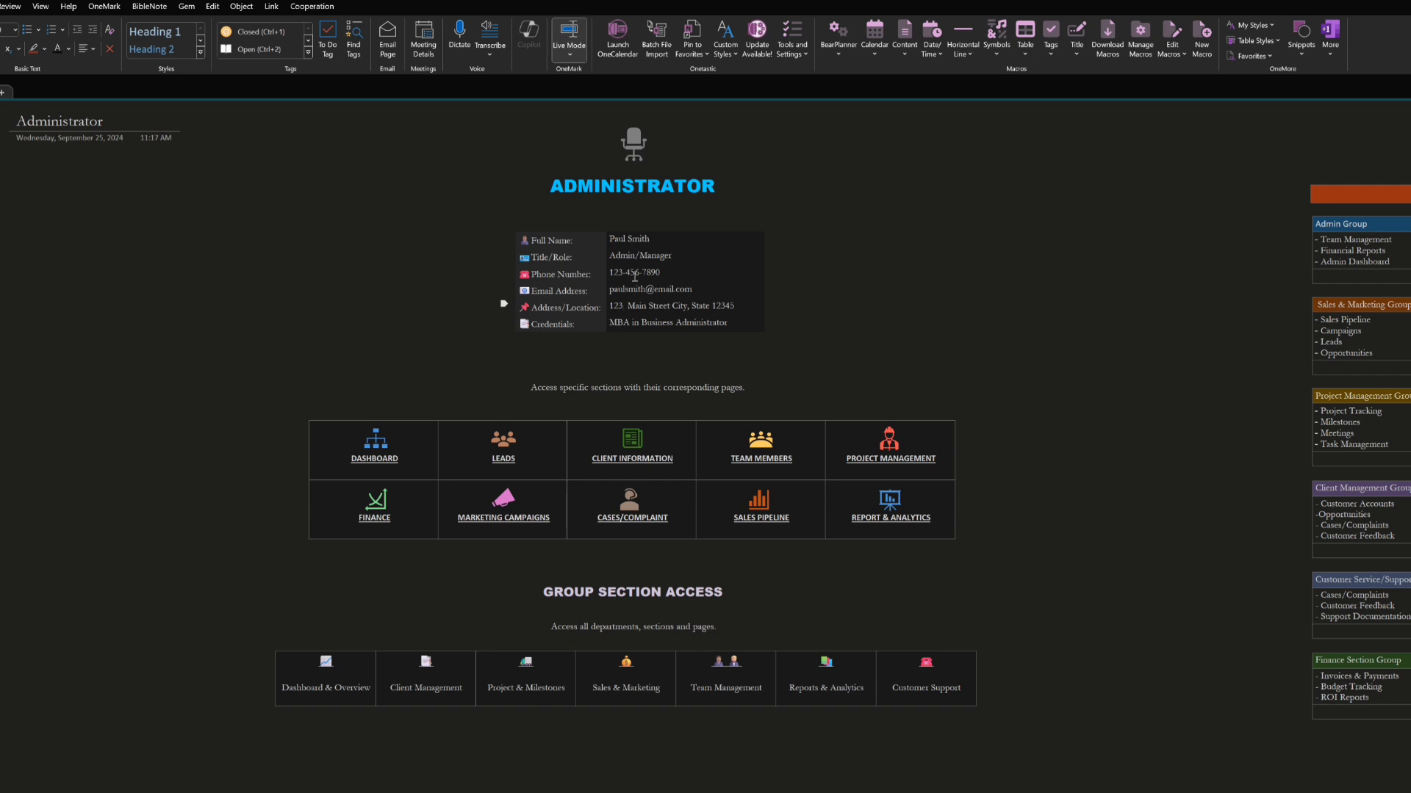
Try to replace the administrator's full name in the profile and undo the change
click(655, 239)
drag(655, 240, 611, 245)
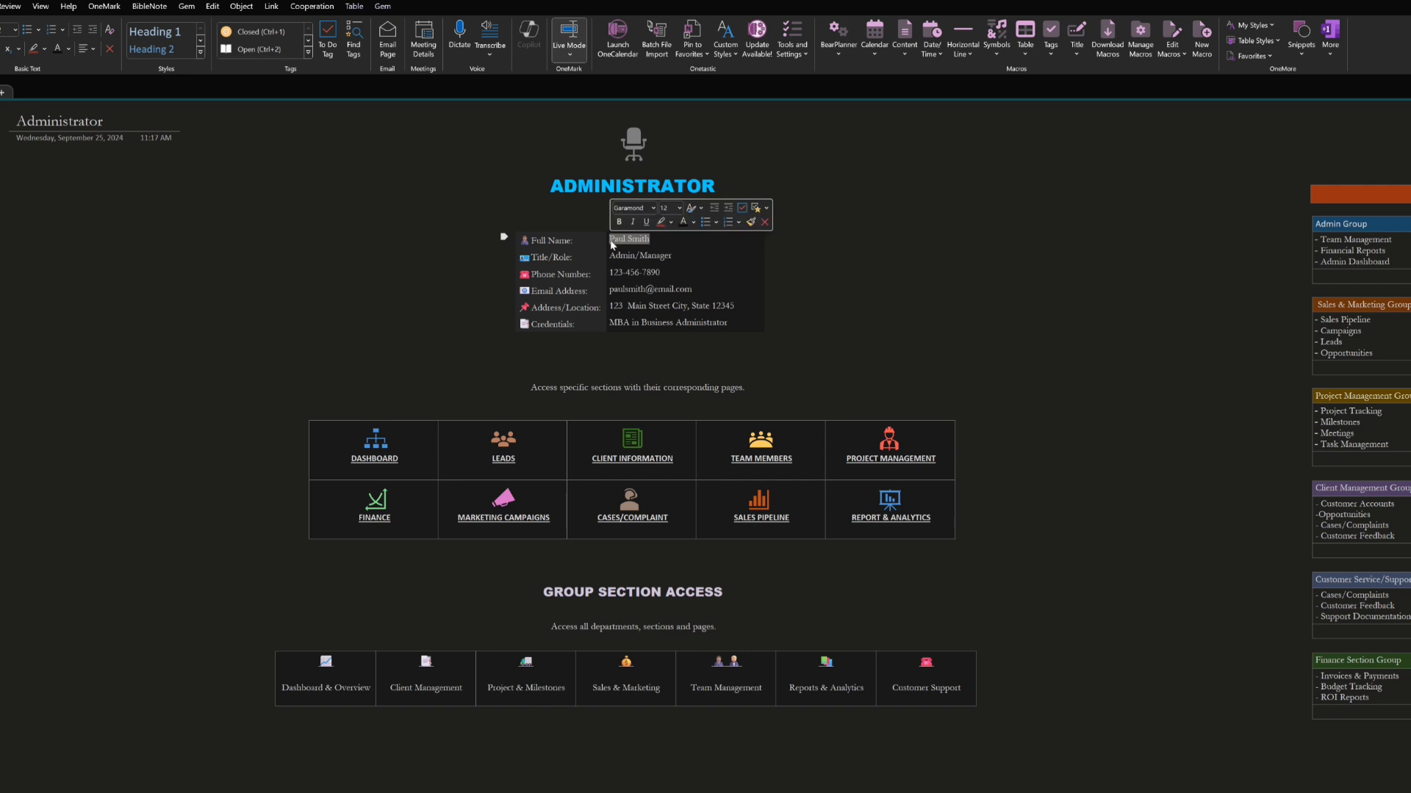
key(BackSpace)
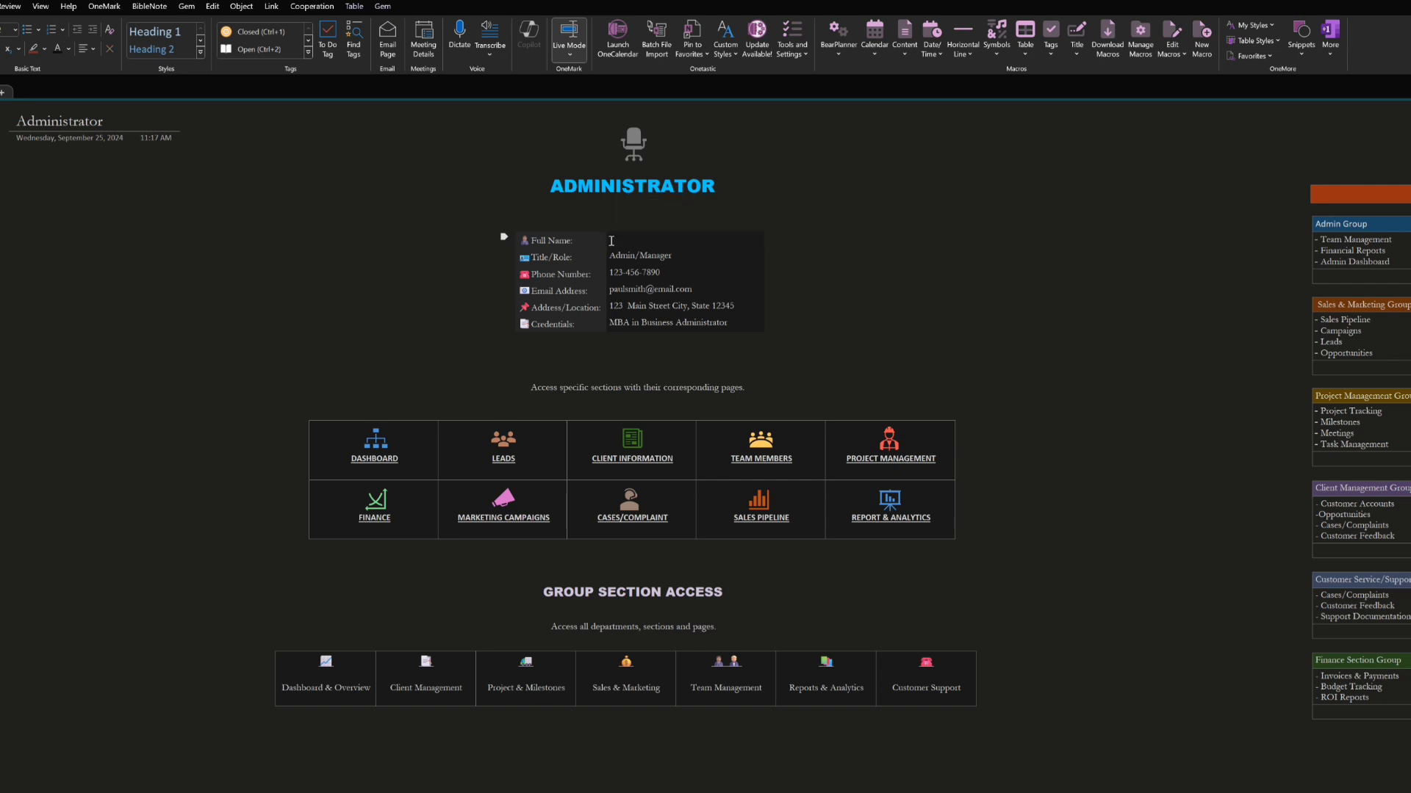
text(Jane Doe)
drag(665, 239, 609, 240)
key(Delete)
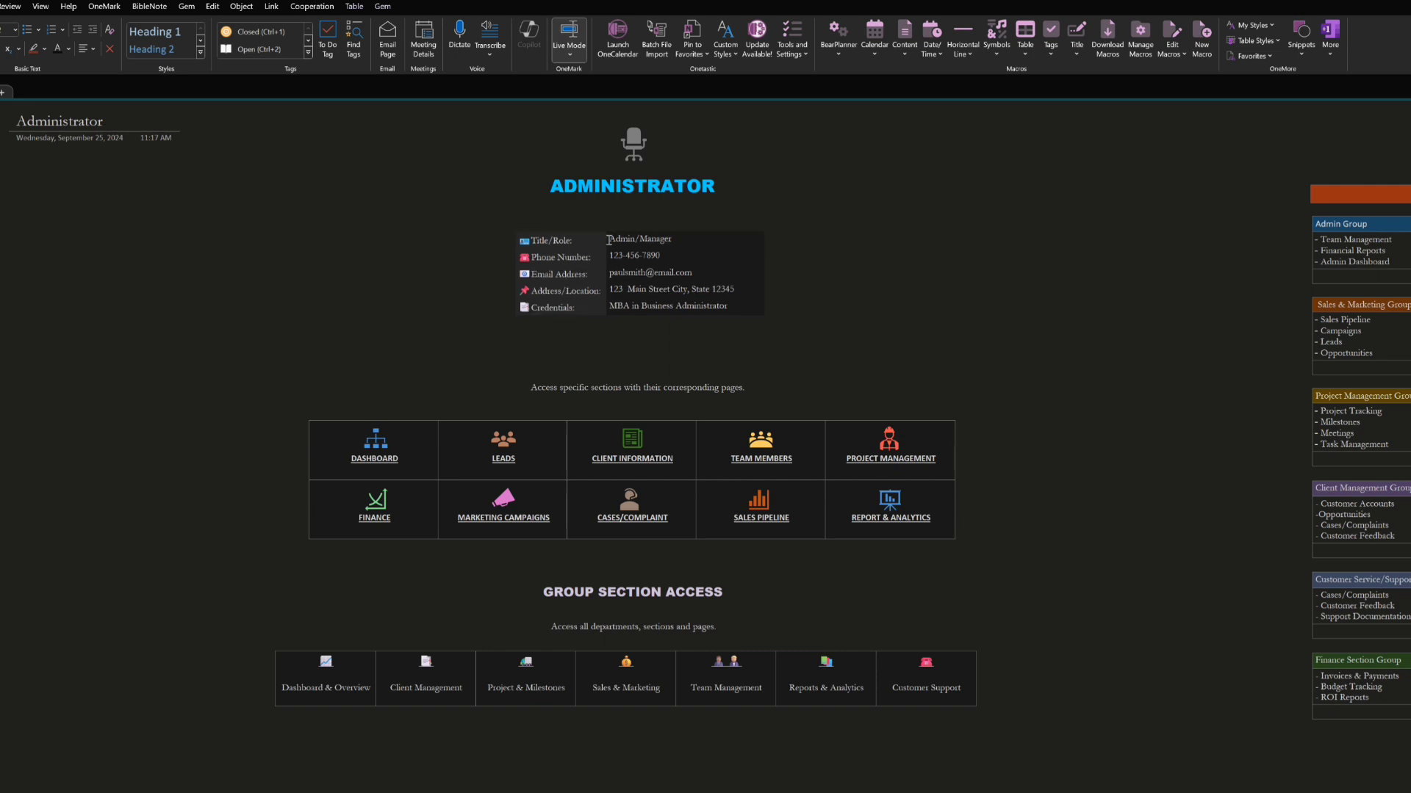
key(ctrl+z)
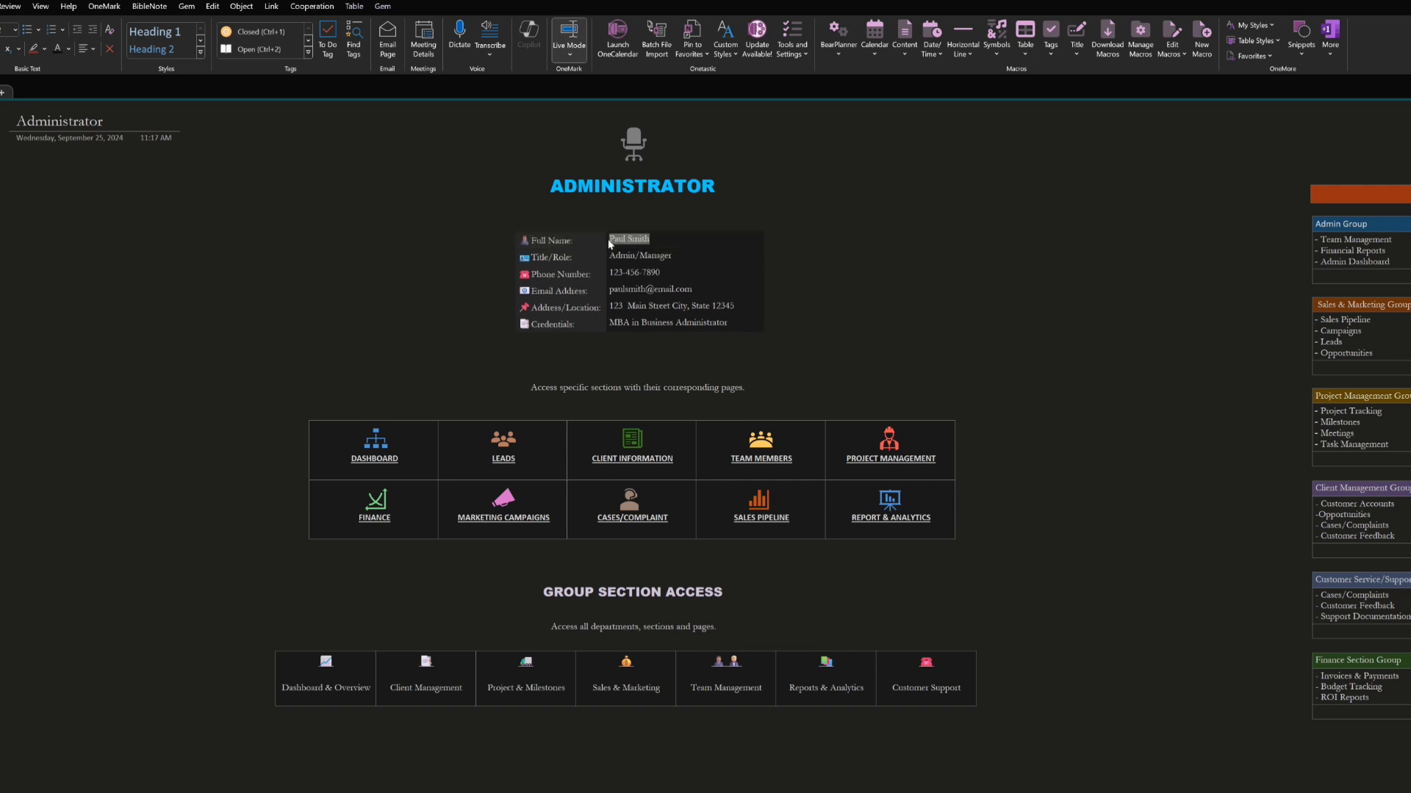
Correct the administrator's Credentials entry to read "MBA in Business Administration"
click(895, 221)
click(732, 323)
click(904, 318)
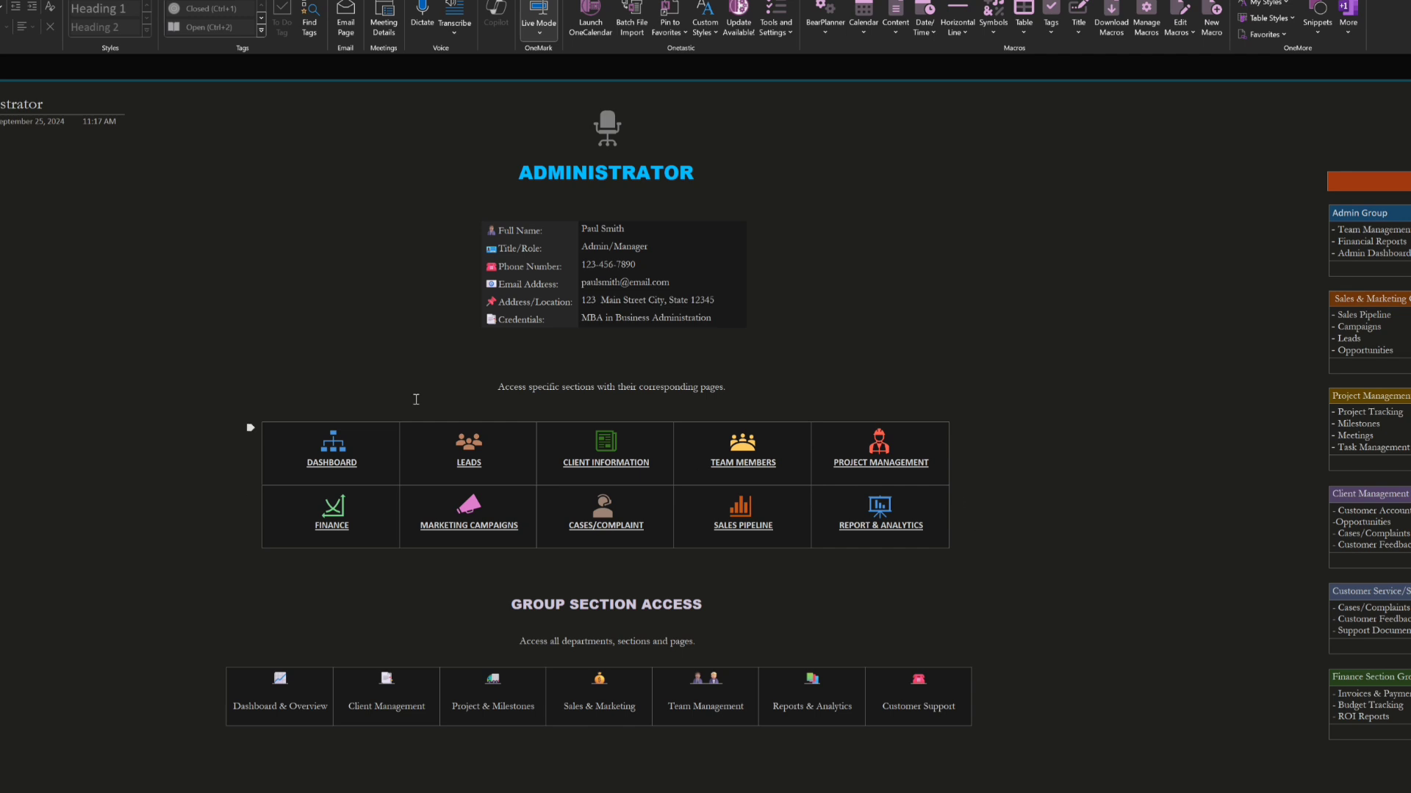
Check the links between the Administrator page and the Dashboard, and open the Daily Progress Board from the Dashboard
click(337, 467)
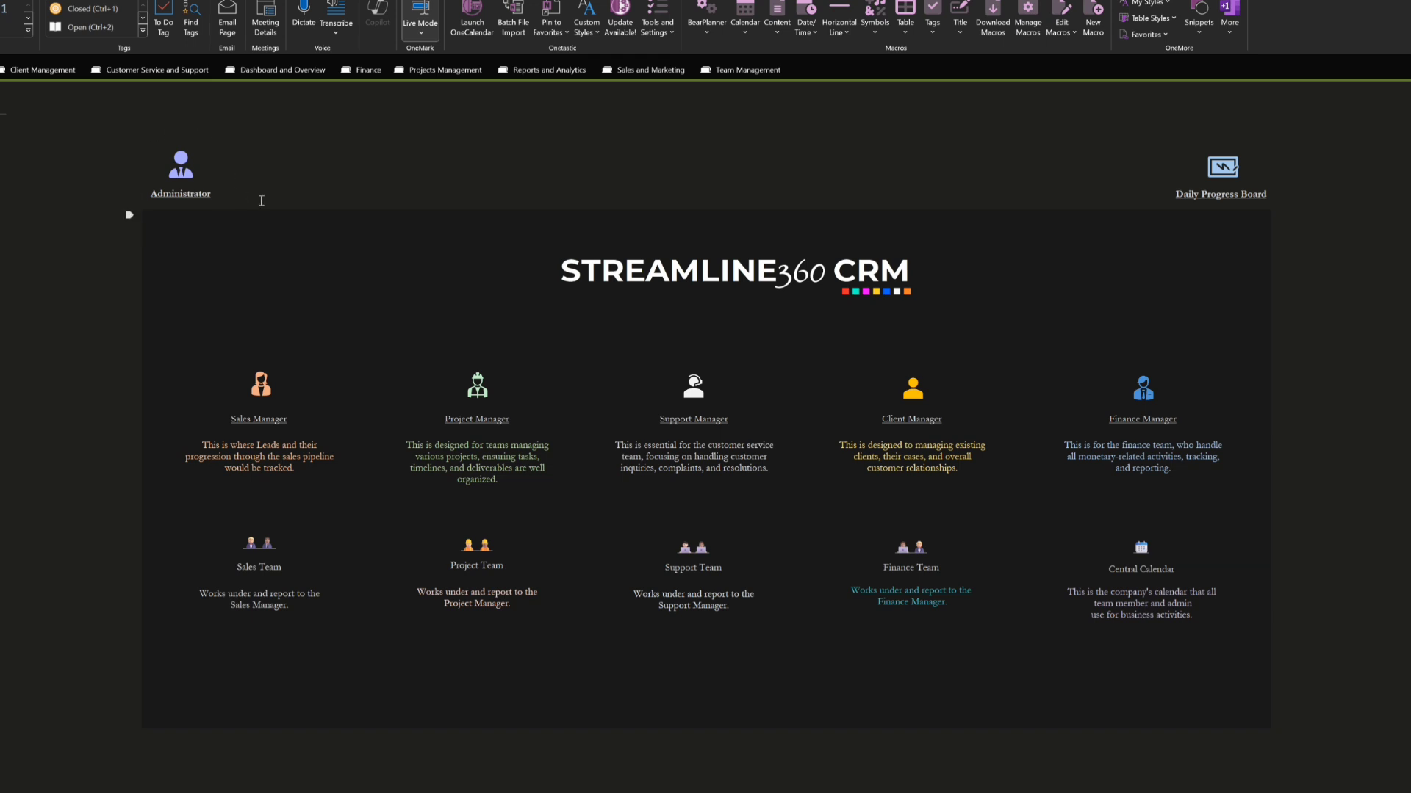
click(181, 194)
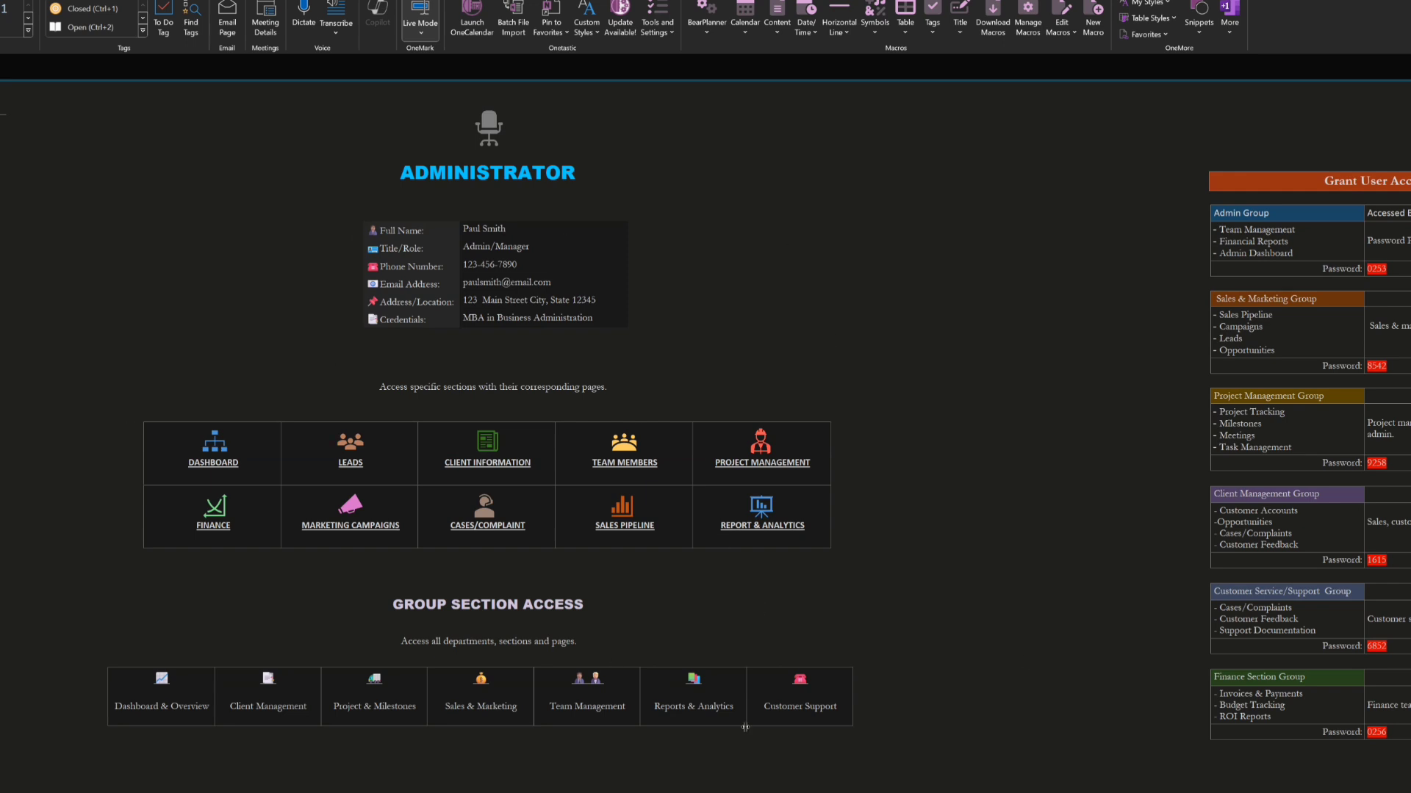
click(213, 464)
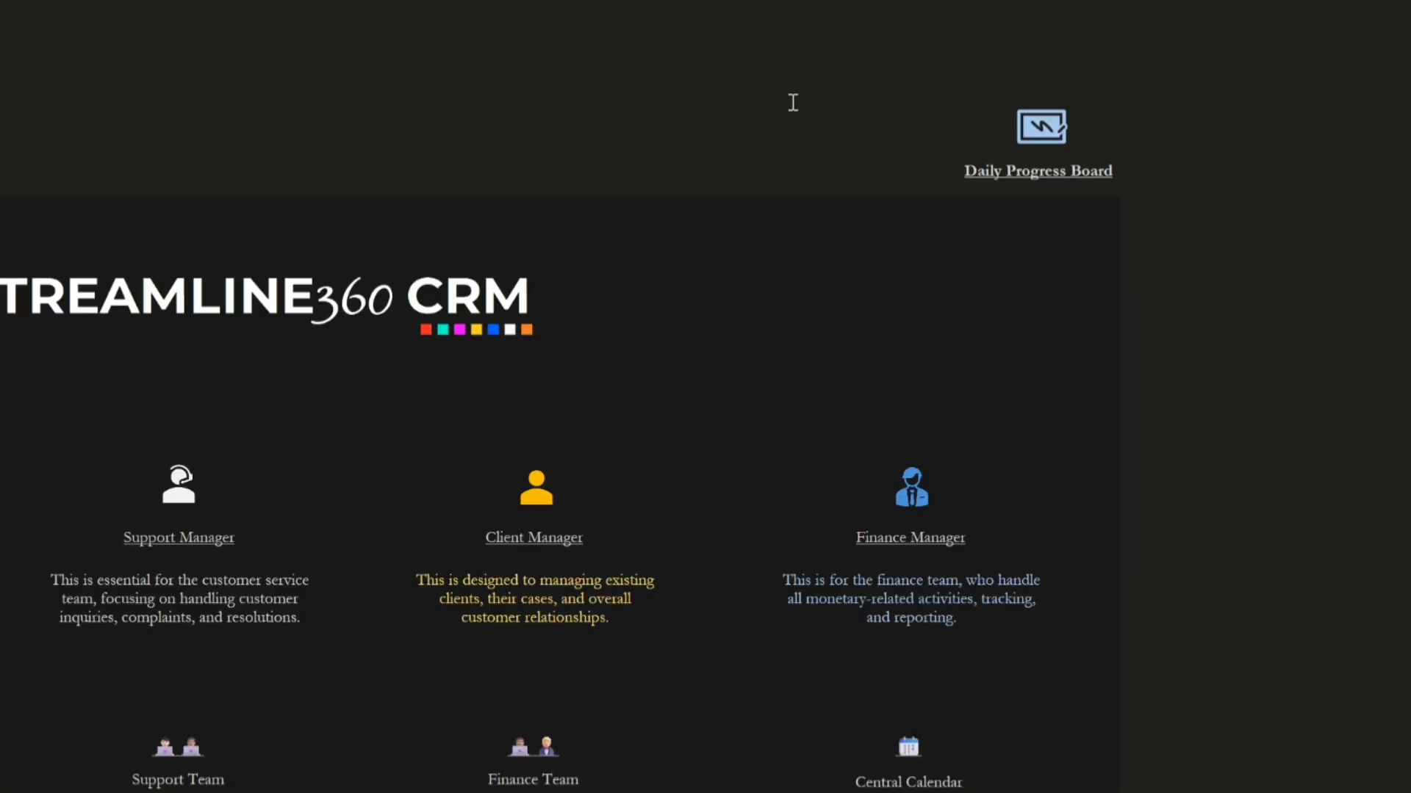
ctrl+click(1050, 175)
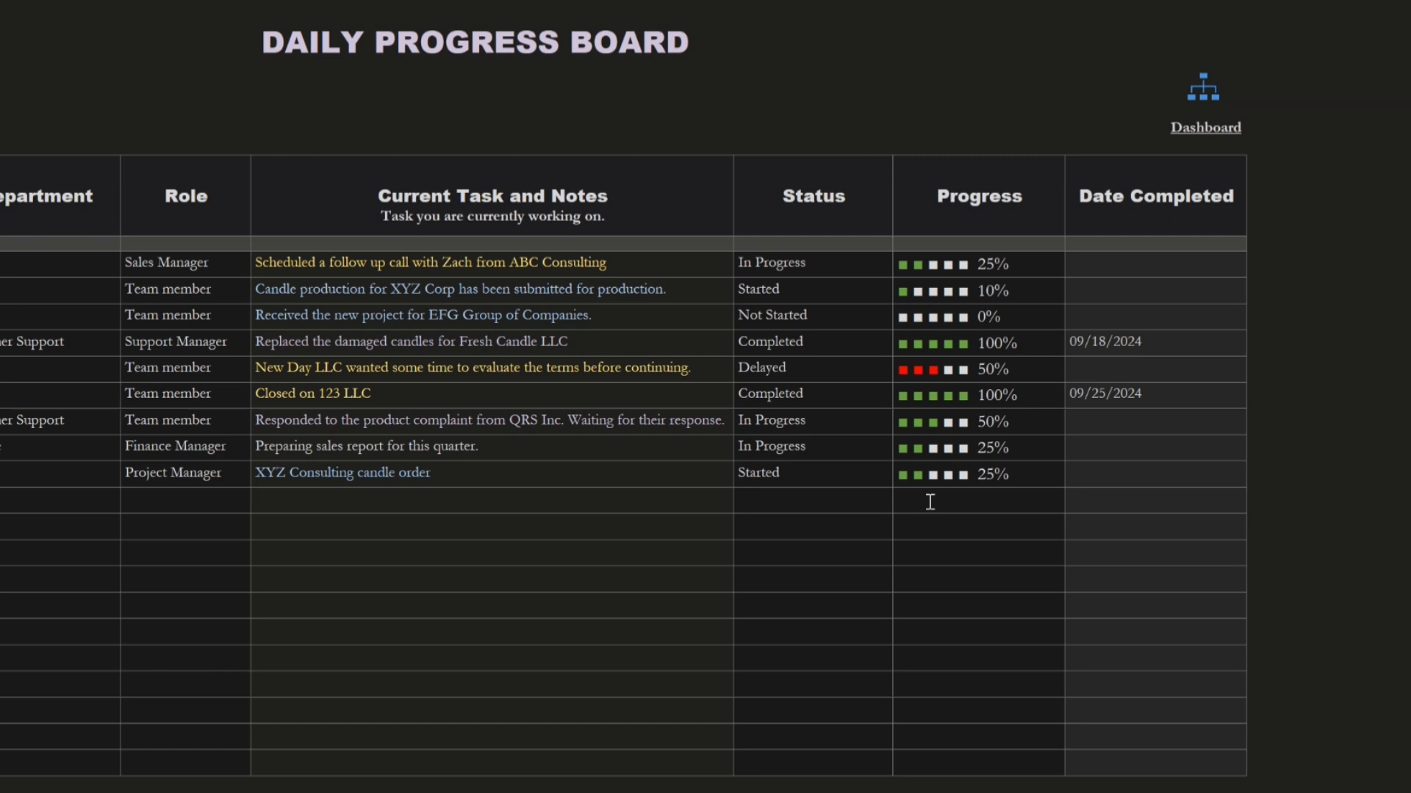
text(■)
text(■)
key(BackSpace)
key(BackSpace)
Copy the 25% progress indicator of the "XYZ Consulting candle order" task into the Progress cell of the empty row below
drag(1011, 475, 898, 476)
key(ctrl+c)
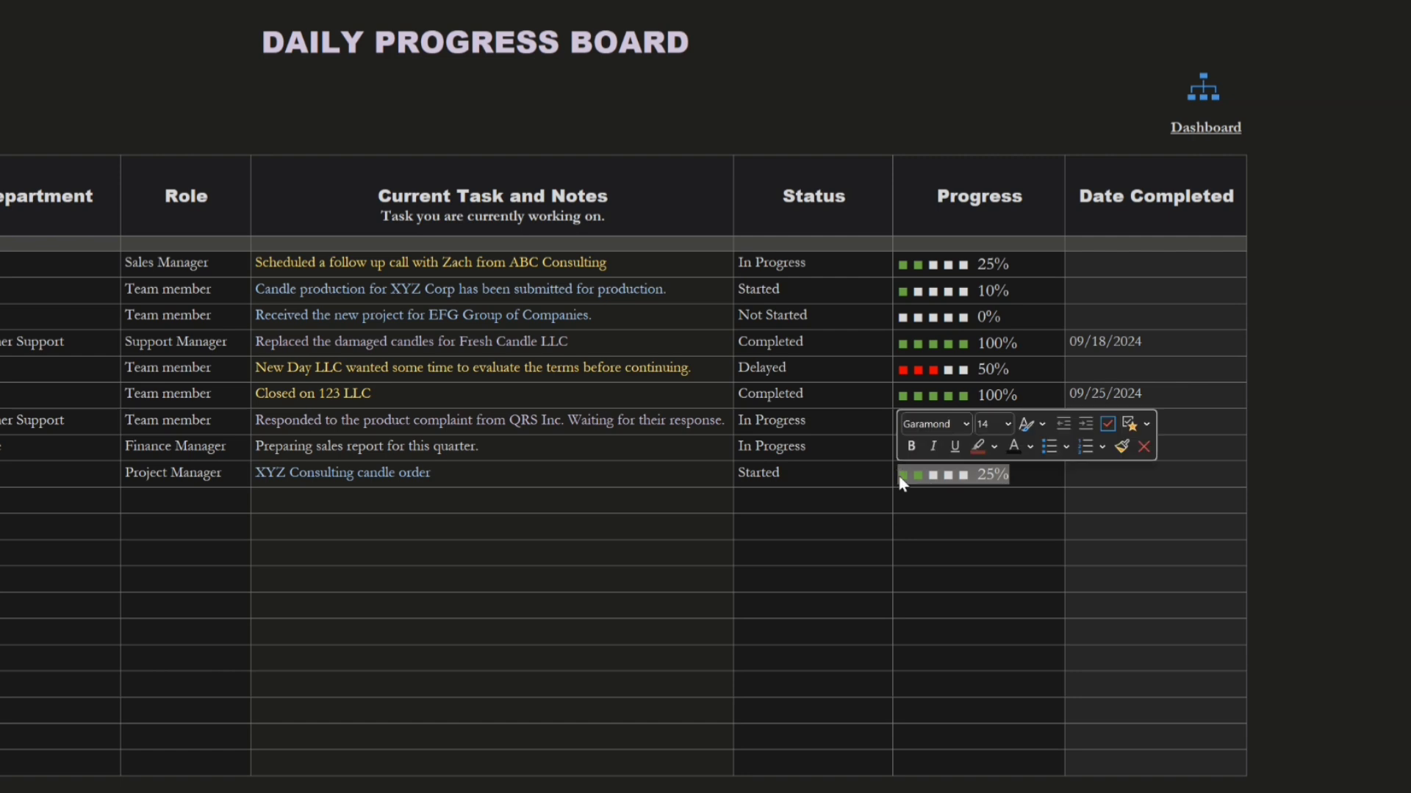
click(929, 505)
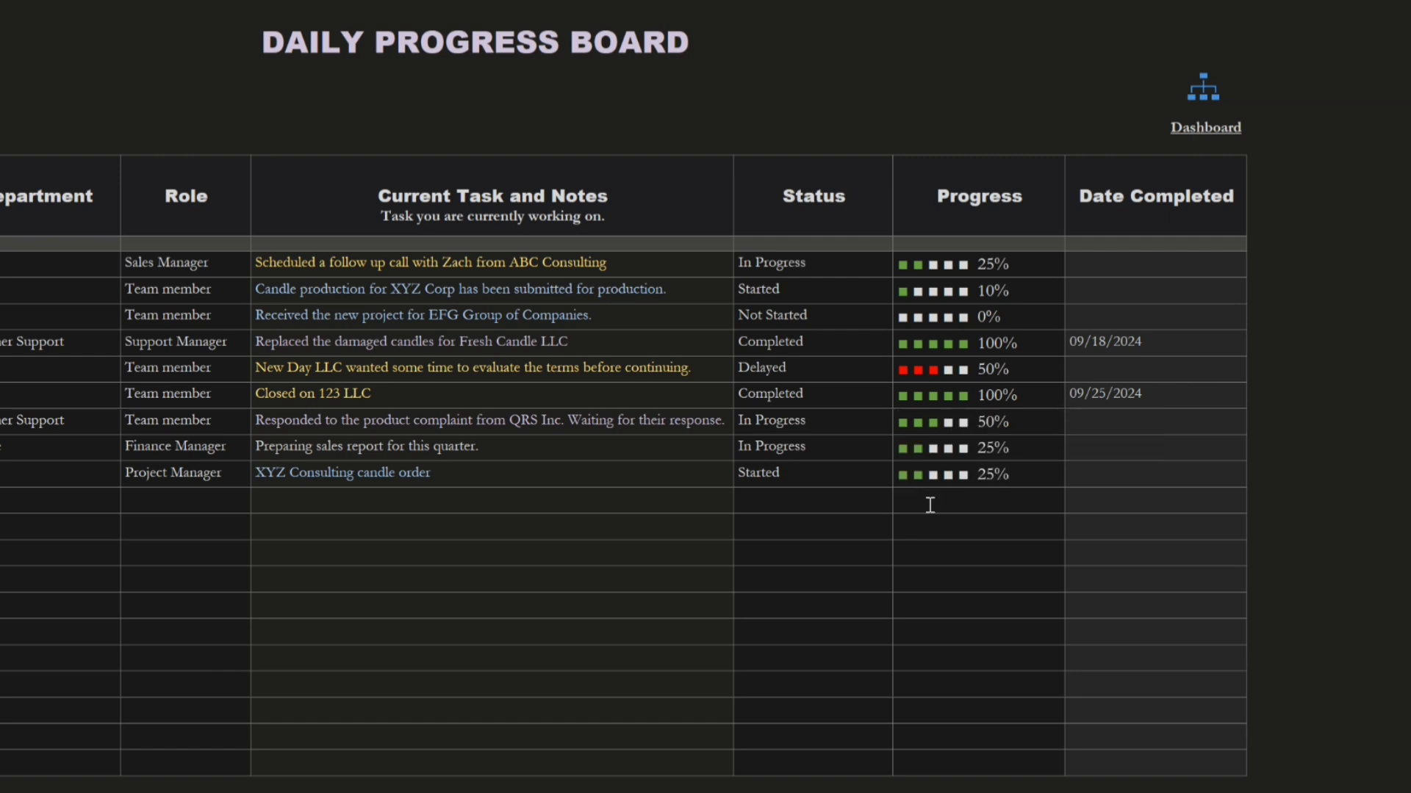
key(ctrl+v)
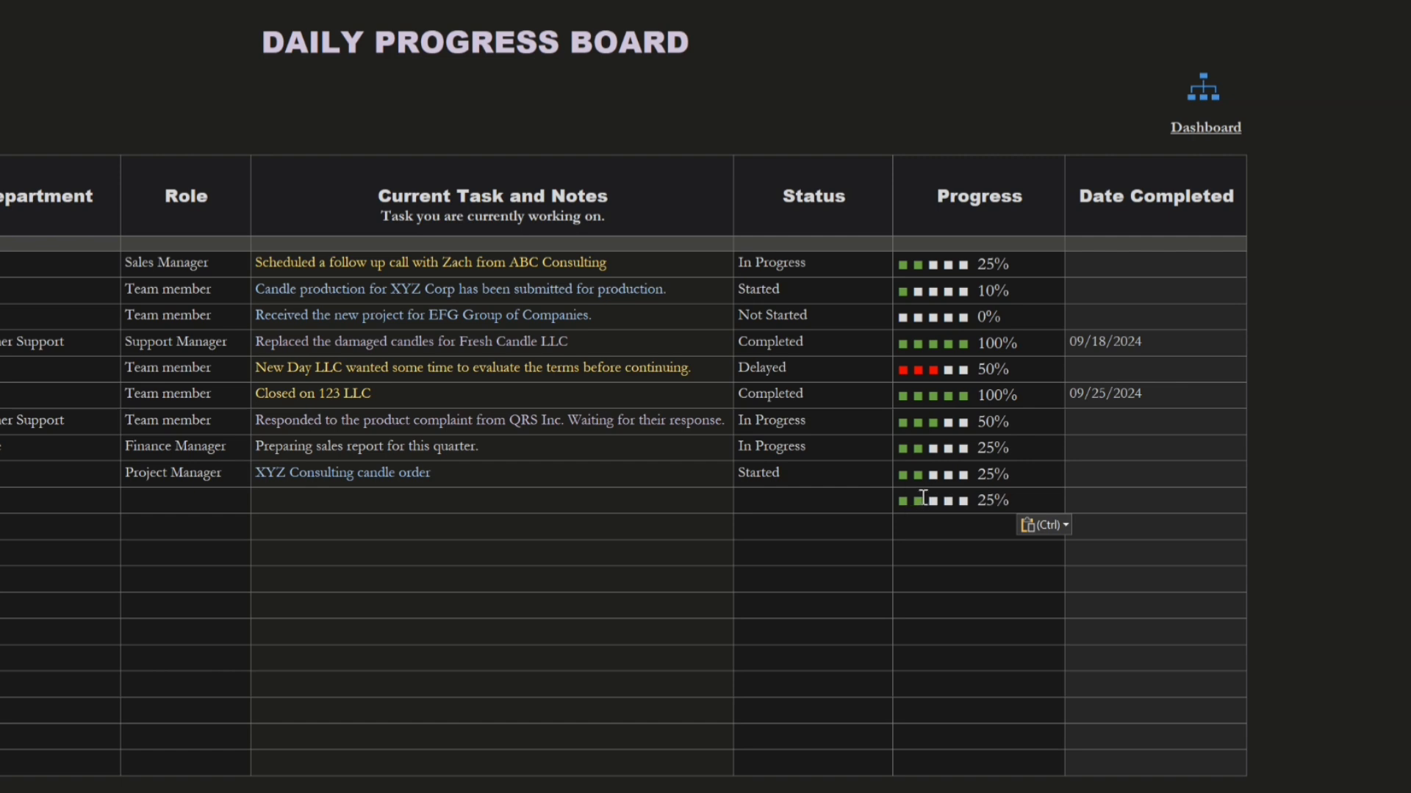
Recolor the two green squares of the copied progress indicator white
drag(923, 497, 900, 497)
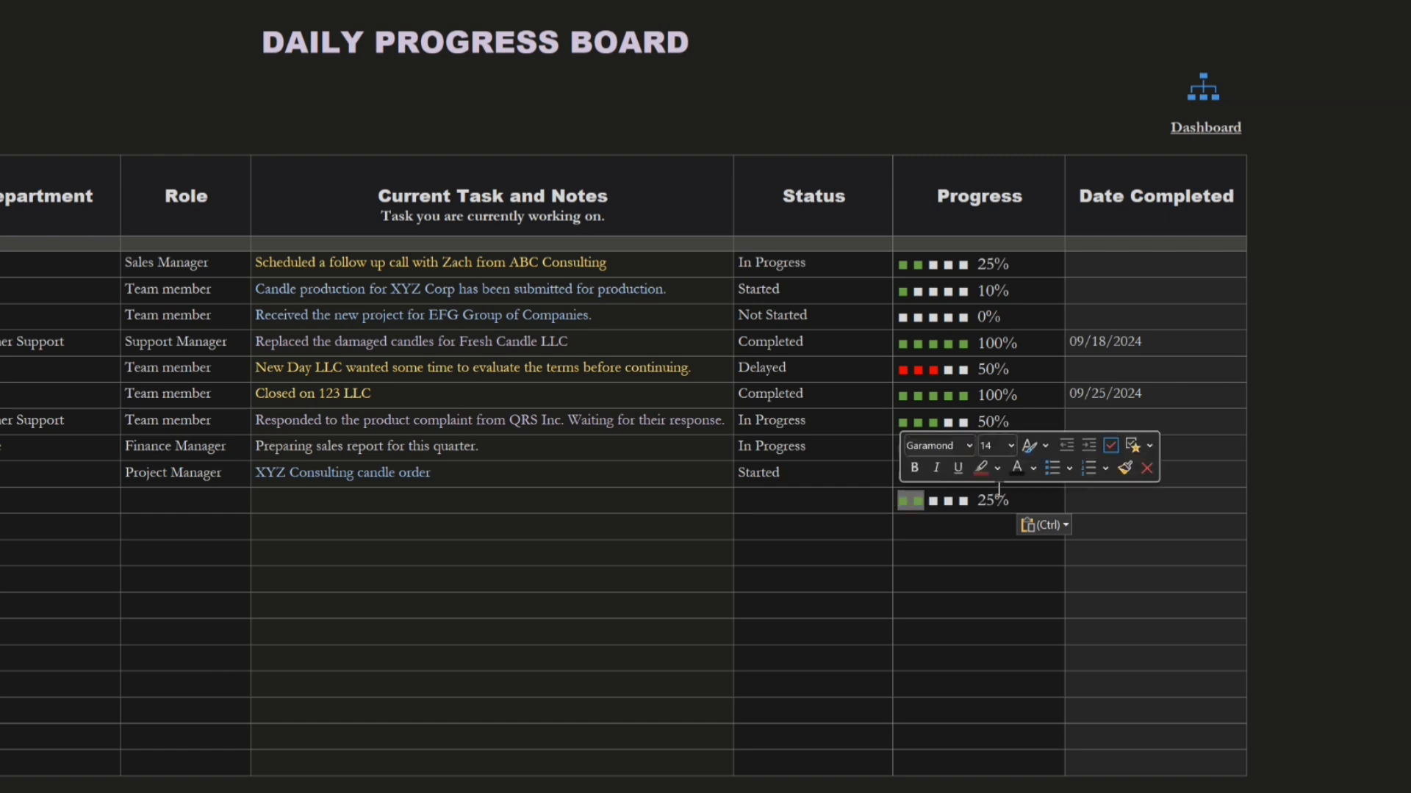
click(1033, 468)
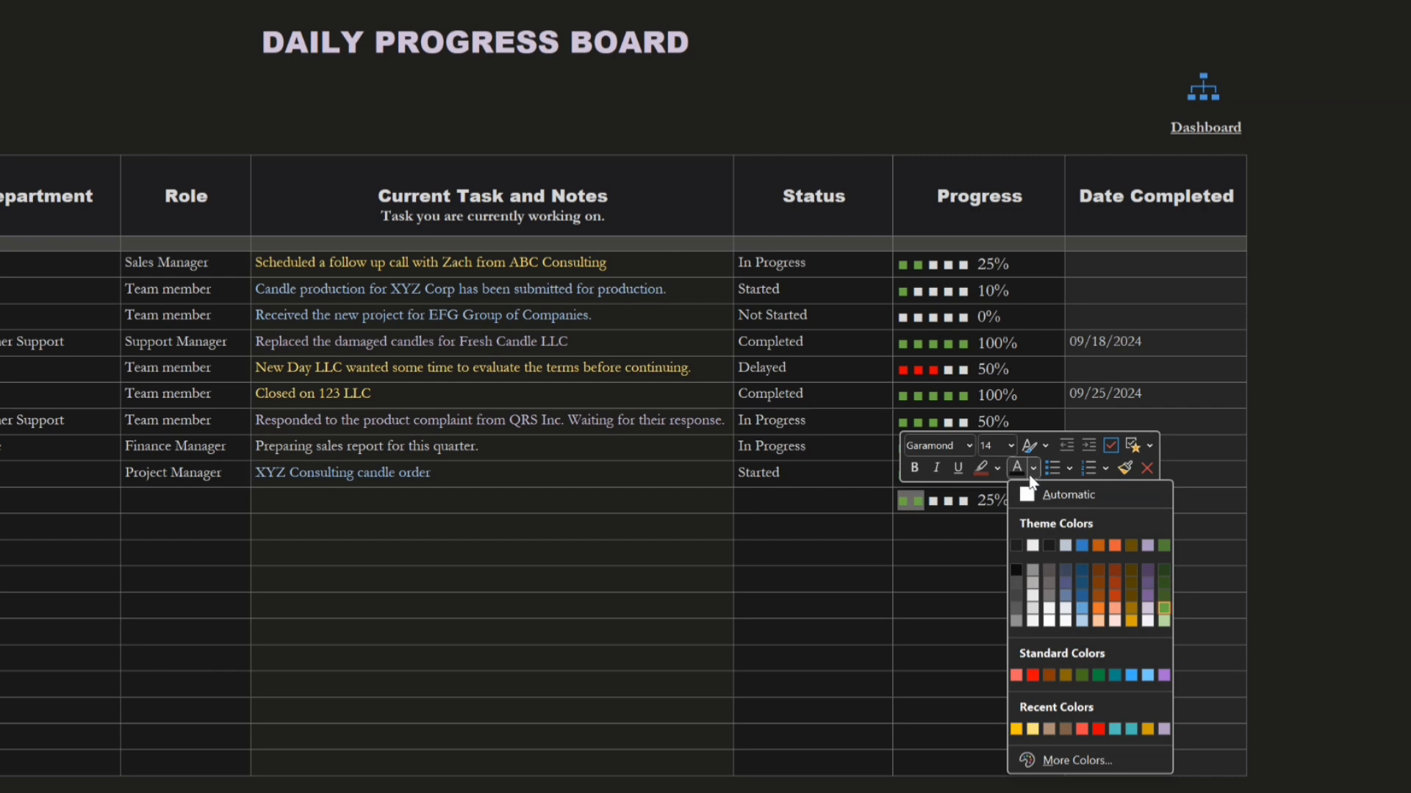
click(1032, 620)
click(1300, 575)
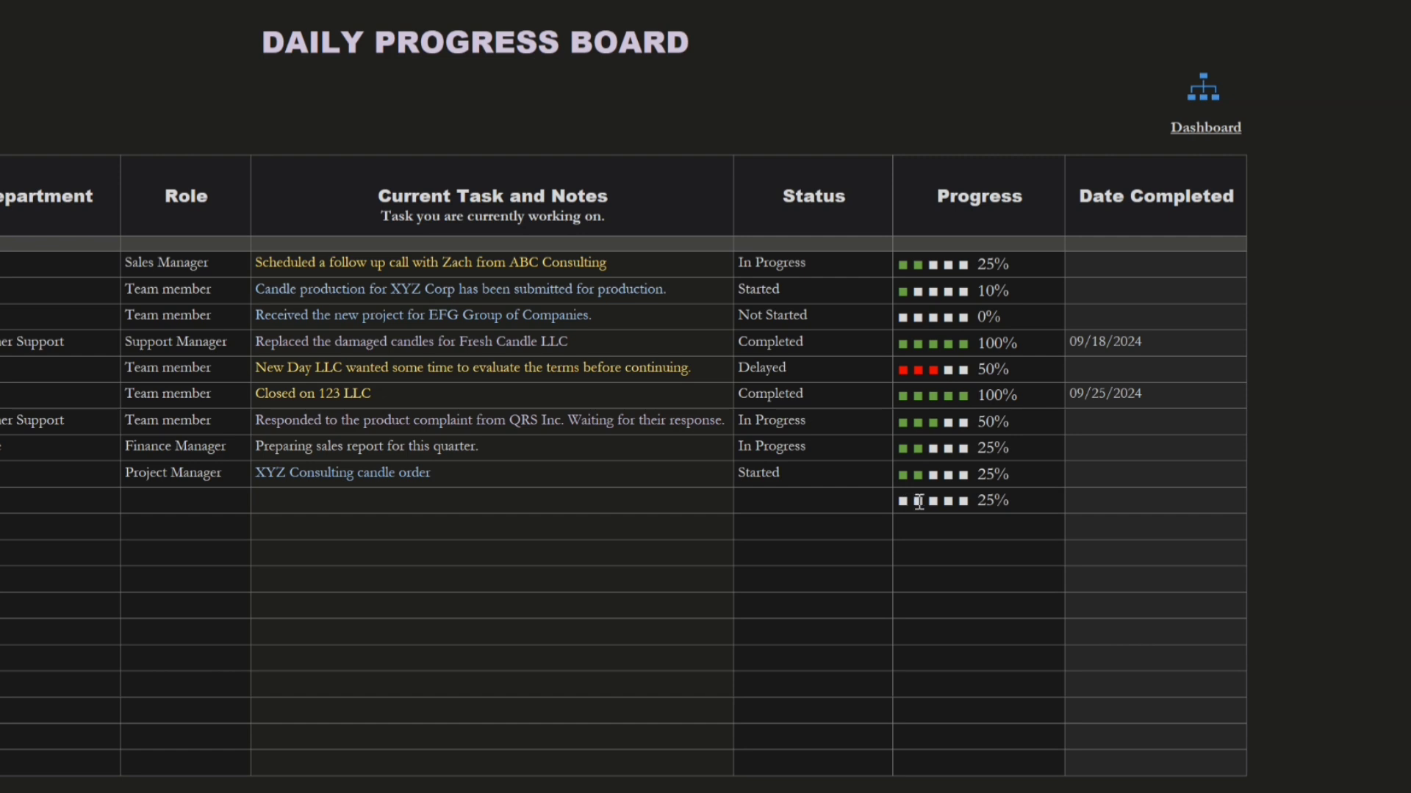
Recolor the first two squares of the copied progress indicator green and delete the whole indicator from its cell
drag(924, 501, 903, 507)
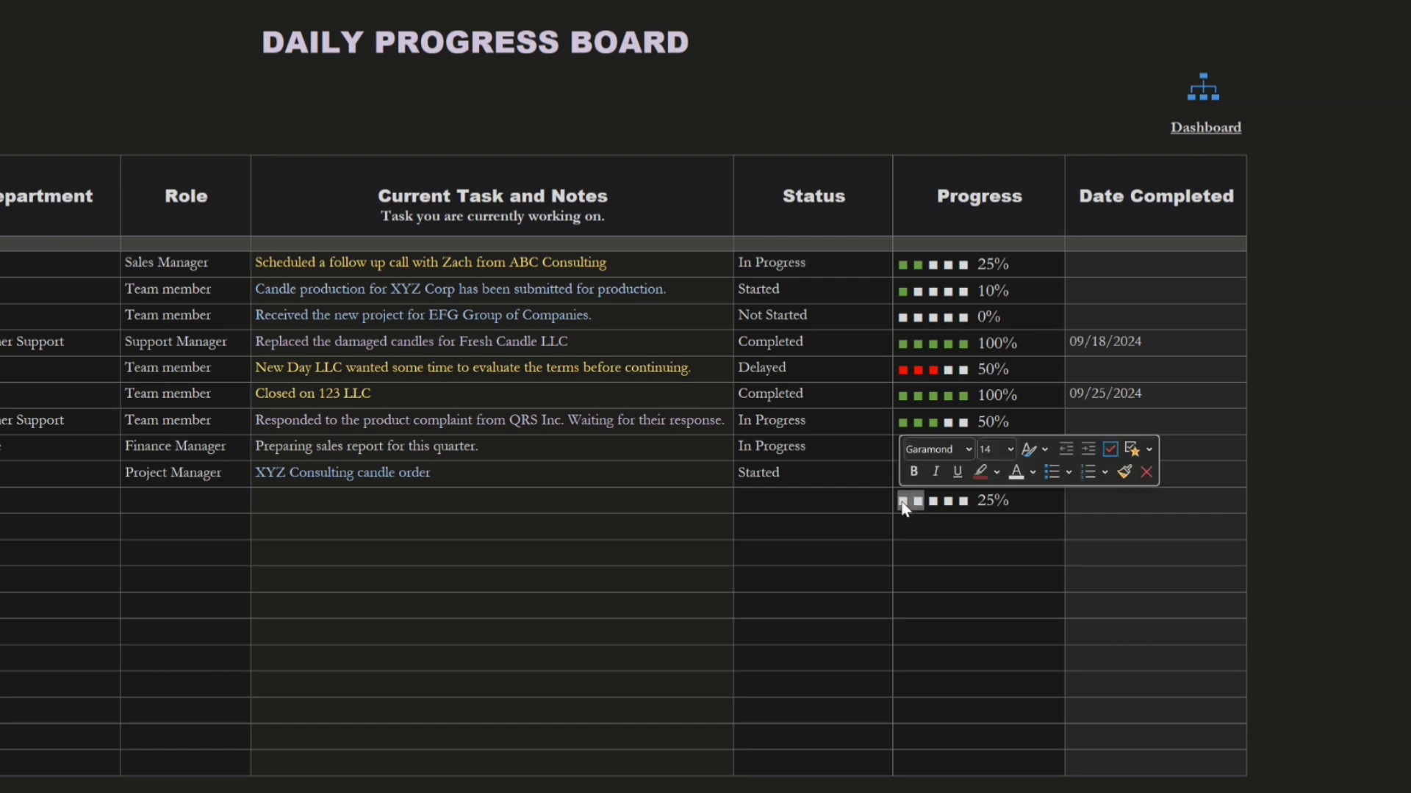
click(1034, 473)
click(1163, 612)
click(1370, 668)
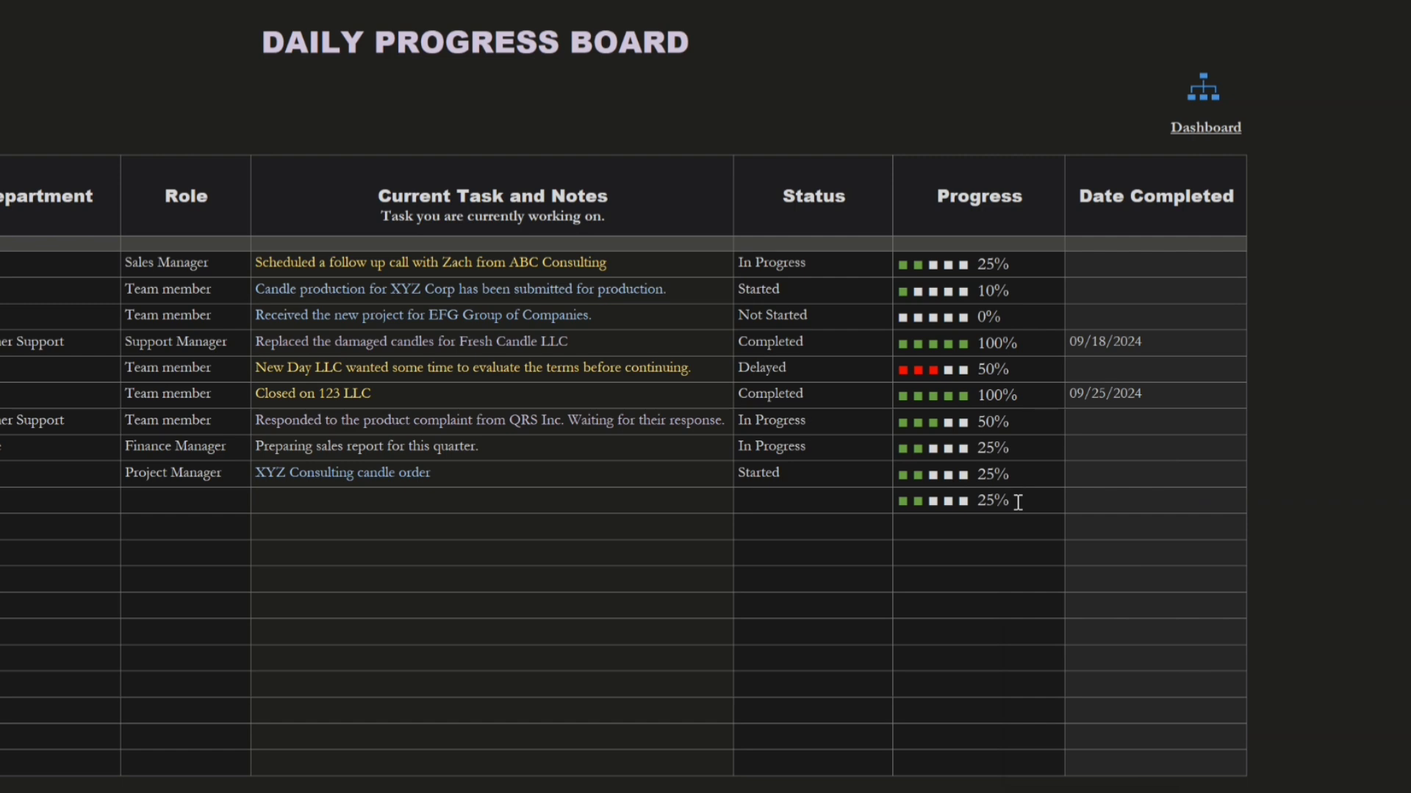
drag(1014, 500, 898, 502)
key(Delete)
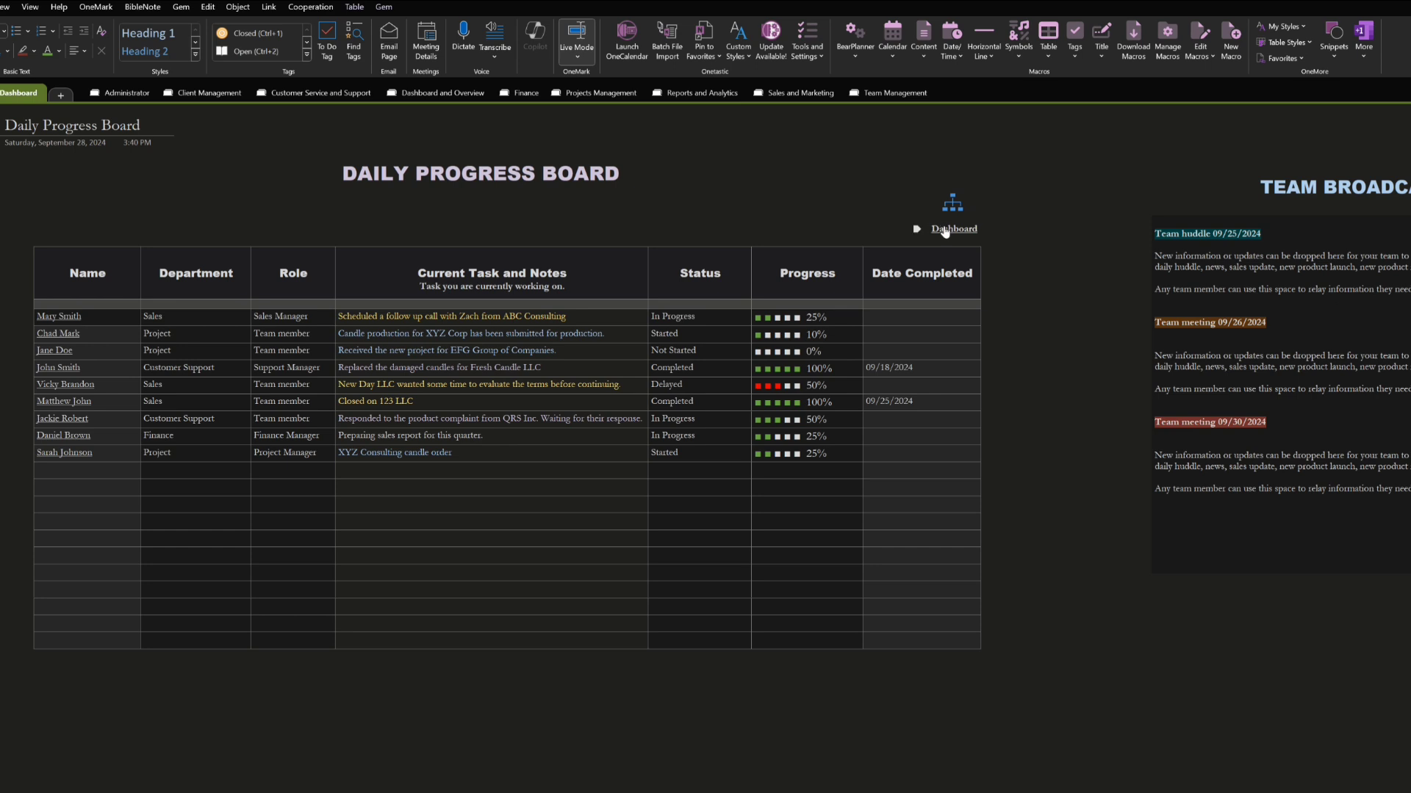
Leave the Daily Progress Board and open the Team Members page through the Create Your Team link on Start Here
click(945, 229)
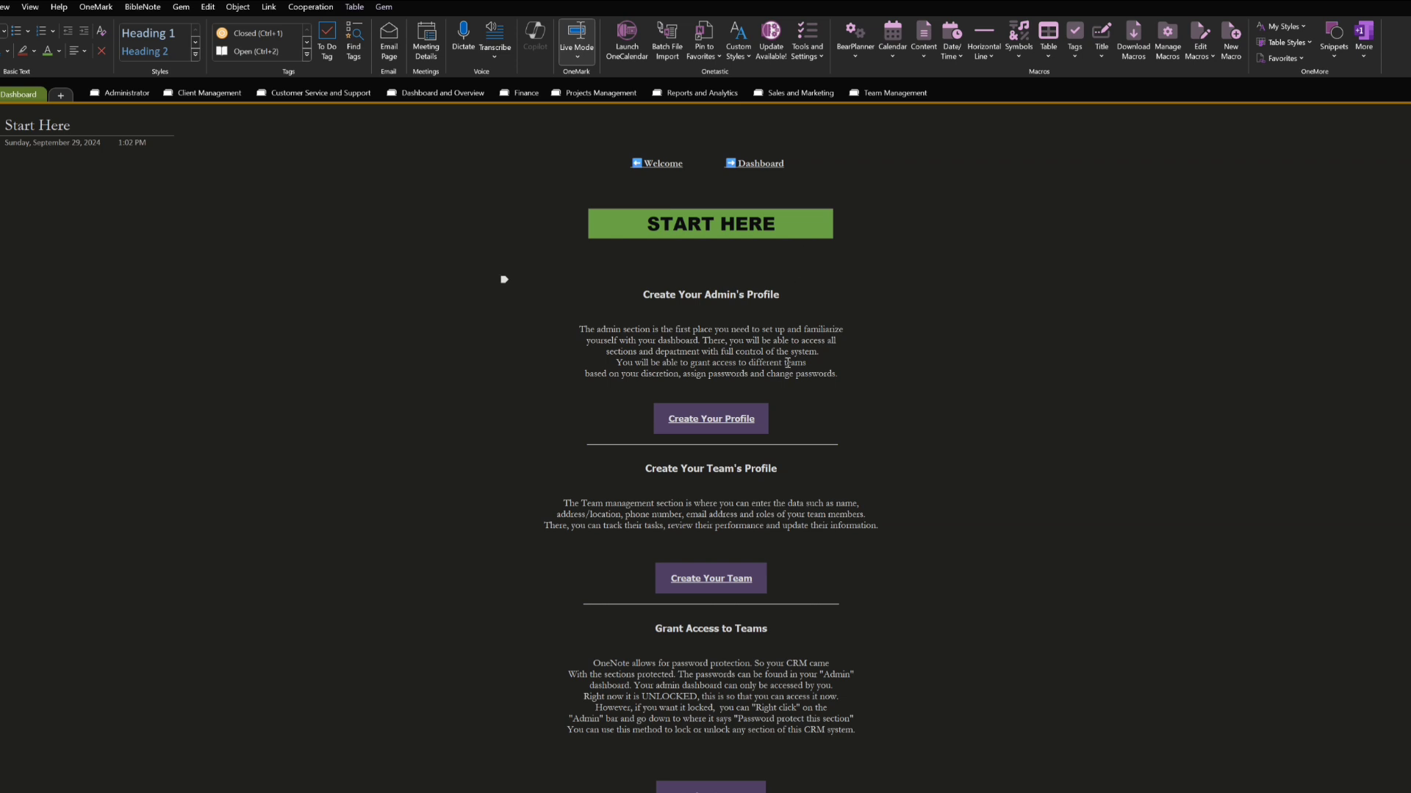
scroll(787, 363, down, 3)
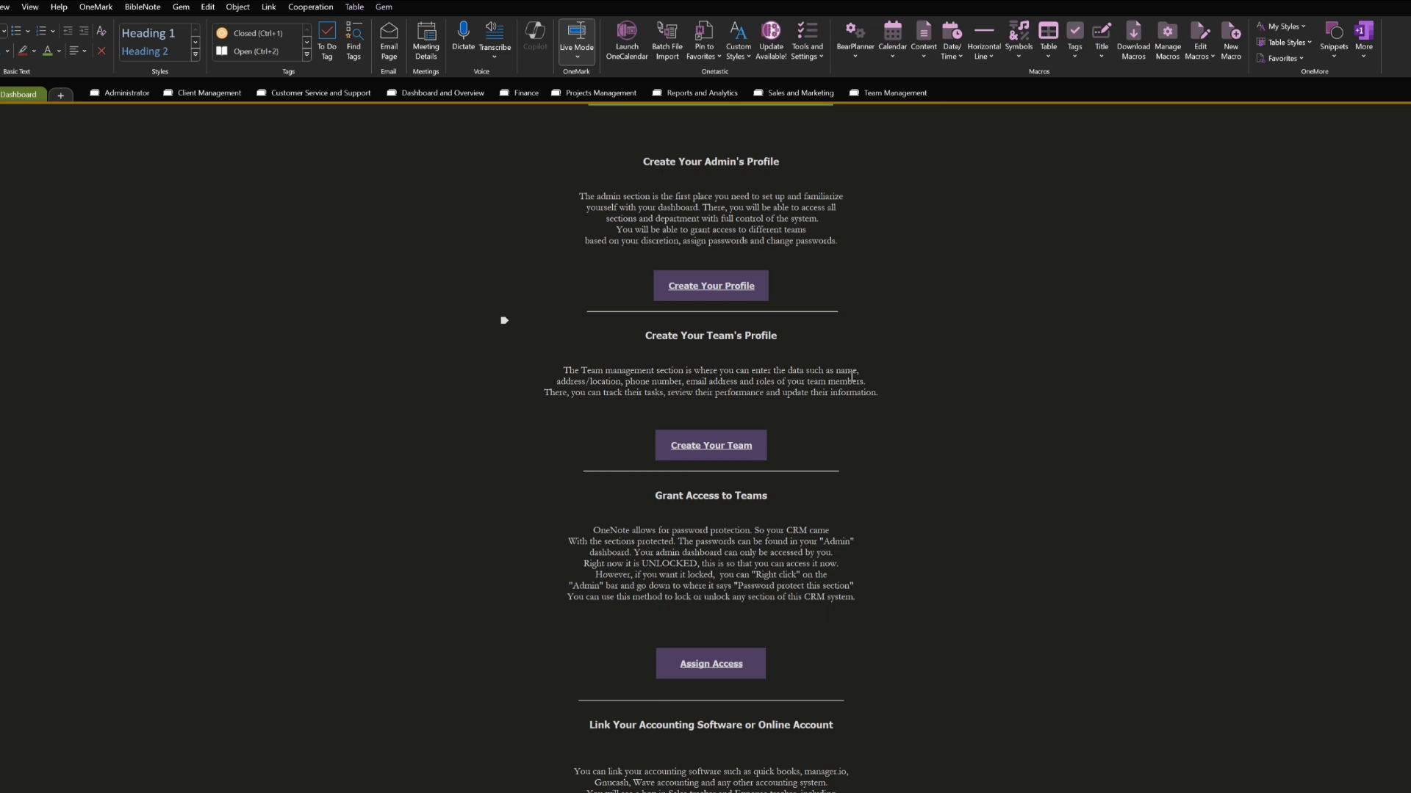
click(740, 444)
scroll(1049, 433, up, 3)
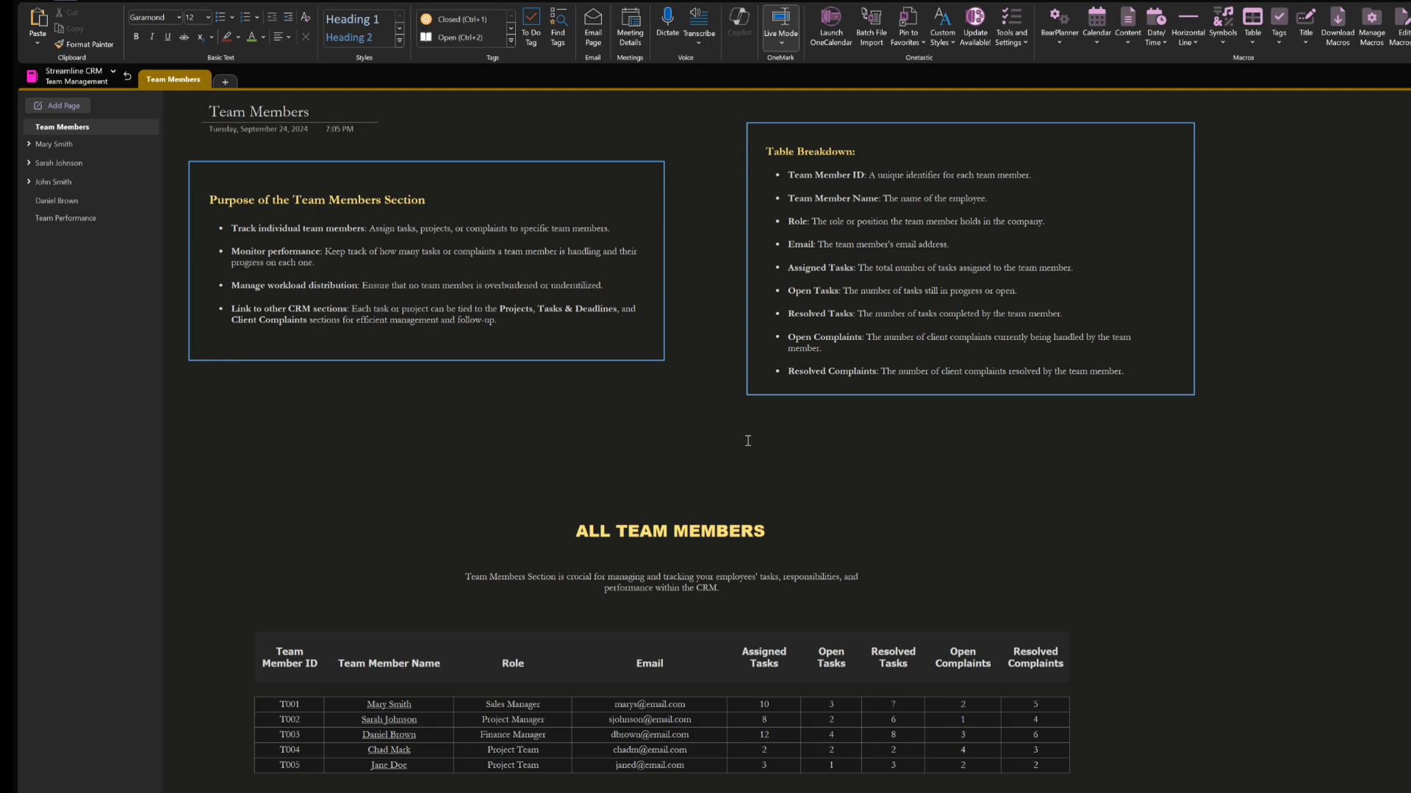
Review the Team Members page, view the profile page of the first listed member, and return to the team list
scroll(665, 442, down, 1)
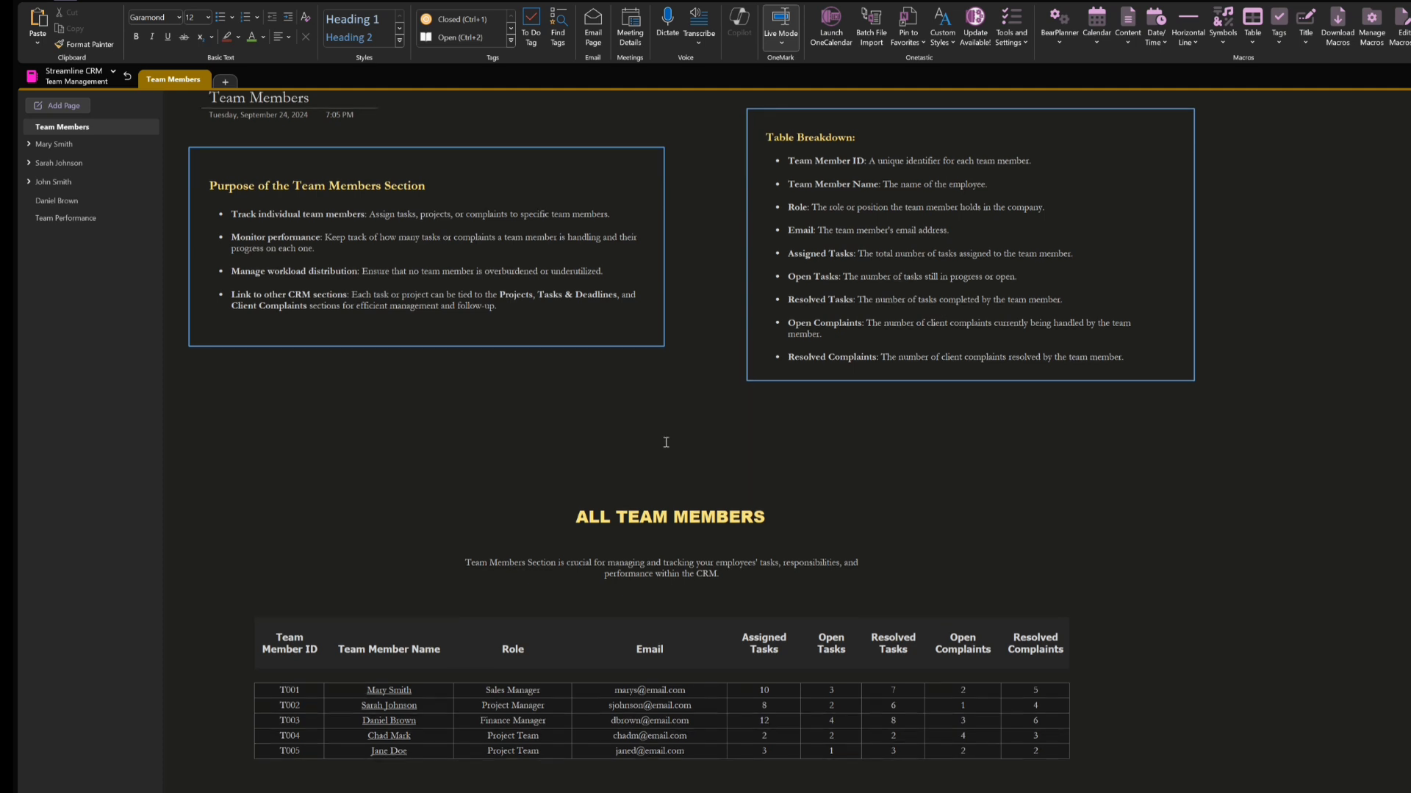
scroll(666, 443, down, 3)
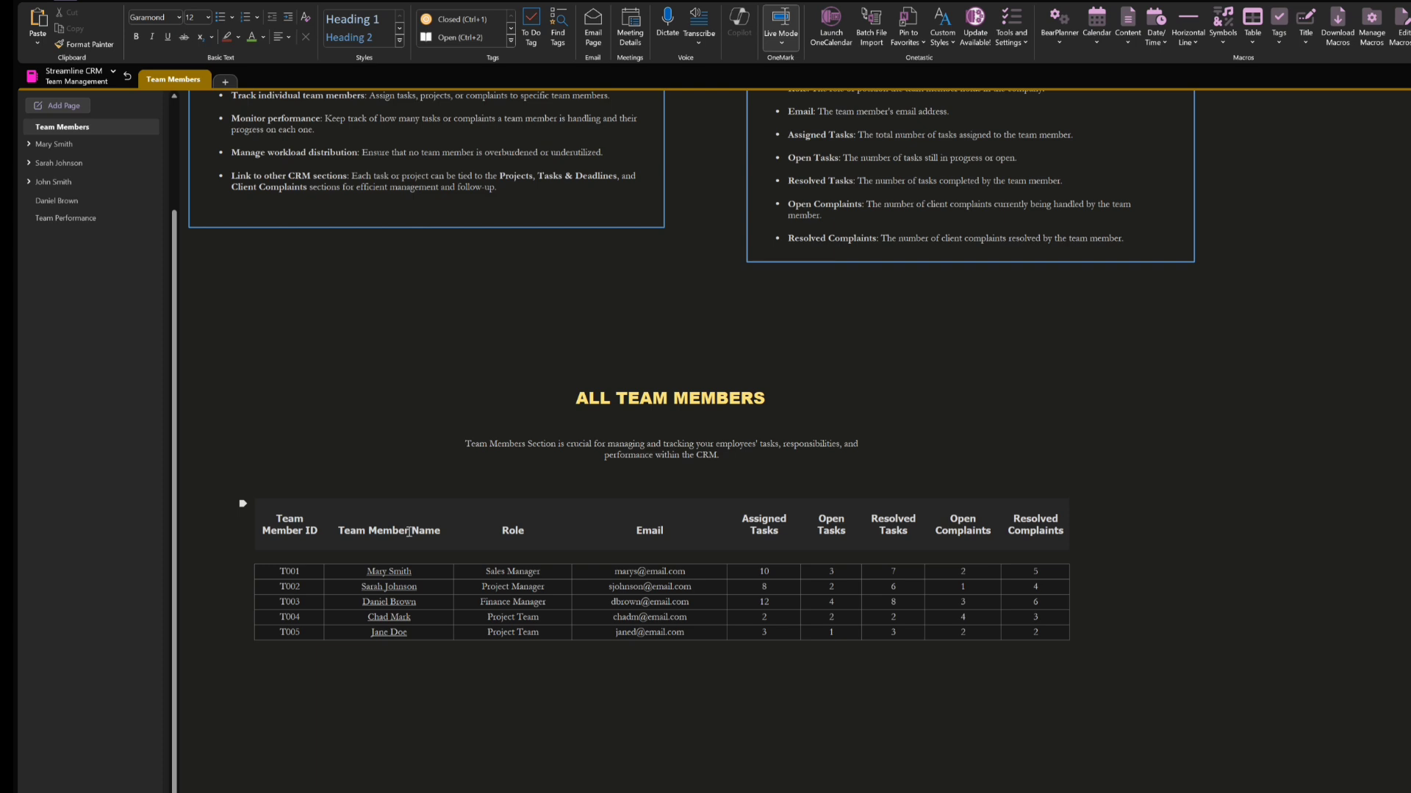
scroll(410, 531, up, 2)
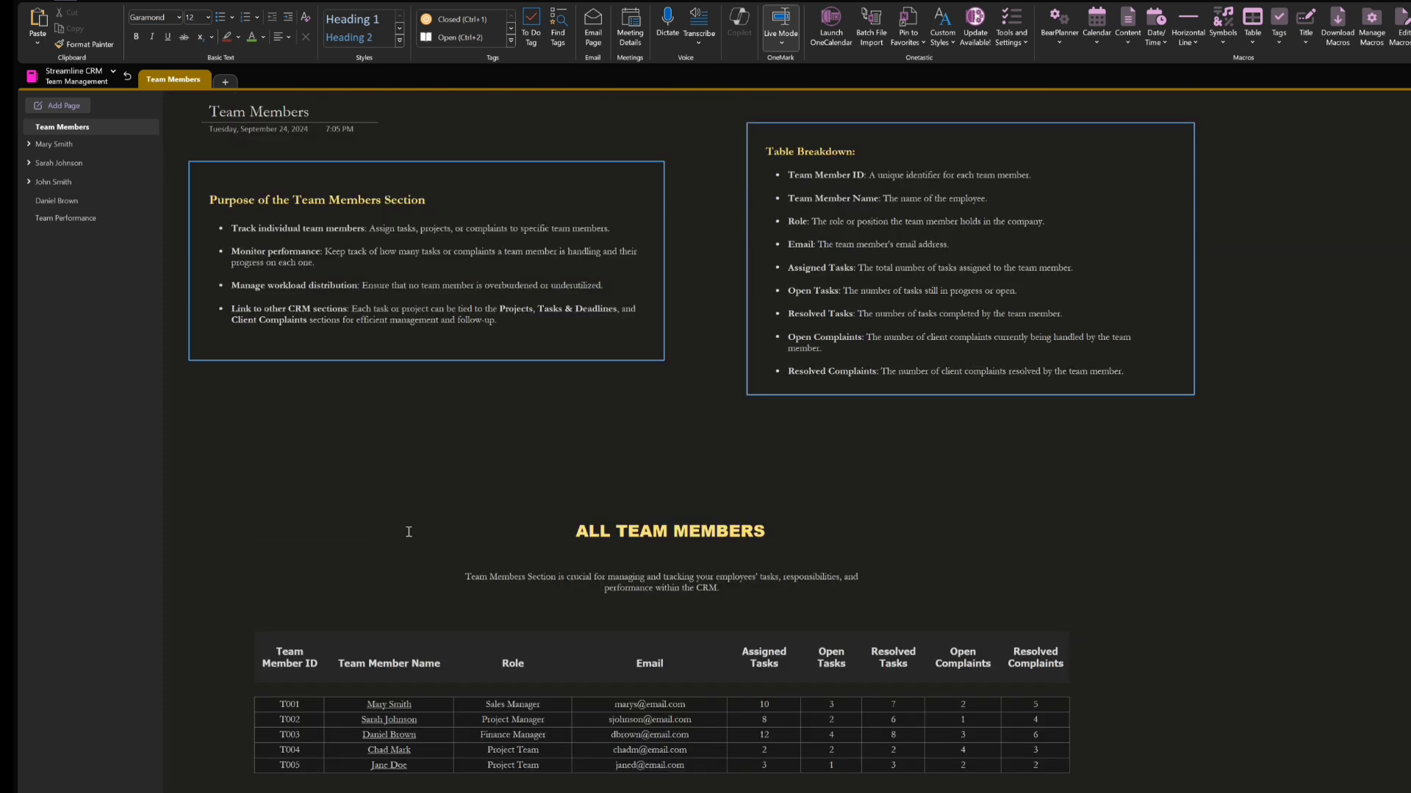
scroll(409, 531, down, 4)
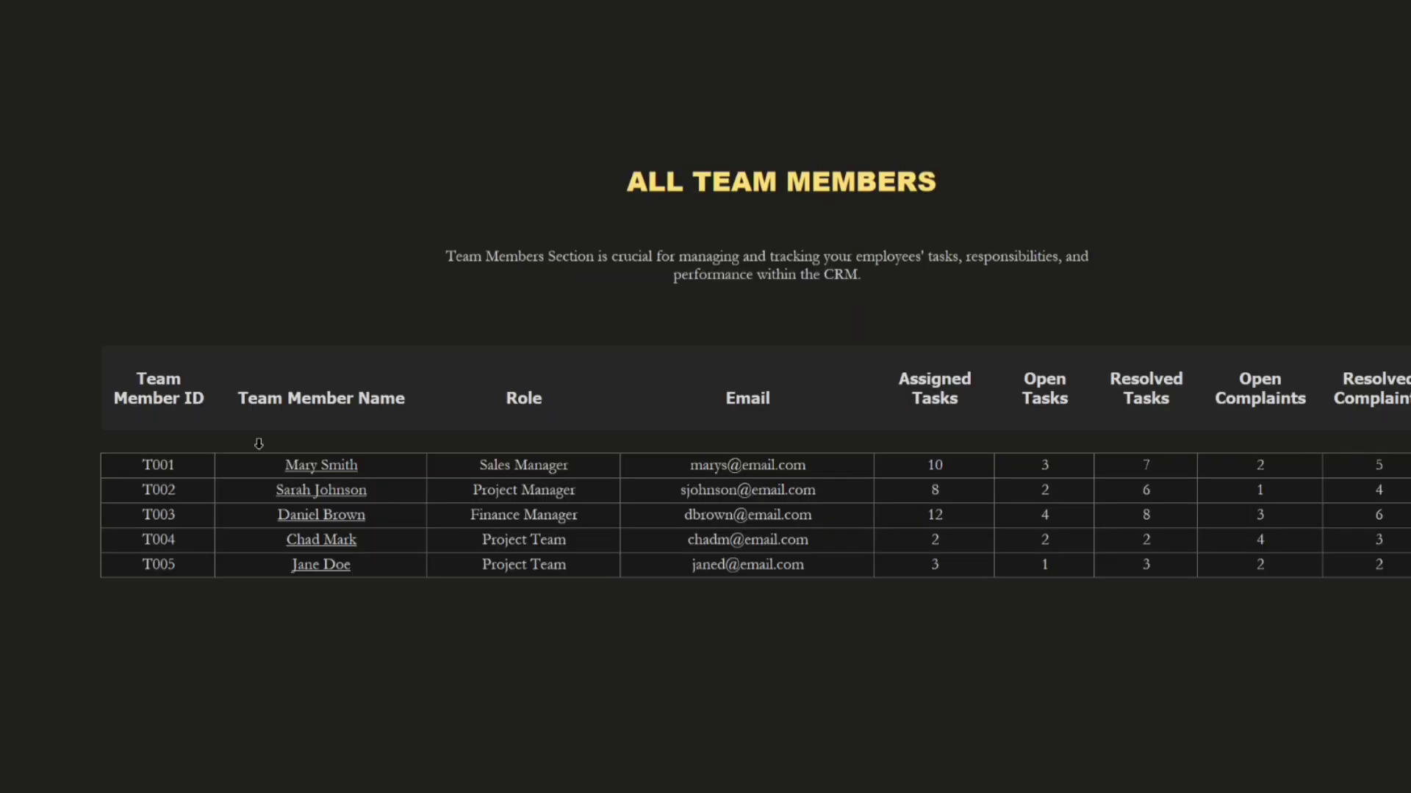
click(342, 474)
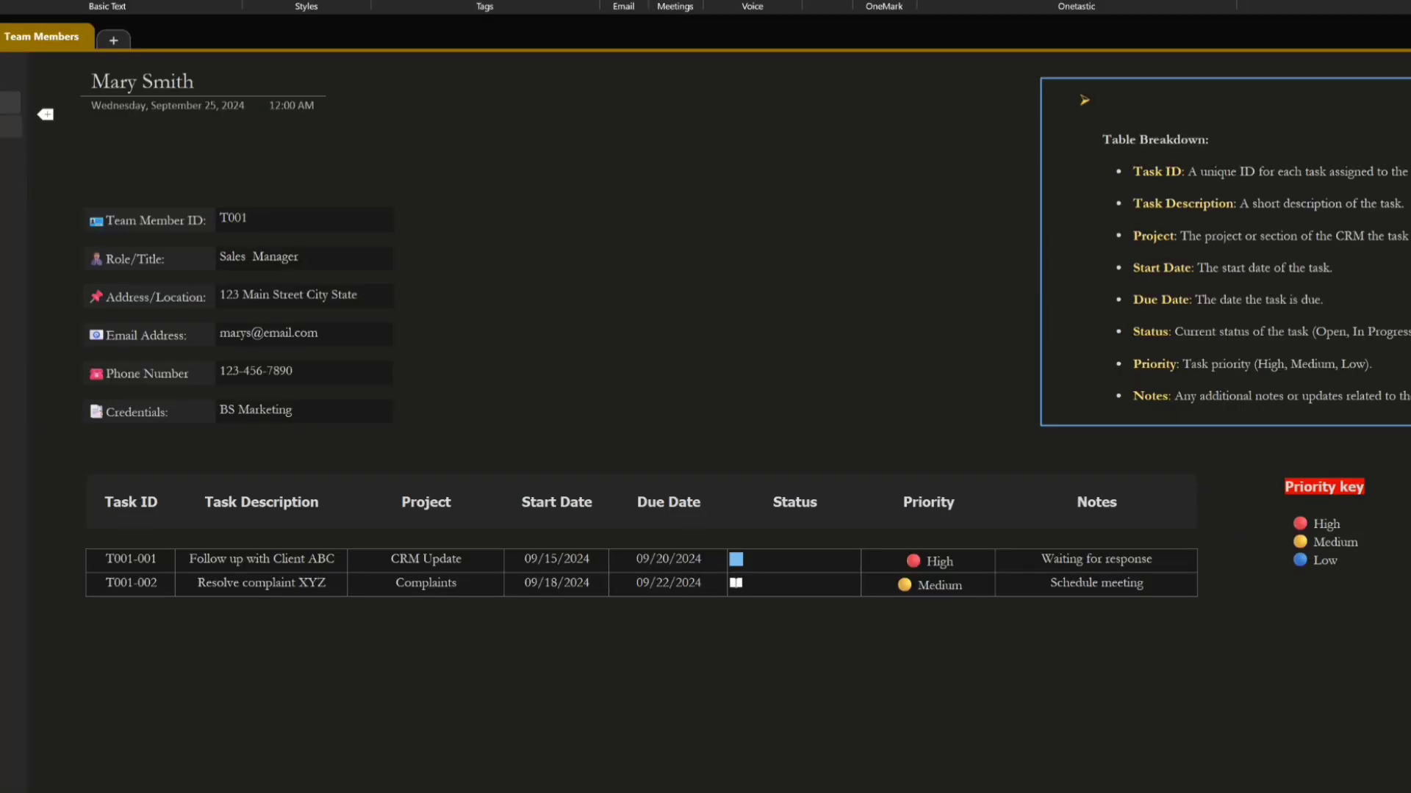
click(9, 103)
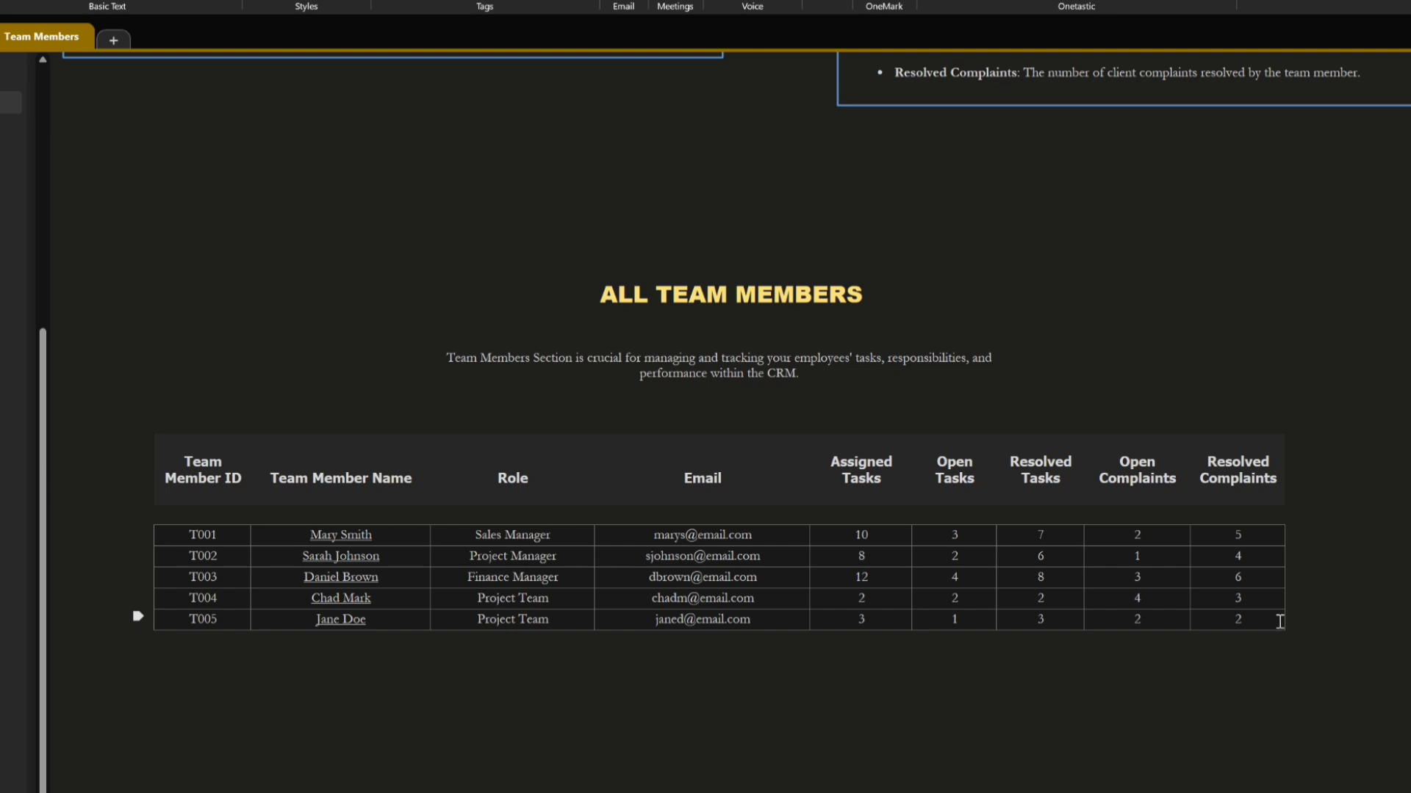
Add a new row at the end of the All Team Members table and enter the next sequential Team Member ID
key(Tab)
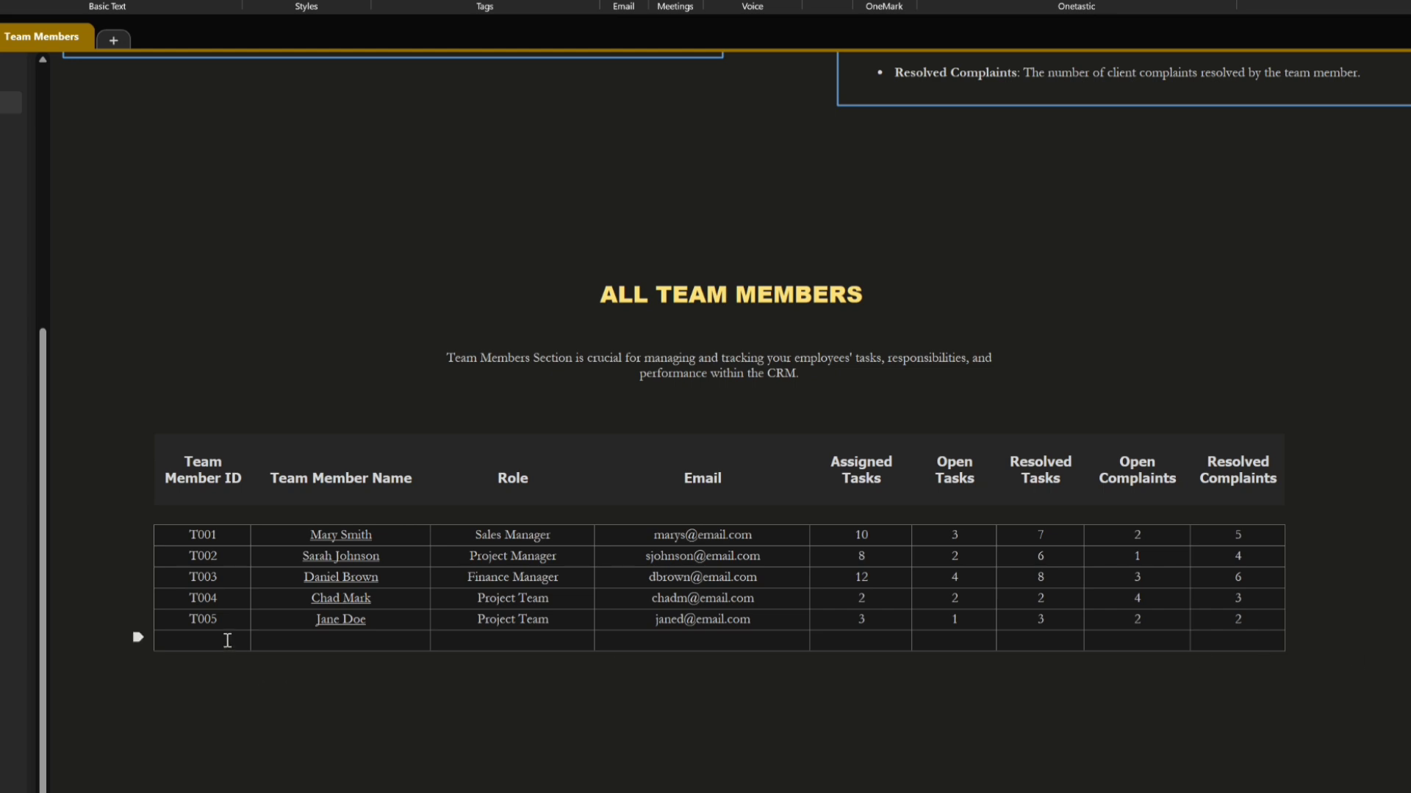
text(T006)
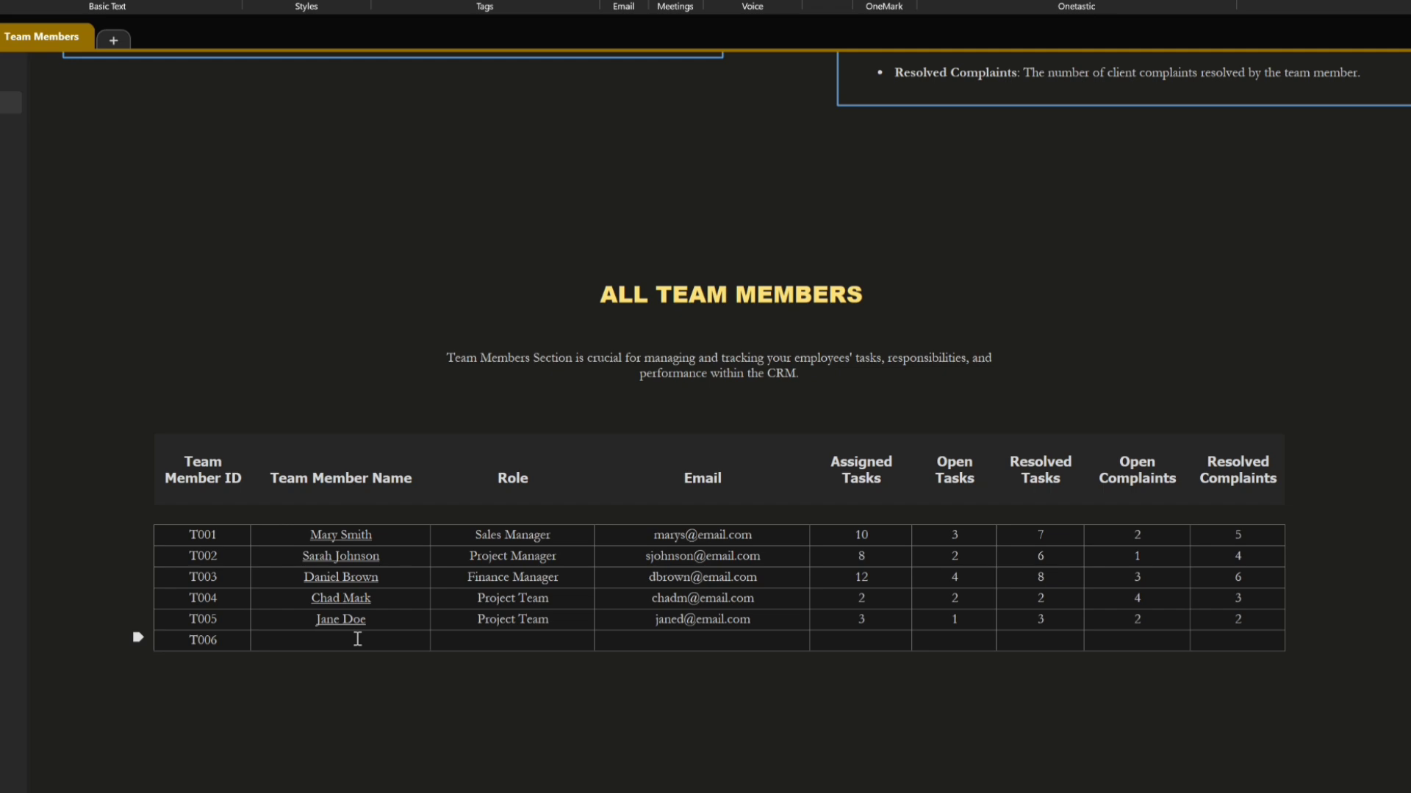
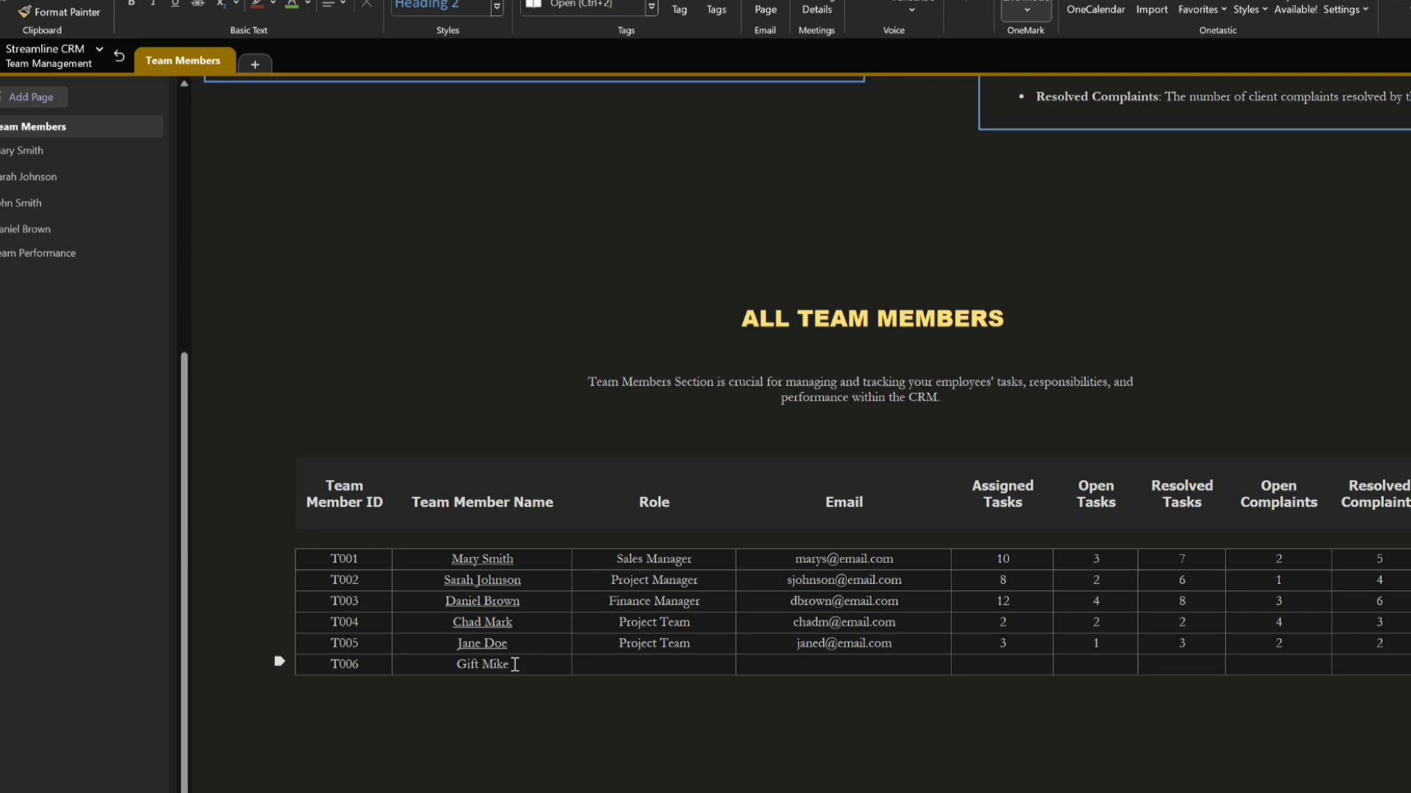
Wrap the new member's name in the All Team Members table in [[ ]] to create a linked page, and open that page
click(515, 665)
double_click(491, 667)
click(507, 734)
text([[]])
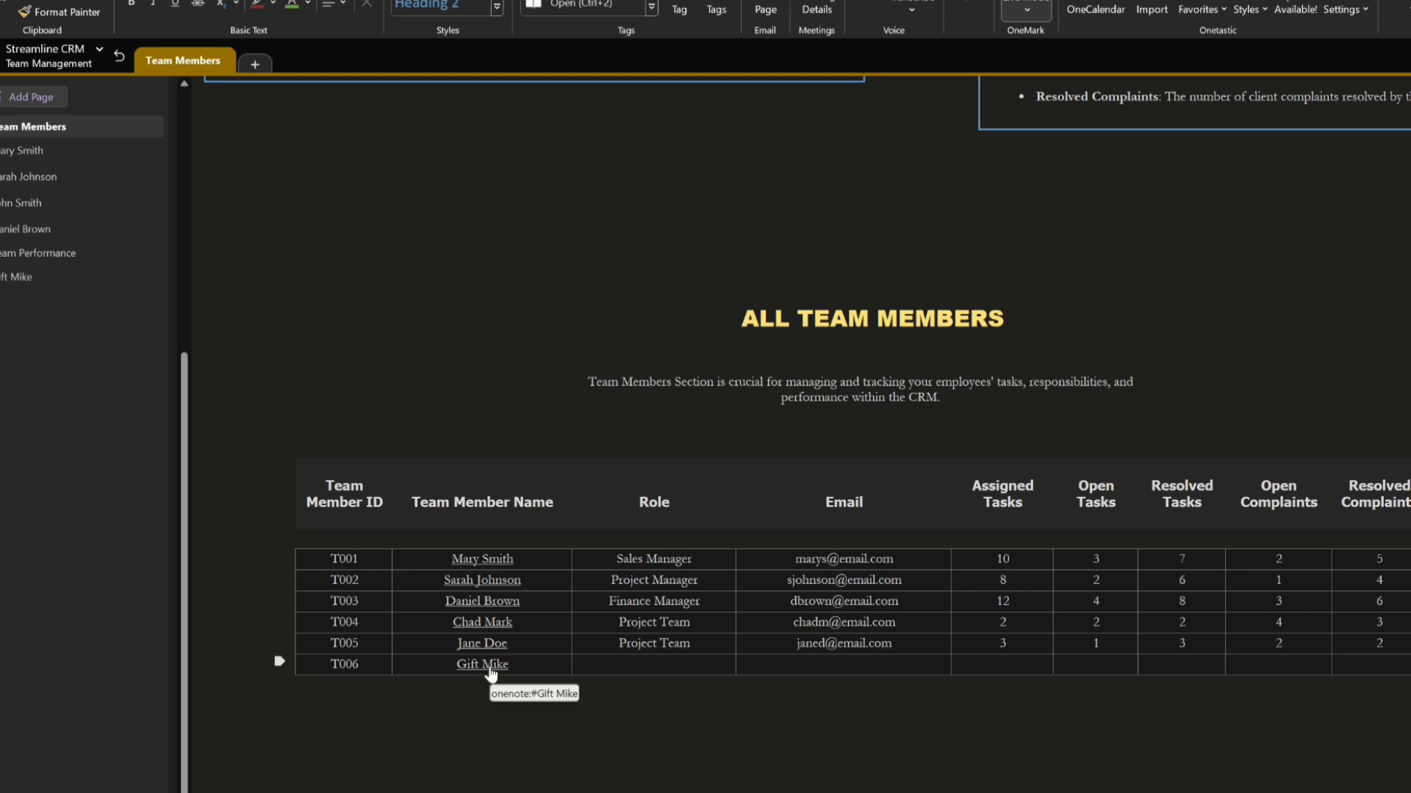
click(24, 280)
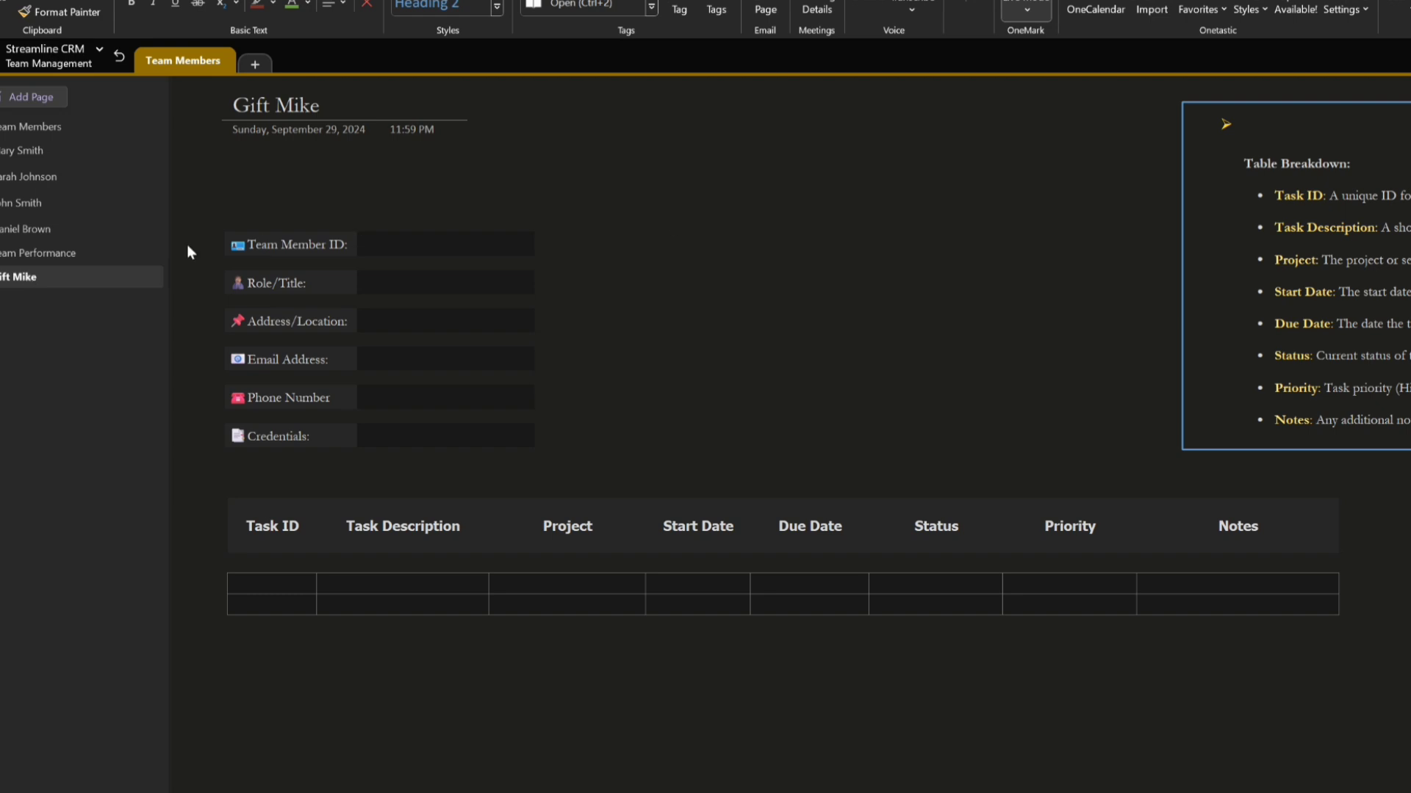
Return to Start Here and go through the Dashboard and Administrator pages to the Daily Progress Board
click(119, 56)
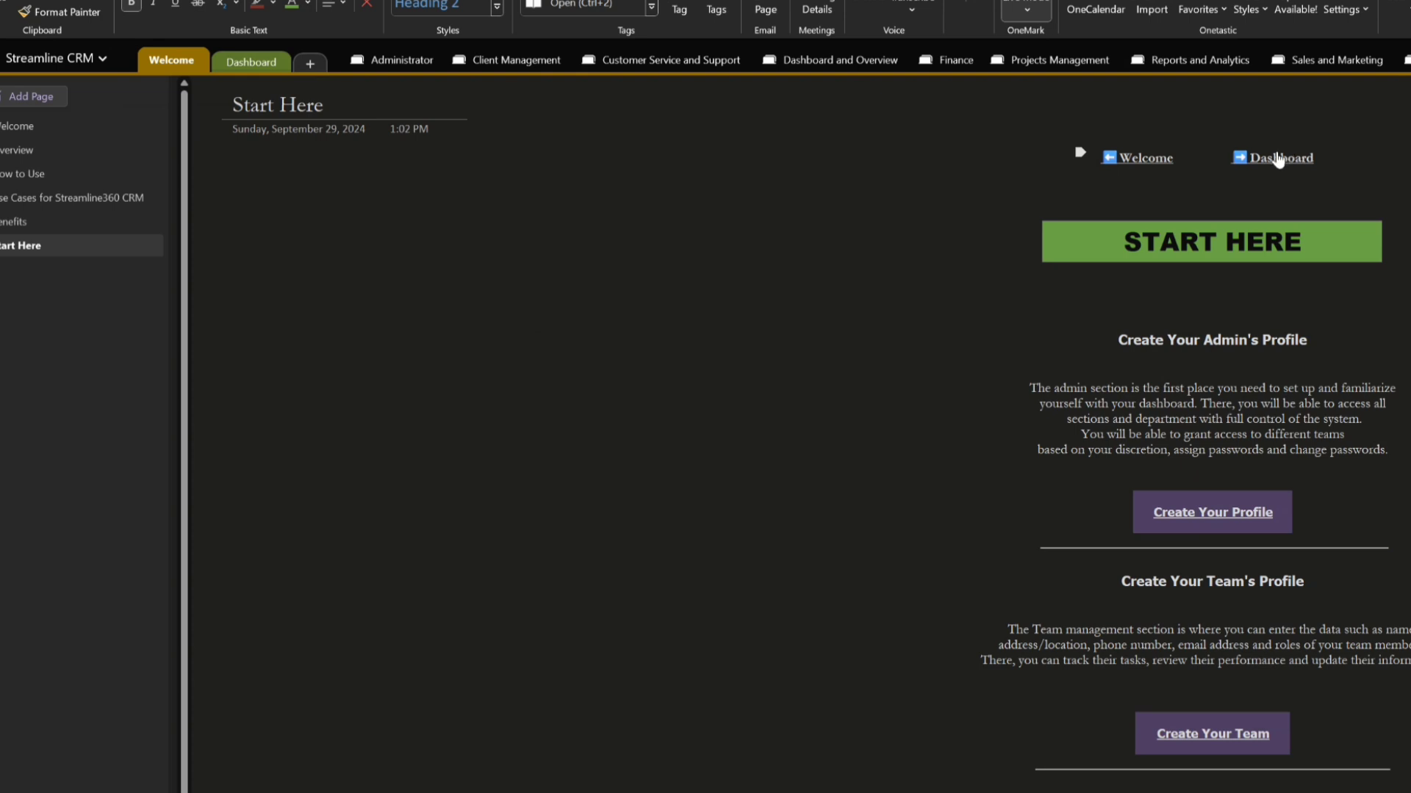
click(1295, 155)
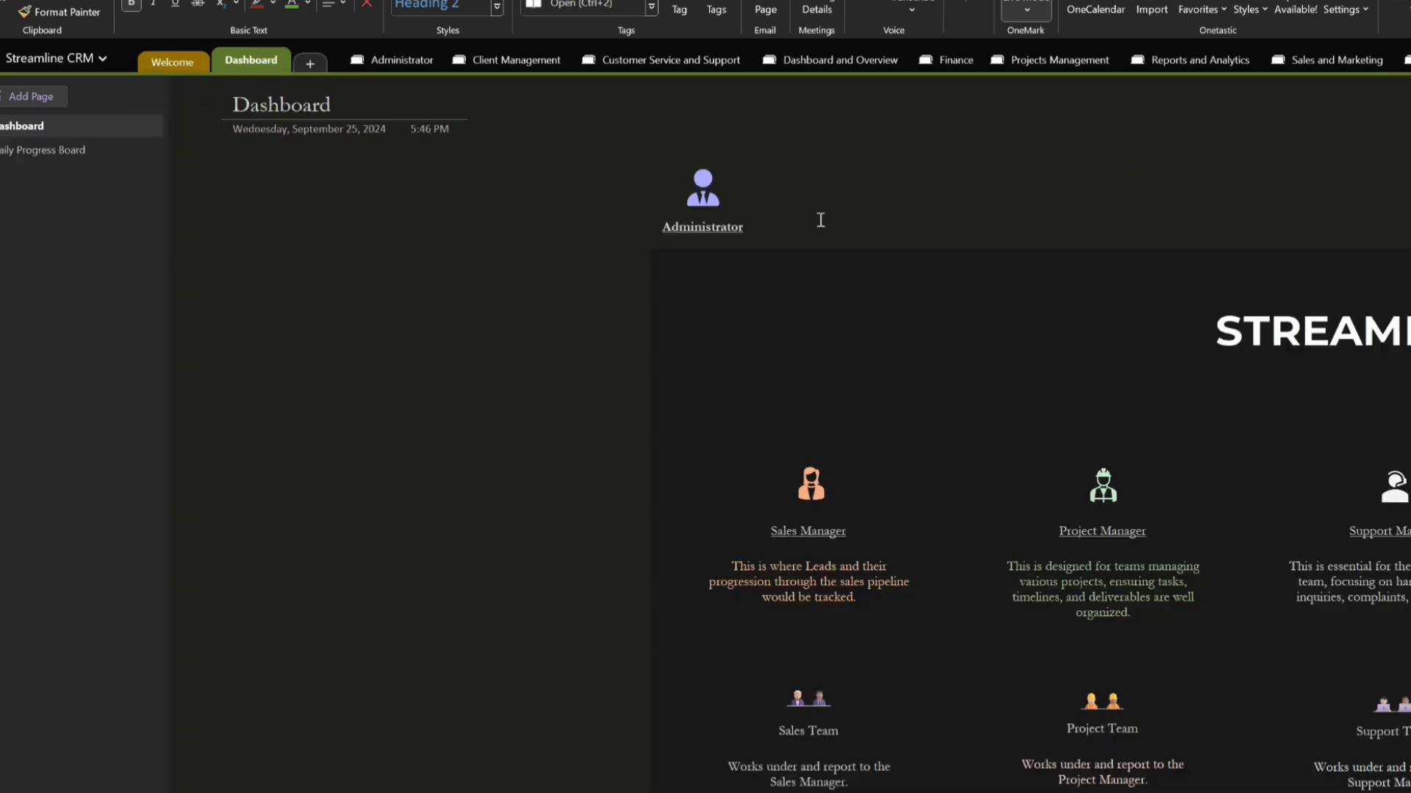
click(725, 230)
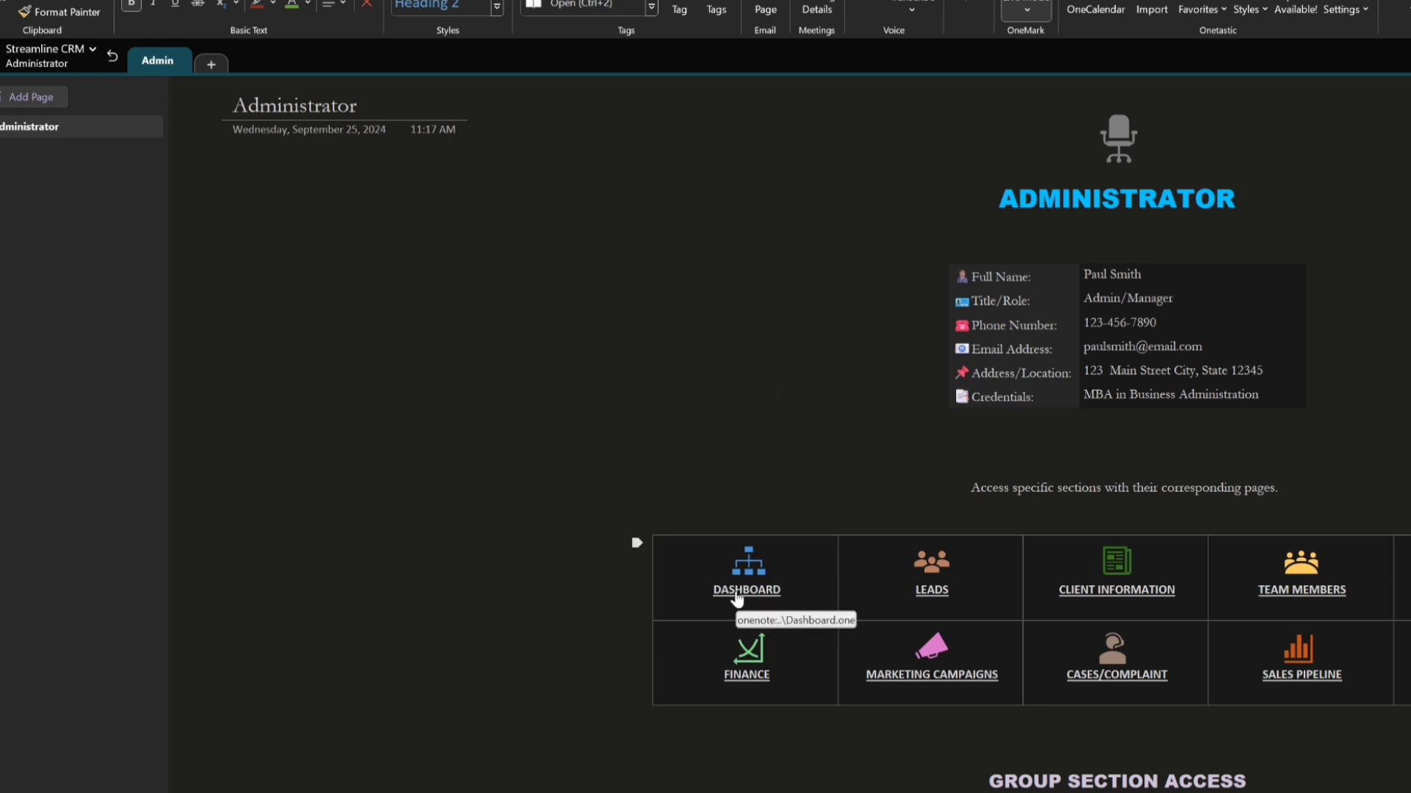
click(737, 596)
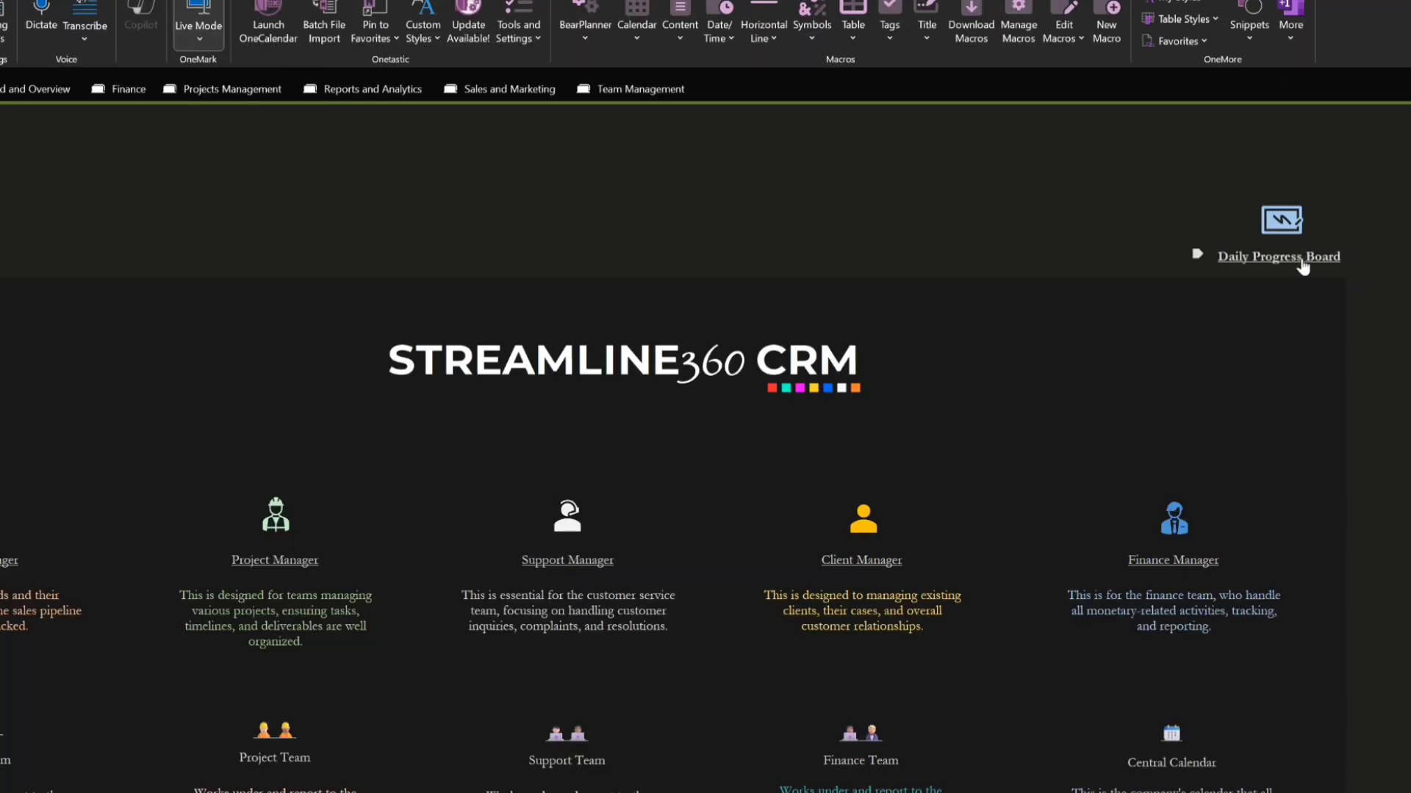
click(1303, 265)
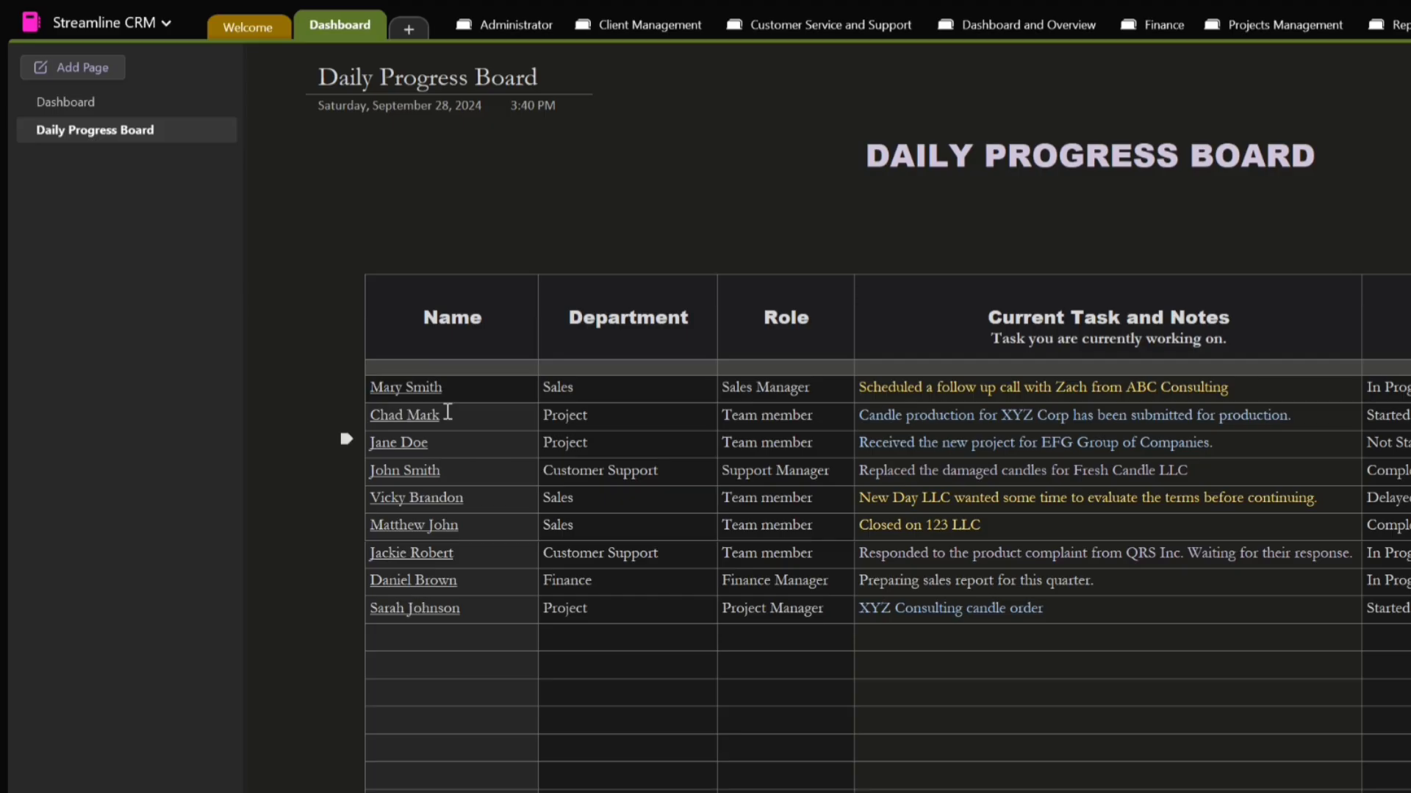
Enter the new team member's name in the first empty Name cell and wrap it in [[ ]] to link to their existing page
click(428, 637)
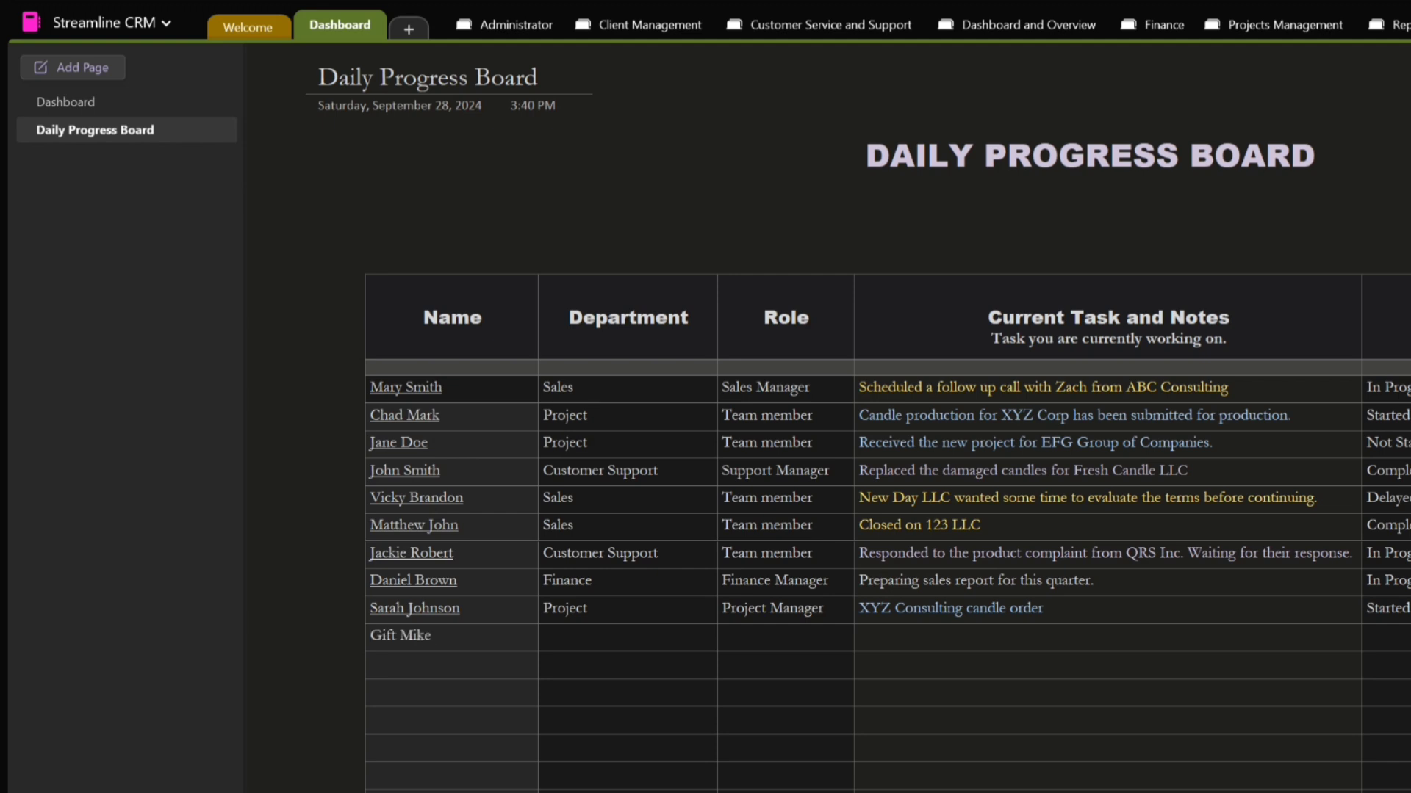
click(372, 636)
text([[)
click(480, 633)
text(]])
click(397, 636)
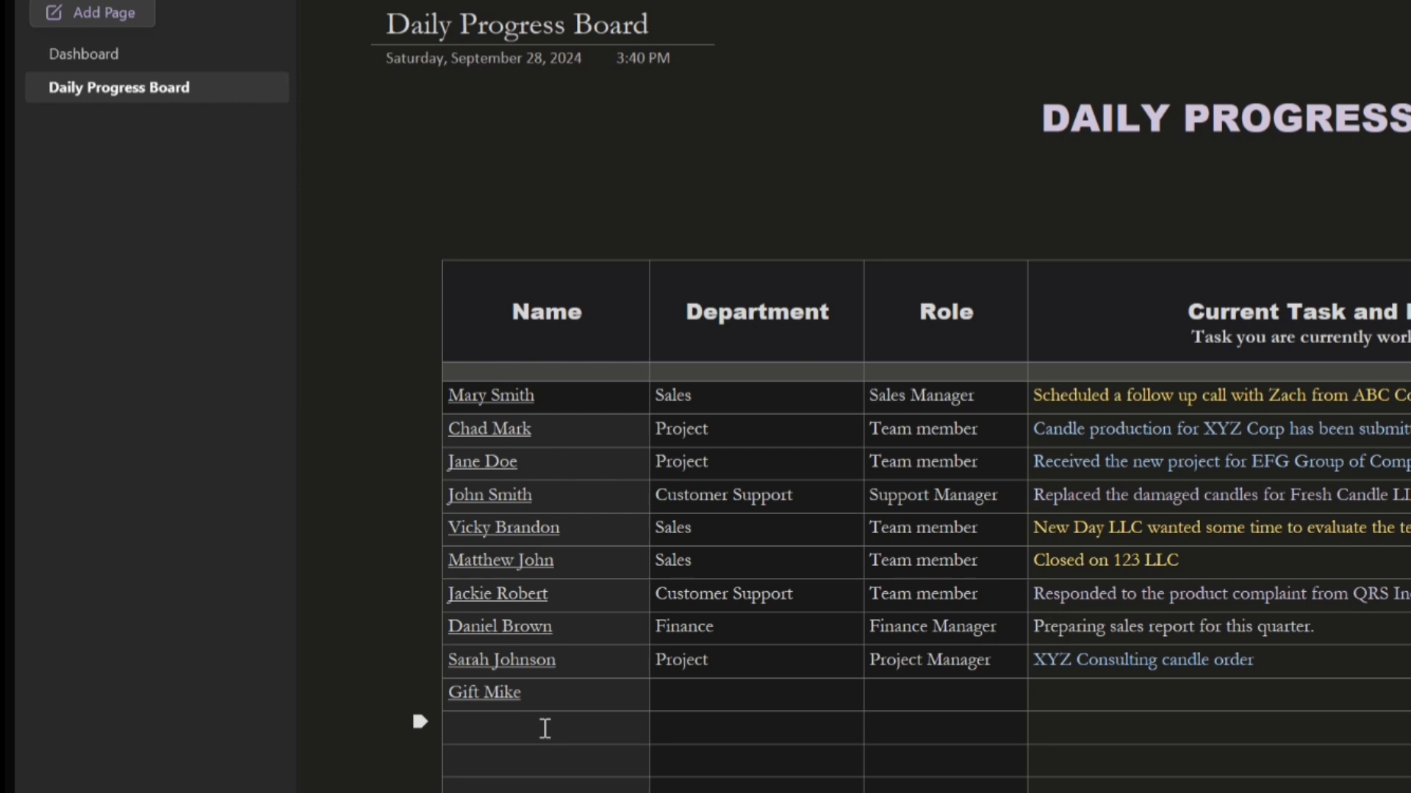
Try entering a second sample name in the next empty Name cell and wrapping it in [[ ]] to generate a linked page
click(545, 729)
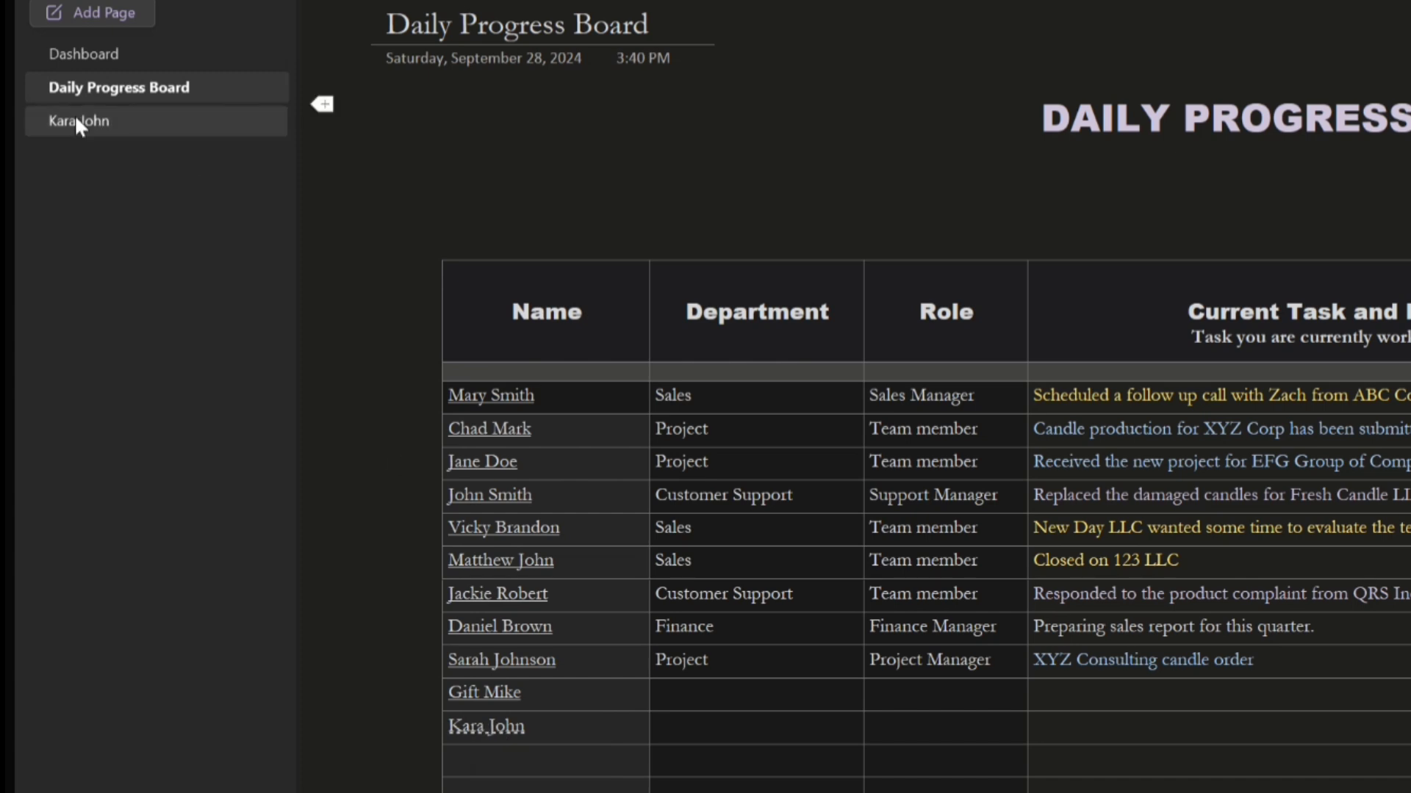
Open the page generated for the second sample name, examine its blank content, and return to the Daily Progress Board
click(487, 728)
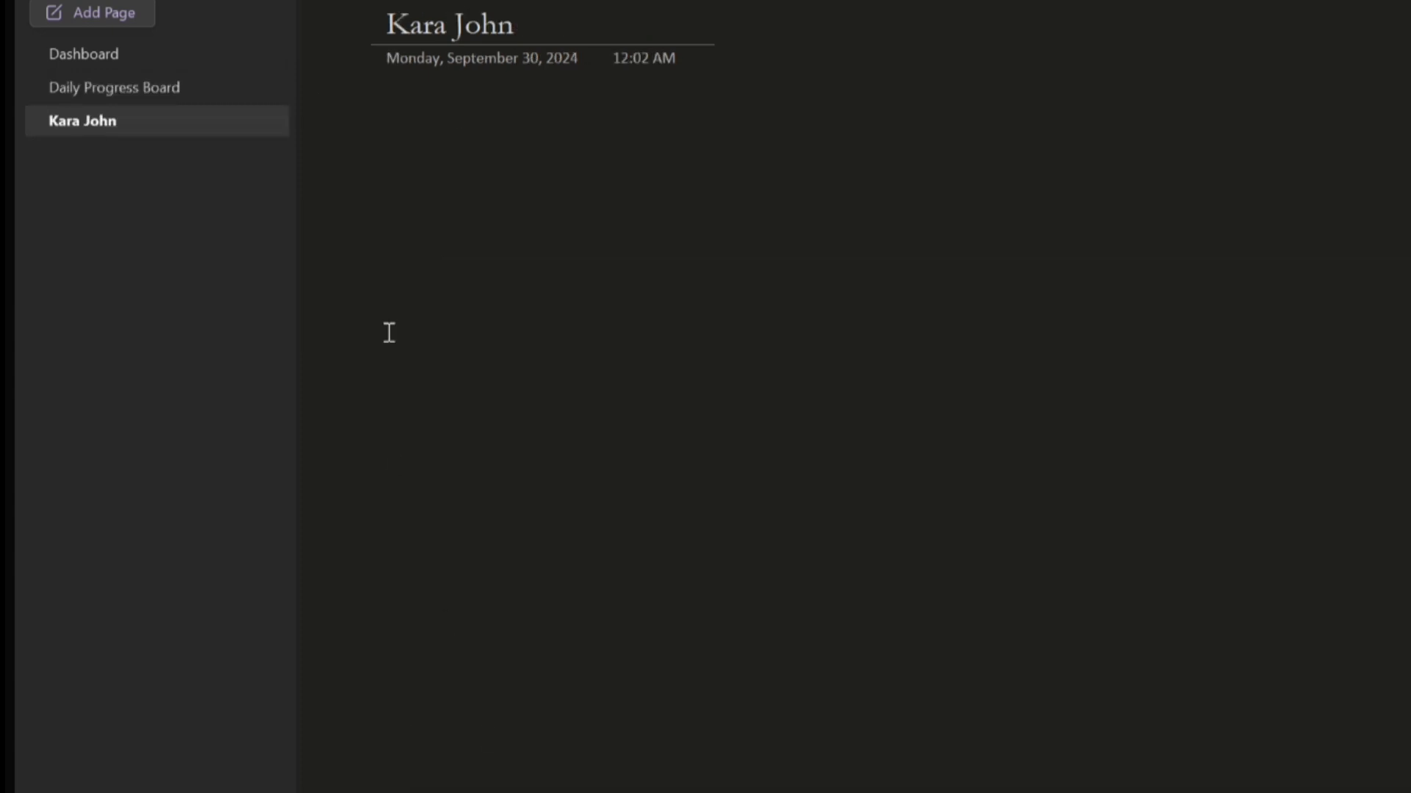
drag(655, 128, 1410, 698)
drag(390, 123, 1410, 792)
click(115, 87)
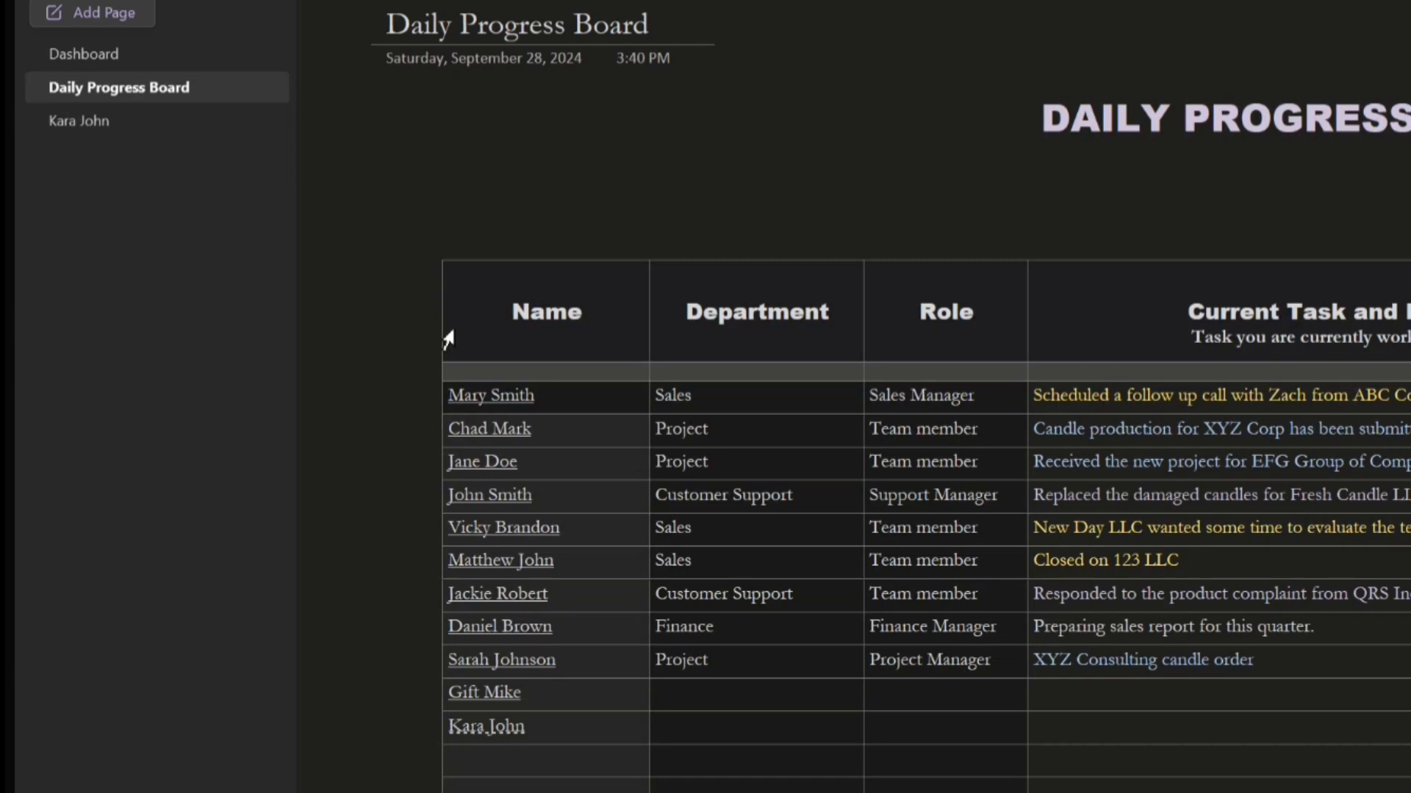
Remove the second sample name from the Name column and bring up the management options for its generated page
click(530, 727)
key(BackSpace)
key(BackSpace)
key(BackSpace)
key(BackSpace)
key(BackSpace)
key(BackSpace)
key(BackSpace)
key(BackSpace)
key(BackSpace)
right_click(73, 119)
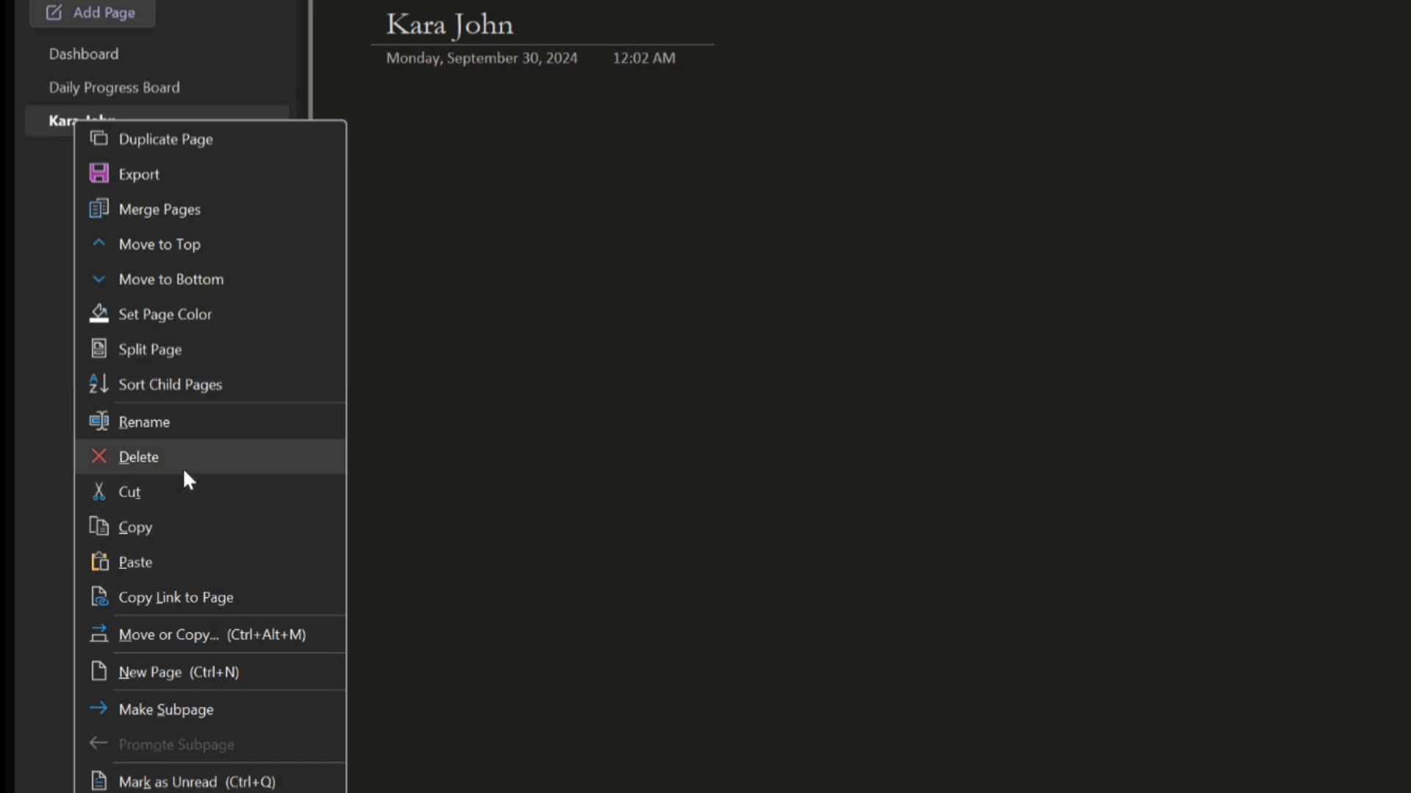
key(Escape)
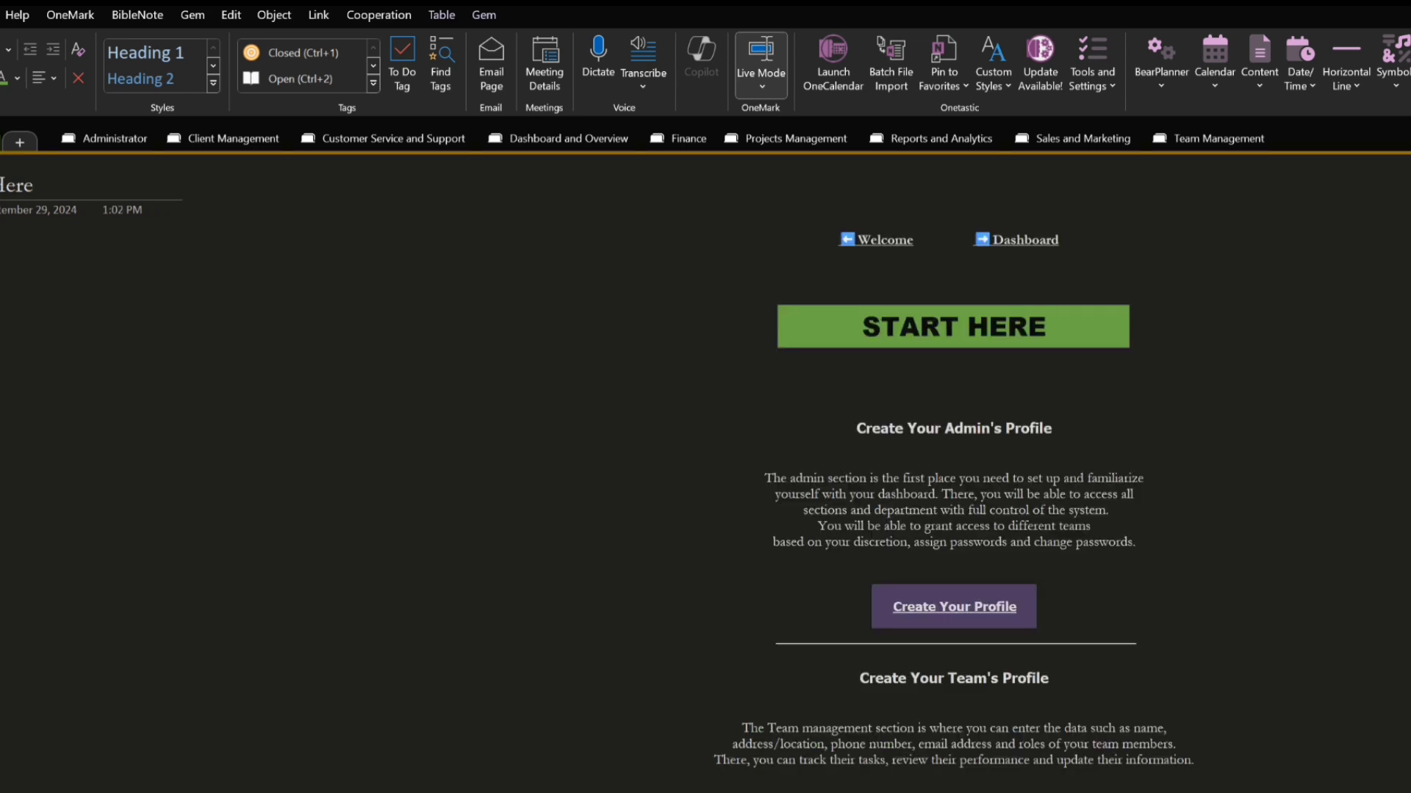
Review the setup sections on Start Here and follow the Create Your Profile link
scroll(1177, 586, down, 3)
scroll(1177, 586, up, 3)
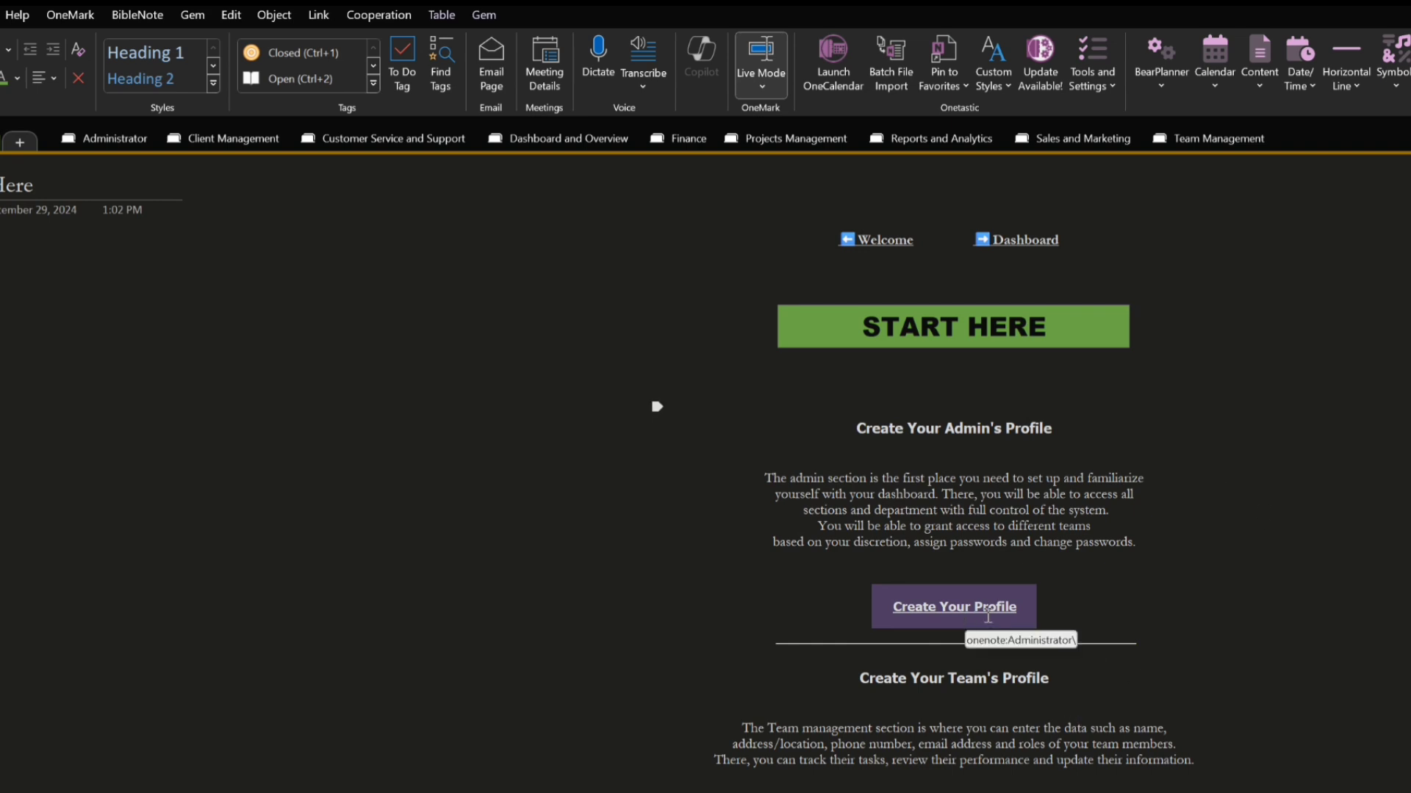
click(954, 606)
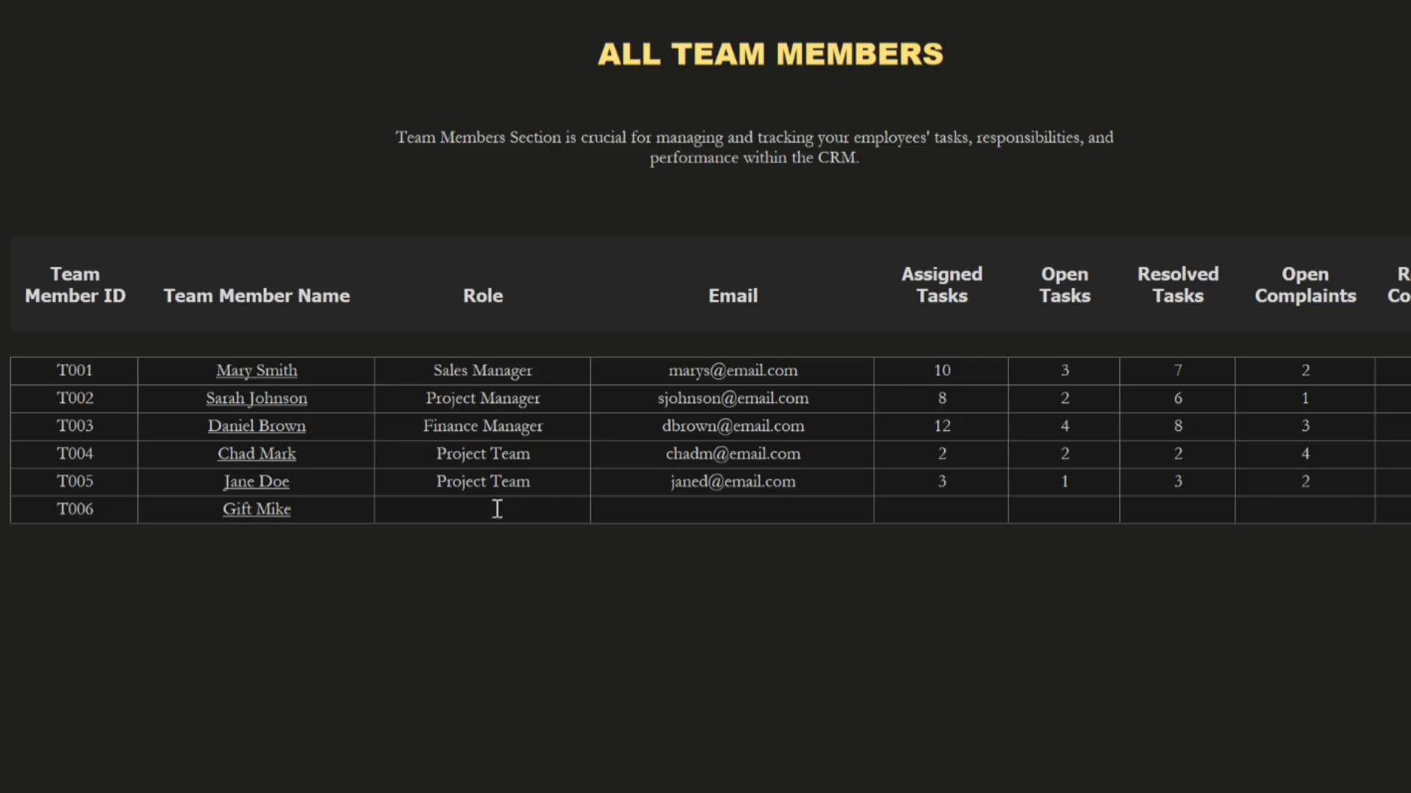
Set the new member's role to Sales Team and enter their email address in the All Team Members table
click(498, 509)
text(Sa;)
key(BackSpace)
text(les Team)
click(721, 517)
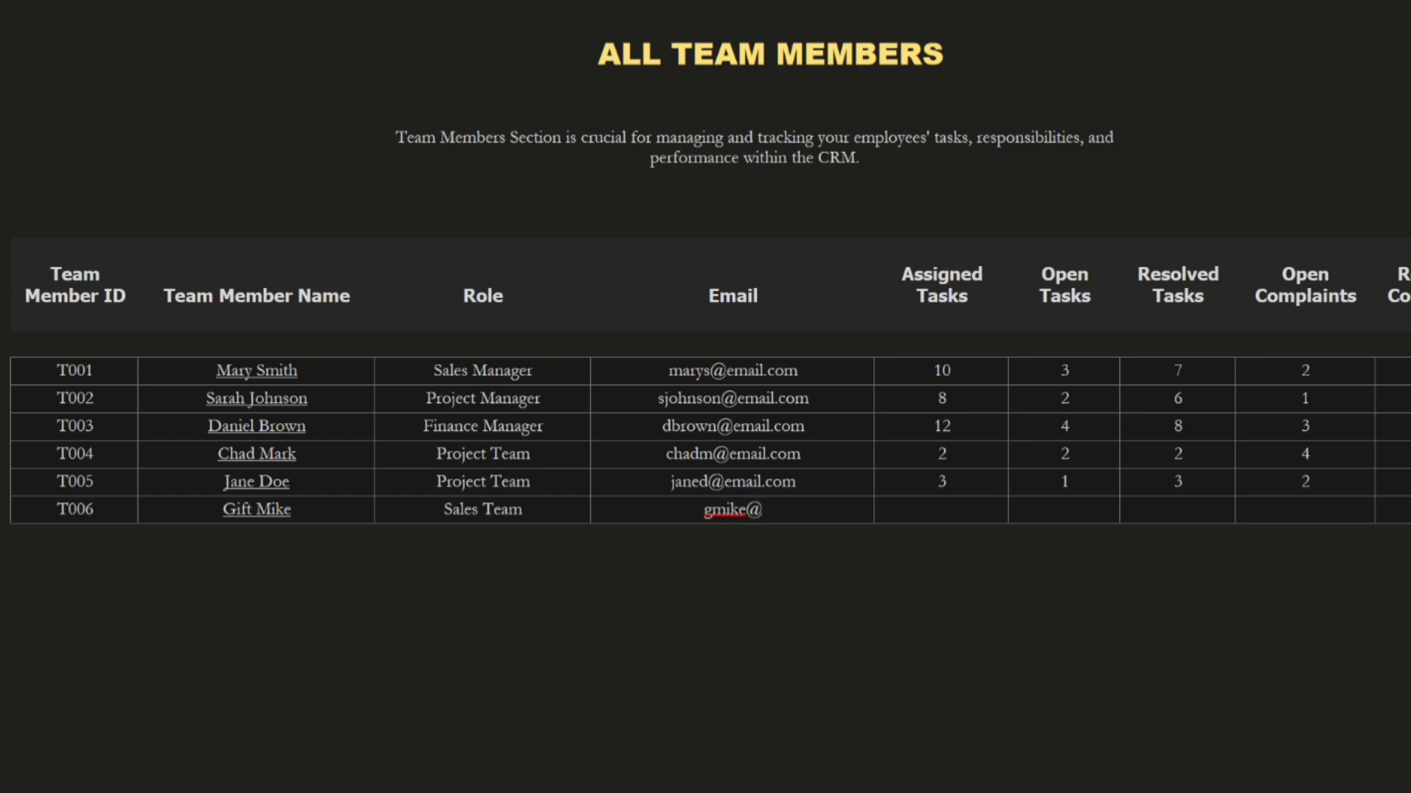
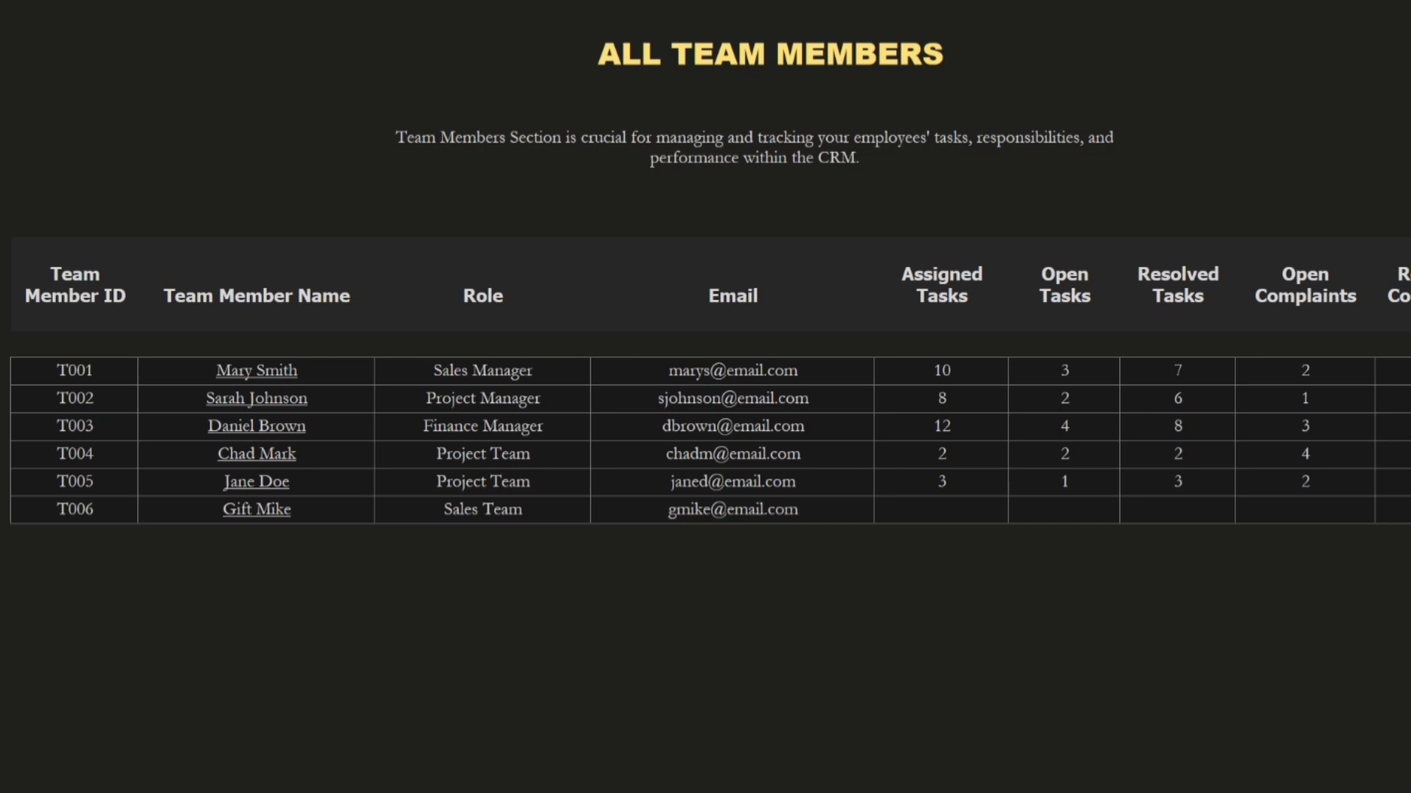
Enter 1 assigned task, 1 open task, 0 resolved tasks, 0 open complaints and 0 resolved complaints for the new member
click(951, 510)
text(1)
click(1084, 511)
text(1)
click(1215, 505)
text(0)
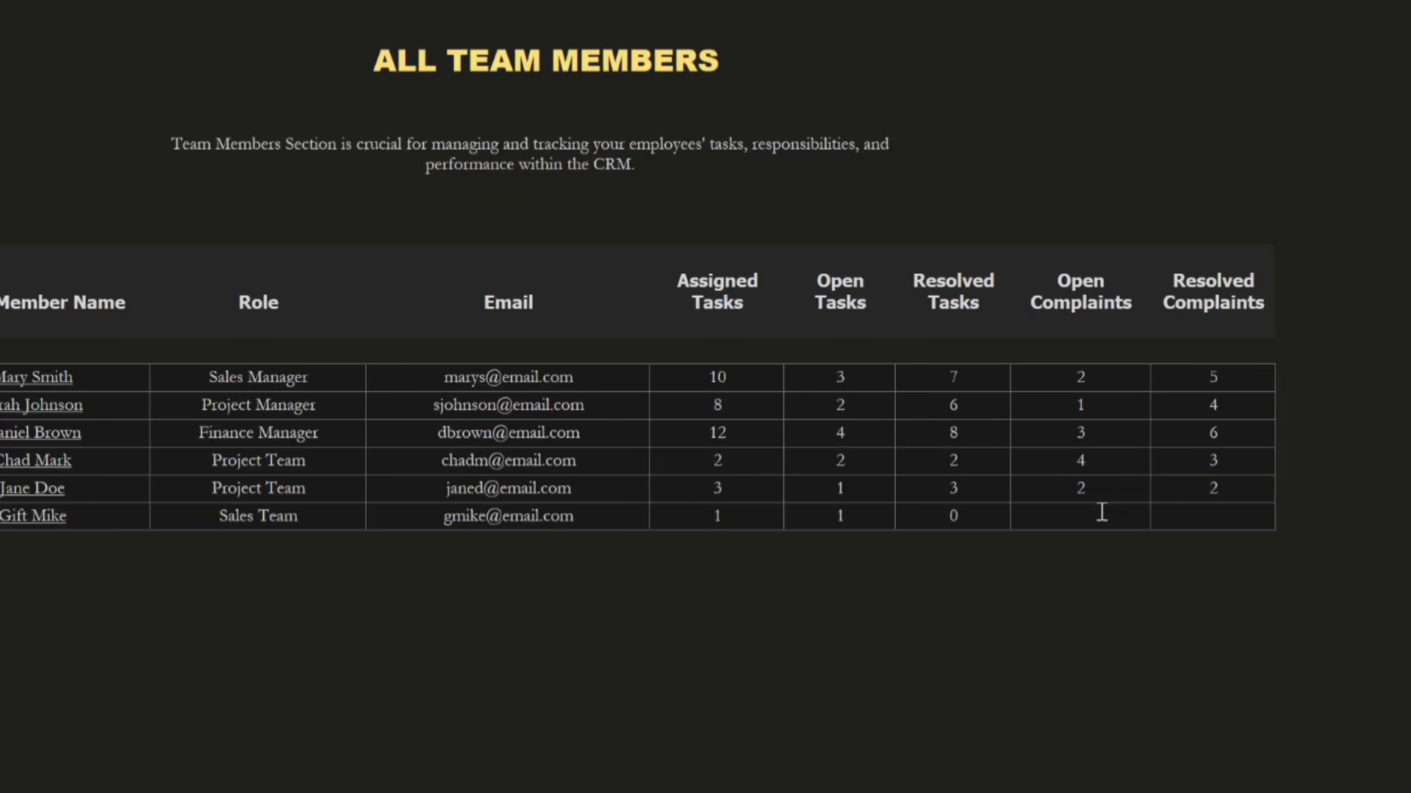
click(1102, 512)
text(0)
click(1212, 514)
text(0)
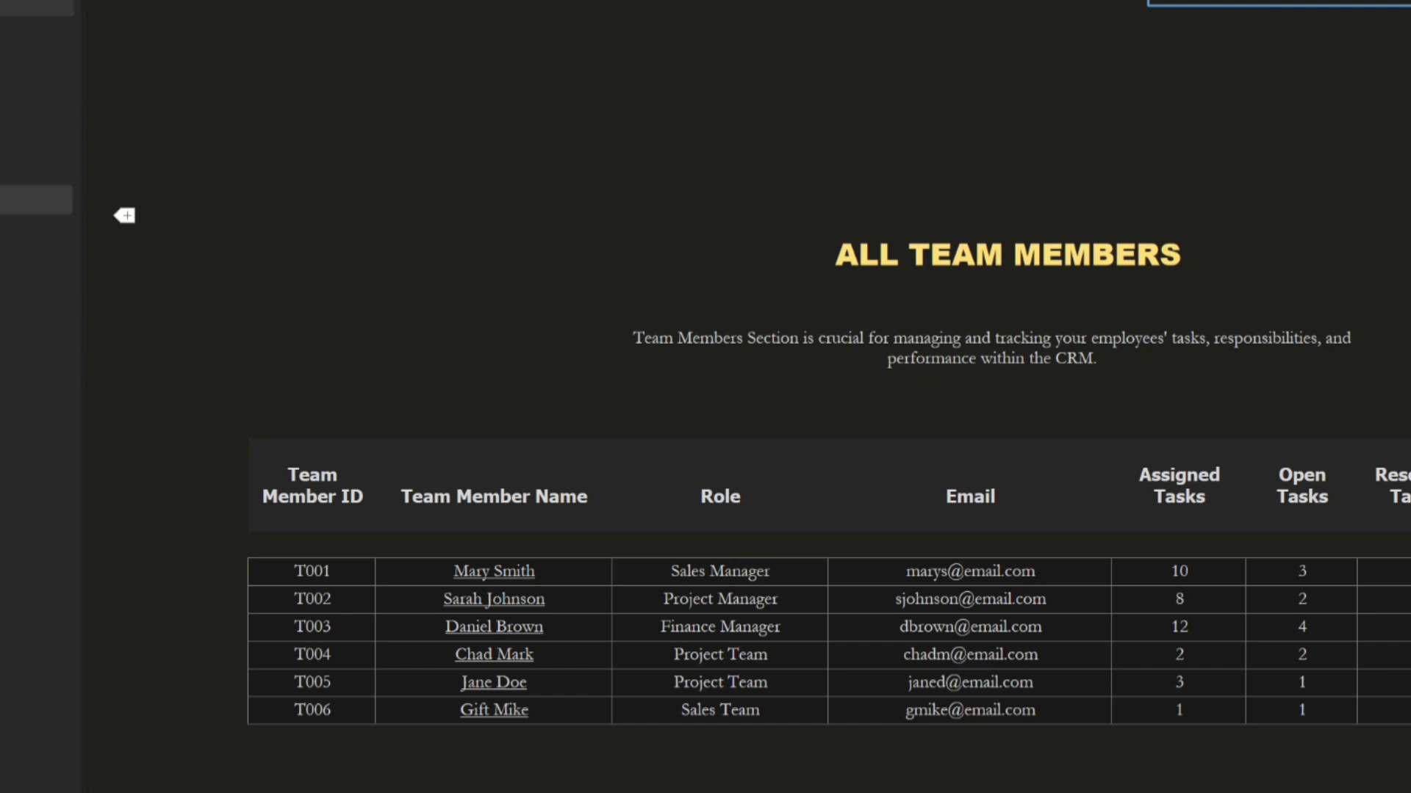
Open the new member's linked page and fill in their Team Member ID and the Role/Title Sales Team
click(496, 711)
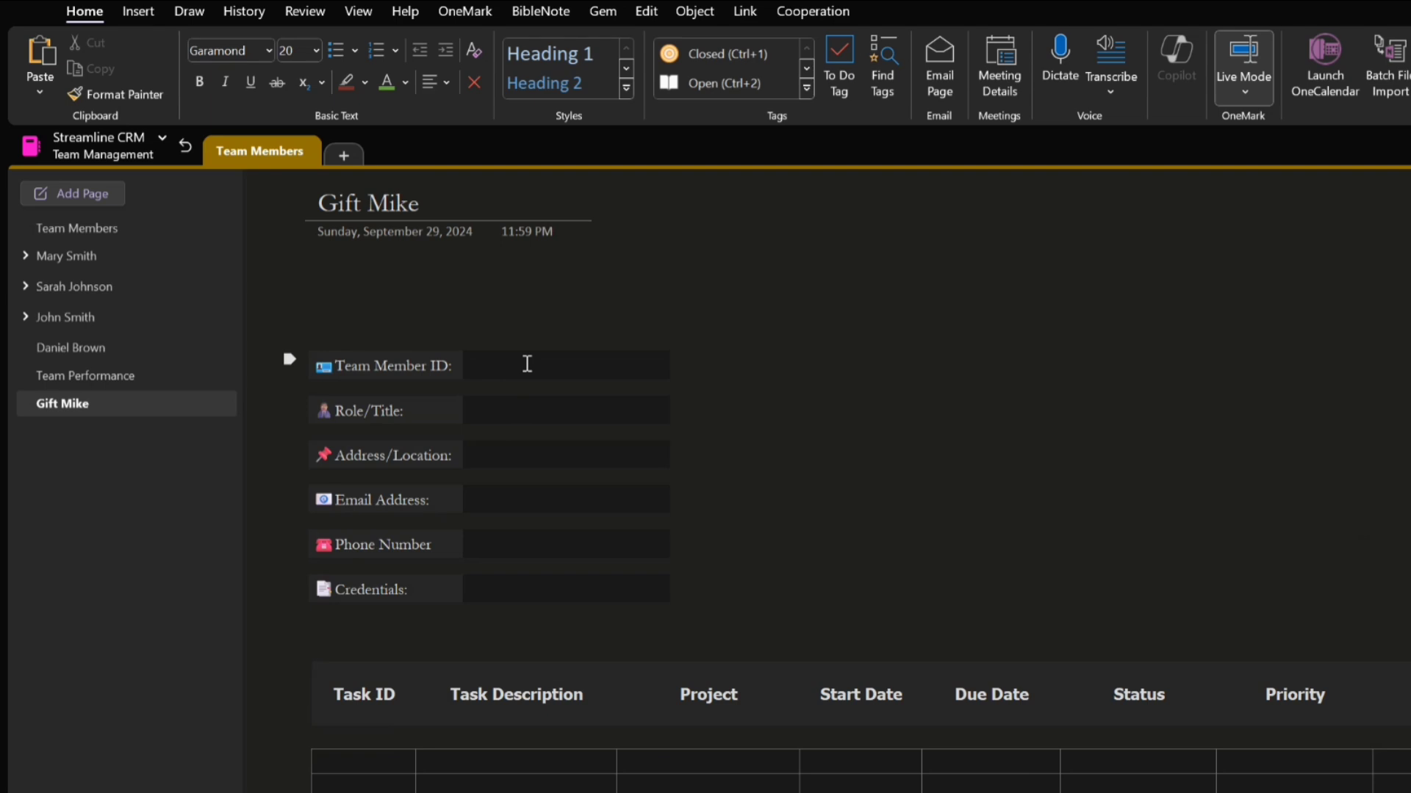
click(527, 364)
text(T006)
click(495, 410)
text(Sale)
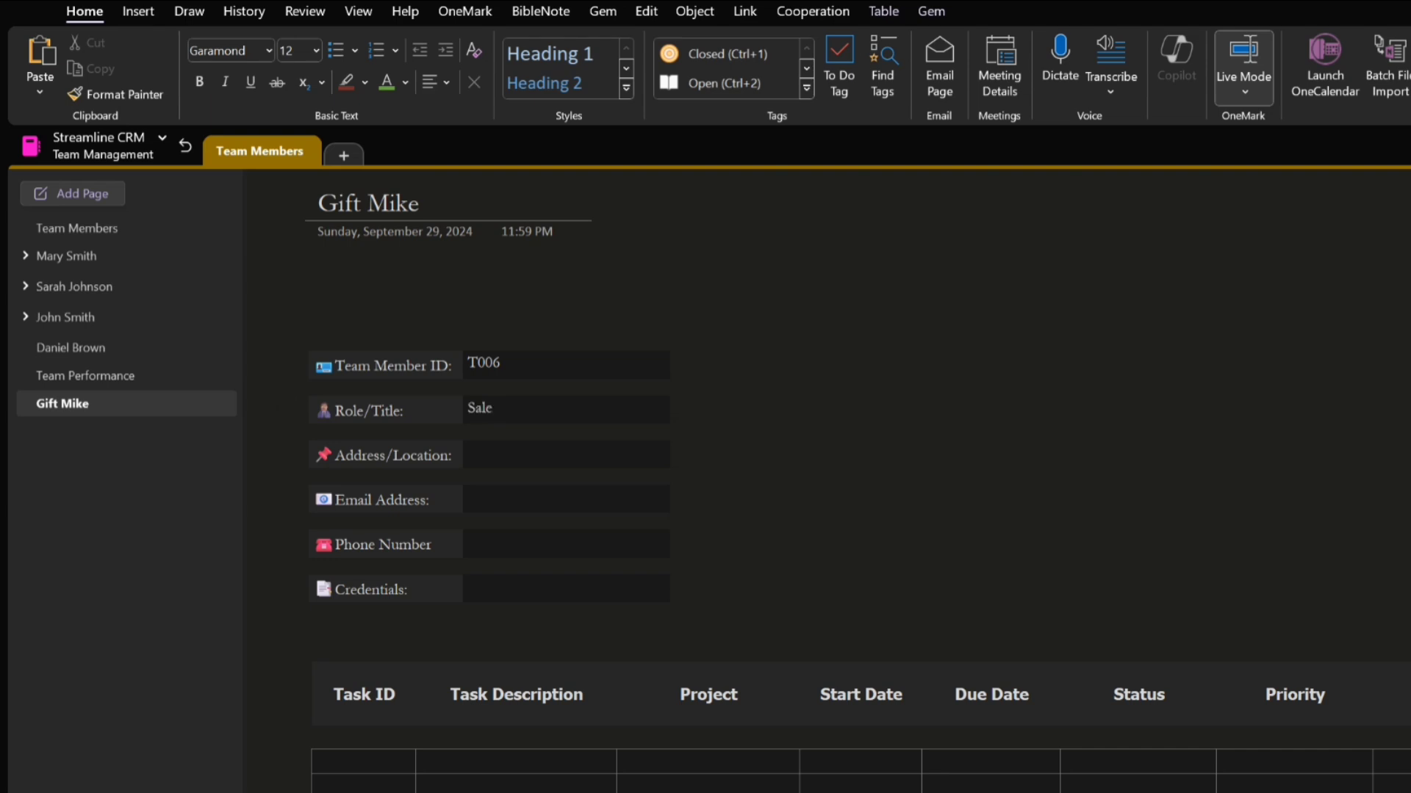
text(s T)
key(BackSpace)
text(Team)
Add another page from the team member template, try clearing its placeholder title, and undo the clearing
click(54, 191)
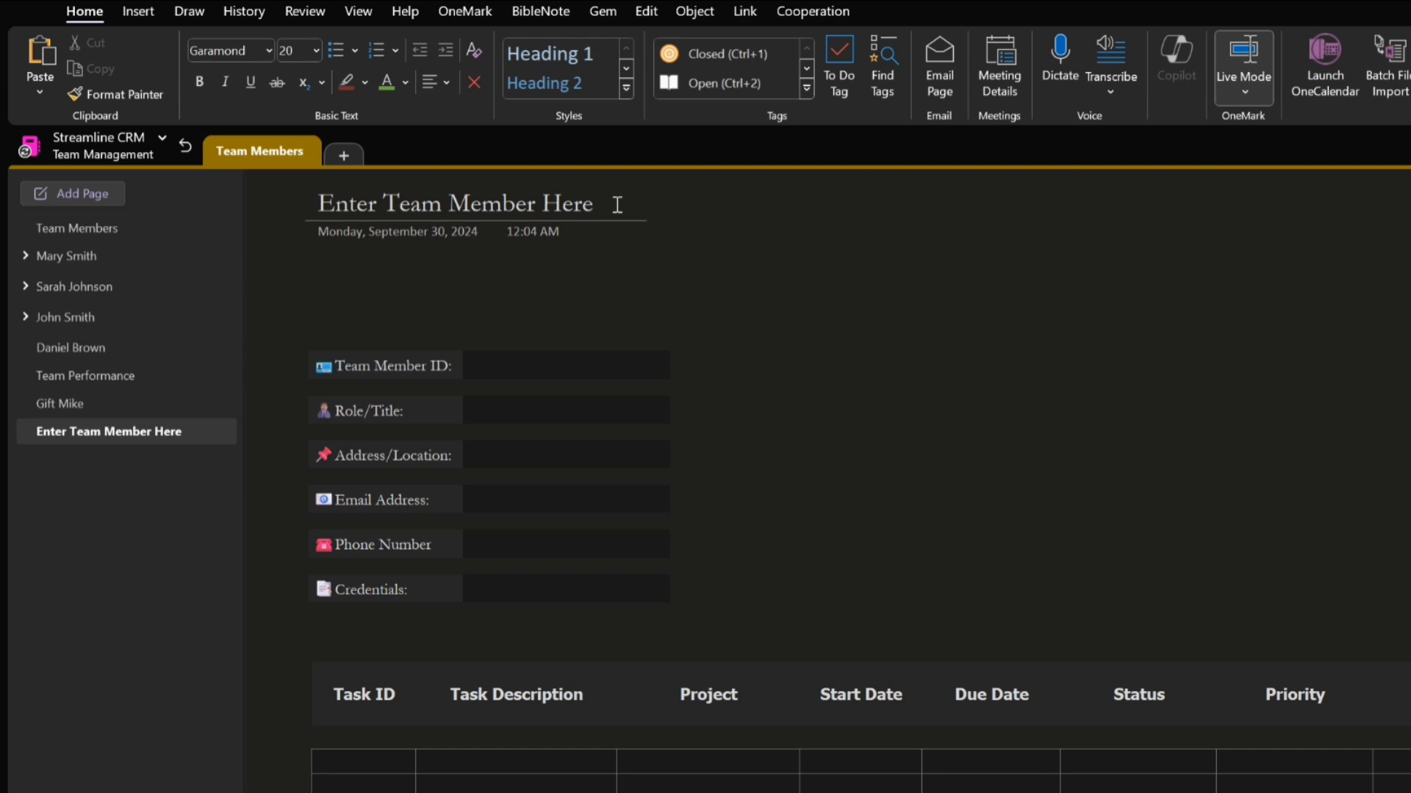
drag(617, 205, 318, 206)
key(BackSpace)
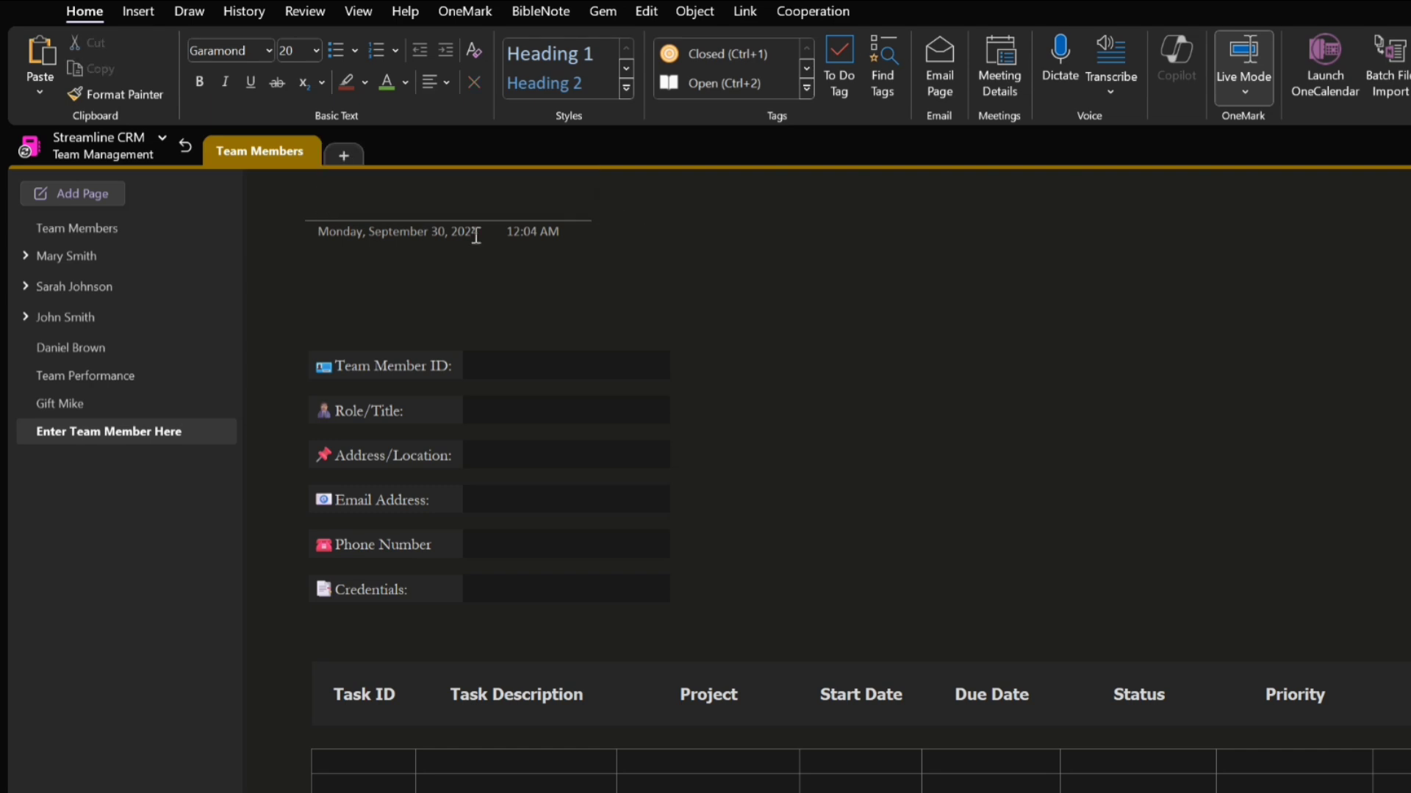
key(ctrl+z)
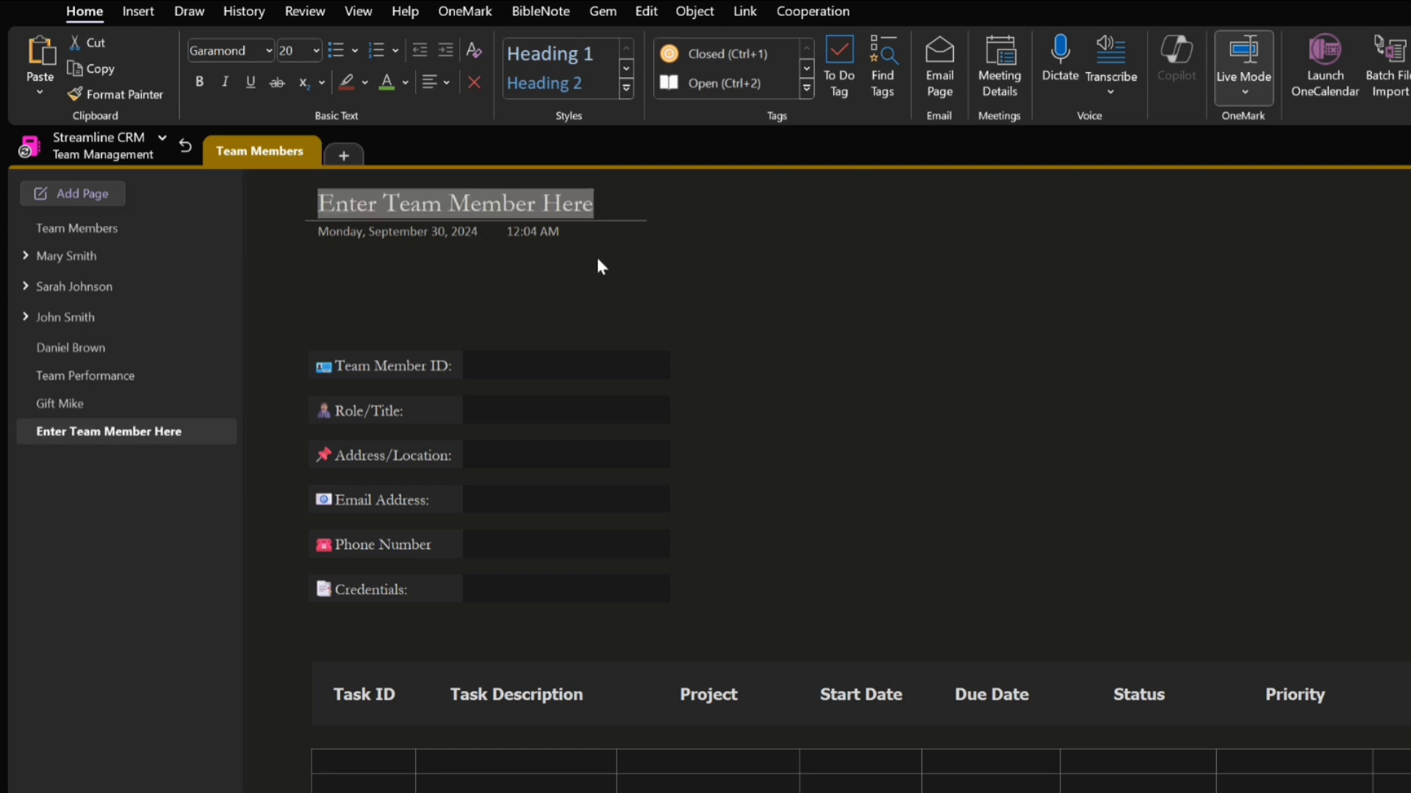
Check the Team Members page, return to the Enter Team Member Here page to reselect its title, and delete that extra page
click(117, 231)
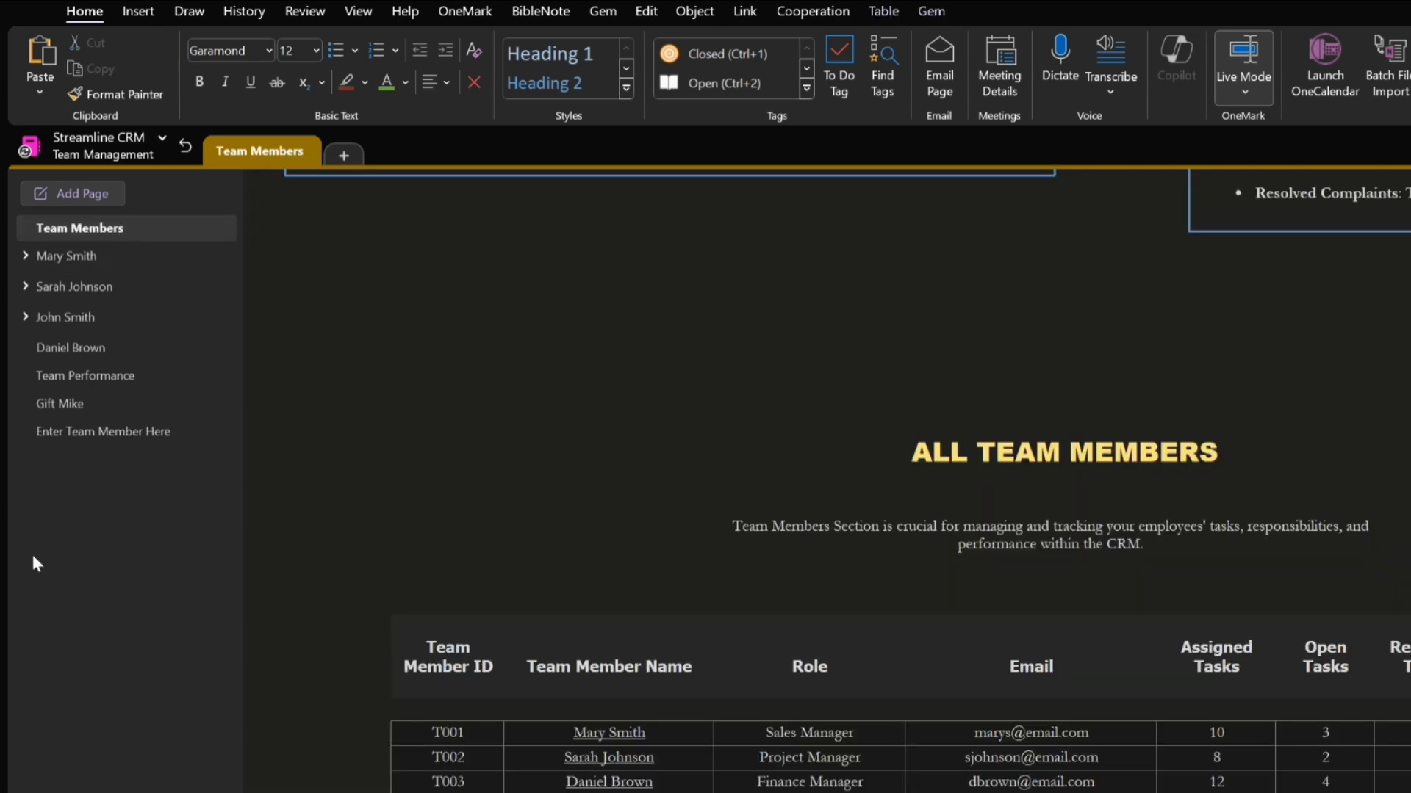
click(79, 430)
click(600, 200)
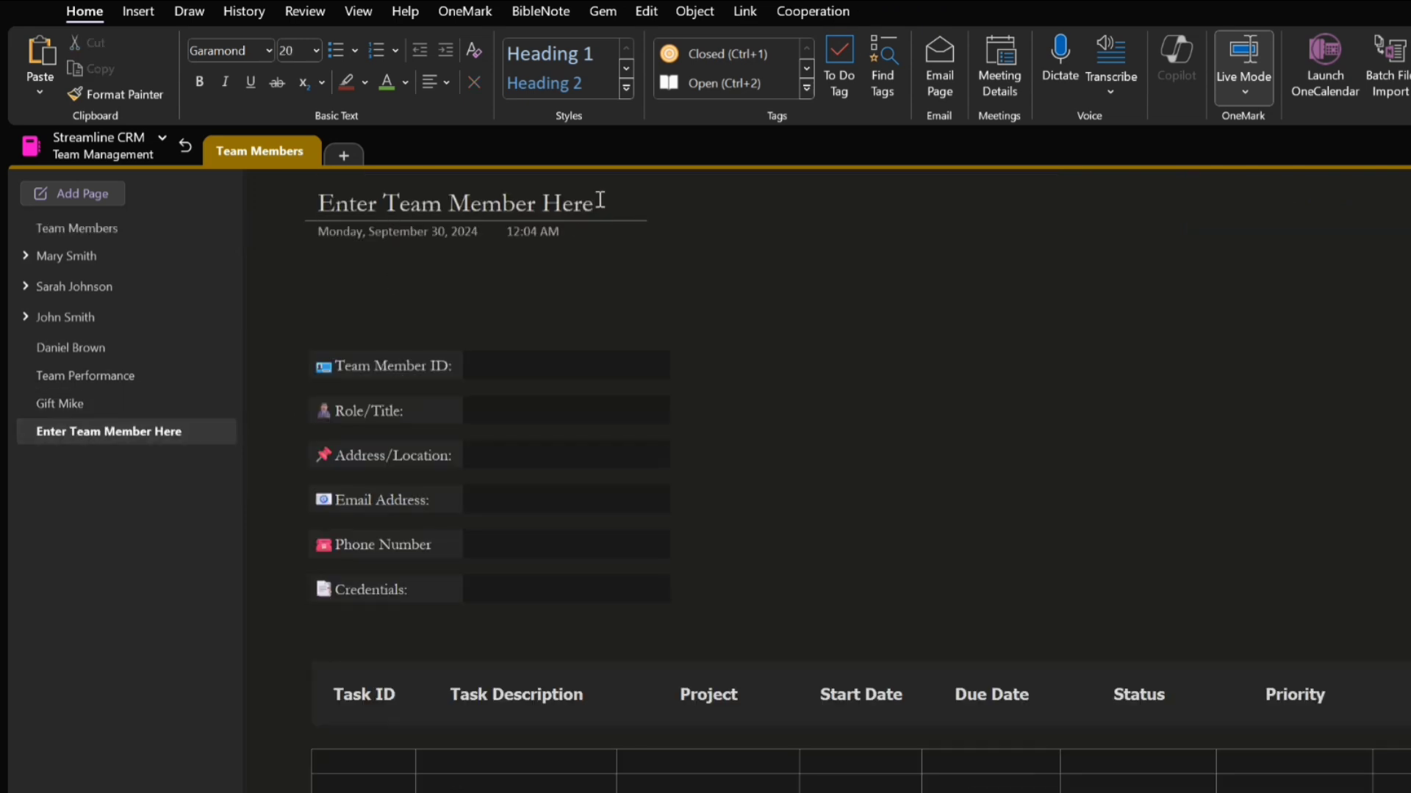
drag(600, 200, 297, 205)
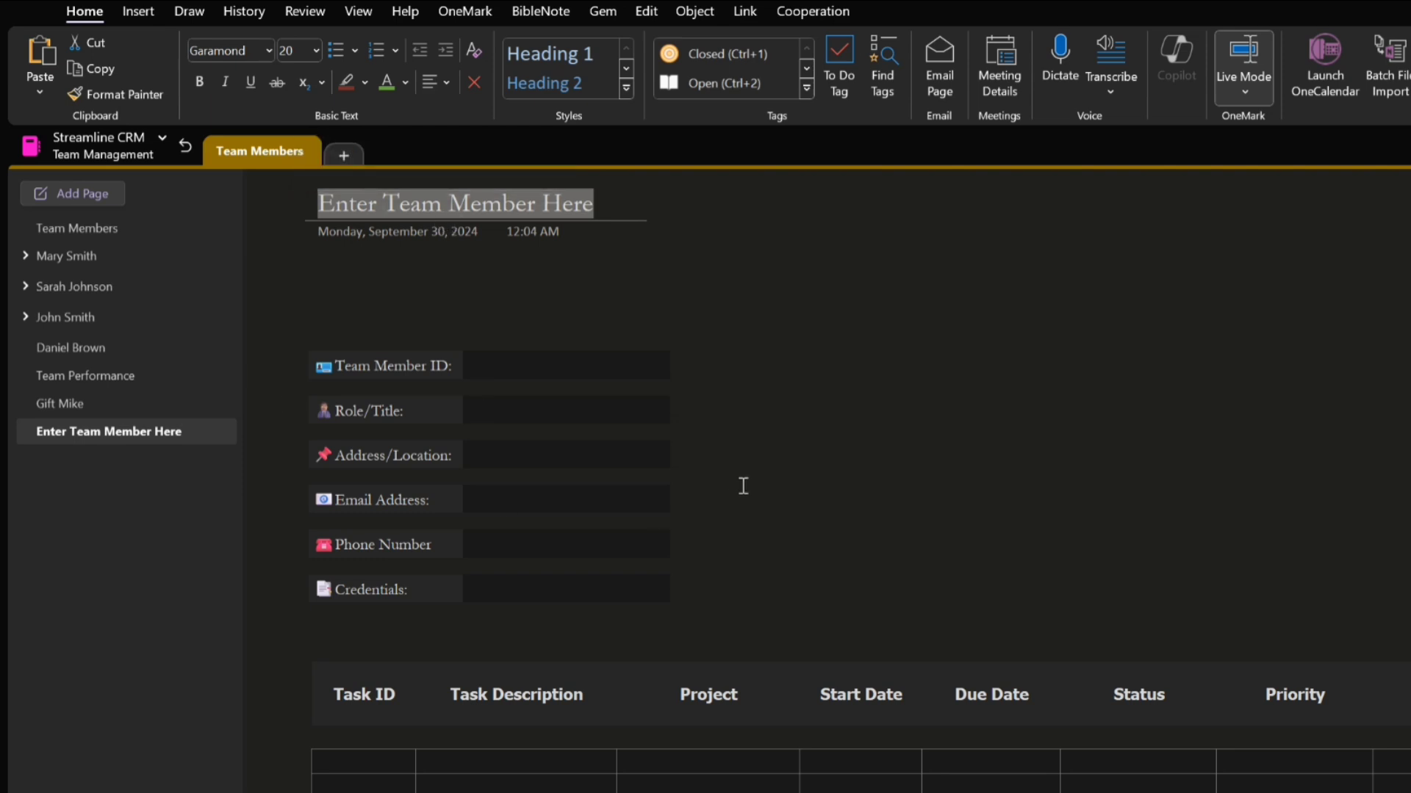
right_click(140, 435)
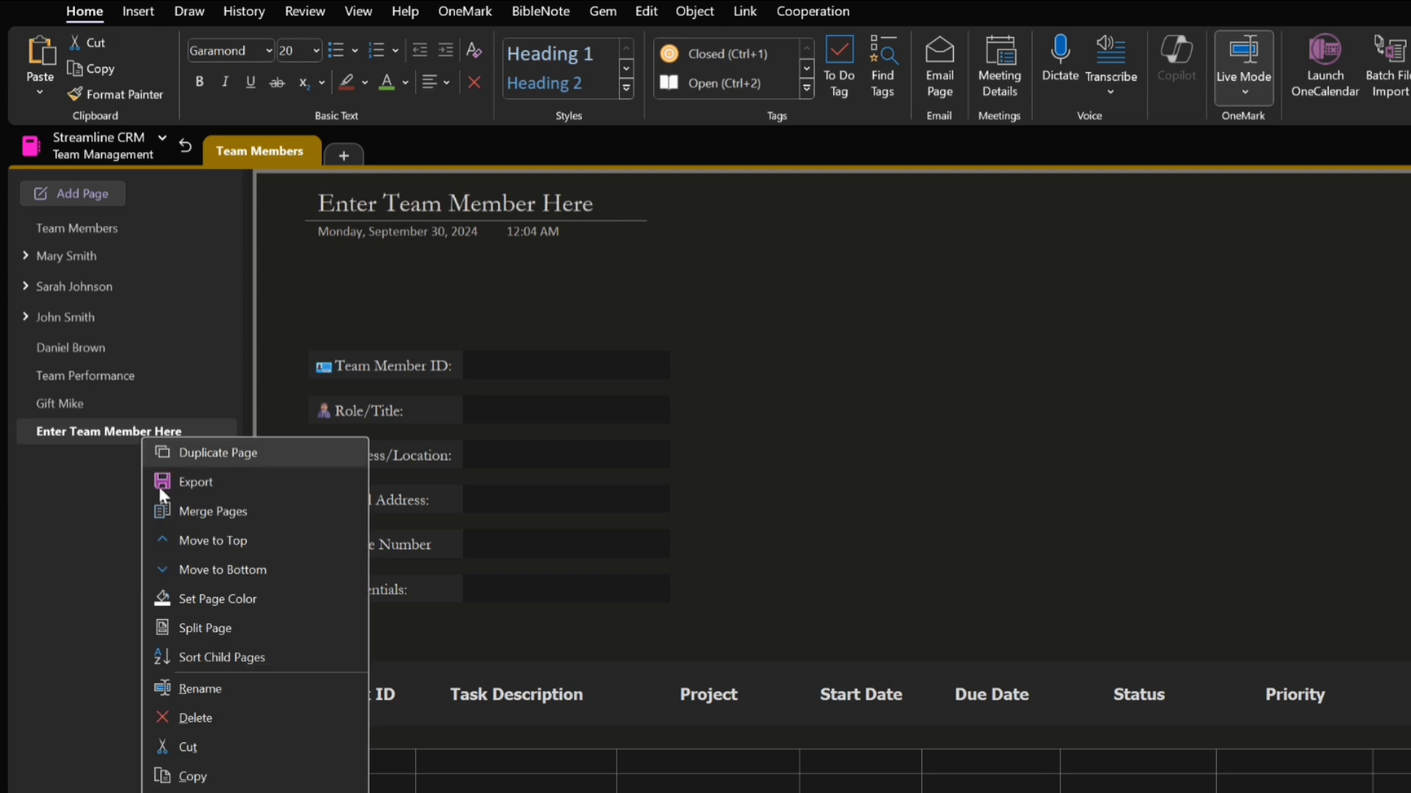
click(195, 718)
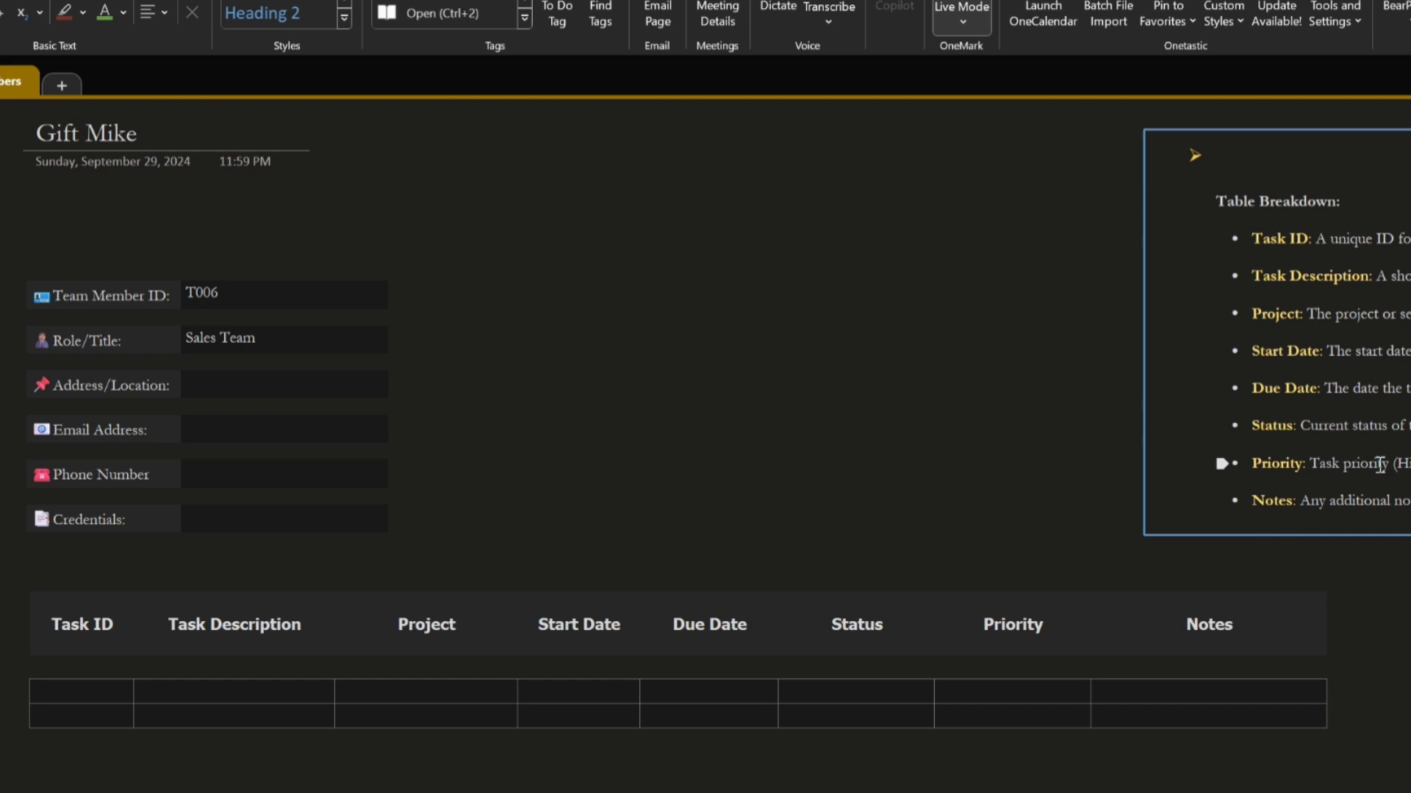
Fill in the Address/Location and Email Address fields on the new member's profile page
click(250, 389)
text(123 Main Street)
click(209, 435)
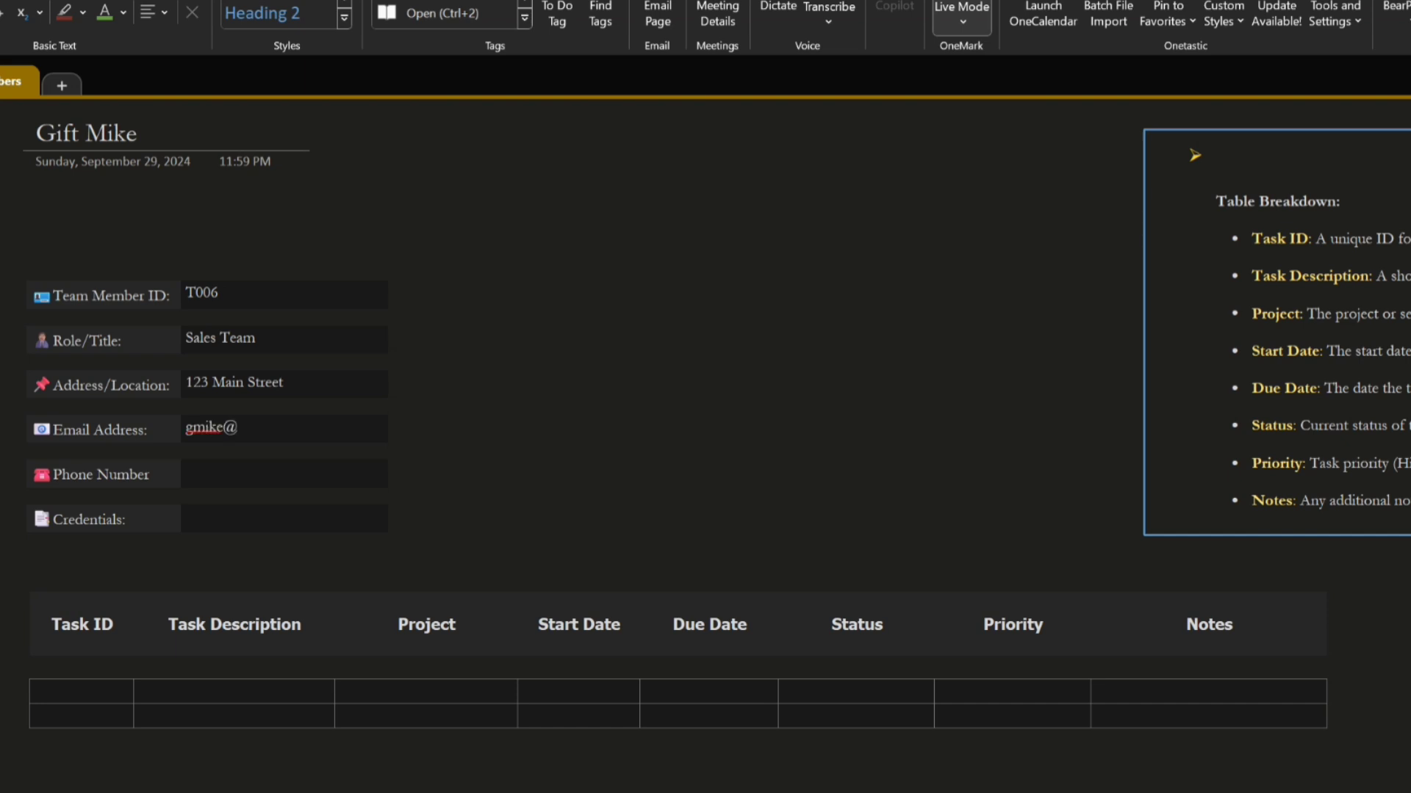
key(BackSpace)
key(BackSpace)
key(BackSpace)
key(BackSpace)
key(BackSpace)
key(BackSpace)
key(BackSpace)
key(BackSpace)
key(BackSpace)
Enter the new member's phone number and set their credentials to BSc in Sales
click(242, 481)
text(123-456-7890)
click(234, 519)
text(BS)
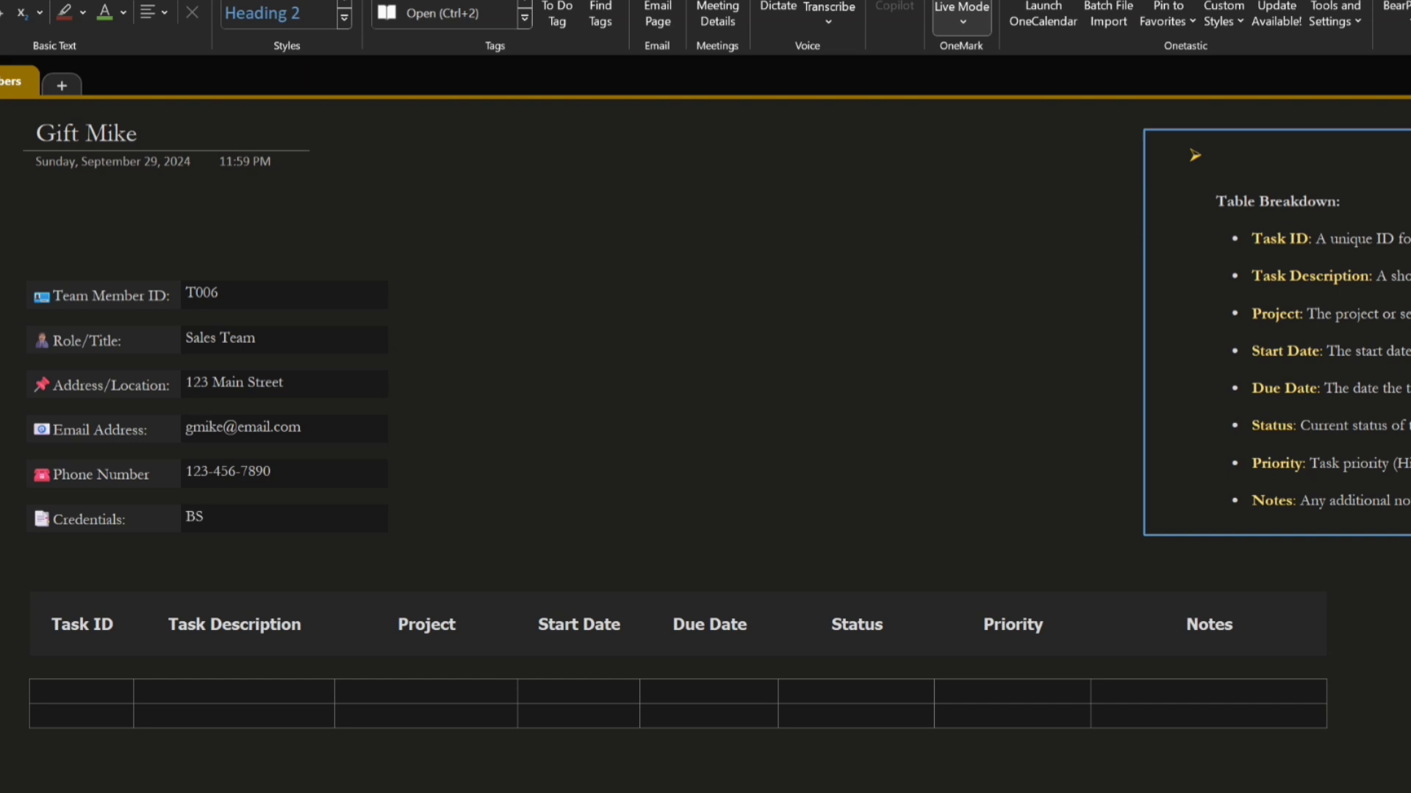
text(c in Sales)
Start the first task row with Task ID T1 and the description "Follow up new lead"
click(88, 689)
text(T1)
click(250, 688)
text(Follow up need)
key(BackSpace)
key(BackSpace)
key(BackSpace)
text(ew)
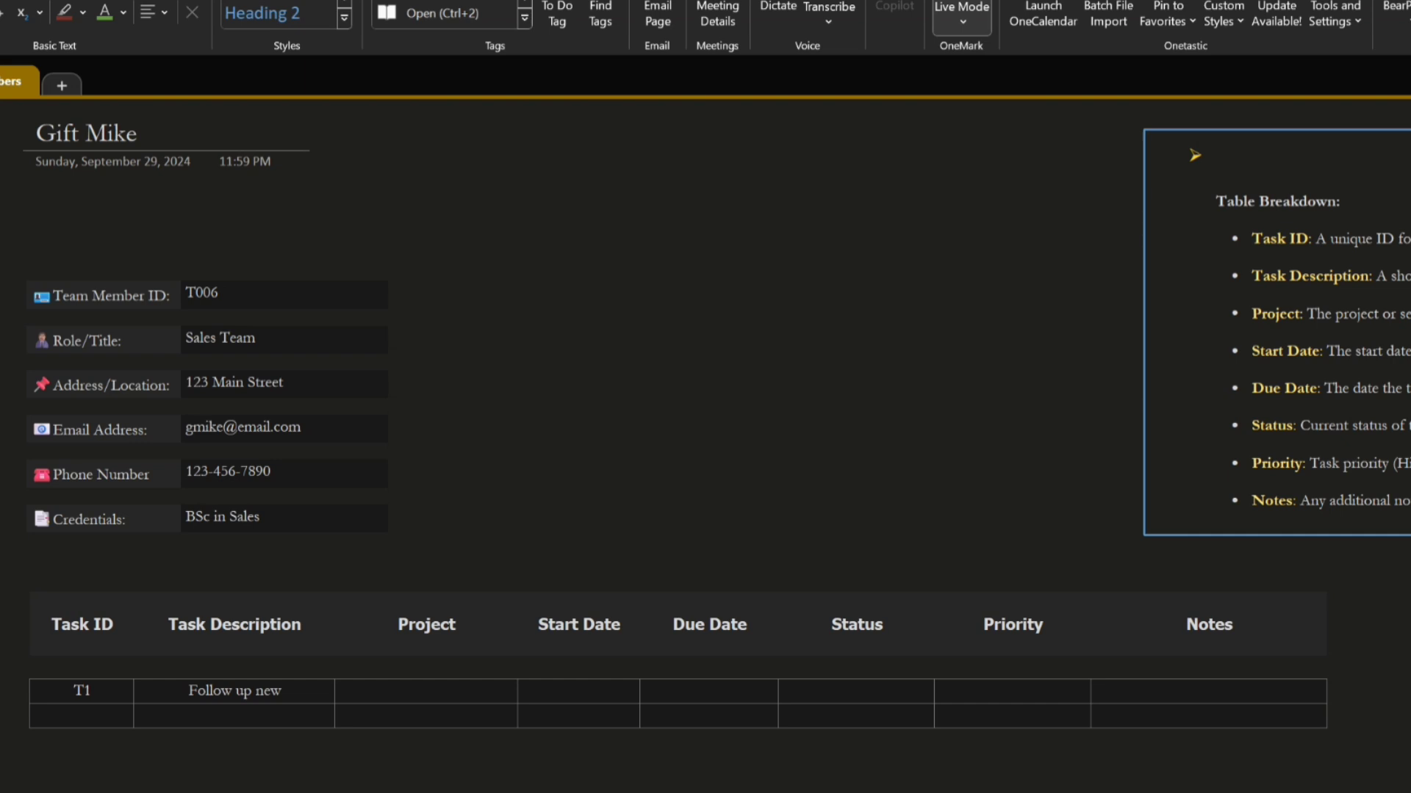
text( lead)
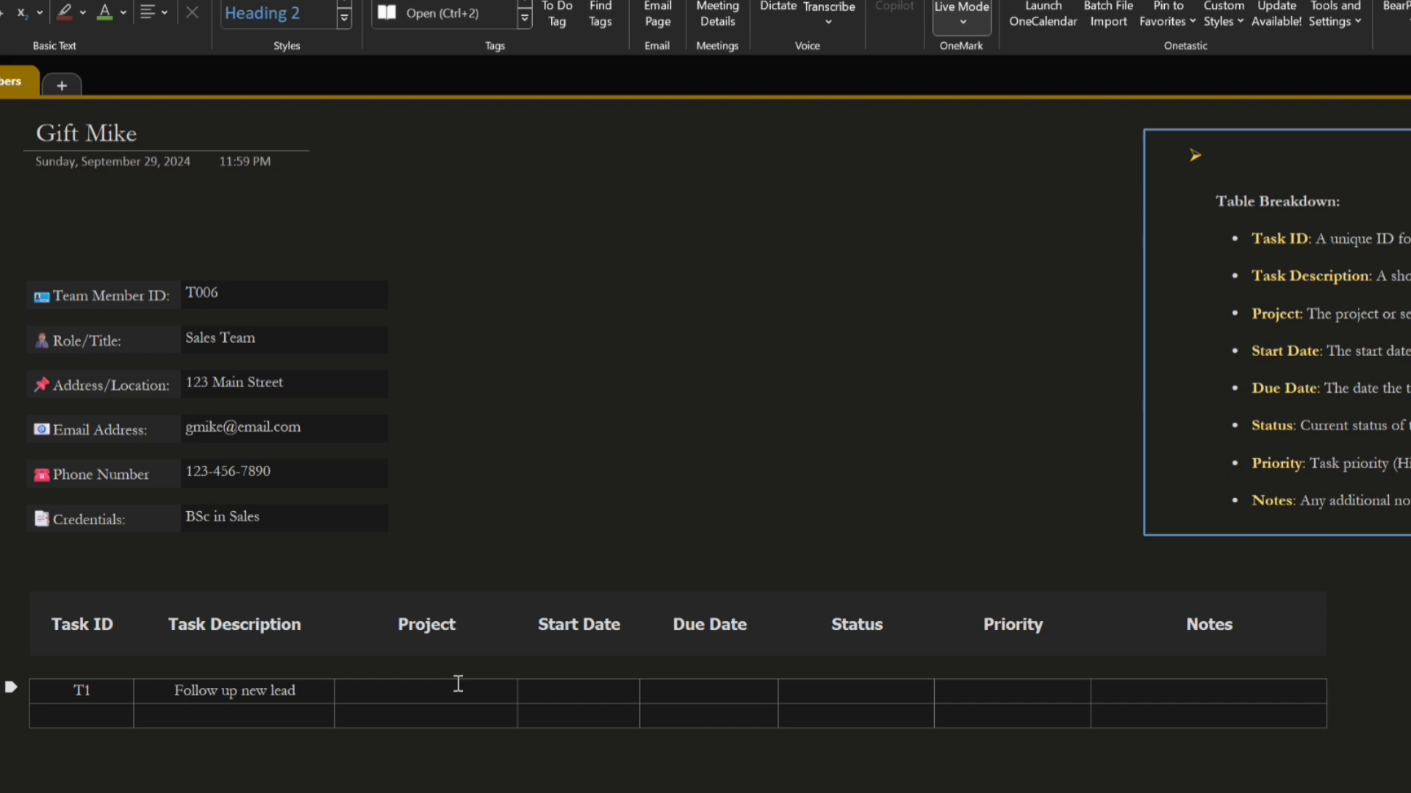
Set the project of task T1 to "Candle Order"
text(Making Cancelle)
key(BackSpace)
key(BackSpace)
key(BackSpace)
key(BackSpace)
key(BackSpace)
text(dles)
key(BackSpace)
key(BackSpace)
key(BackSpace)
key(BackSpace)
key(BackSpace)
key(BackSpace)
key(BackSpace)
key(BackSpace)
key(BackSpace)
key(BackSpace)
key(BackSpace)
key(BackSpace)
key(BackSpace)
key(BackSpace)
text(Candle Order)
Set the start date of task T1 to 09/29/2024 and the due date to 10/05/2024
click(572, 693)
text(09/29/2024)
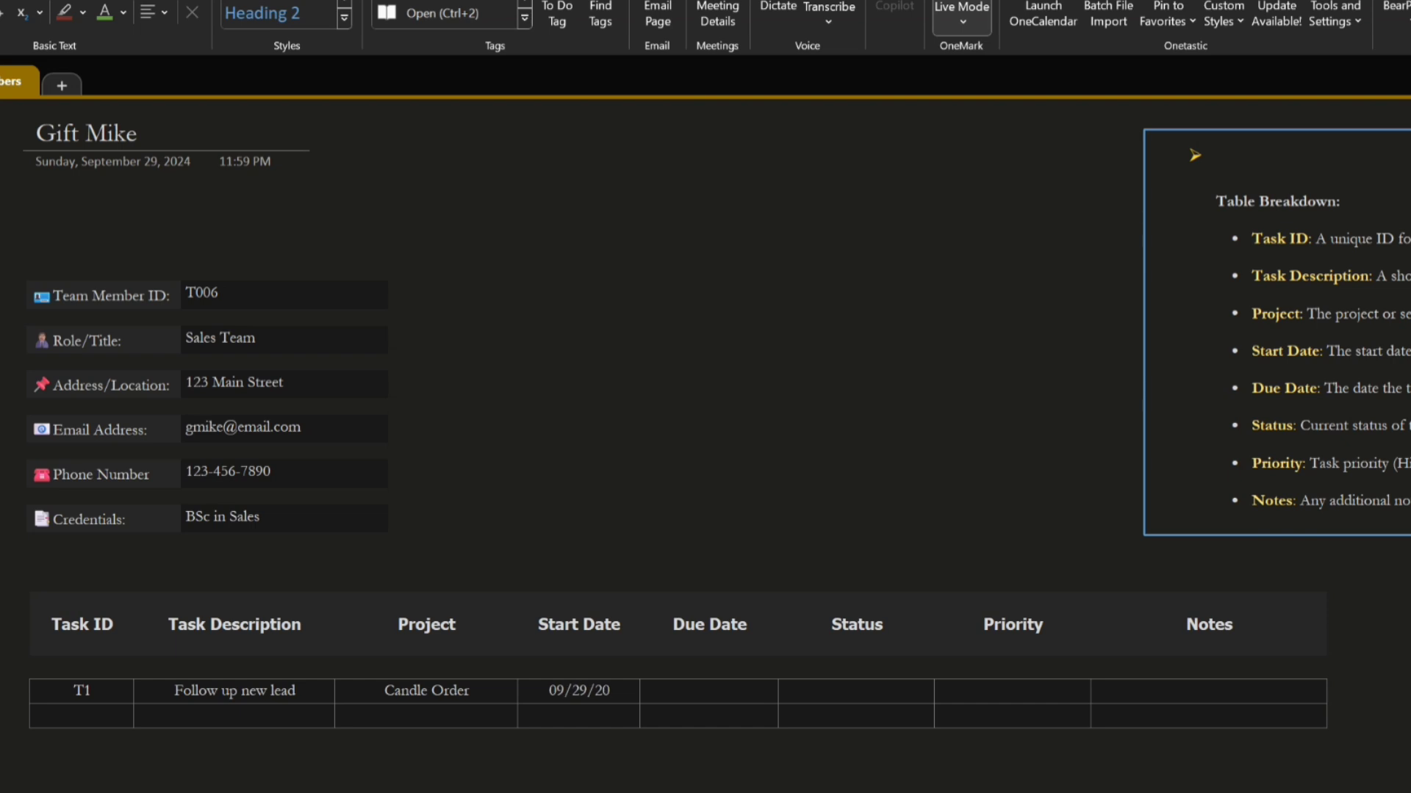
click(725, 692)
text(10/)
text(05/20)
text(24)
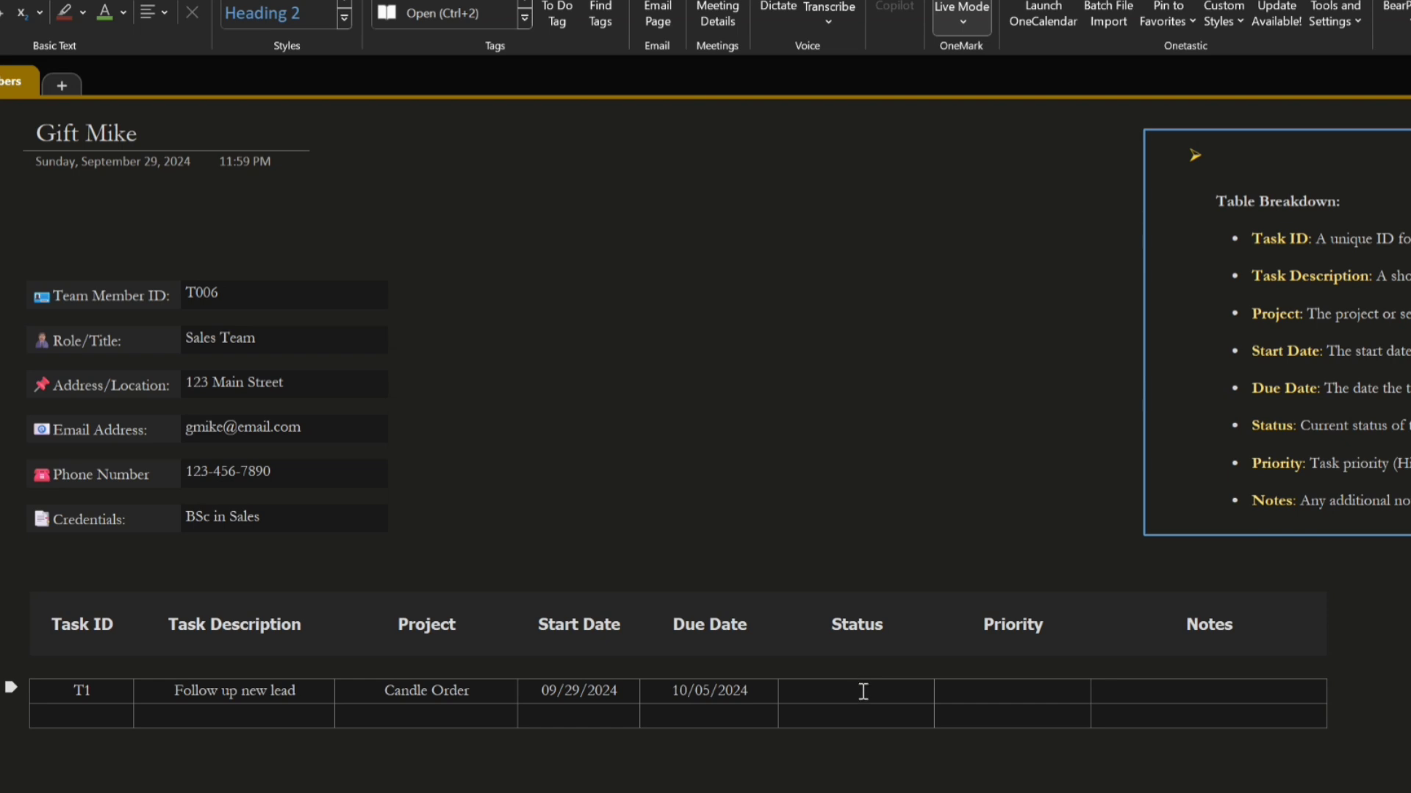
Try Started and In progress as example values in the Status cell of task T1
text(Started)
key(BackSpace)
key(BackSpace)
key(BackSpace)
key(BackSpace)
key(BackSpace)
key(BackSpace)
key(BackSpace)
text(In progress)
key(BackSpace)
key(BackSpace)
key(BackSpace)
key(BackSpace)
key(BackSpace)
key(BackSpace)
key(BackSpace)
key(BackSpace)
key(BackSpace)
key(BackSpace)
key(BackSpace)
Try a completed status and a delayed status for task T1, and clear the Status cell
text(compleetd)
key(Return)
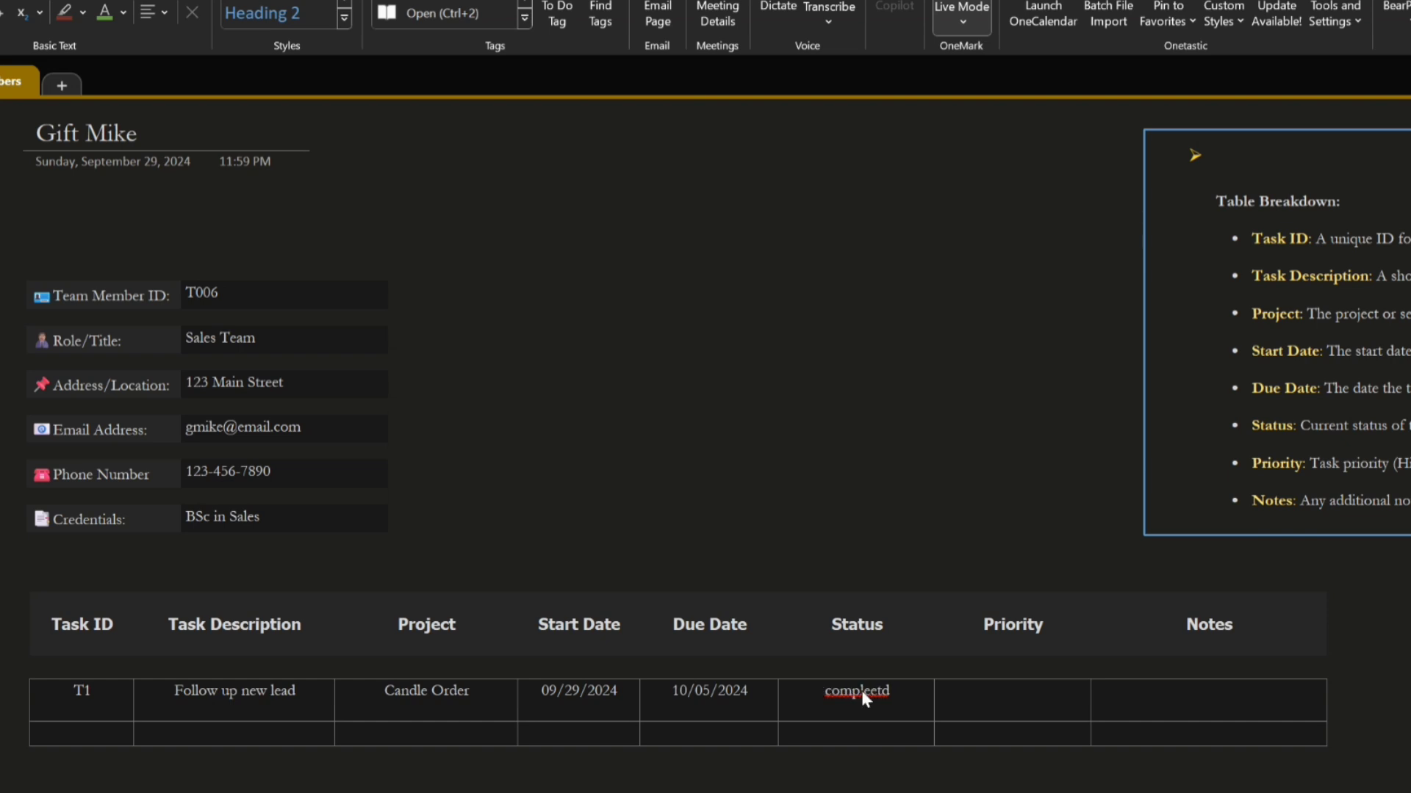
key(BackSpace)
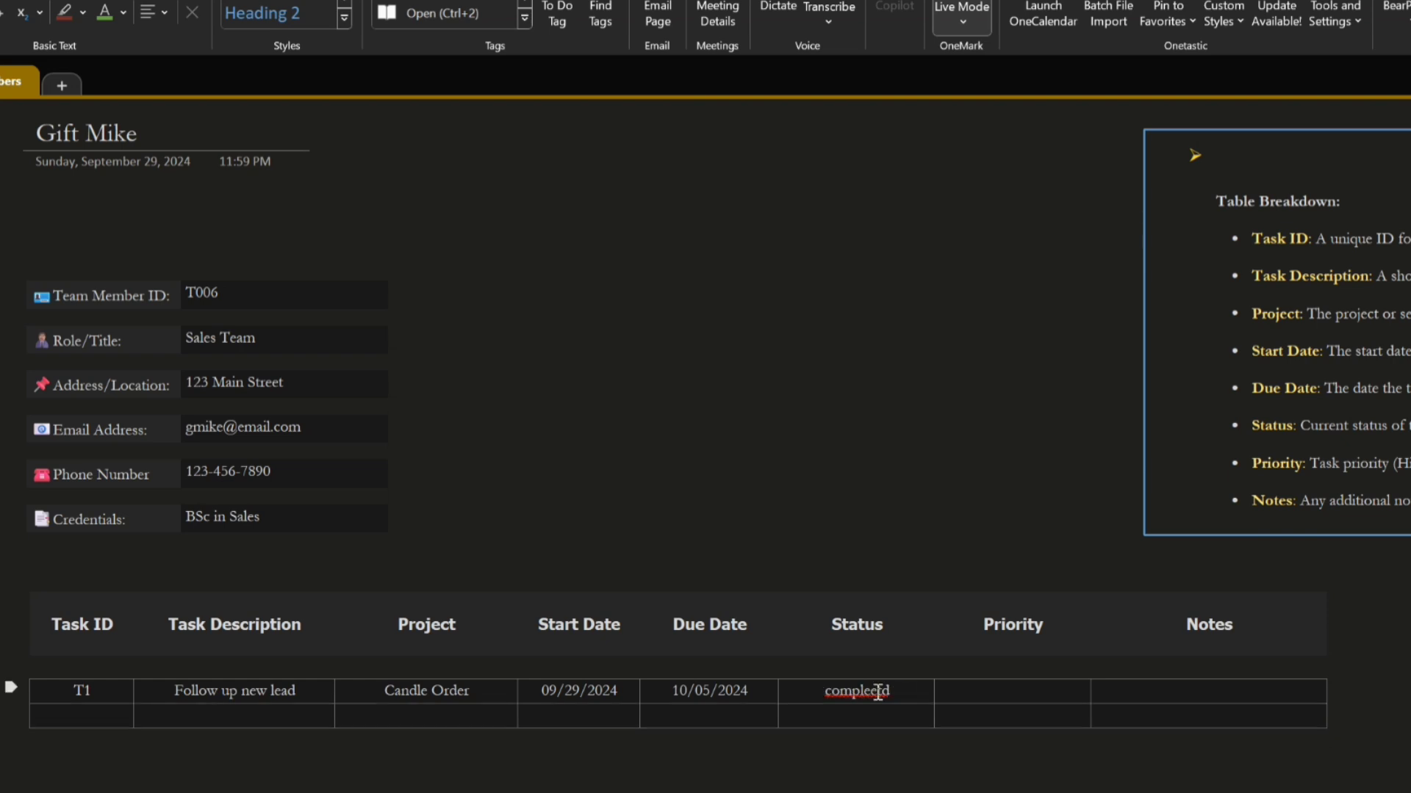
drag(889, 692, 818, 710)
text(Delay)
key(BackSpace)
key(BackSpace)
key(BackSpace)
key(BackSpace)
key(BackSpace)
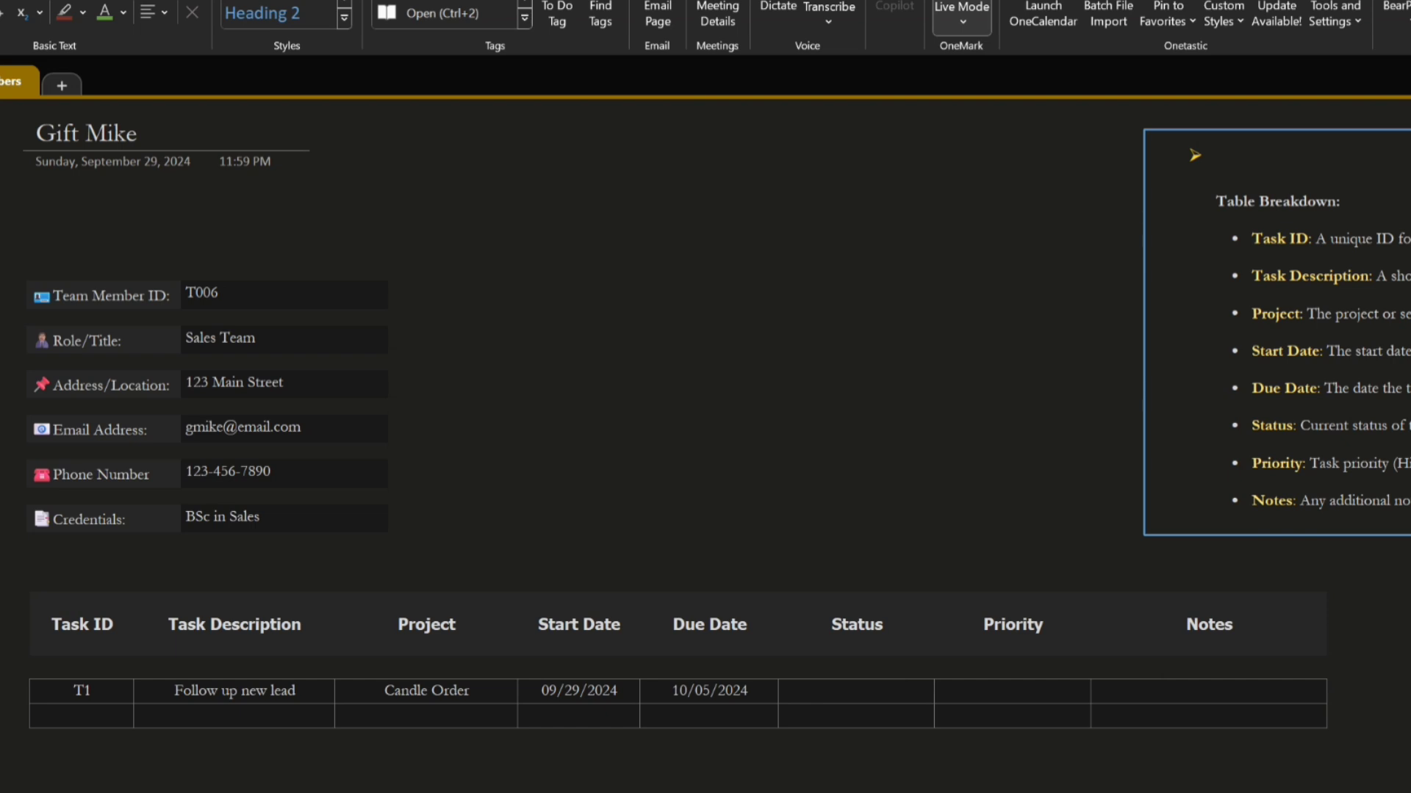
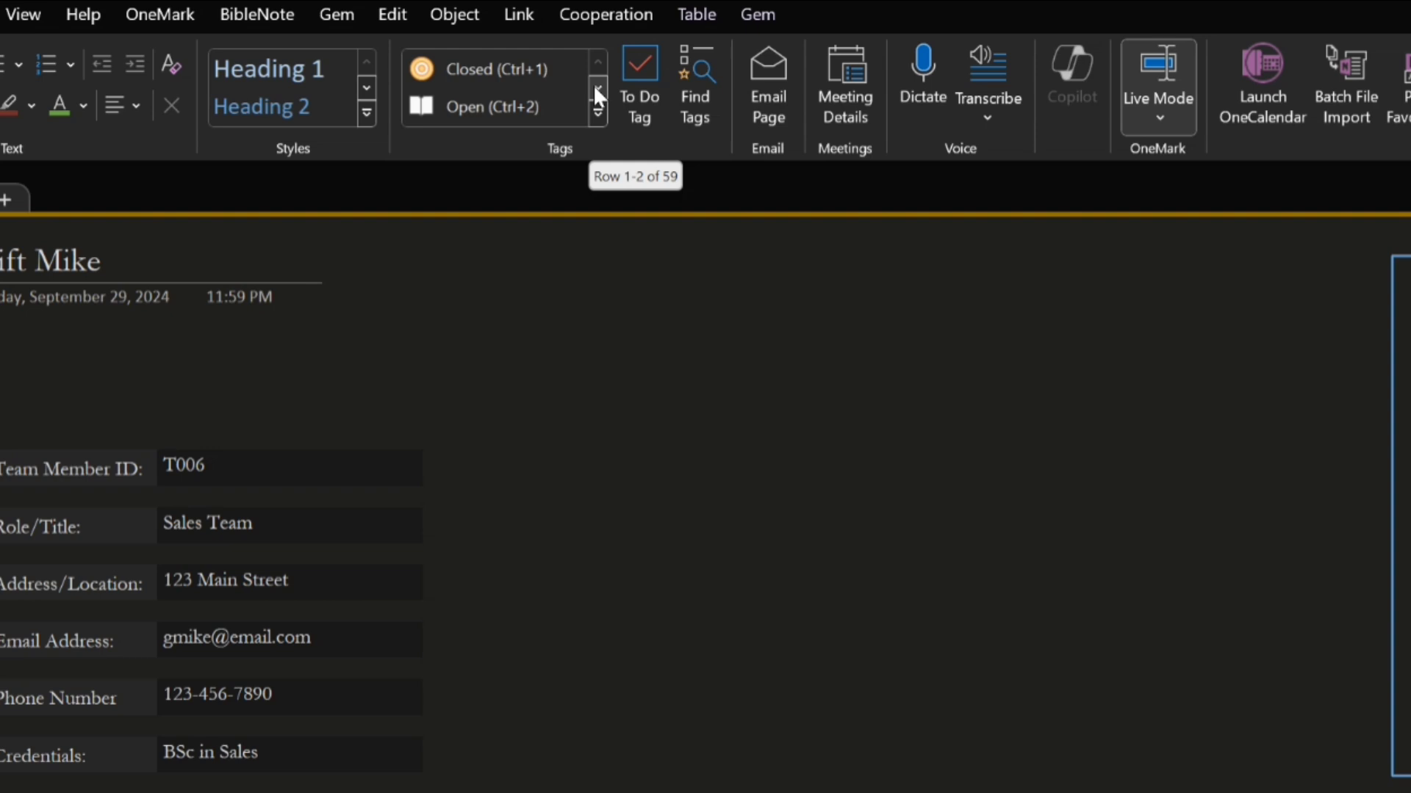
Apply the Started tag to the Status cell of task T1 and label it "Started"
click(594, 88)
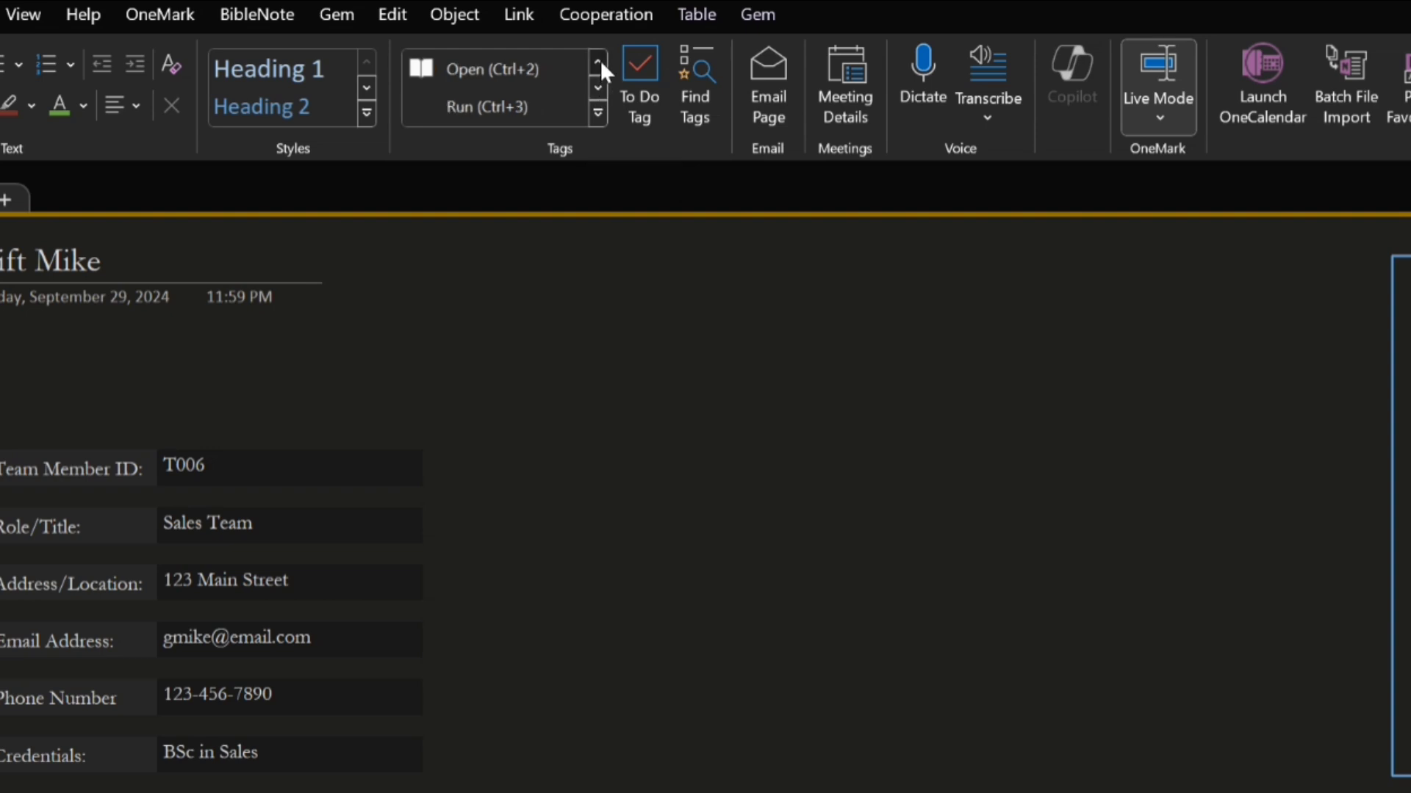
click(600, 62)
click(597, 86)
click(598, 86)
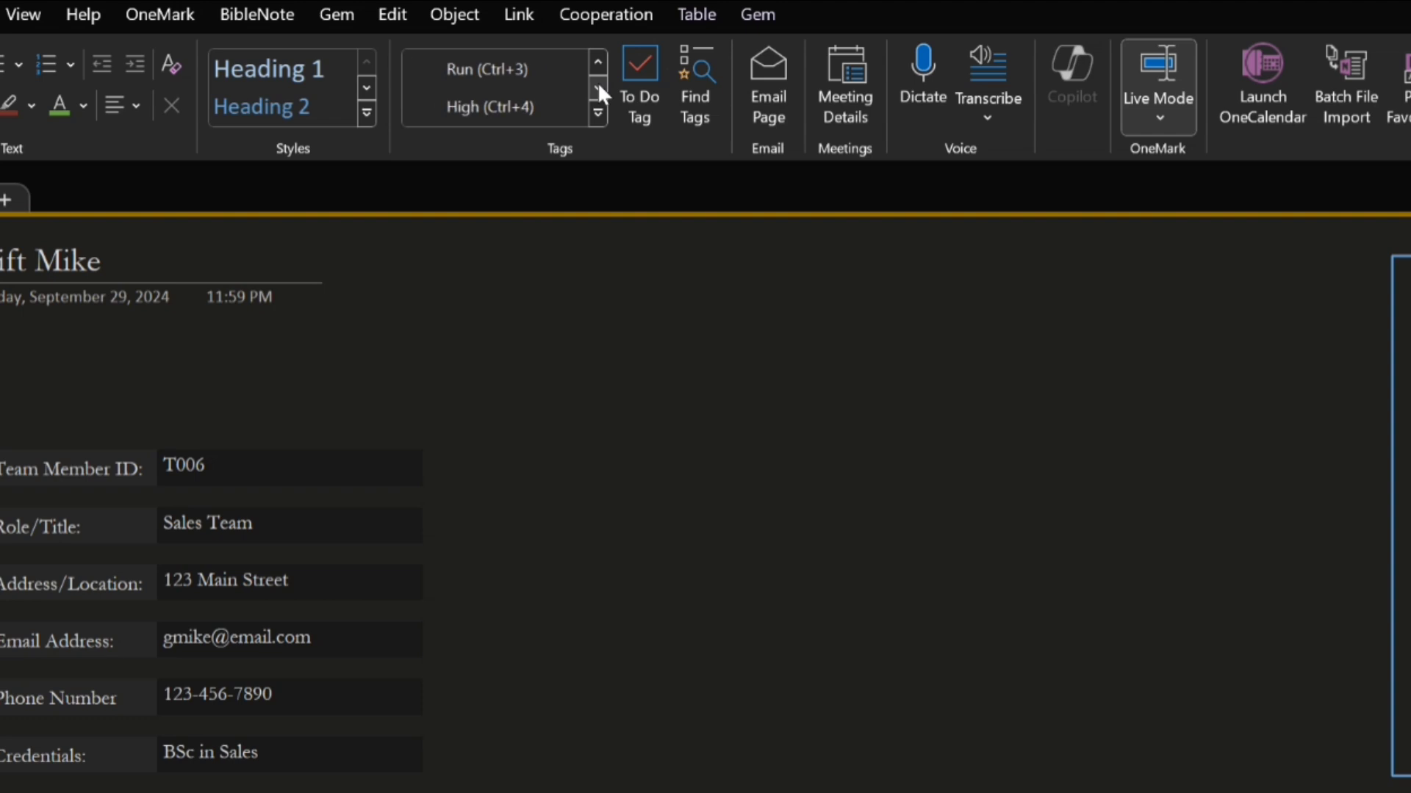
click(597, 87)
click(597, 88)
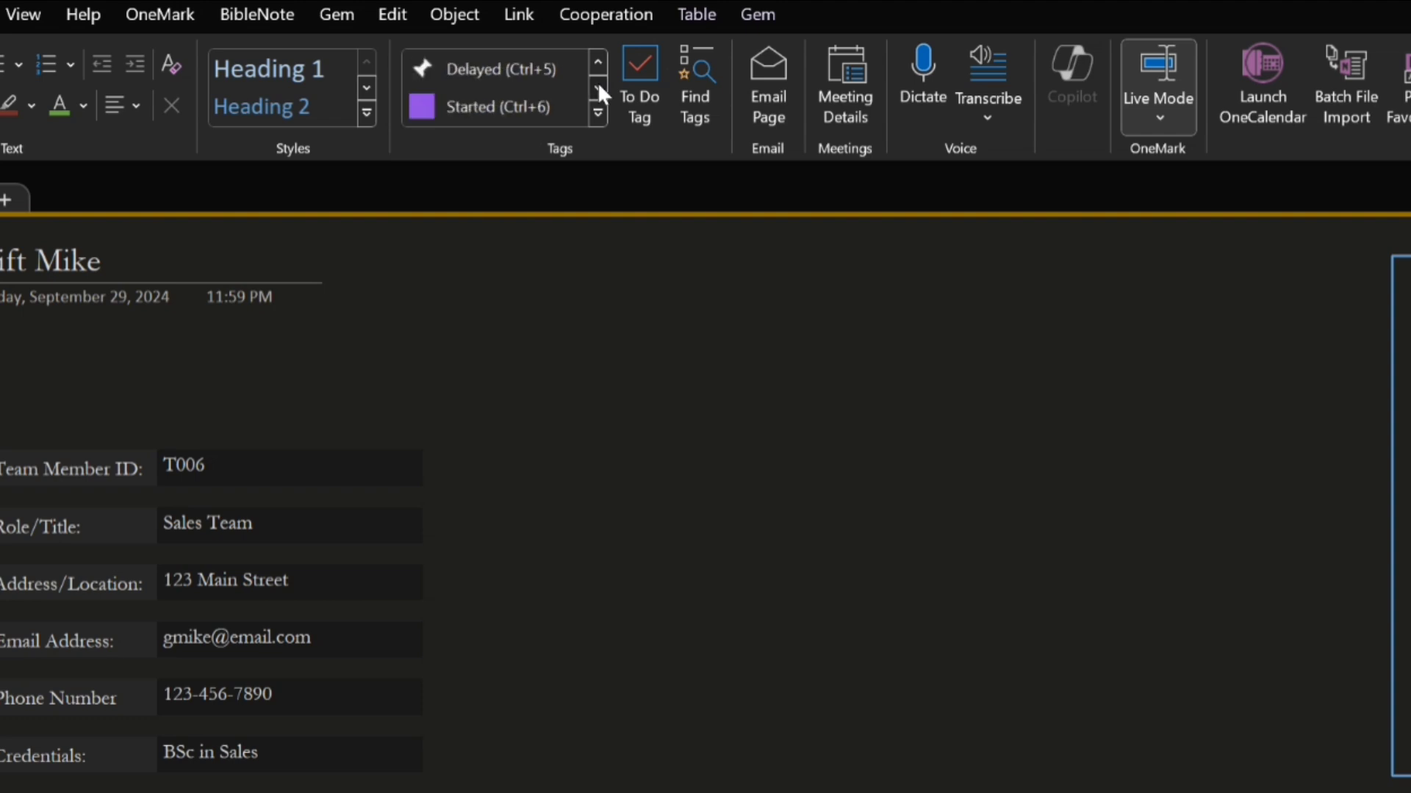
click(428, 107)
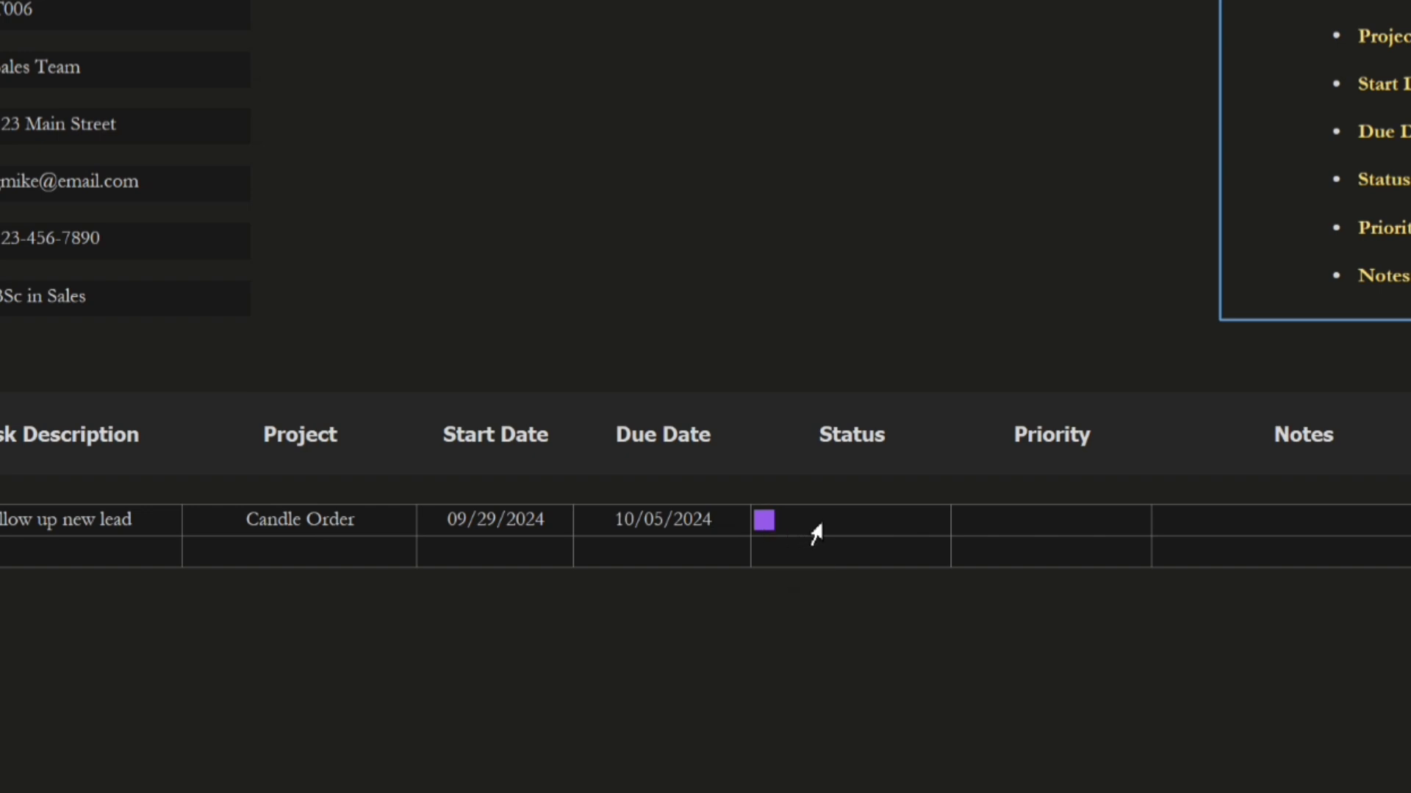
text(Started)
Clear the Started tag and its label from the Status cell of task T1
drag(904, 519, 793, 521)
key(BackSpace)
key(BackSpace)
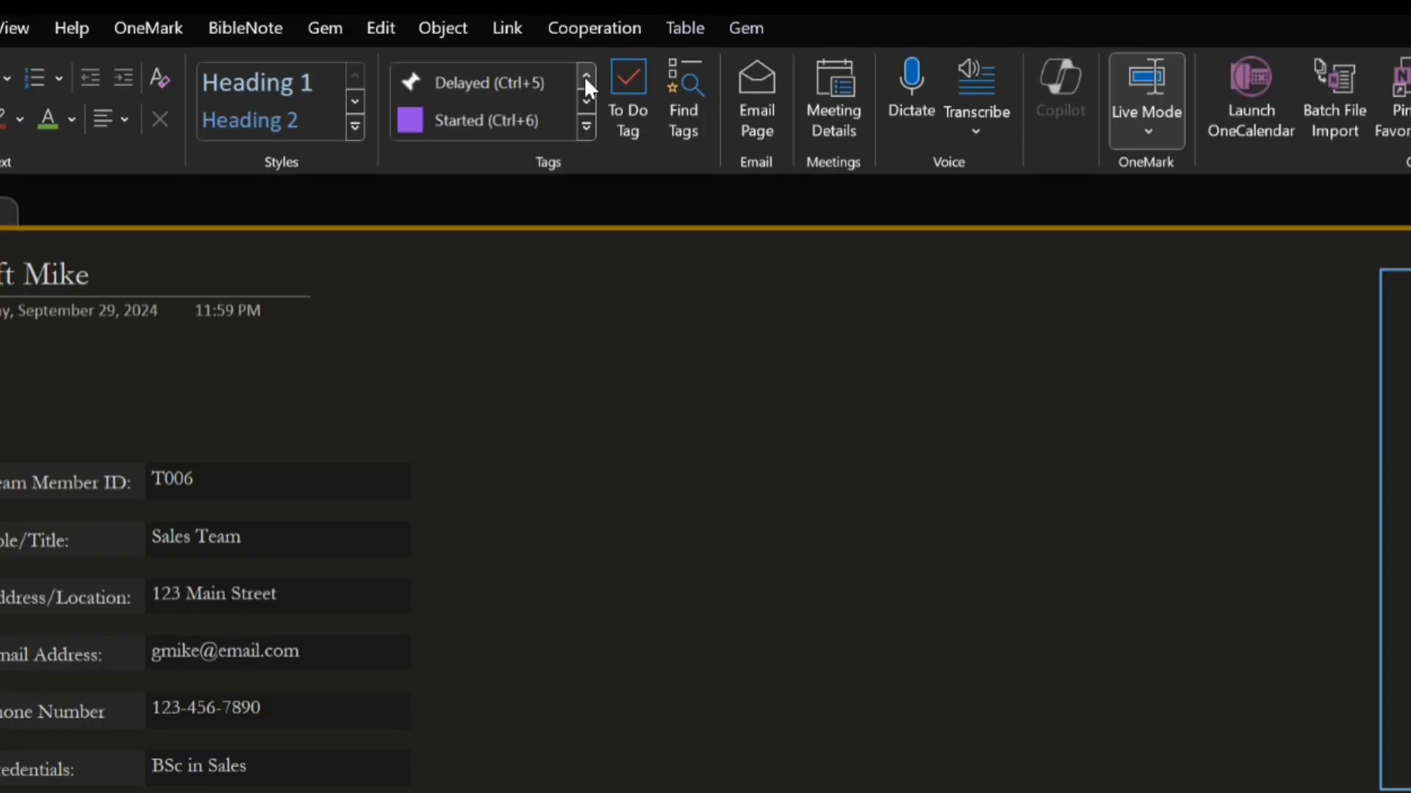
Look through the available tags for ones that can serve as a task status
click(585, 77)
click(585, 76)
click(586, 76)
click(585, 76)
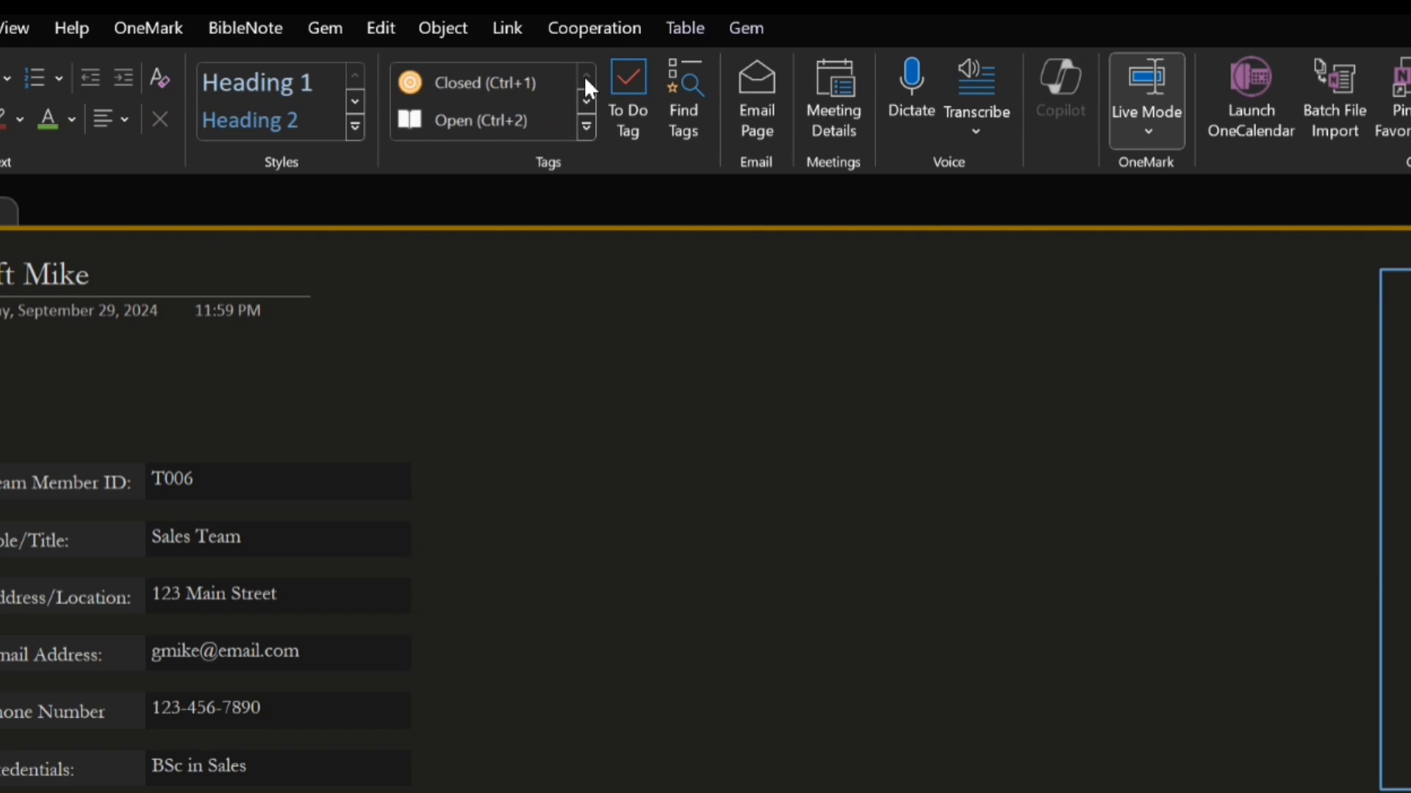
click(585, 99)
click(586, 99)
click(586, 99)
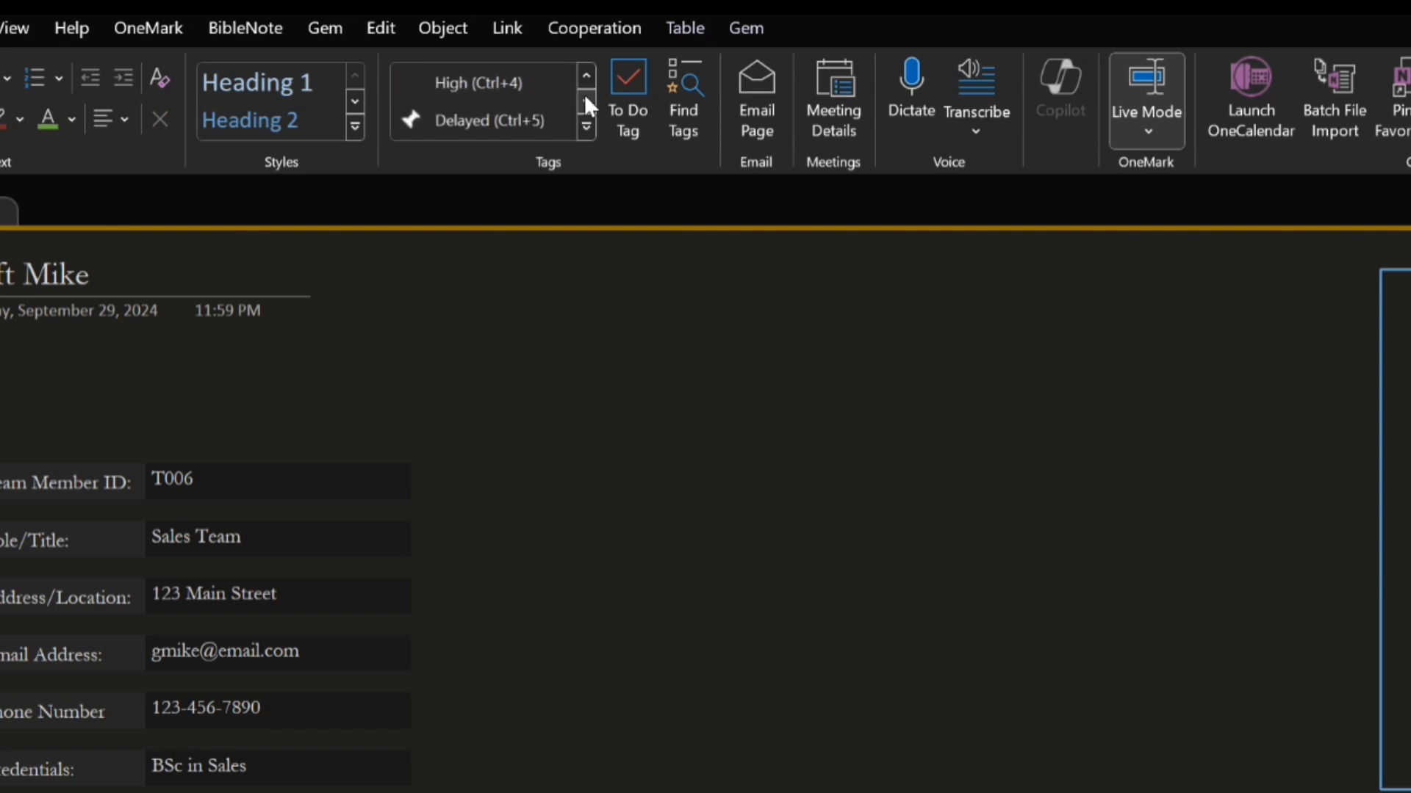
click(585, 99)
click(585, 100)
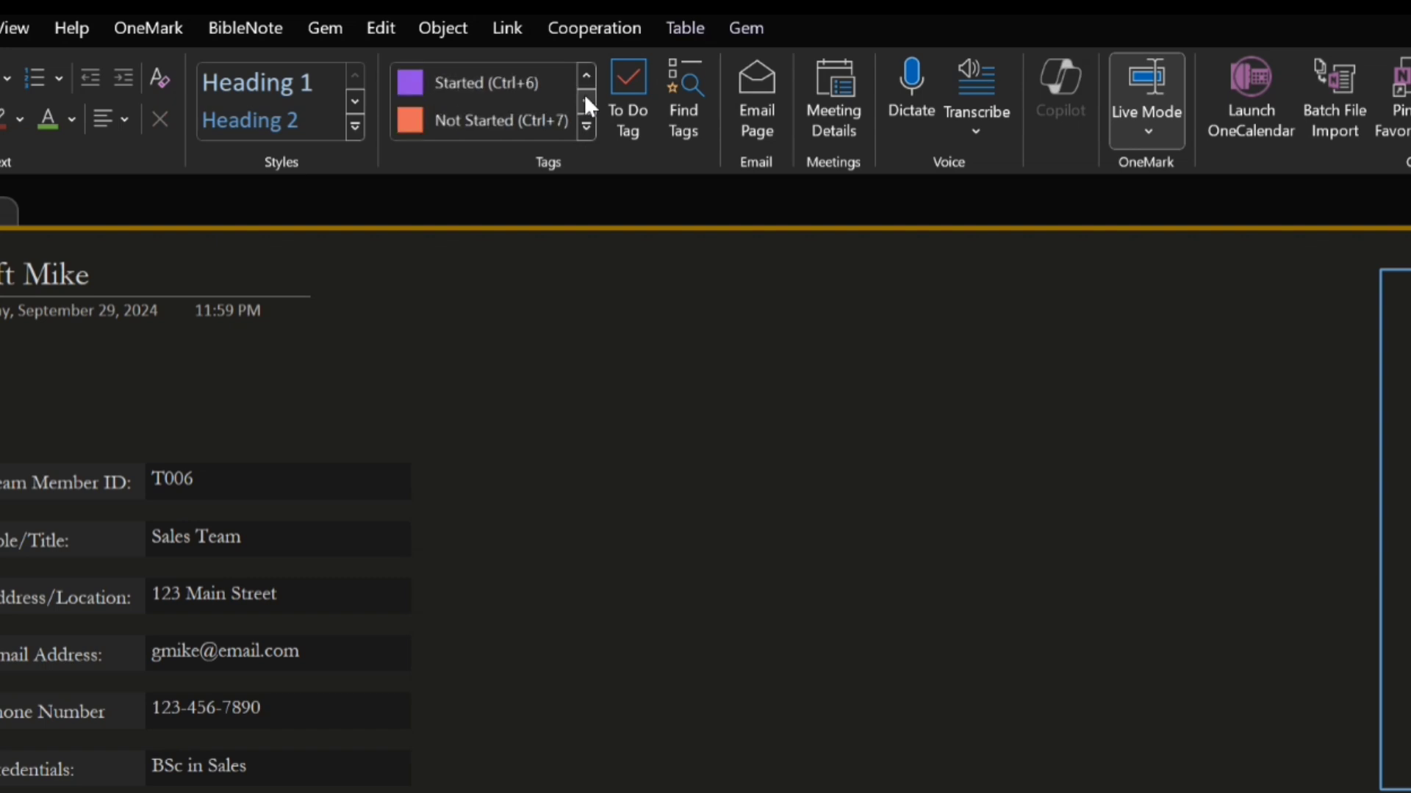
click(586, 100)
click(586, 99)
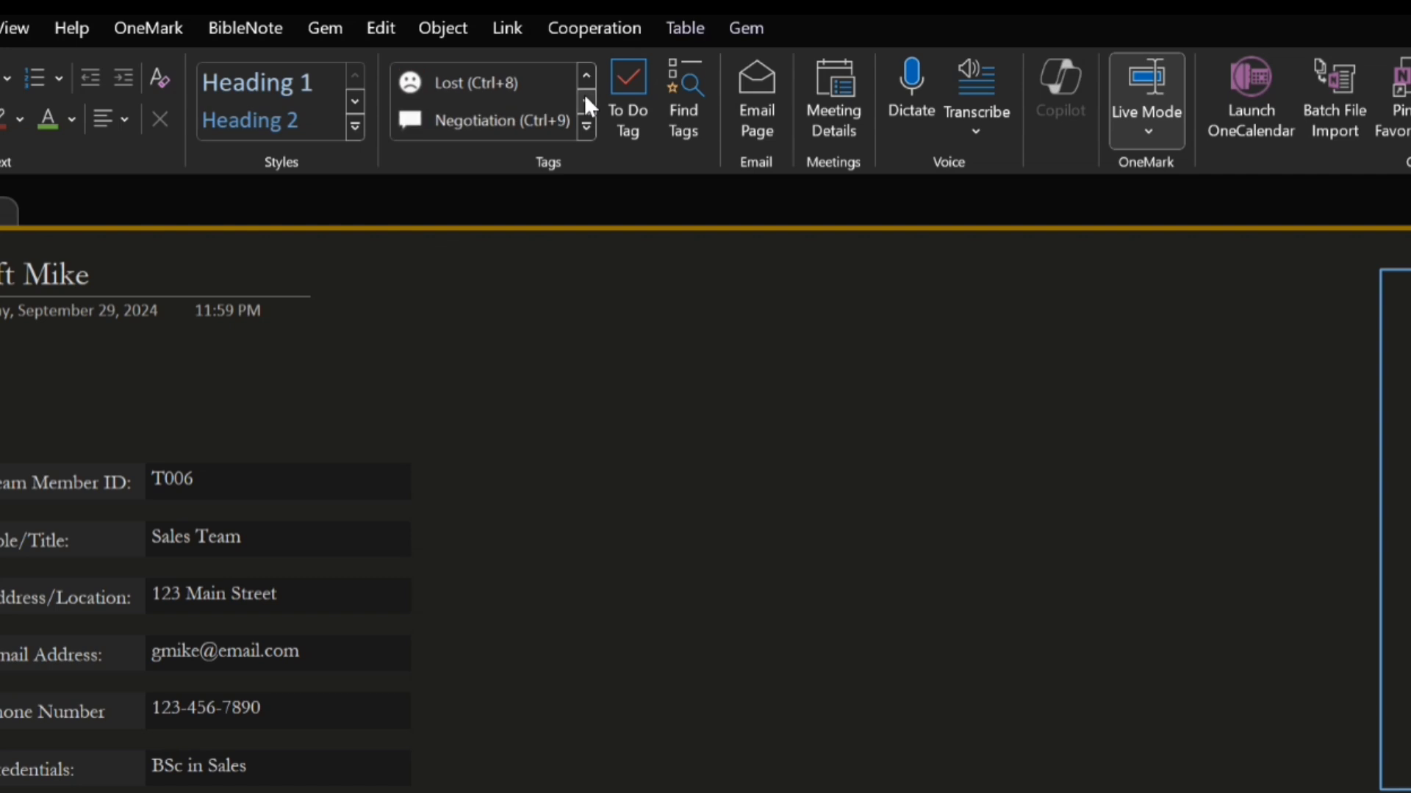
click(586, 99)
click(586, 99)
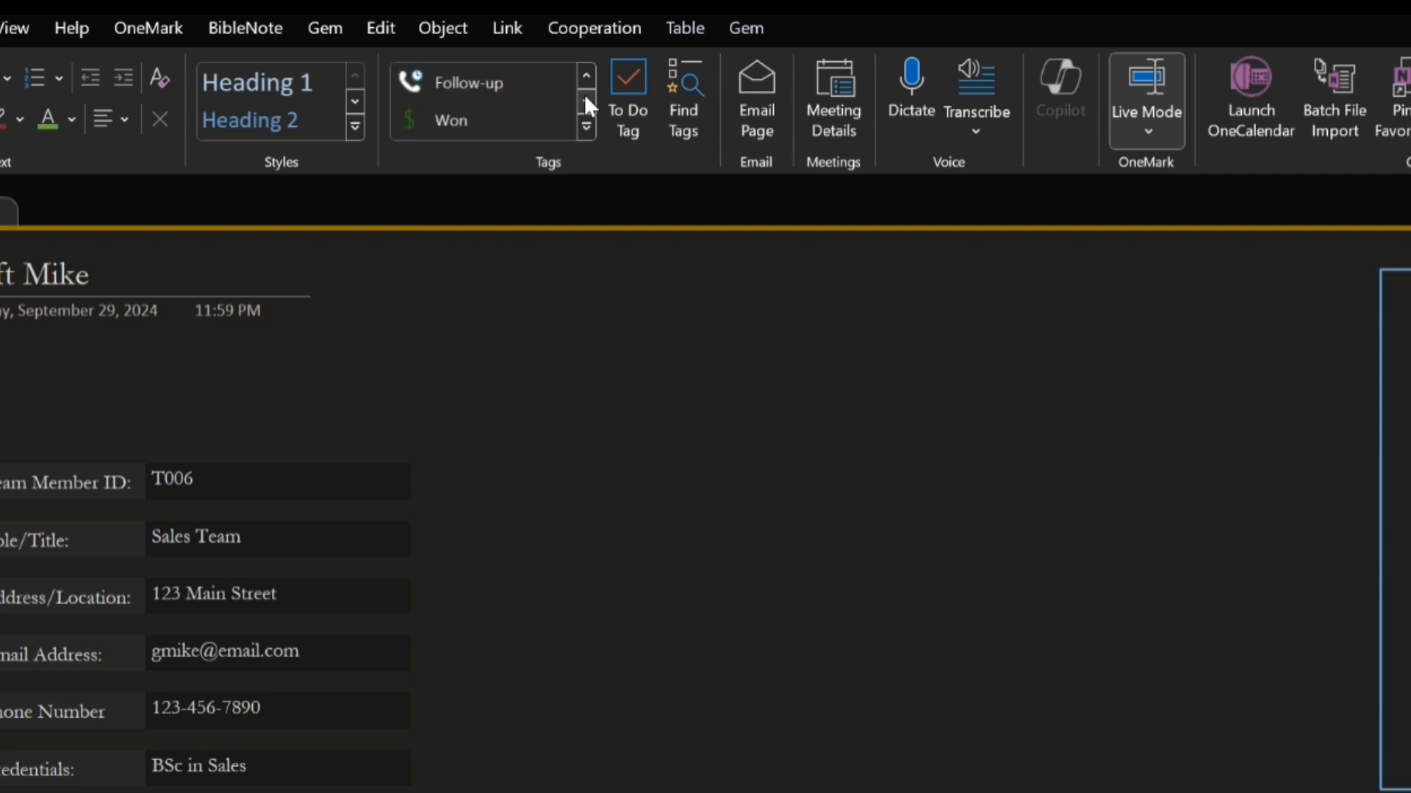
click(585, 99)
click(586, 99)
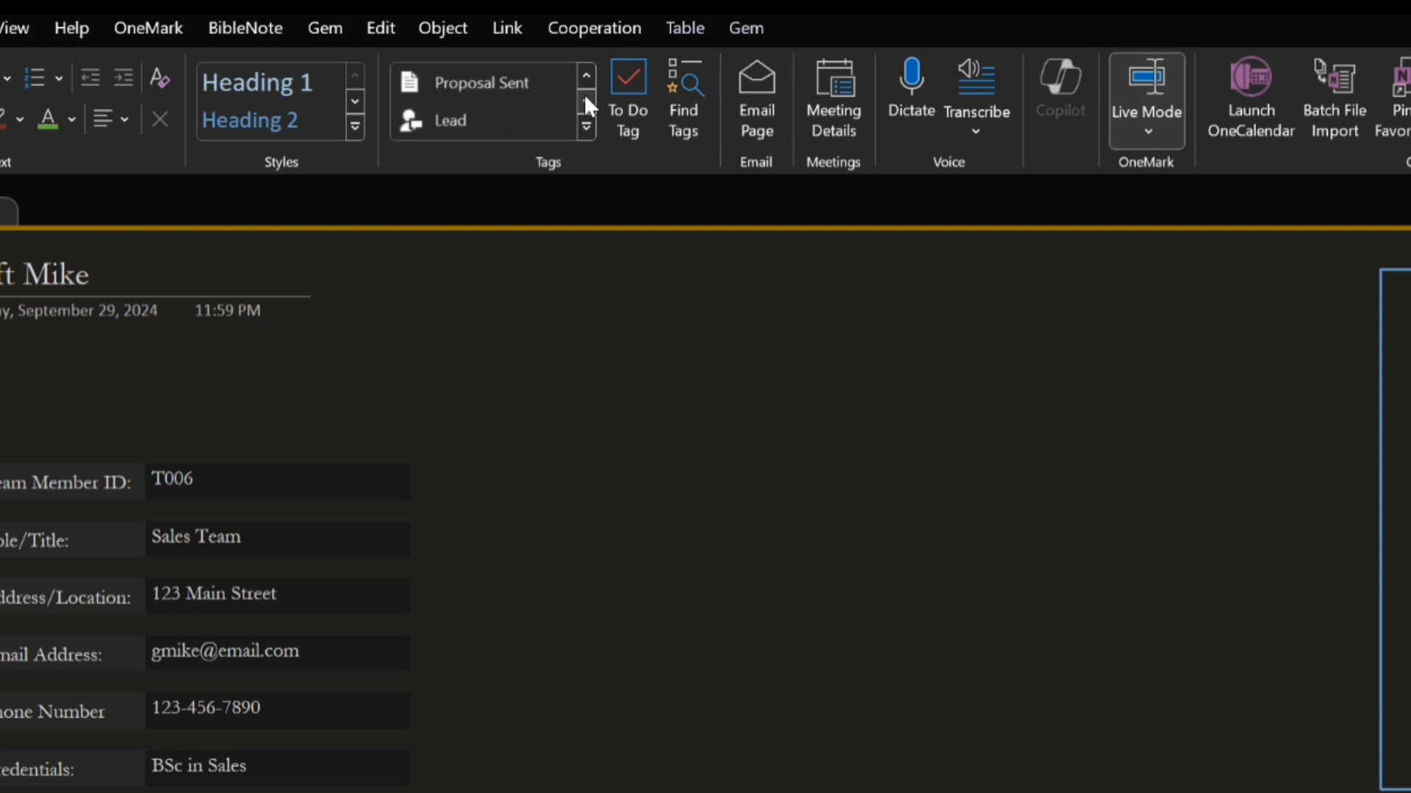
click(585, 99)
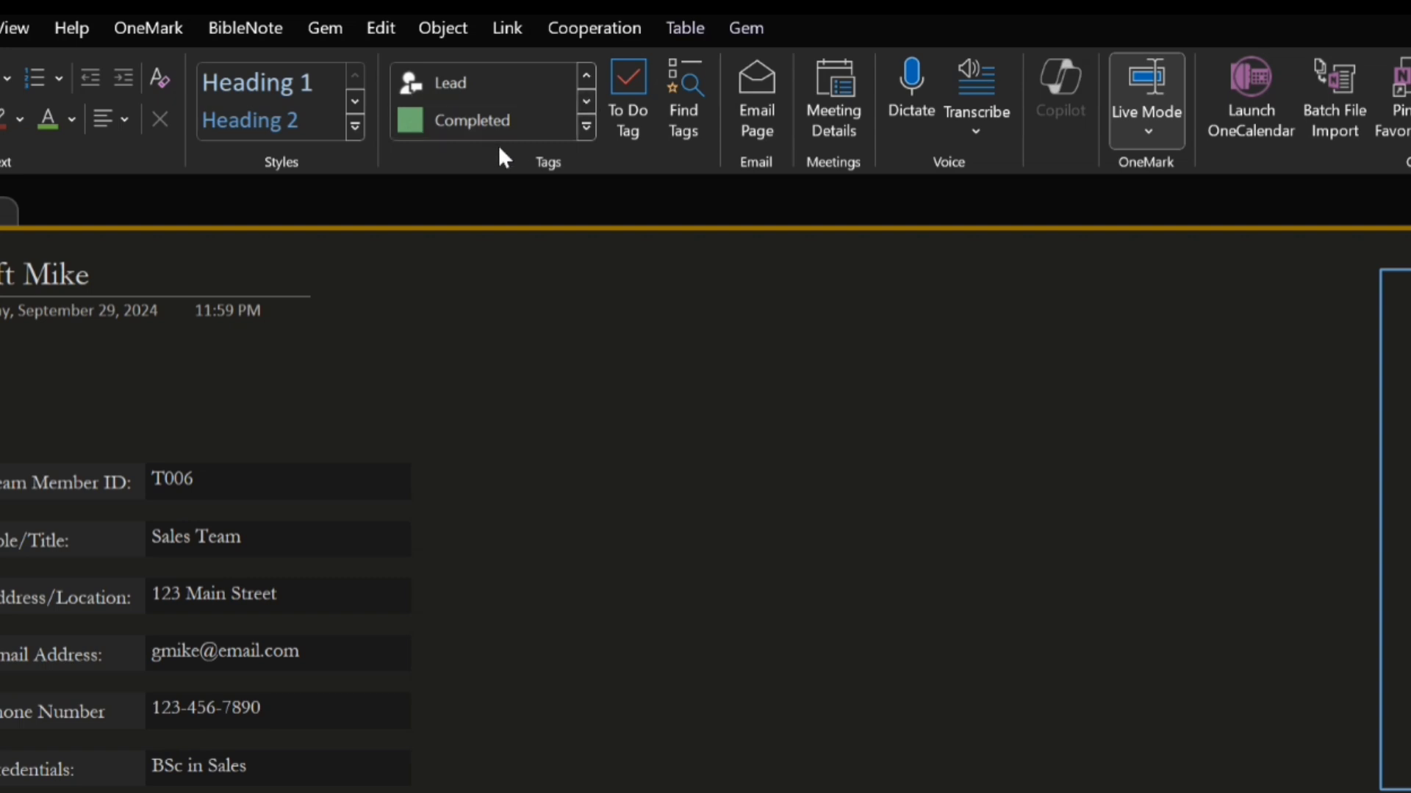
Undo the In Progress tag placed on task T1's due date and apply it to the Status cell instead
click(586, 76)
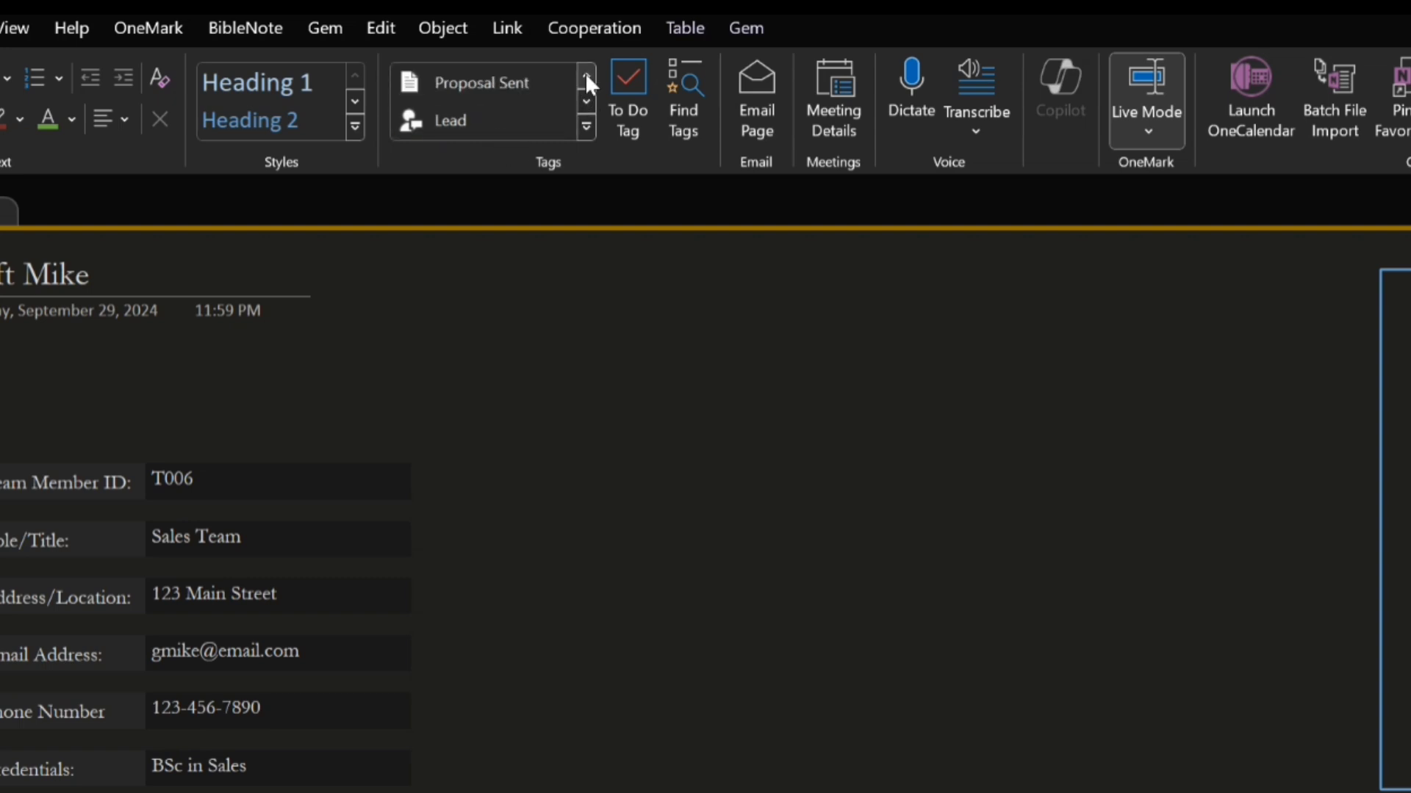
click(586, 99)
click(586, 99)
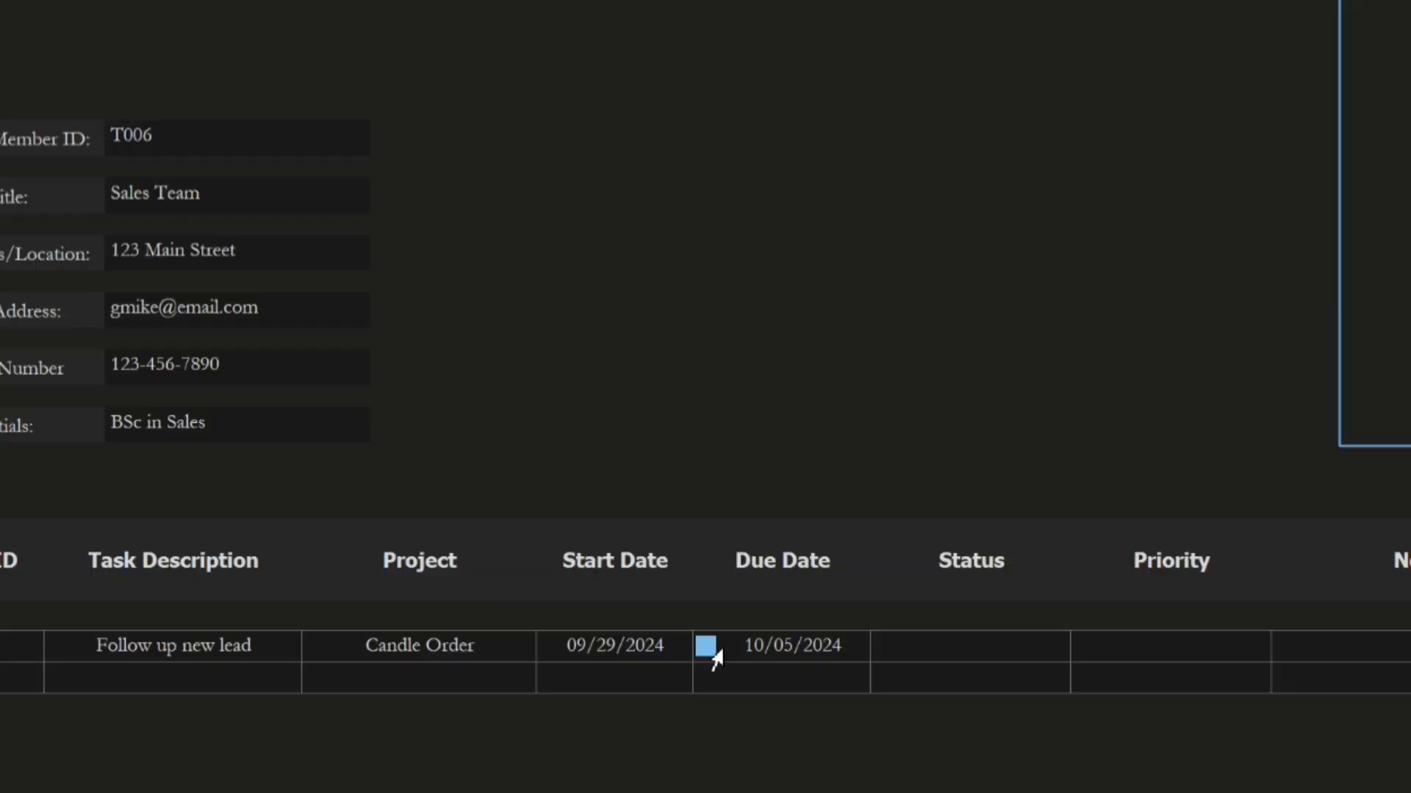
key(ctrl+z)
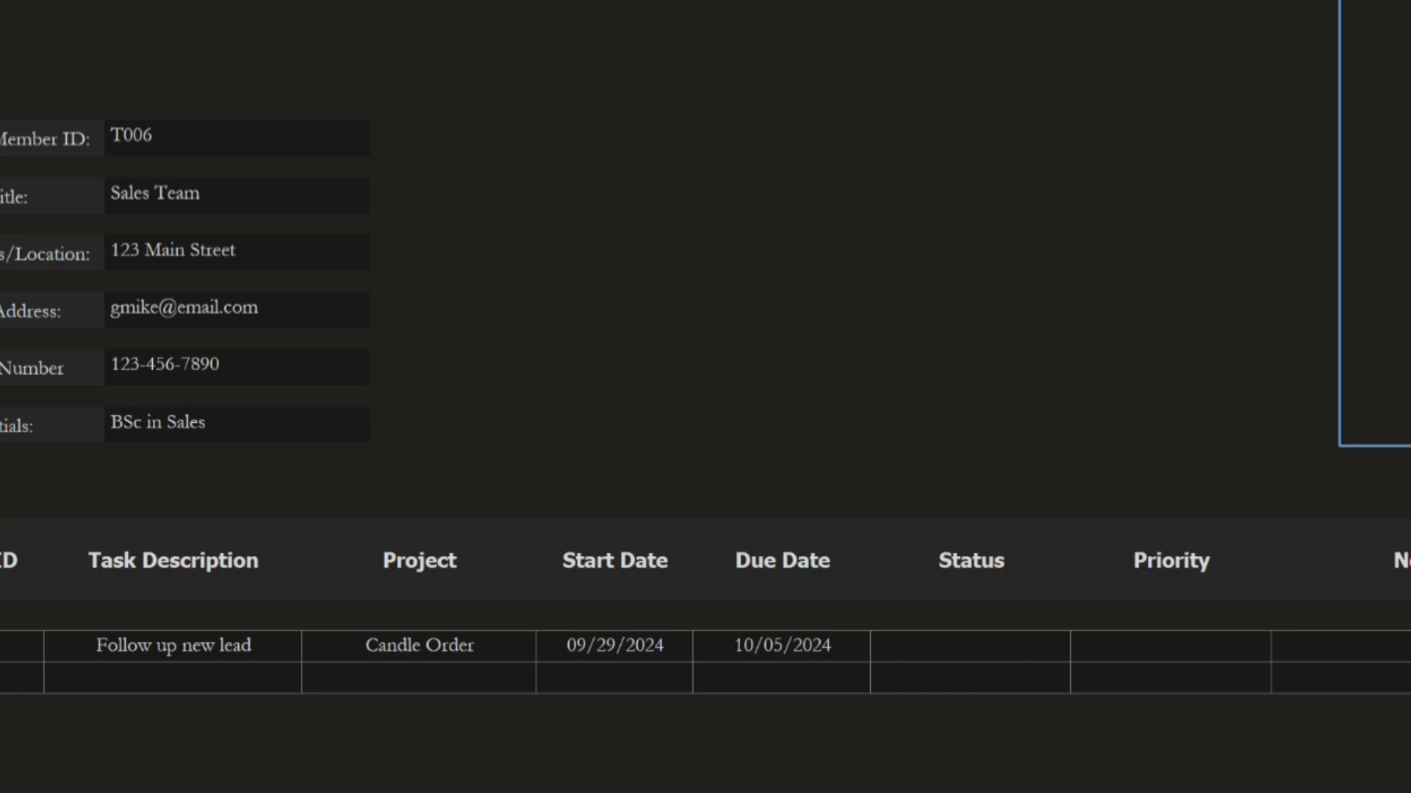
key(ctrl+1)
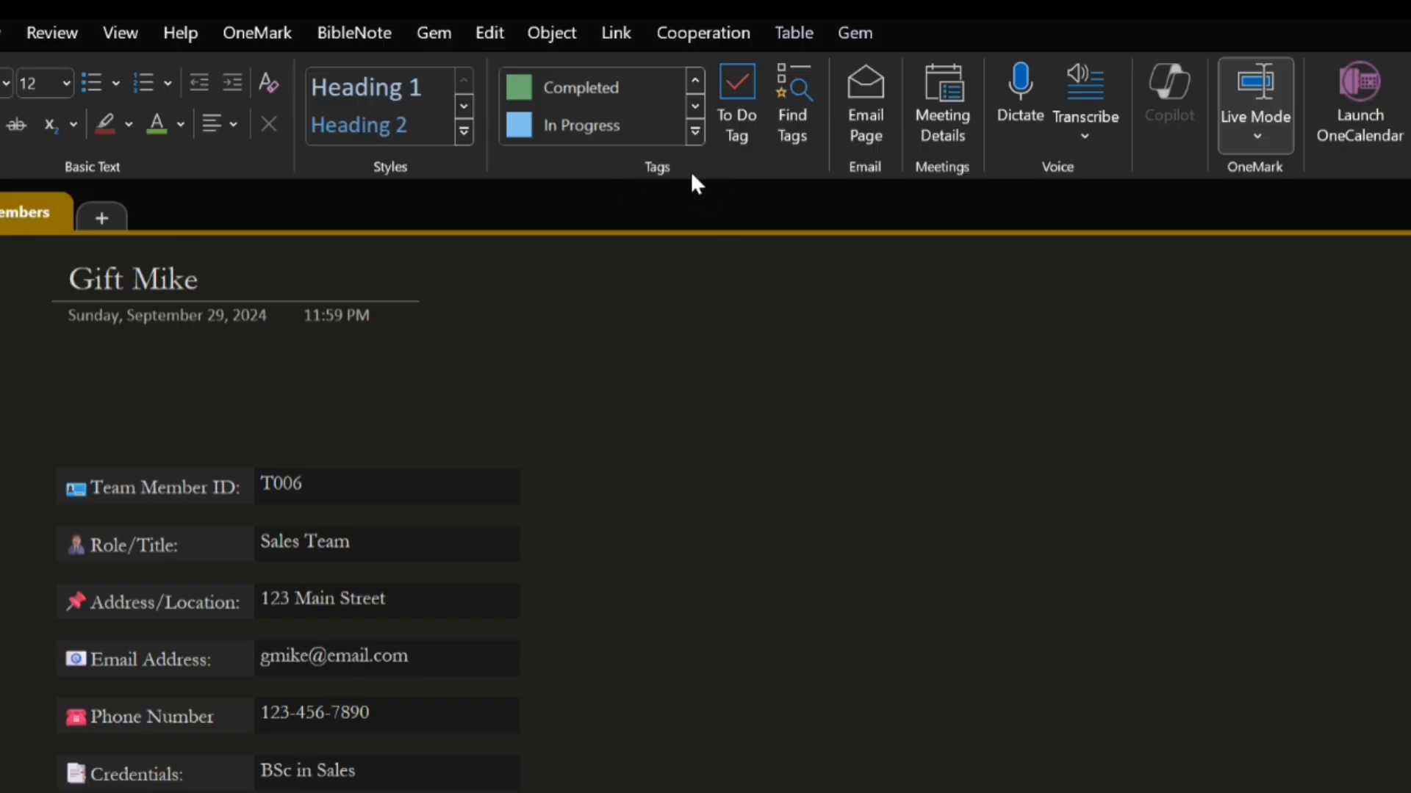
Create a custom tag with the display name "New Order"
click(695, 132)
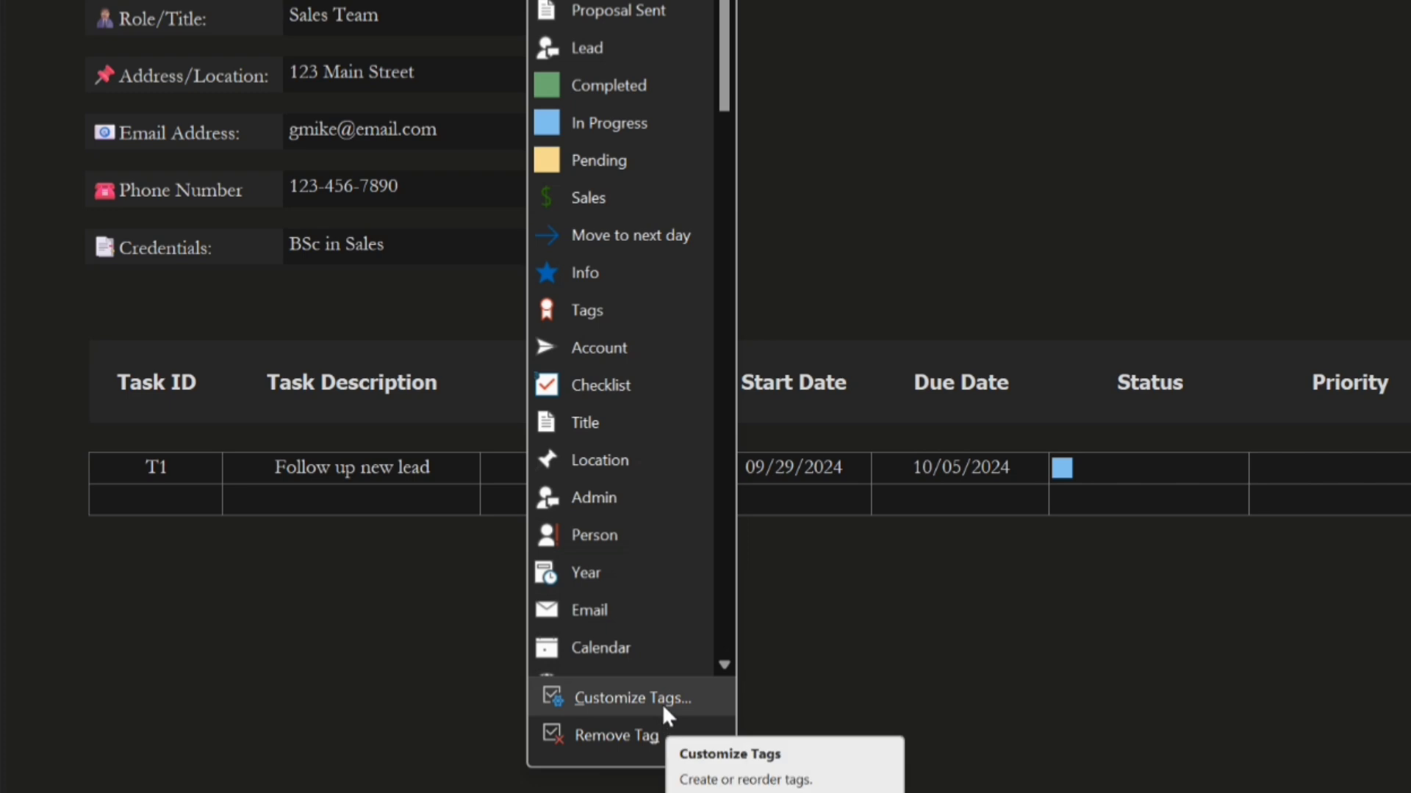
click(661, 695)
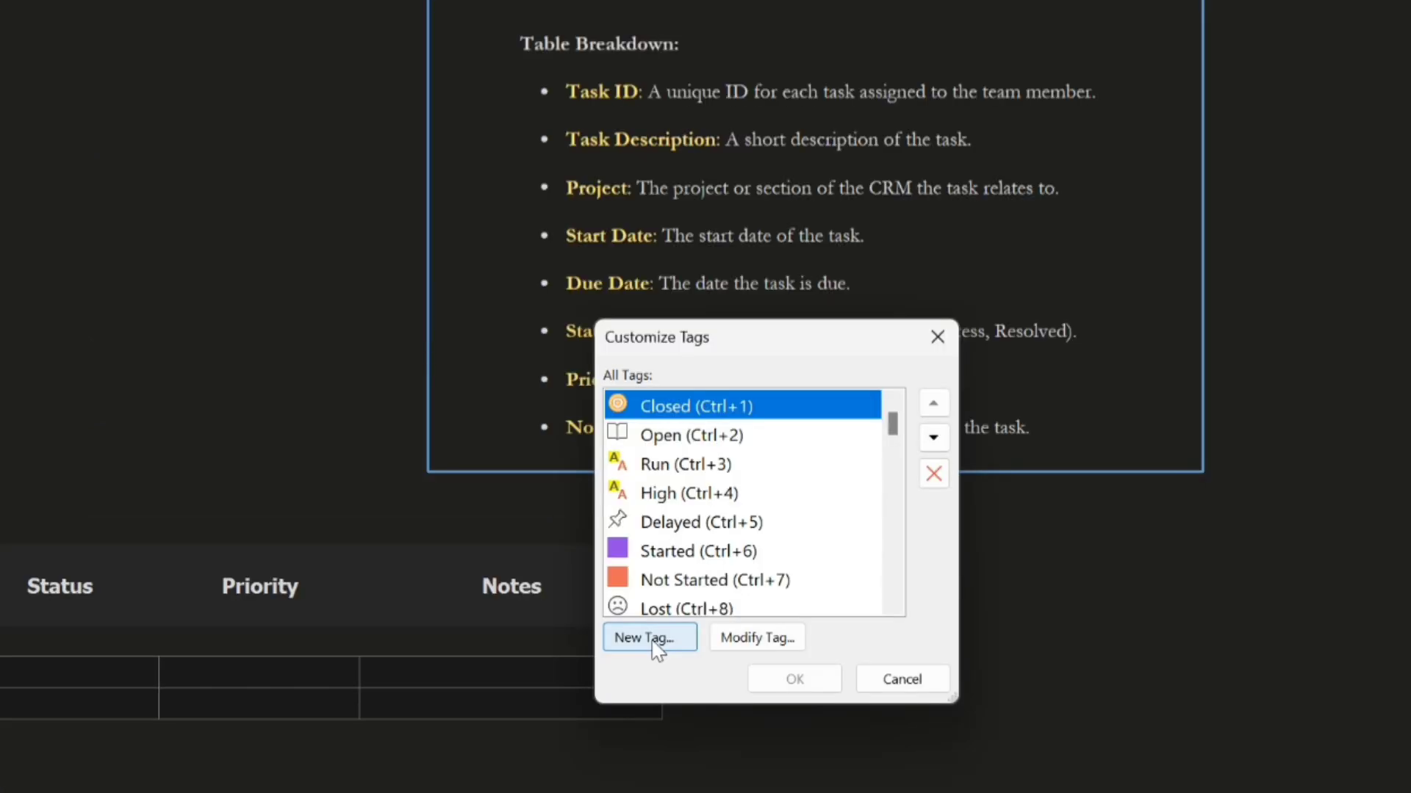
click(653, 640)
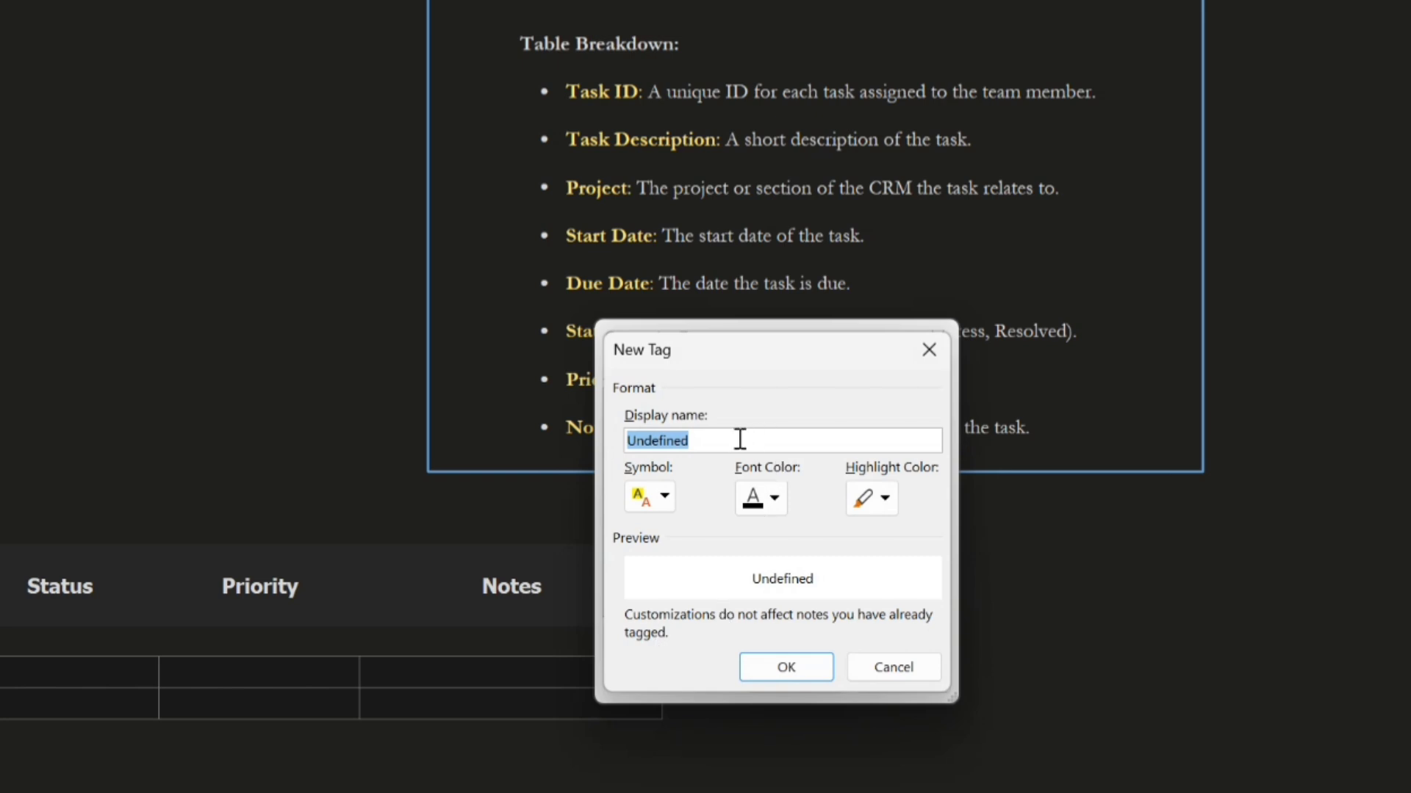
text(Hi)
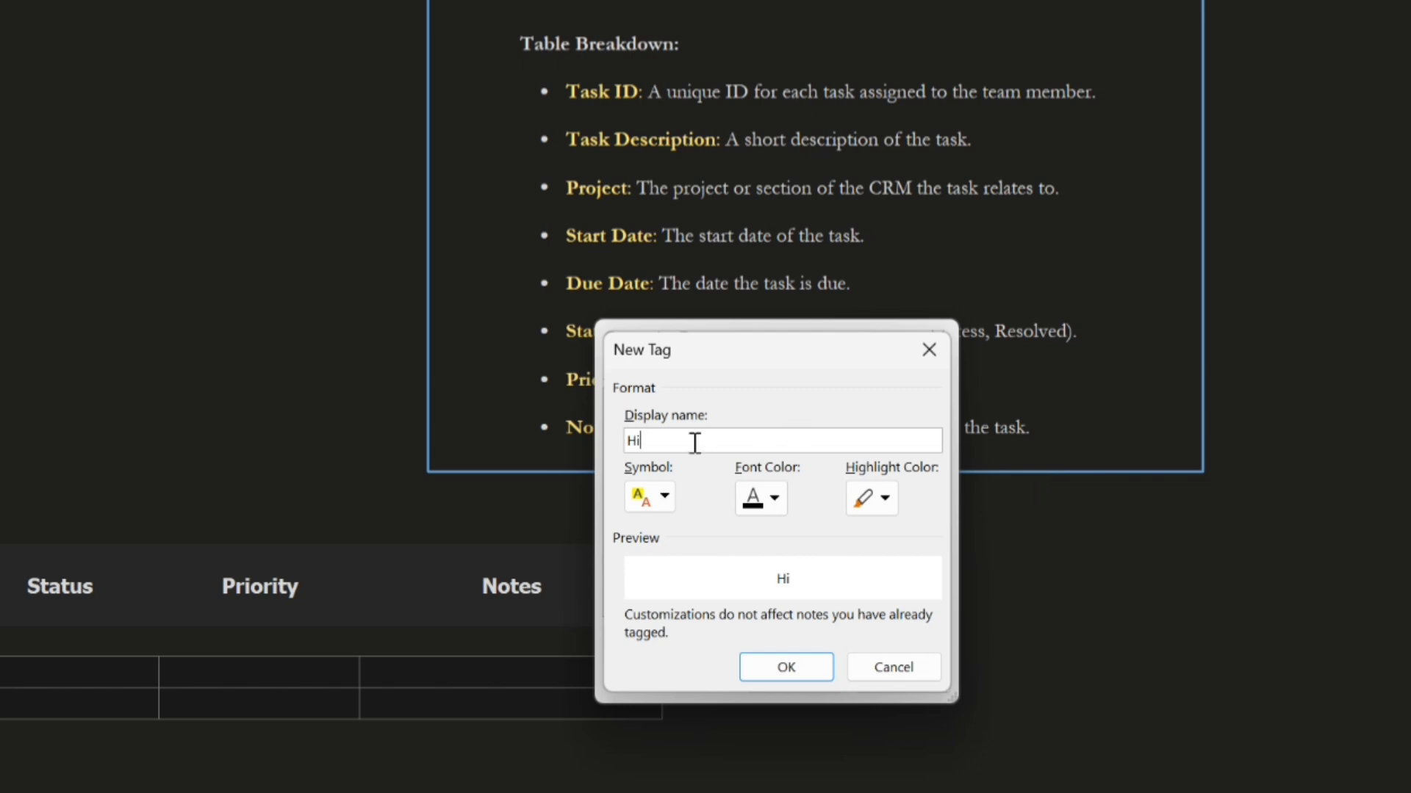
drag(677, 441, 617, 441)
text(New Order)
Give the New Order tag a green dollar sign symbol and save the tag customizations
click(665, 498)
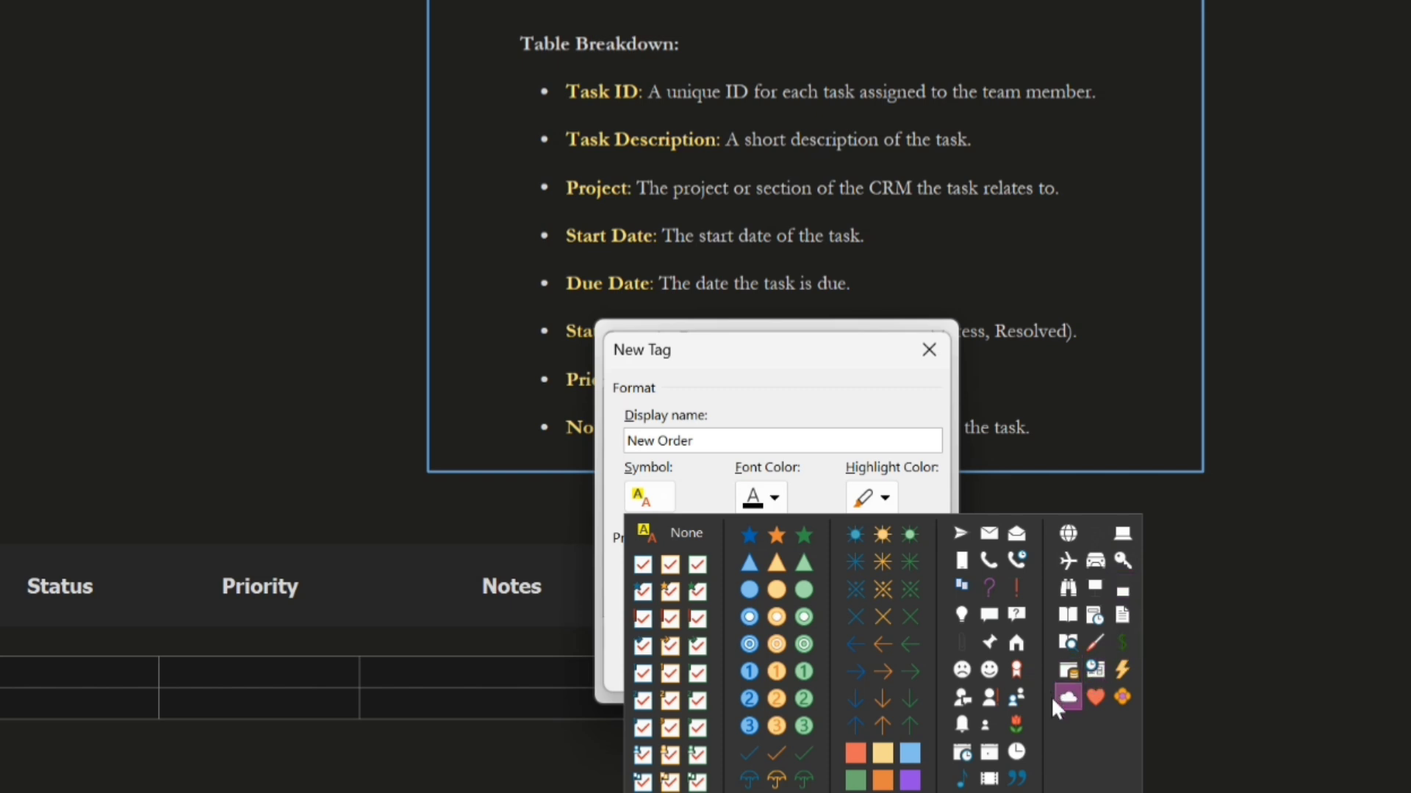
click(1122, 639)
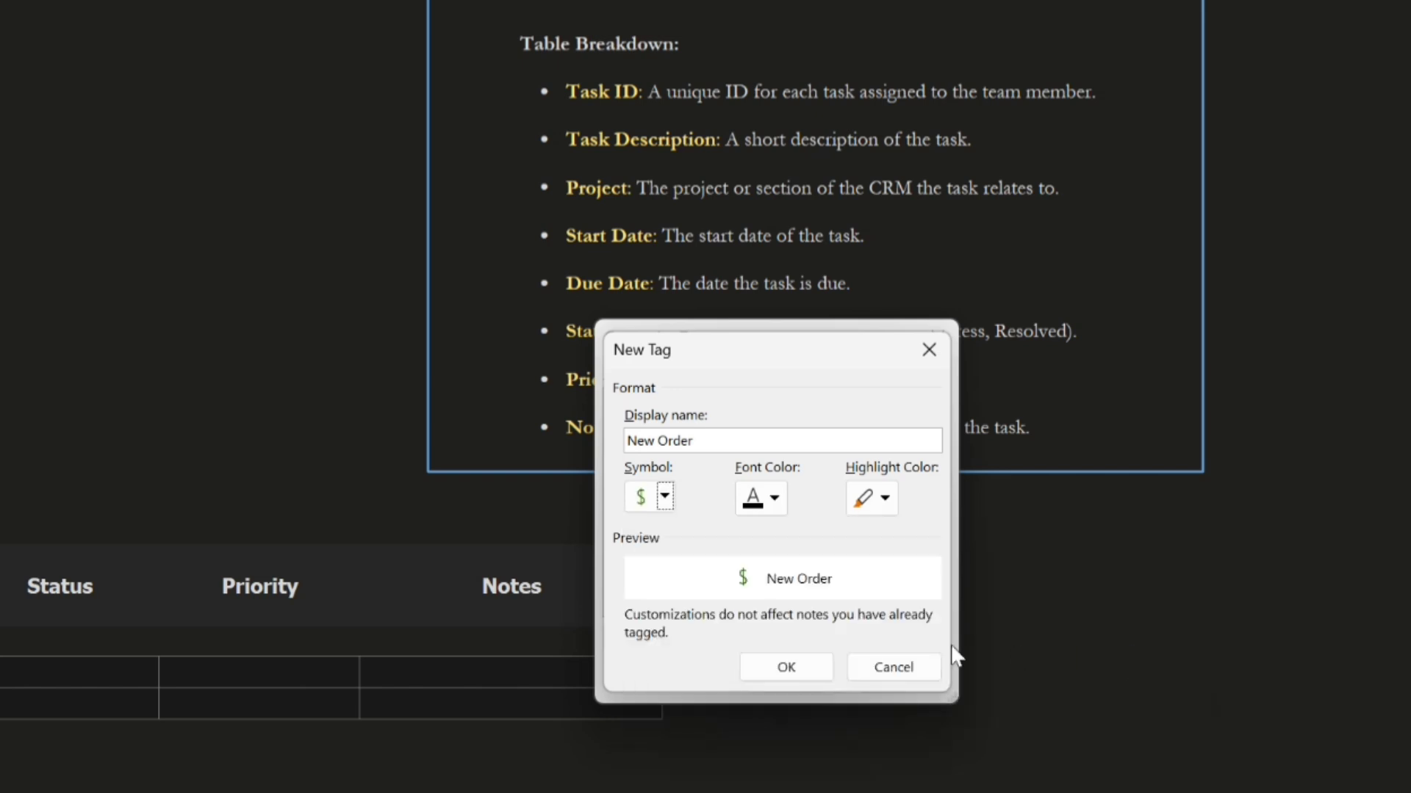
click(798, 672)
click(796, 680)
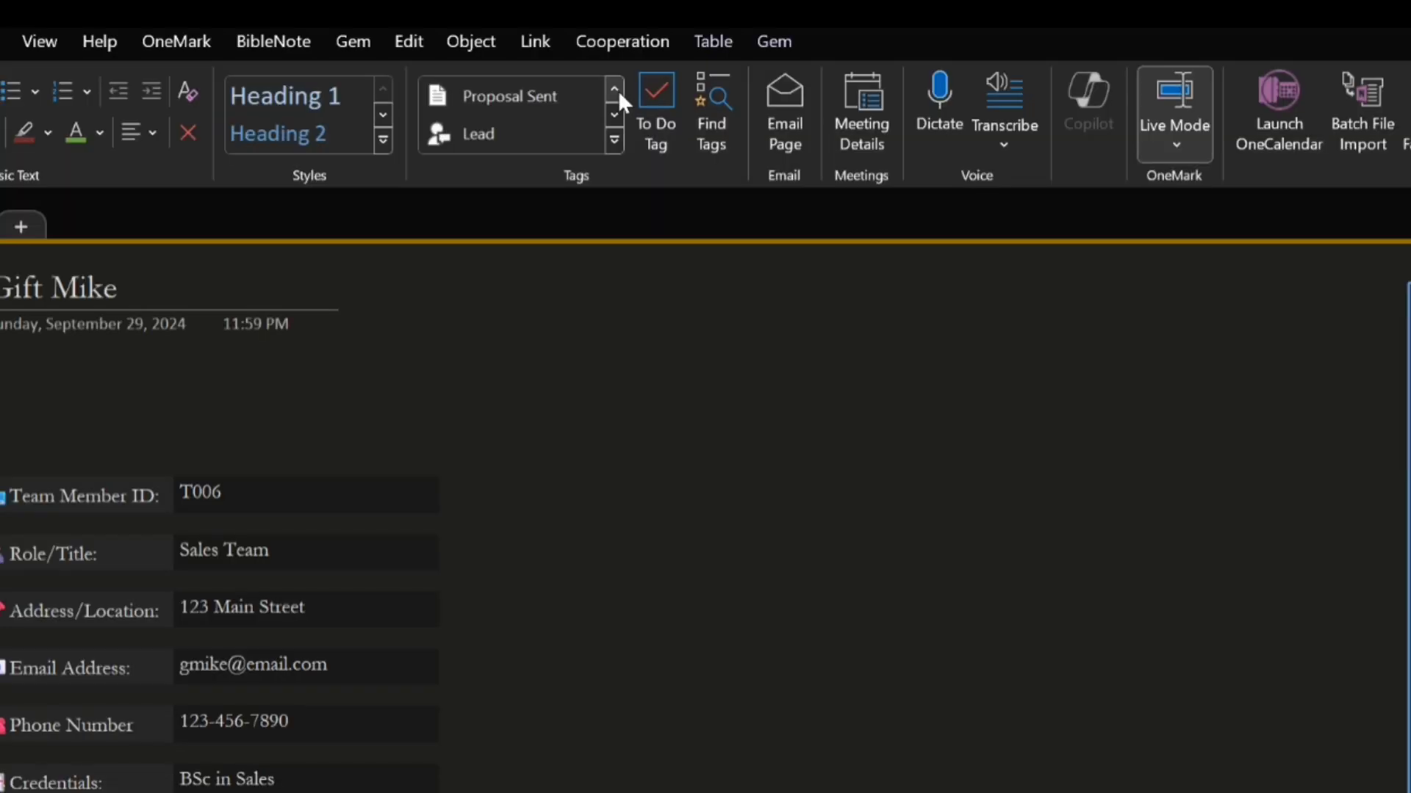
Check the tag gallery for the New Order tag
click(616, 90)
click(616, 90)
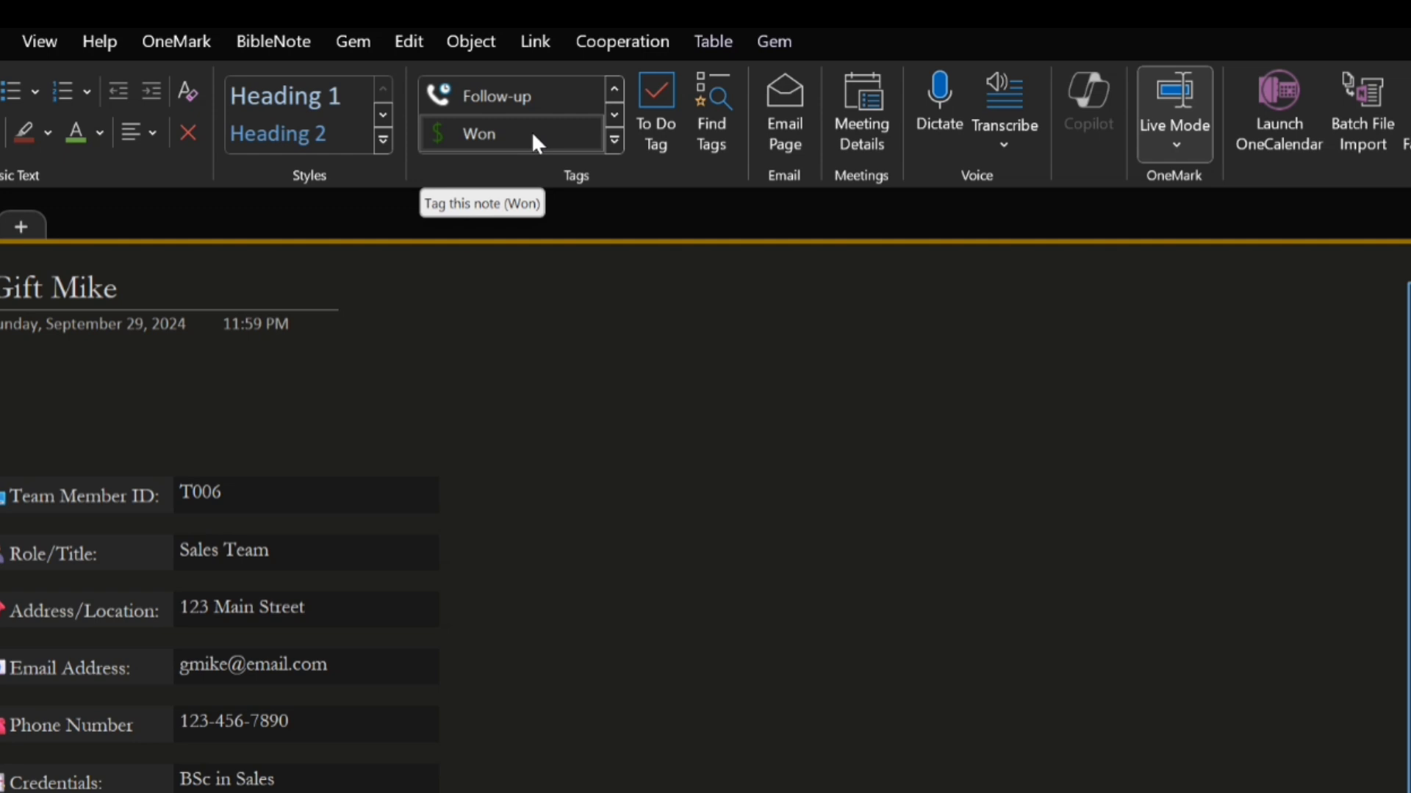
click(613, 86)
click(612, 87)
click(613, 86)
click(612, 87)
click(614, 87)
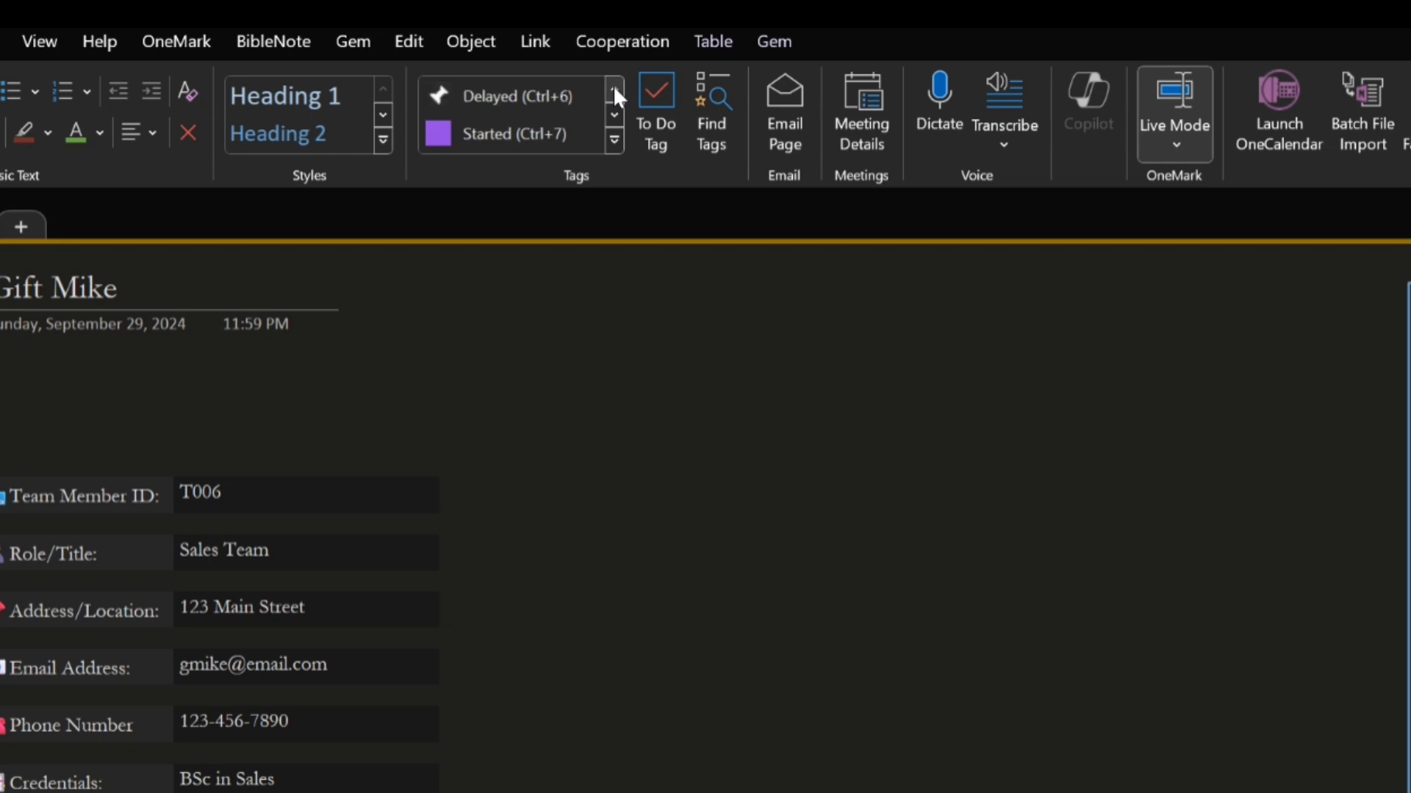
click(614, 87)
click(613, 86)
click(613, 87)
click(615, 89)
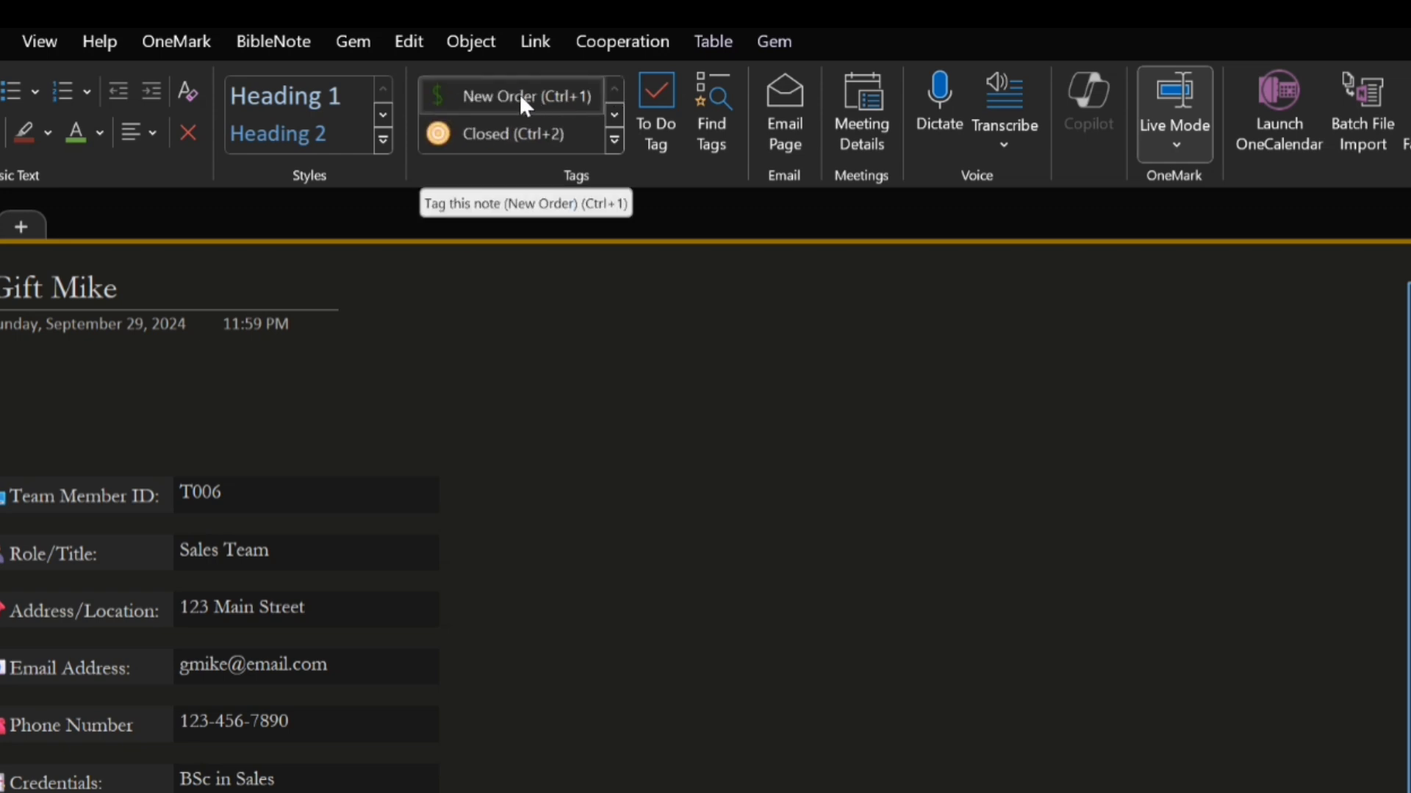
Modify the New Order tag to use the light bulb symbol and save the change
click(614, 138)
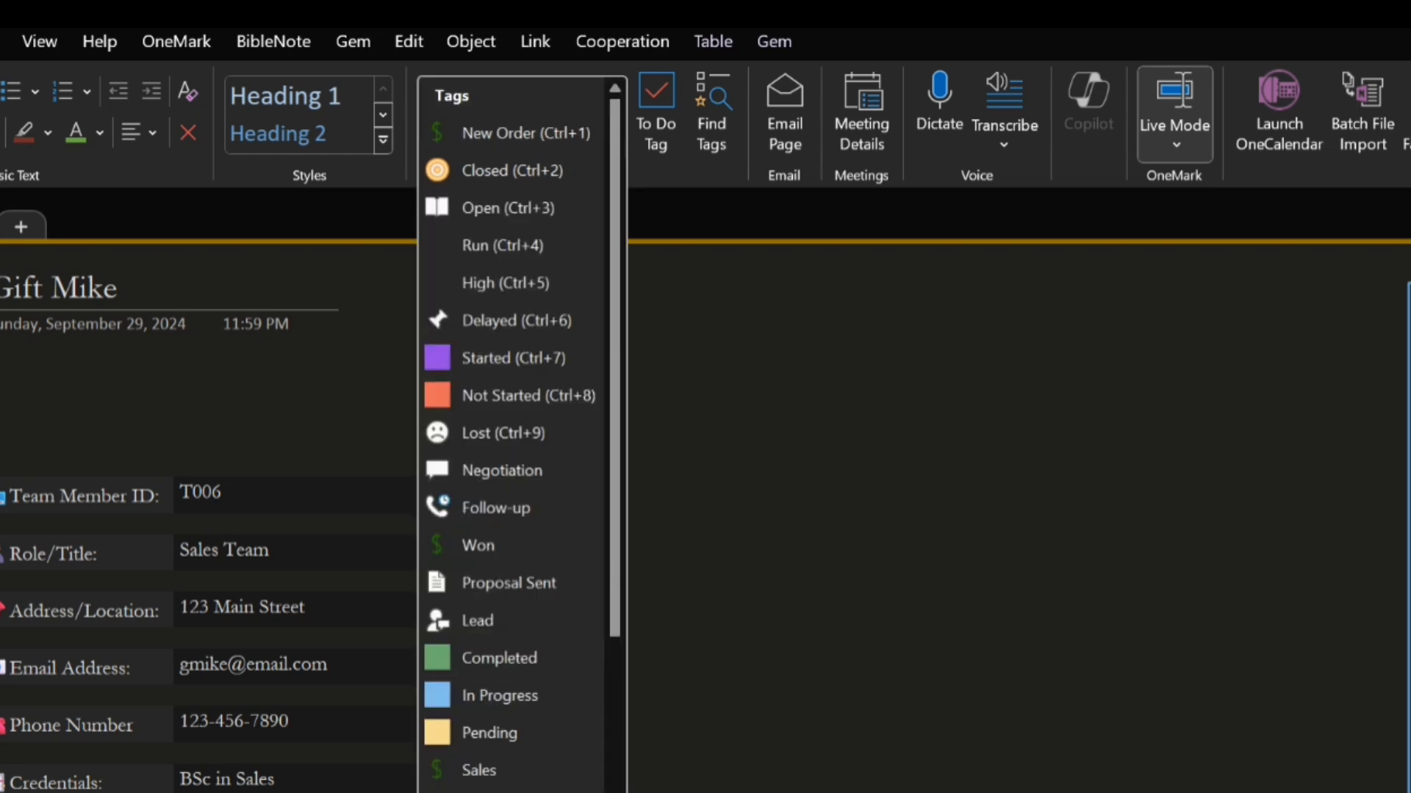
key(Escape)
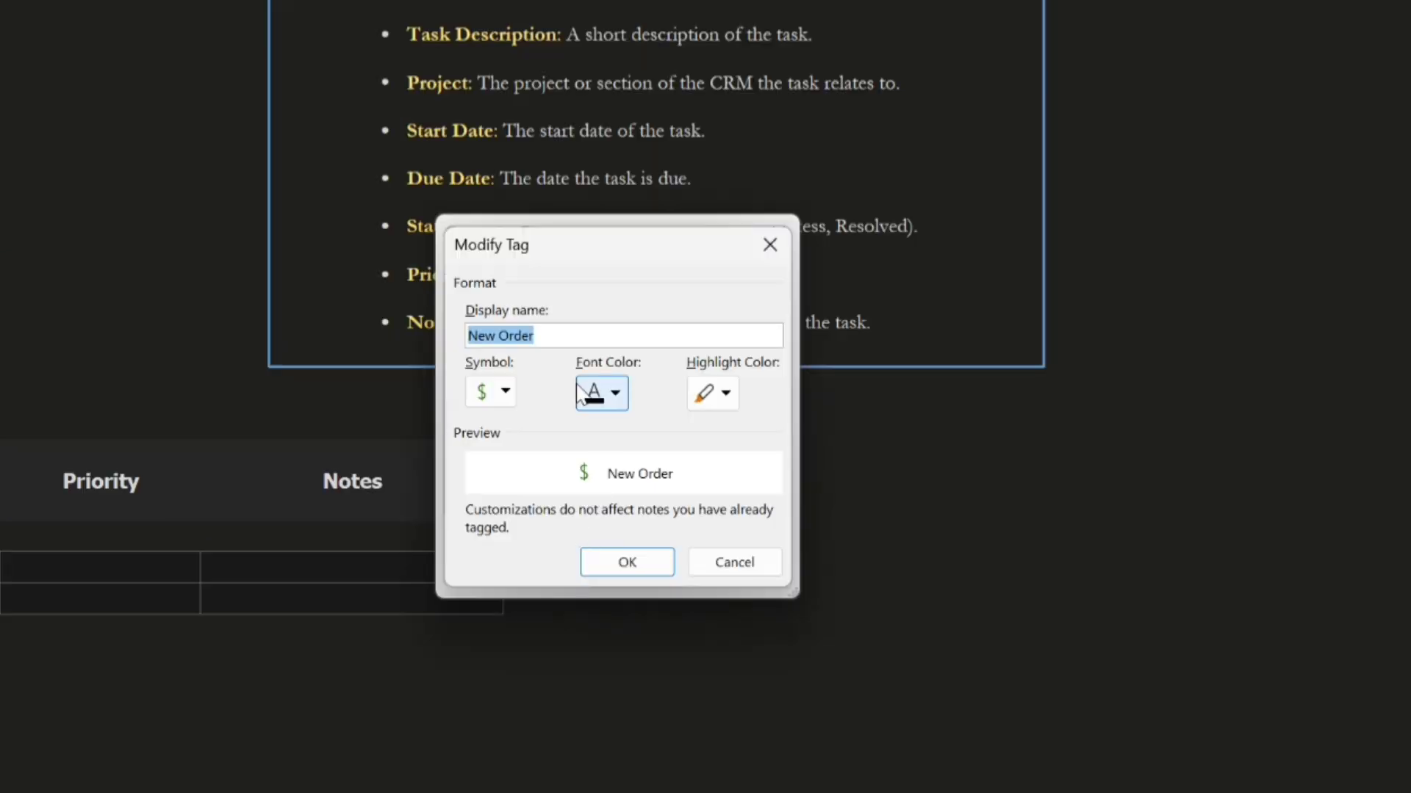
click(506, 394)
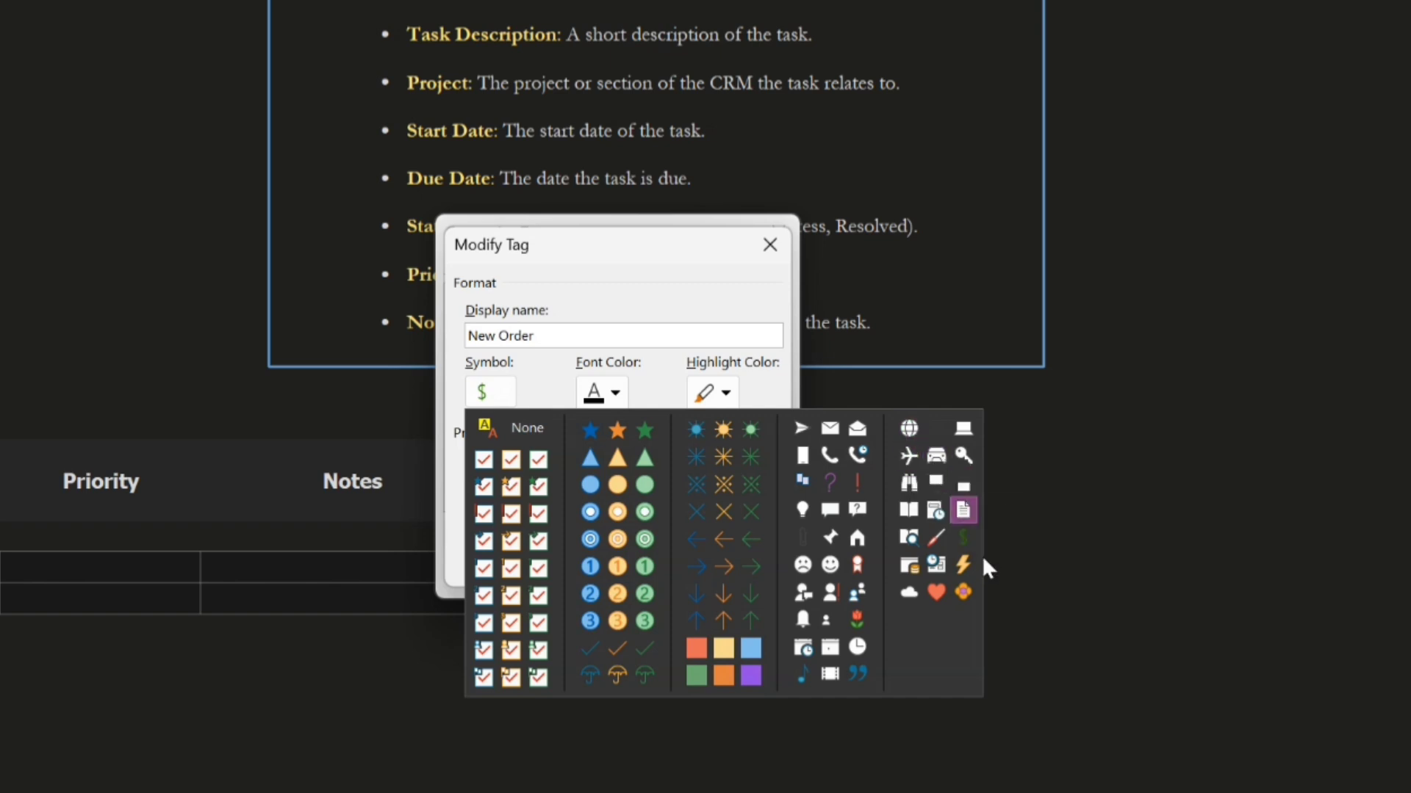
click(801, 510)
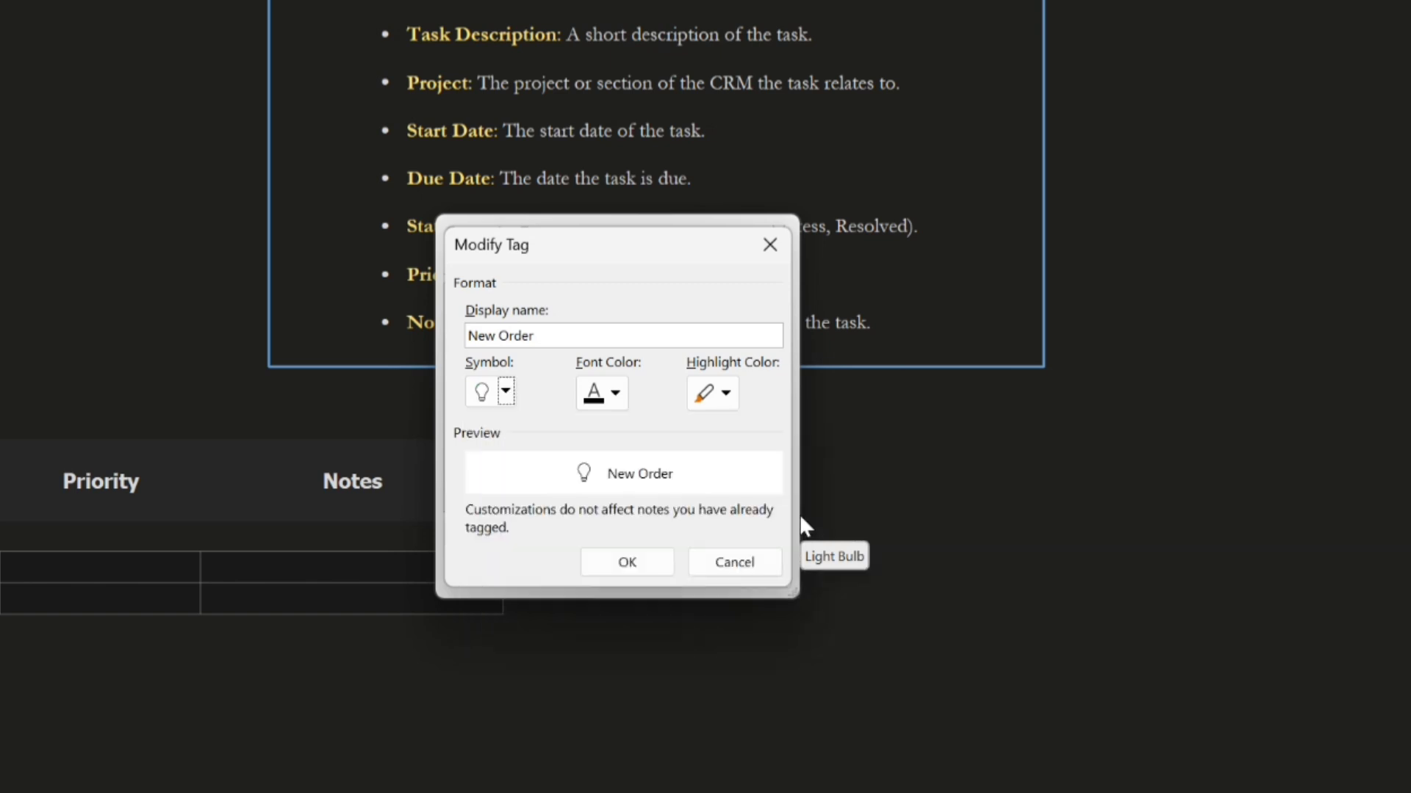
click(626, 562)
click(628, 575)
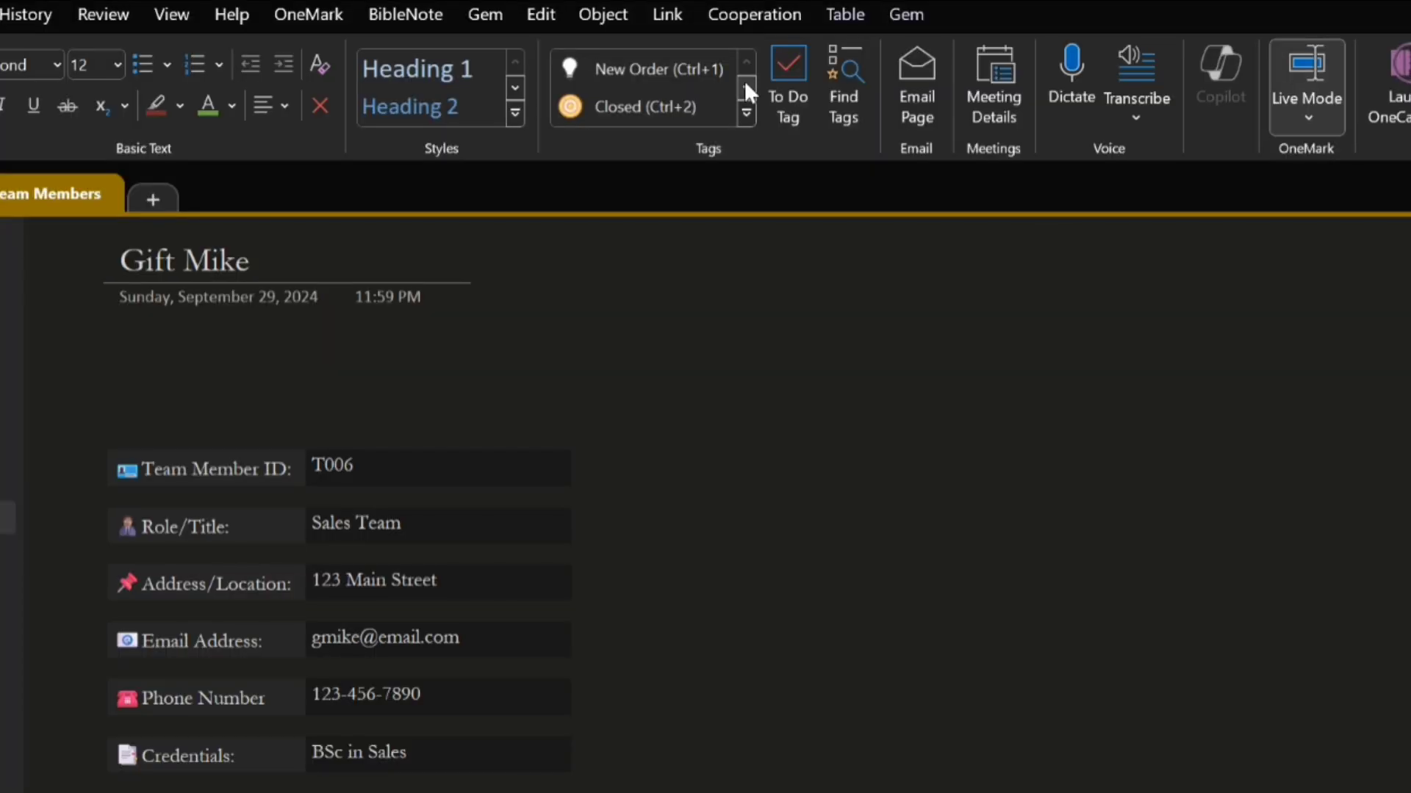
Apply the New Order tag to the Project cell of task T1 and view the full tag list
click(745, 82)
click(745, 65)
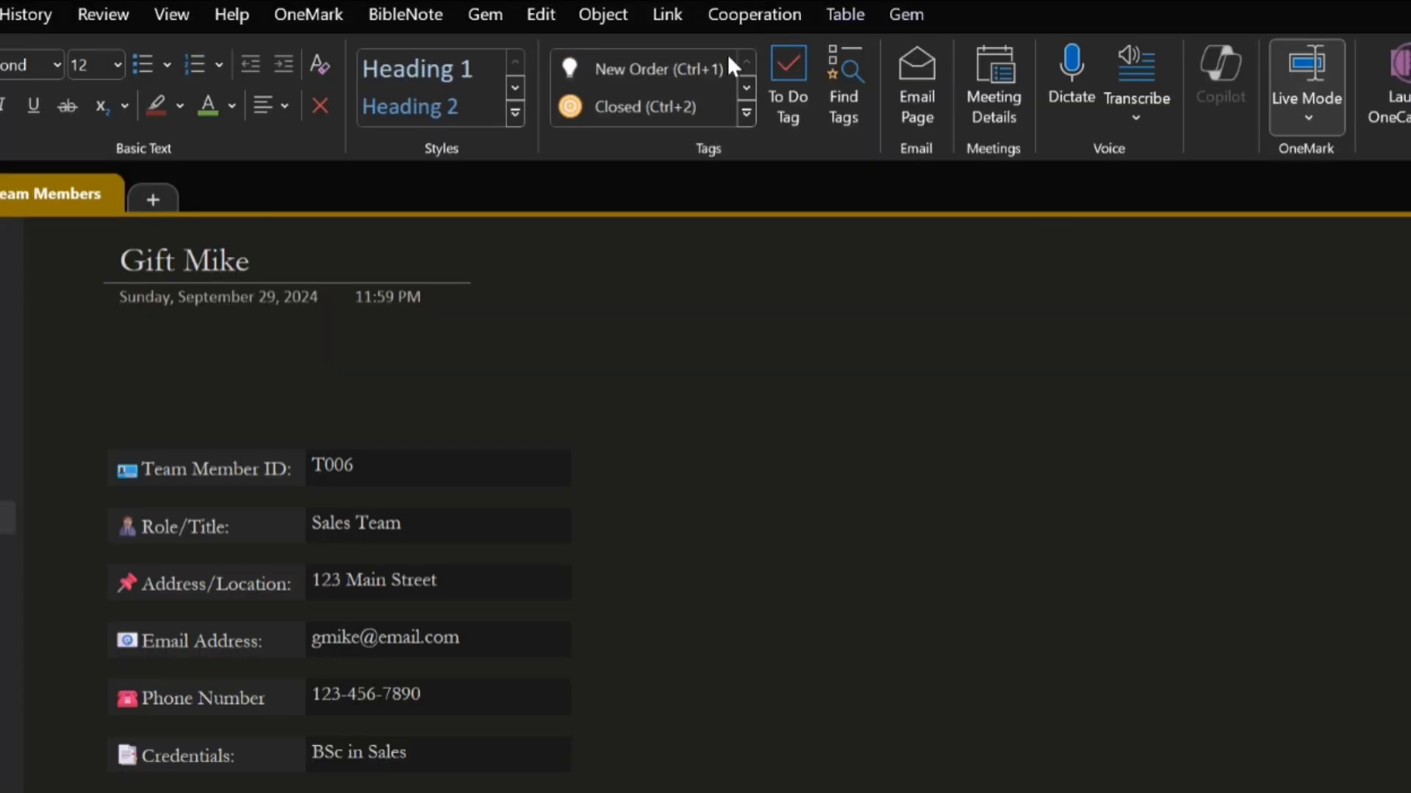
click(614, 69)
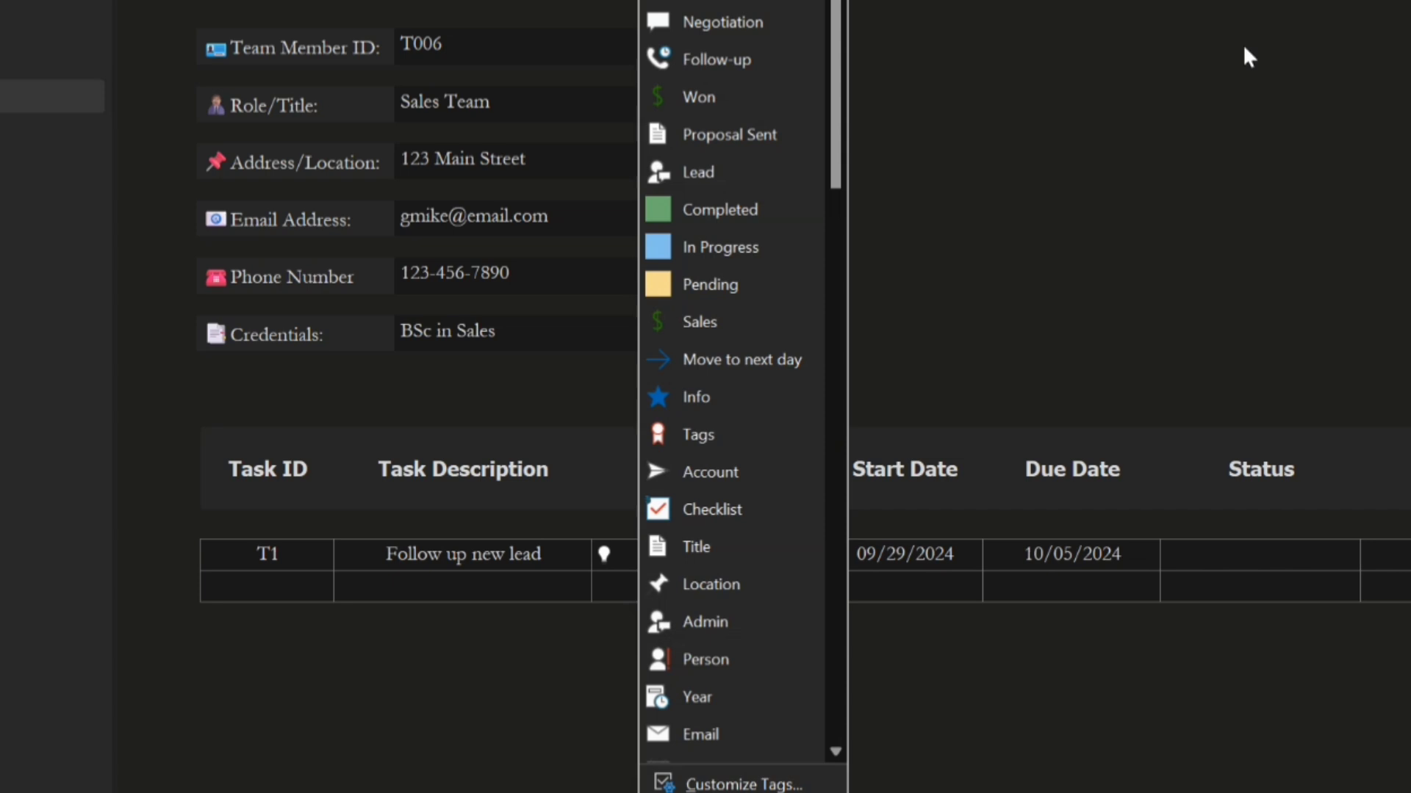
key(Escape)
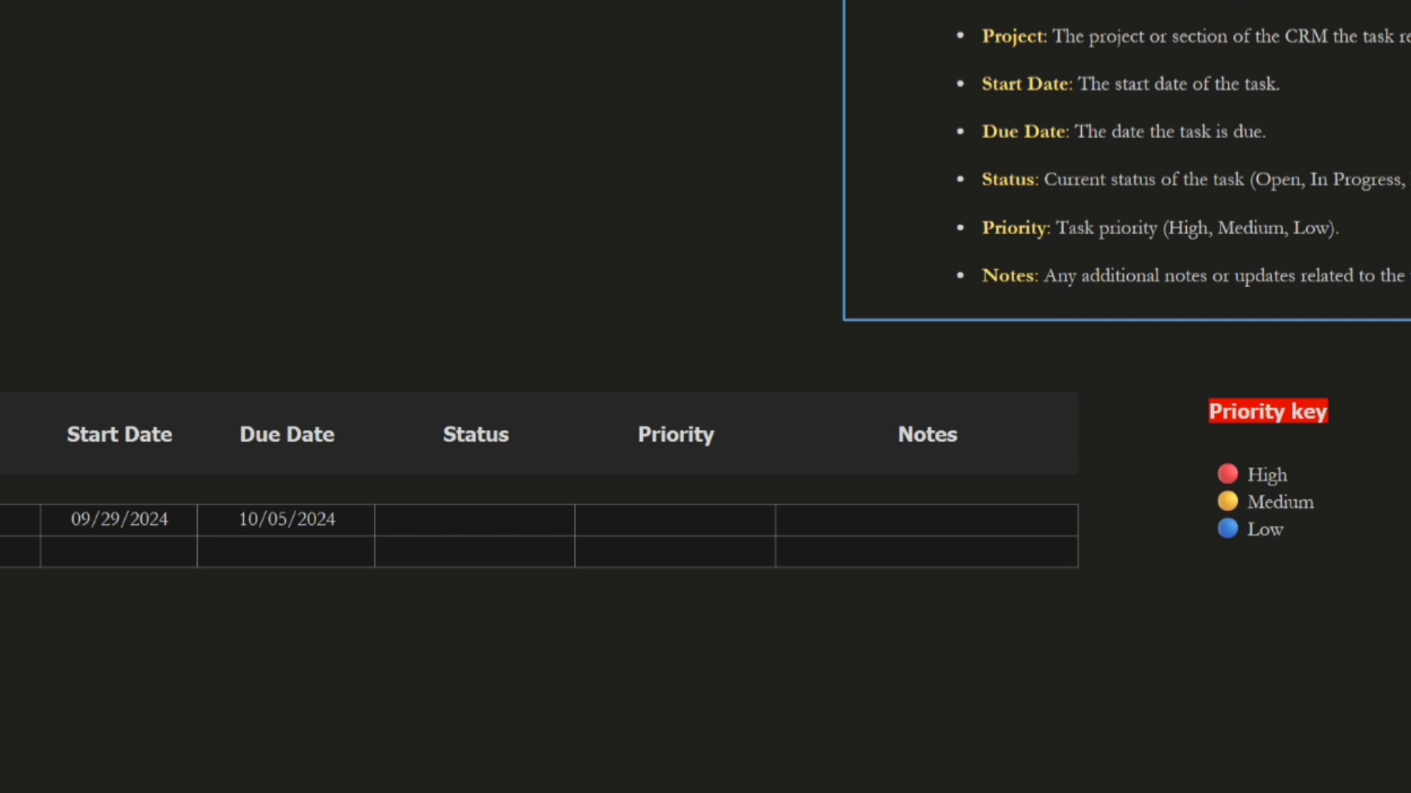
Mark the task's Status cell with the blue In Progress tag and copy the High marker from the priority key into its Priority cell
key(Tab)
click(1181, 473)
key(ctrl+c)
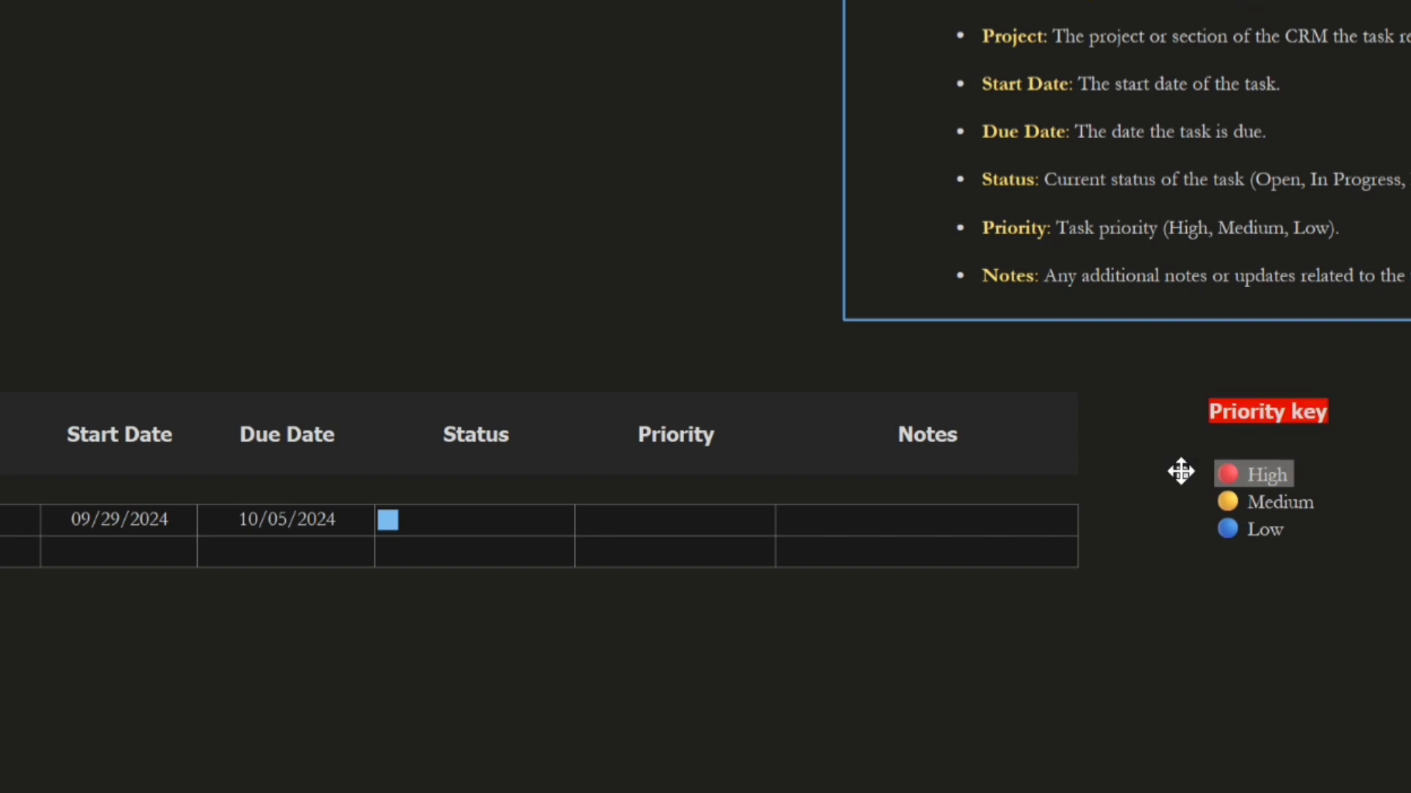
click(658, 514)
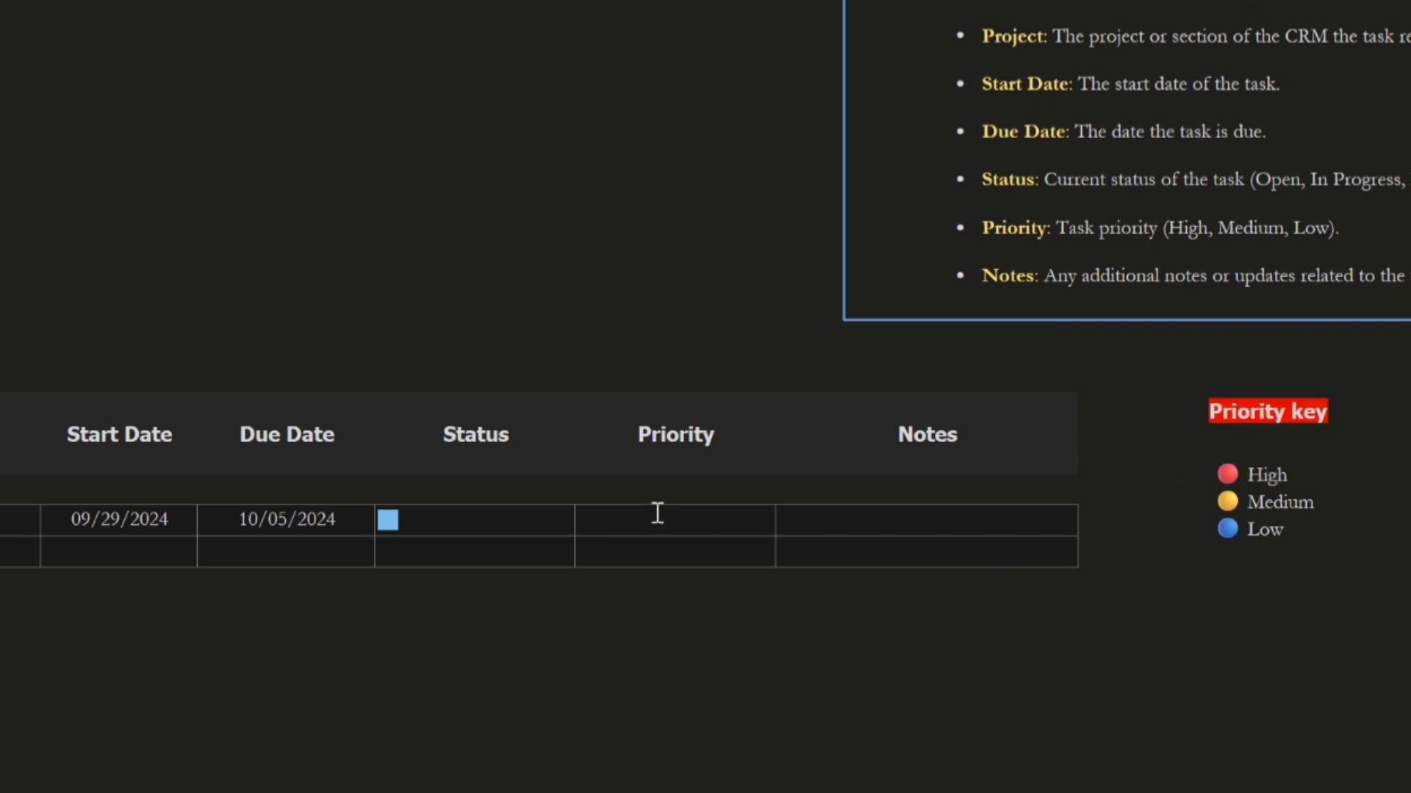
key(ctrl+v)
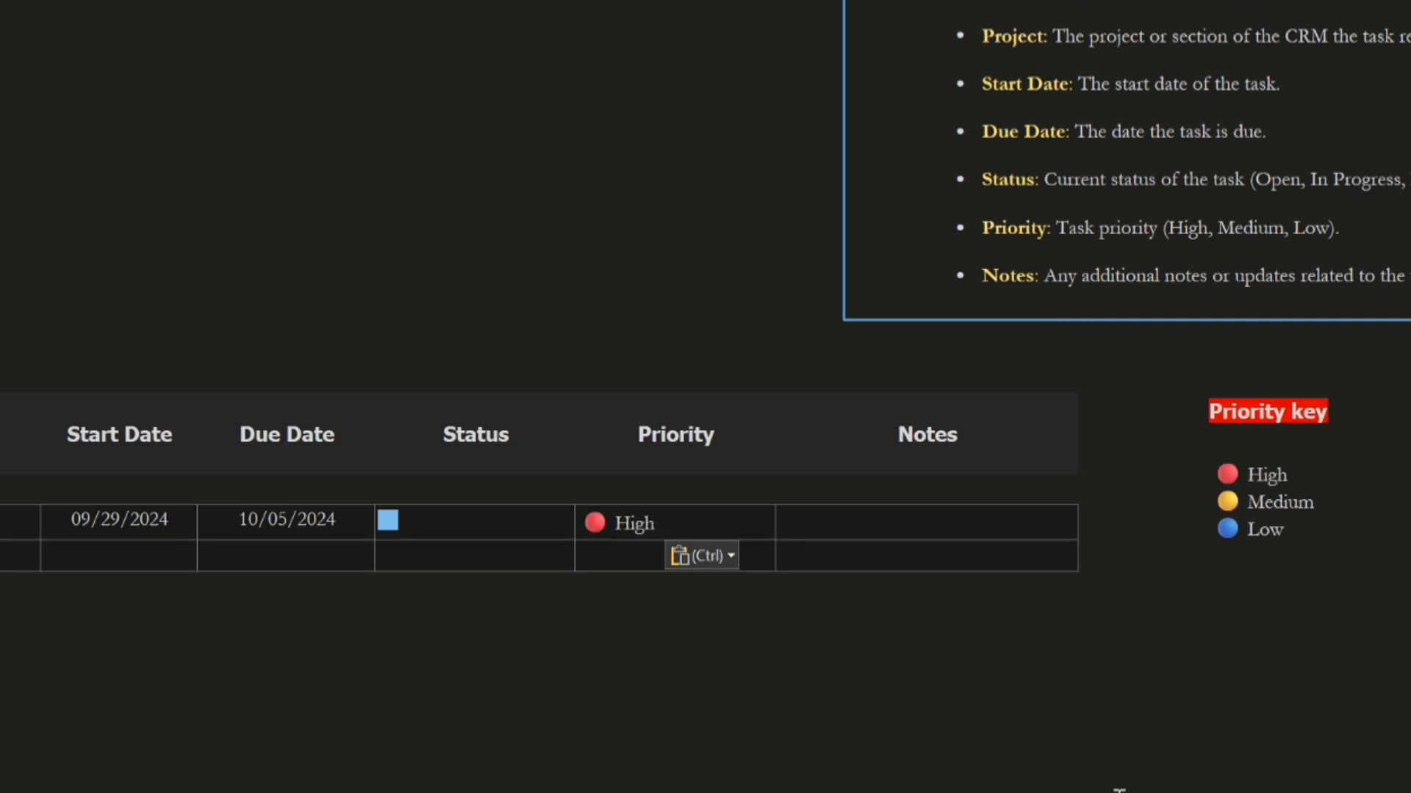
Enter "Note here" in the Notes cell of the task row
click(990, 522)
text(Note here)
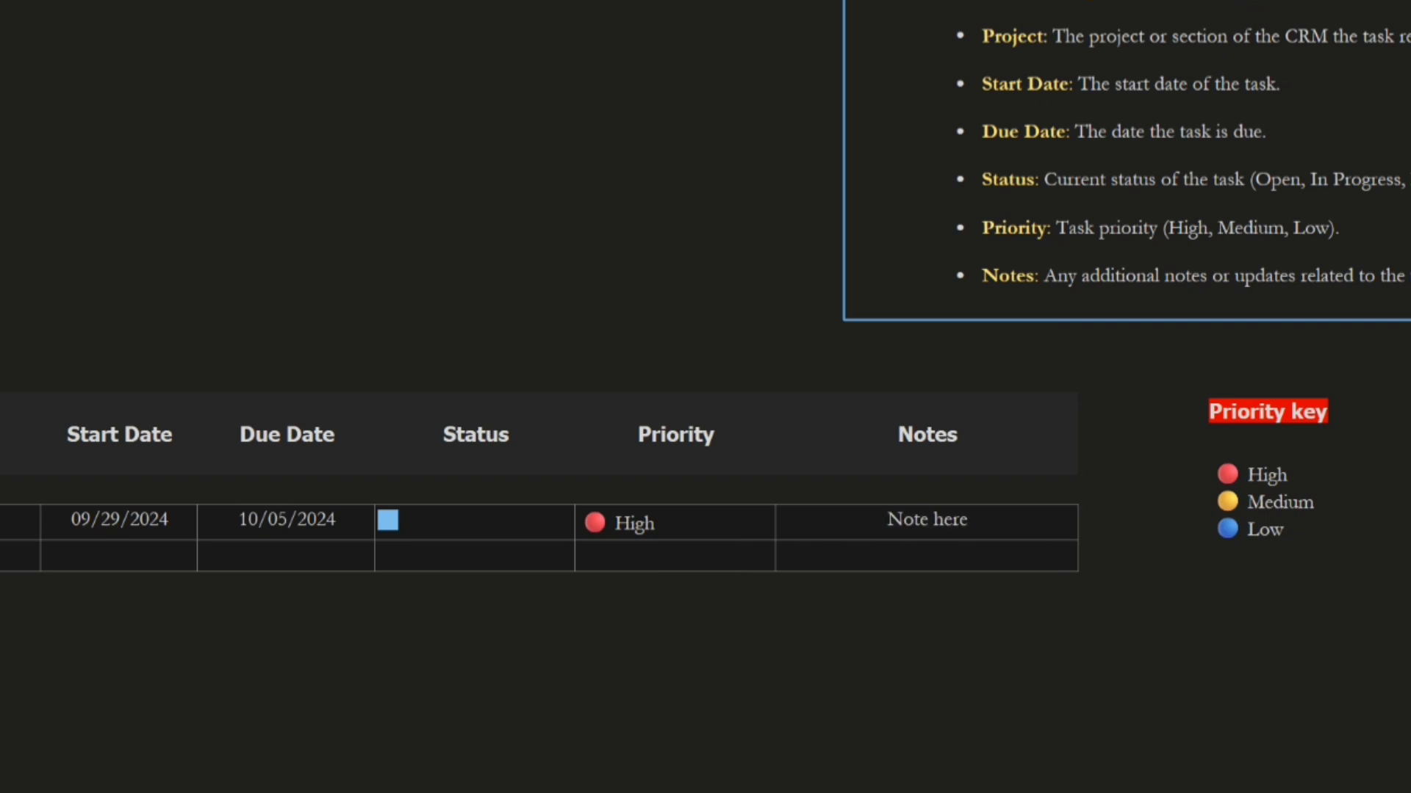
text(.)
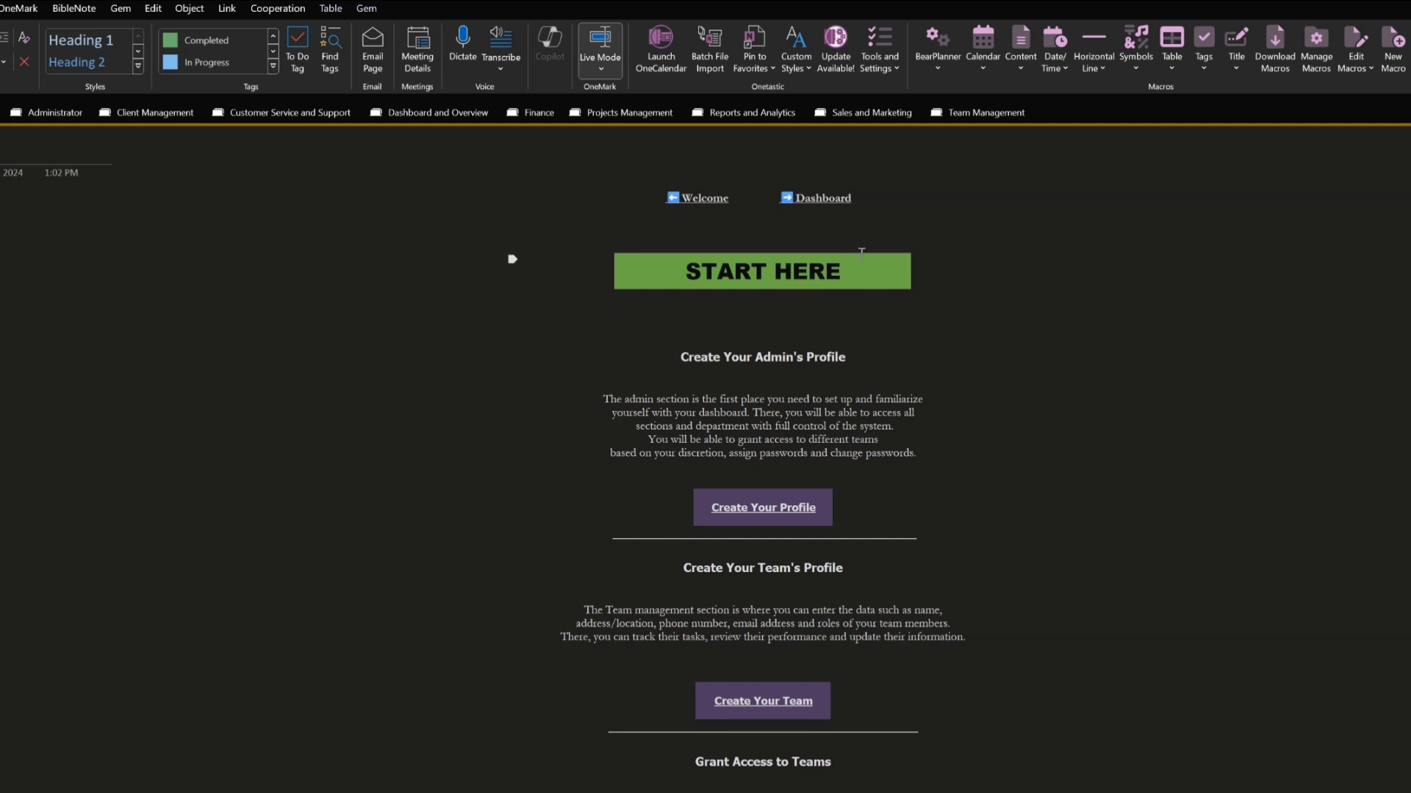
Change "With" to lowercase "with" in the Grant Access to Teams paragraph of the Start Here page
scroll(852, 416, down, 4)
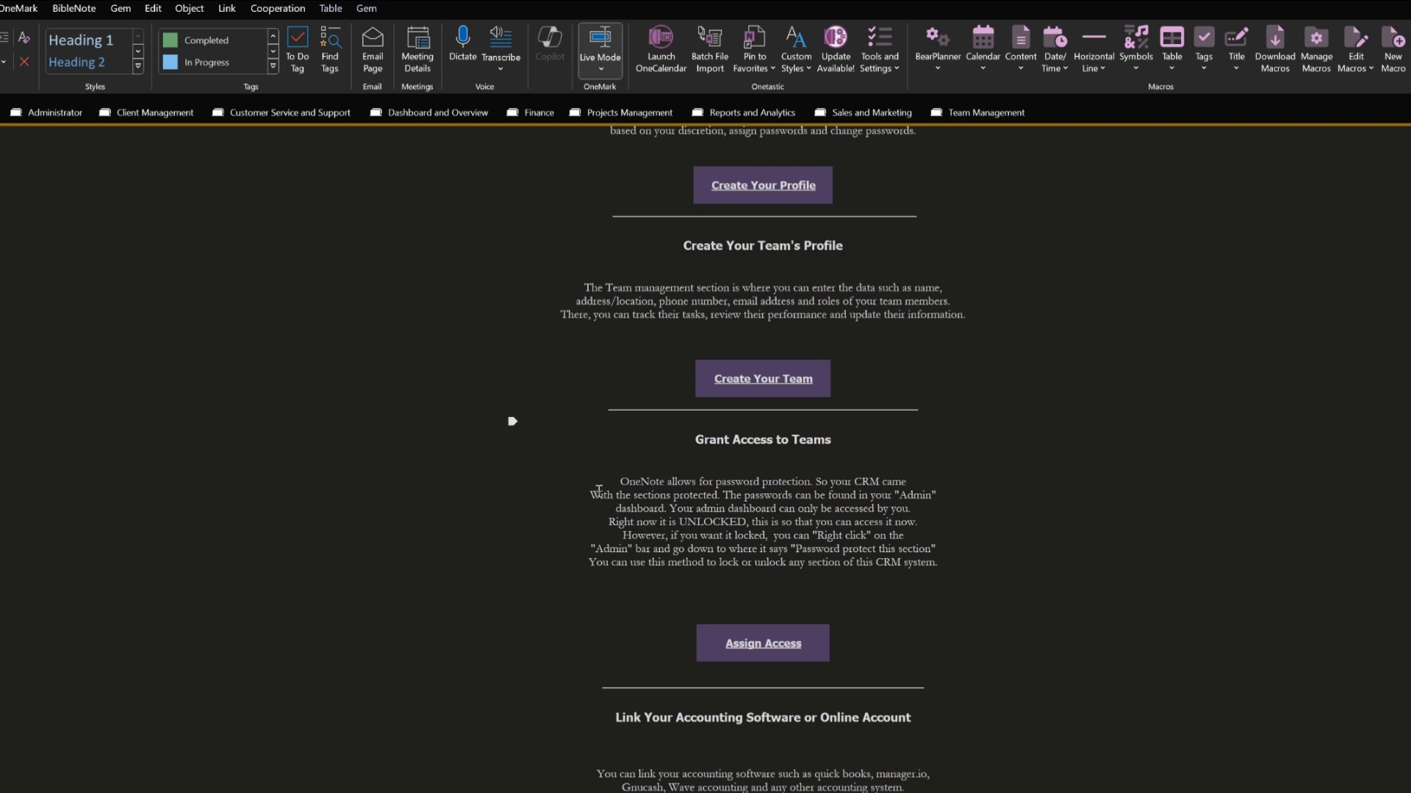
click(599, 491)
key(BackSpace)
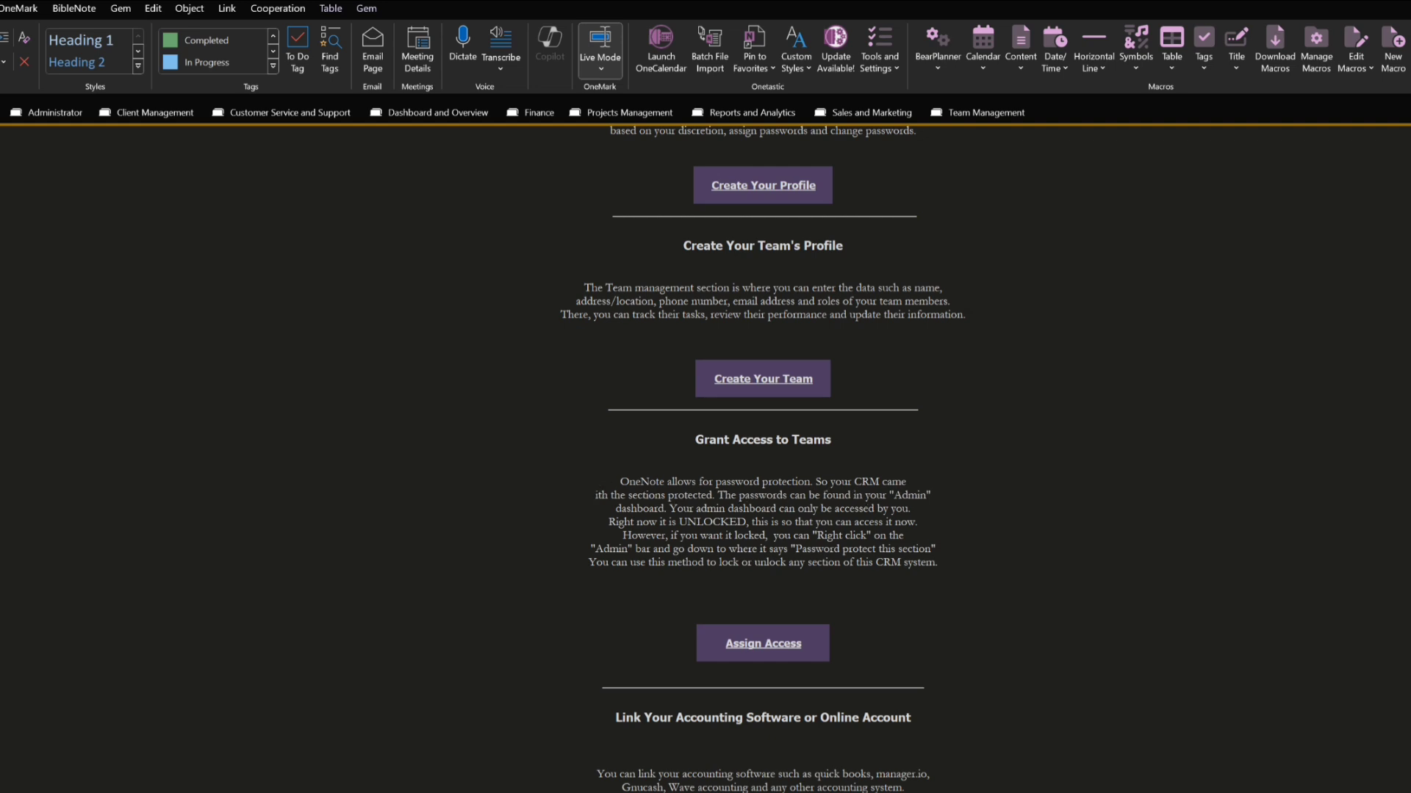
text(w)
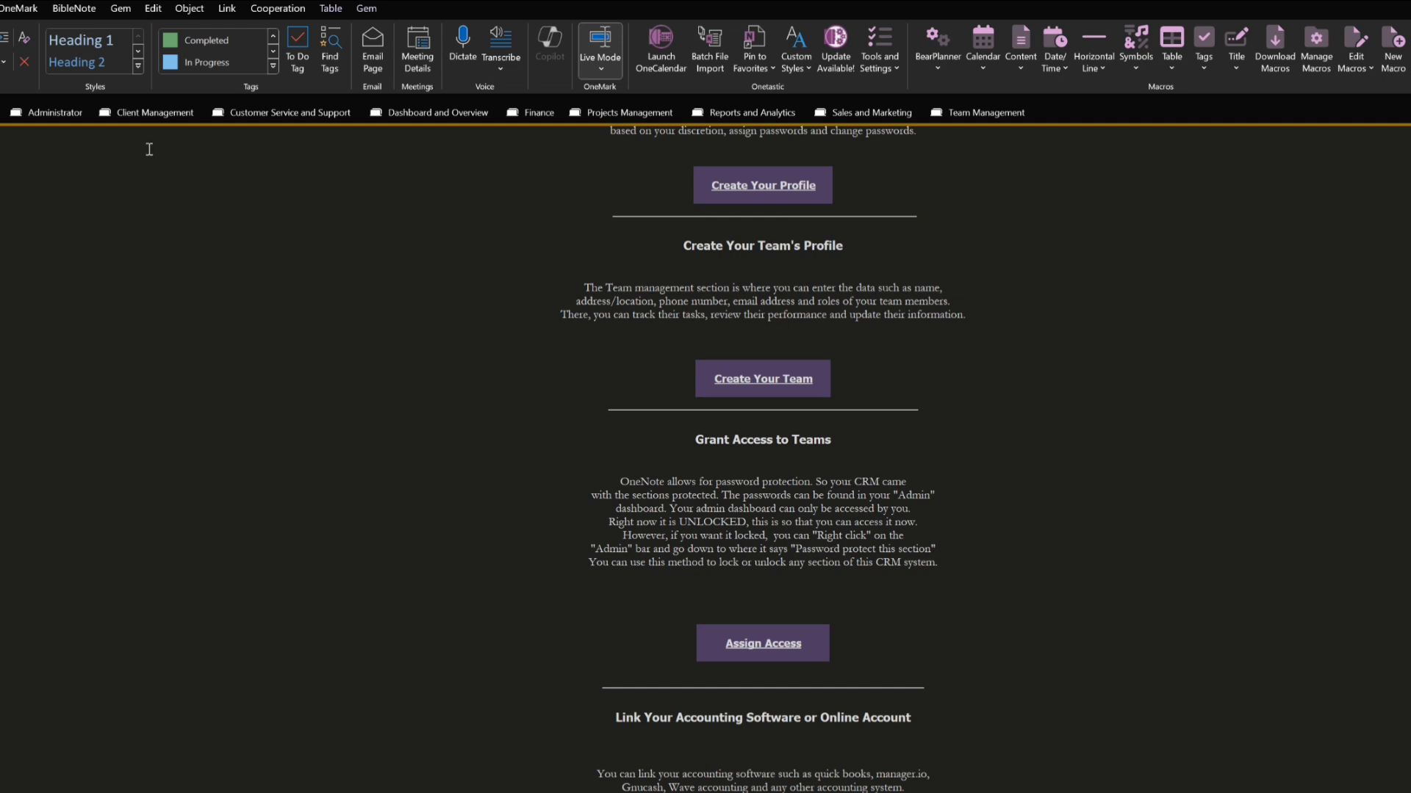
Open the Administrator group and protect its Admin section by entering and confirming a section password
click(61, 118)
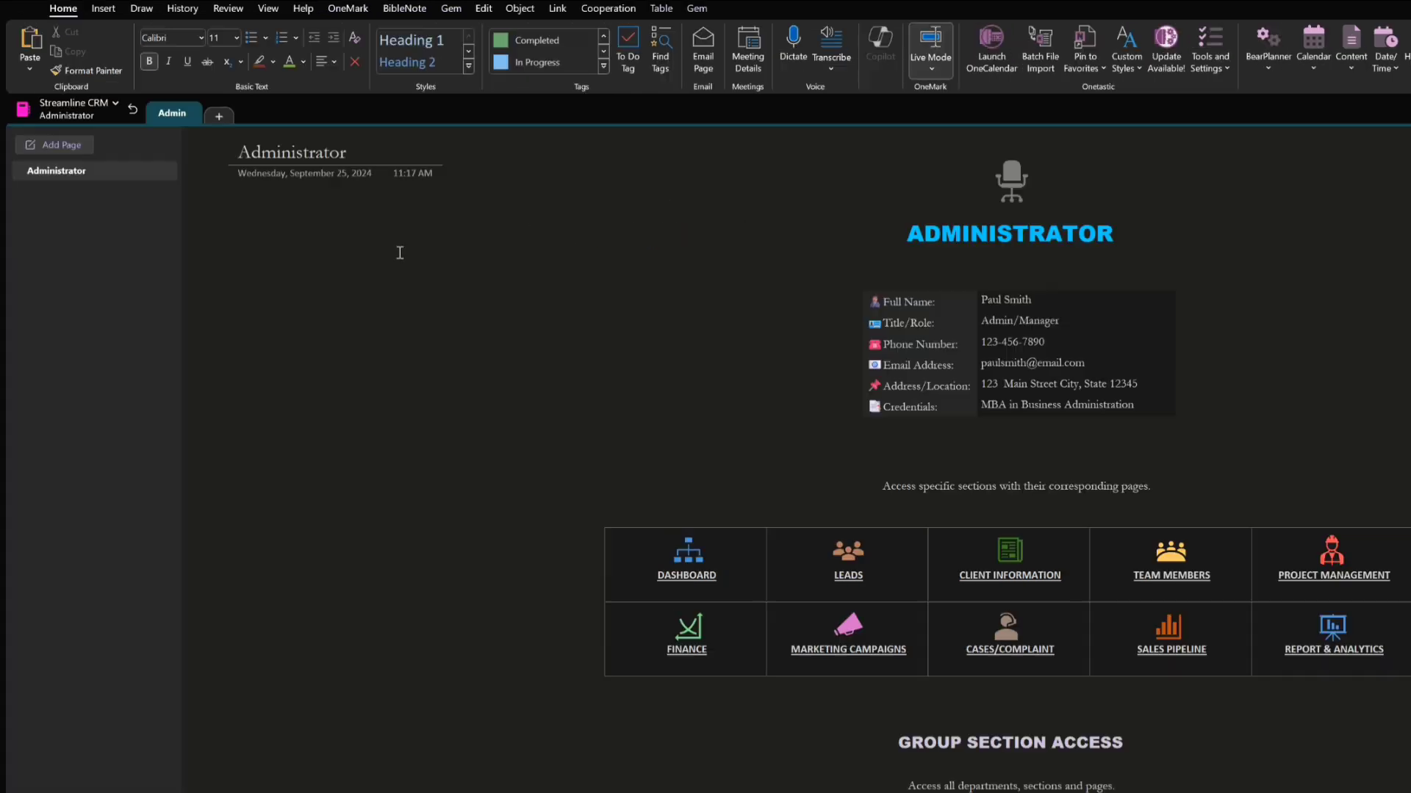
right_click(171, 115)
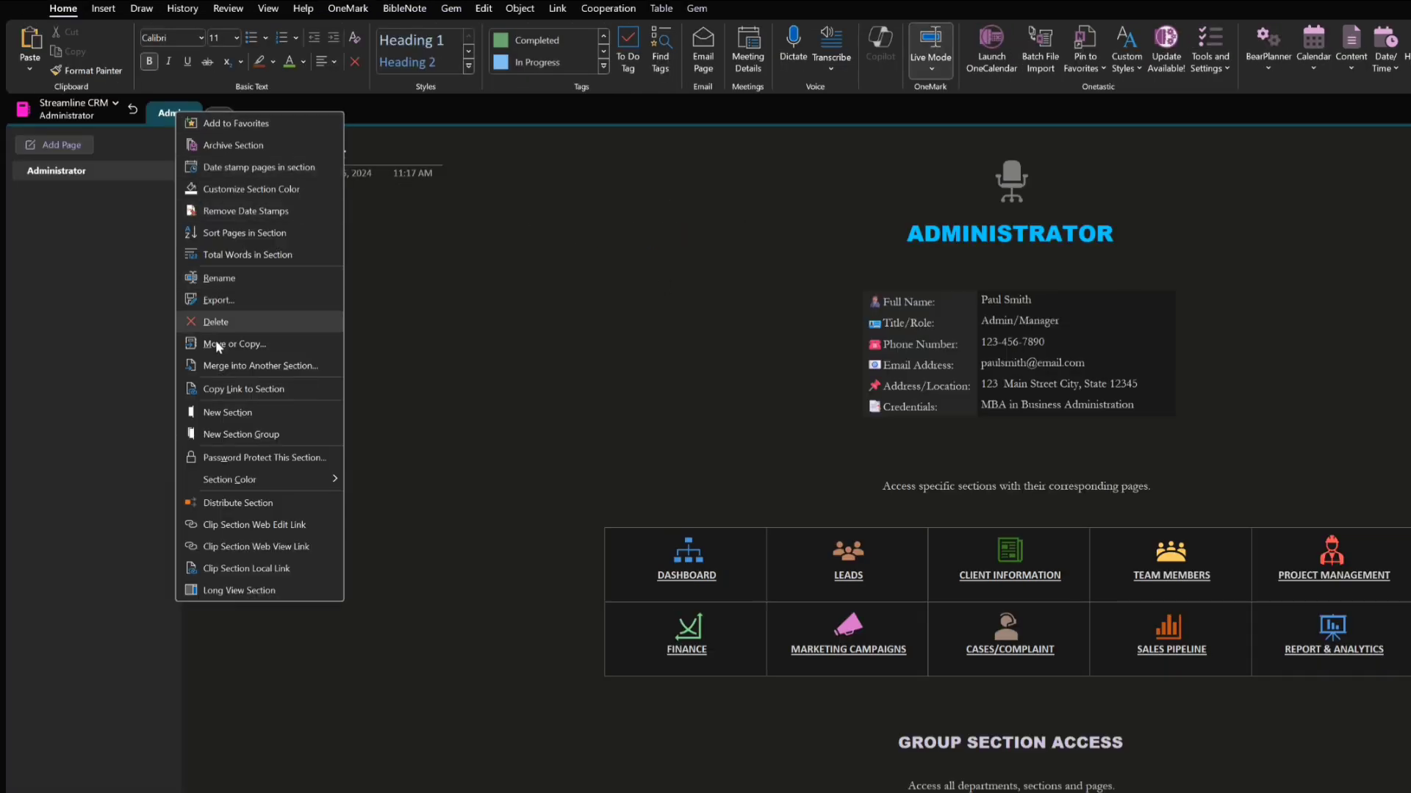
click(217, 461)
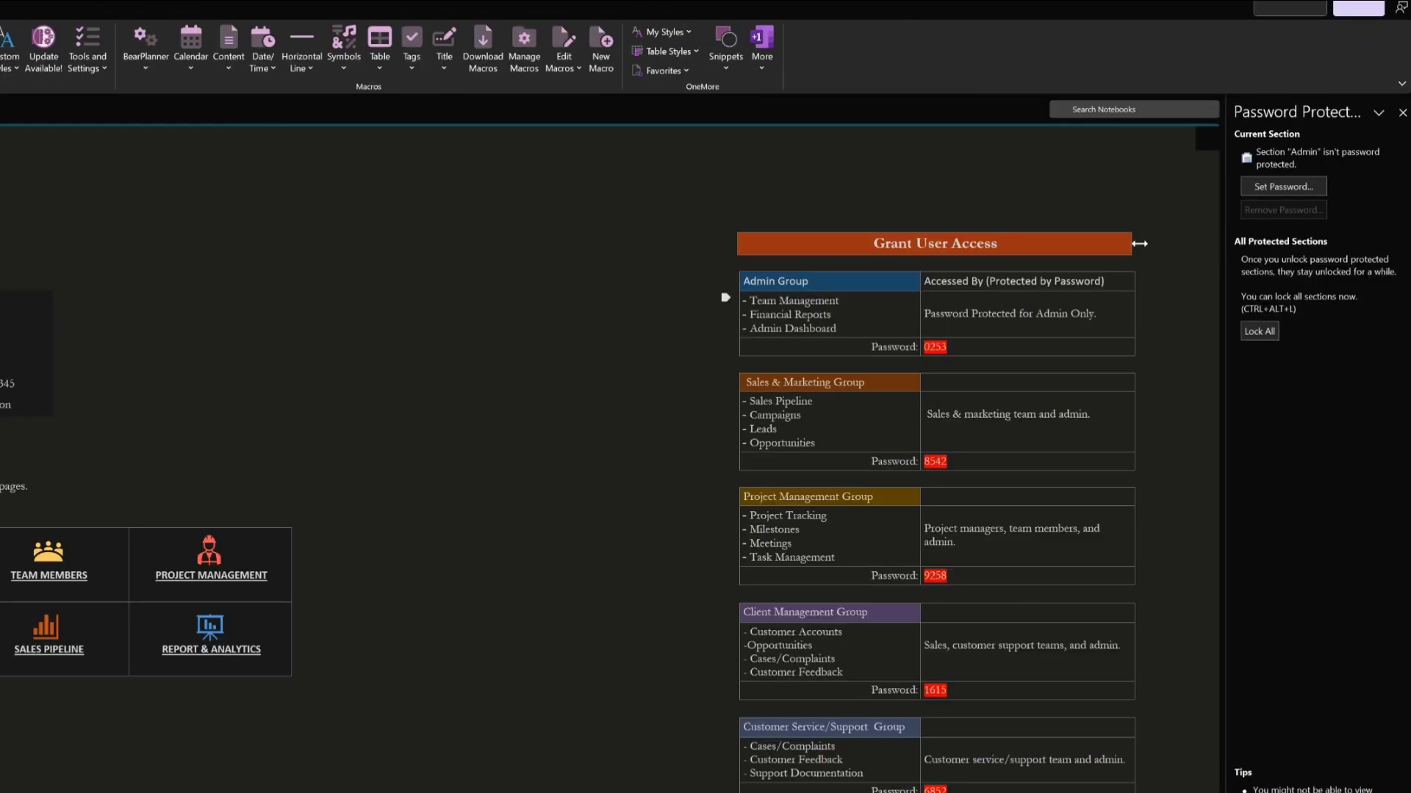
click(1283, 186)
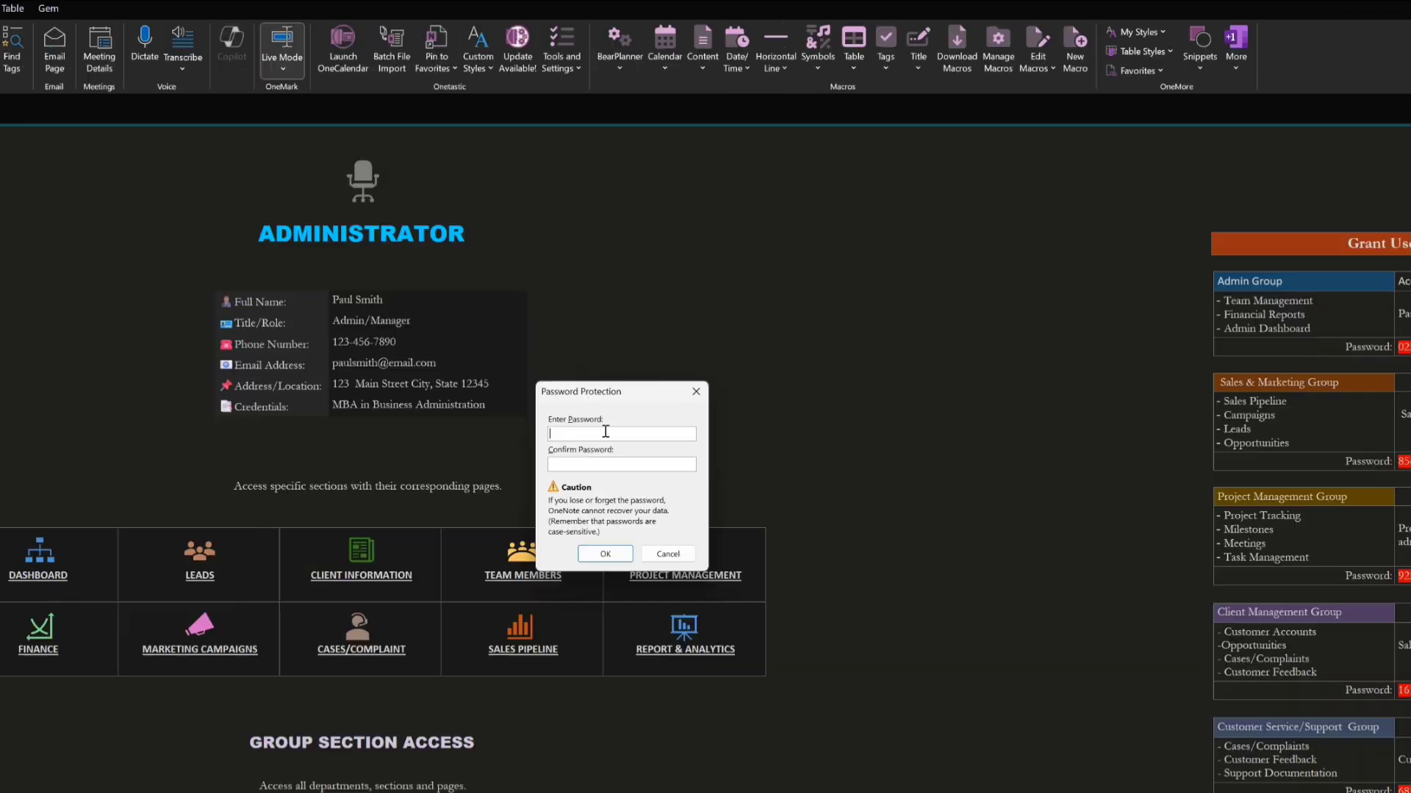
text(1234)
text(1234)
click(603, 555)
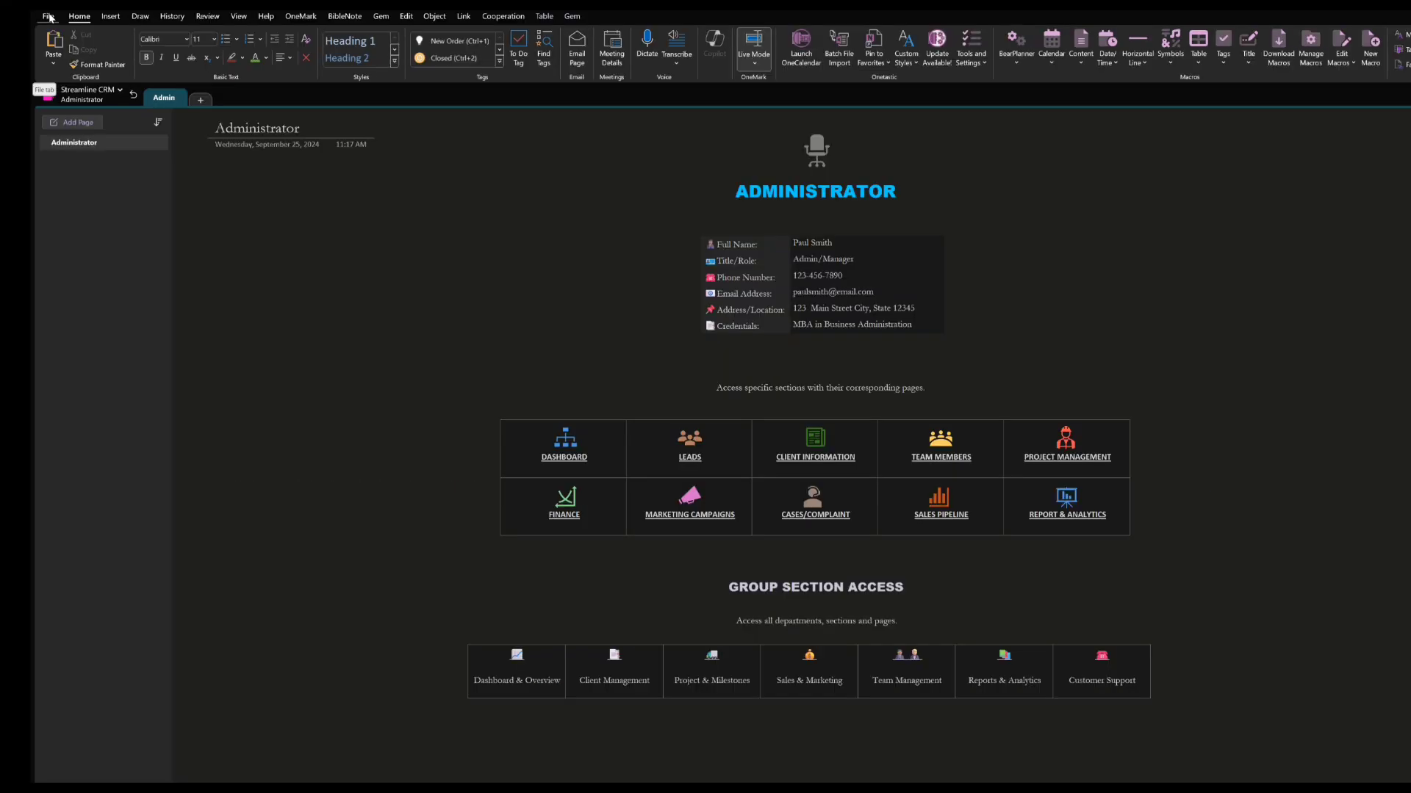
Examine the Passwords settings in the advanced options, including the time choices for automatically locking protected sections
click(49, 18)
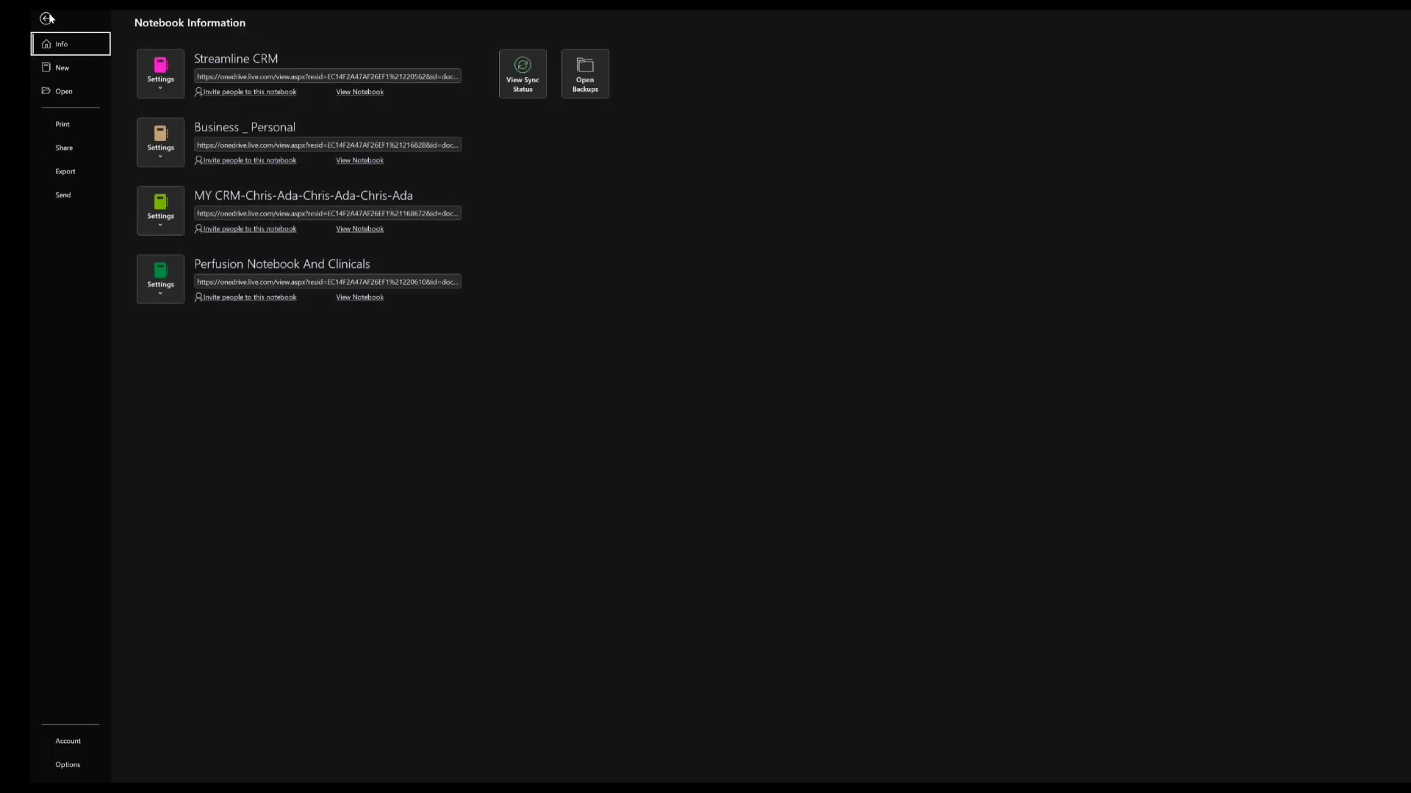
click(67, 765)
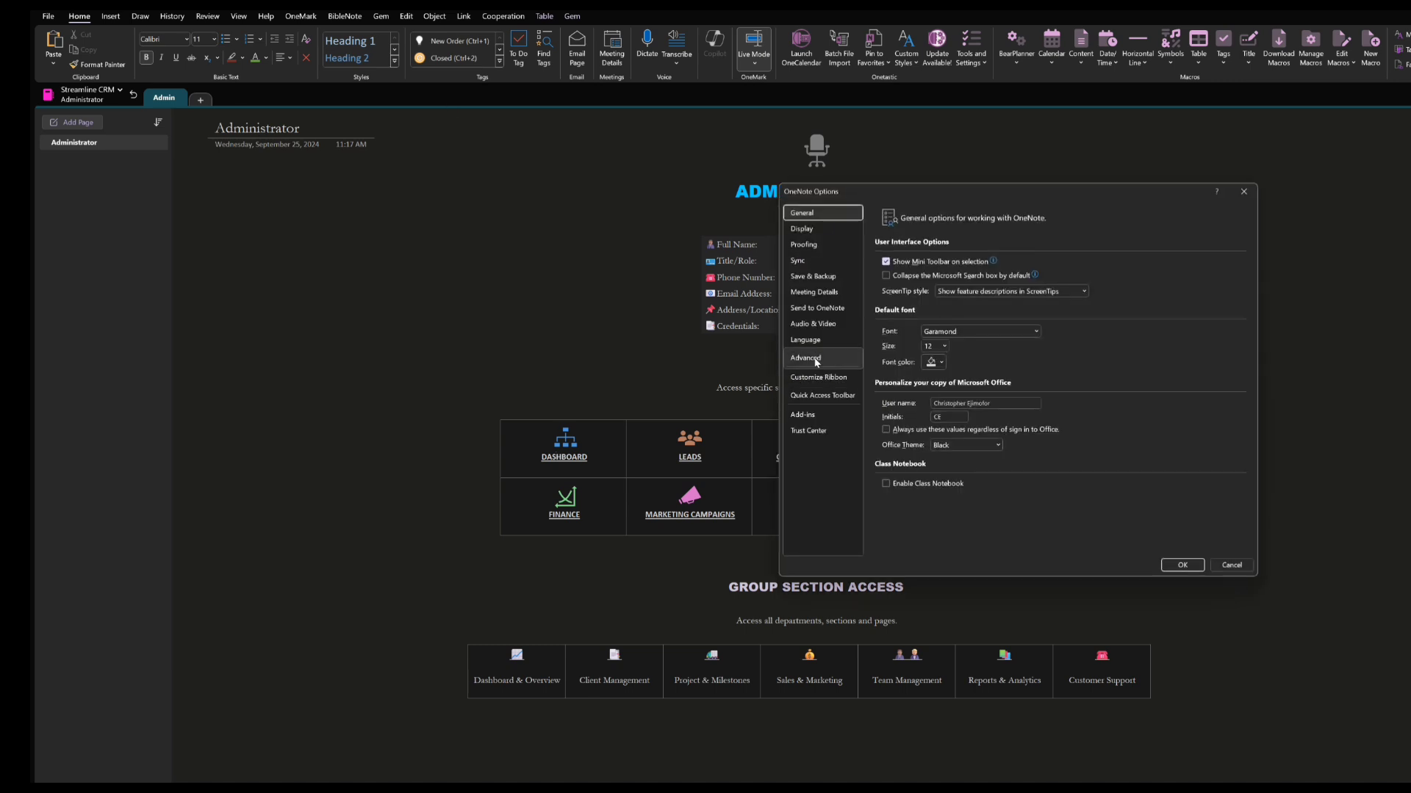
click(808, 358)
scroll(1058, 350, down, 2)
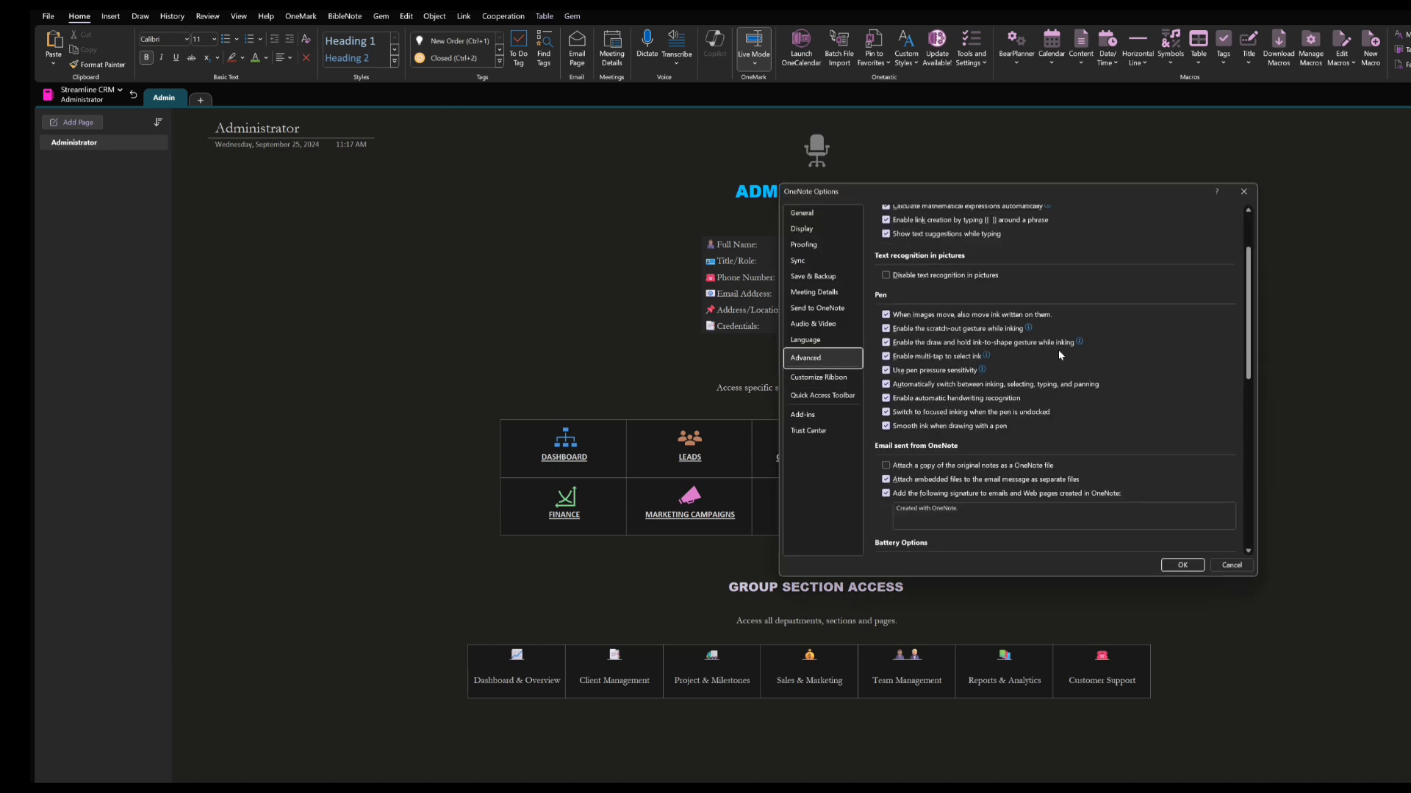
scroll(1058, 350, down, 3)
scroll(1057, 350, down, 3)
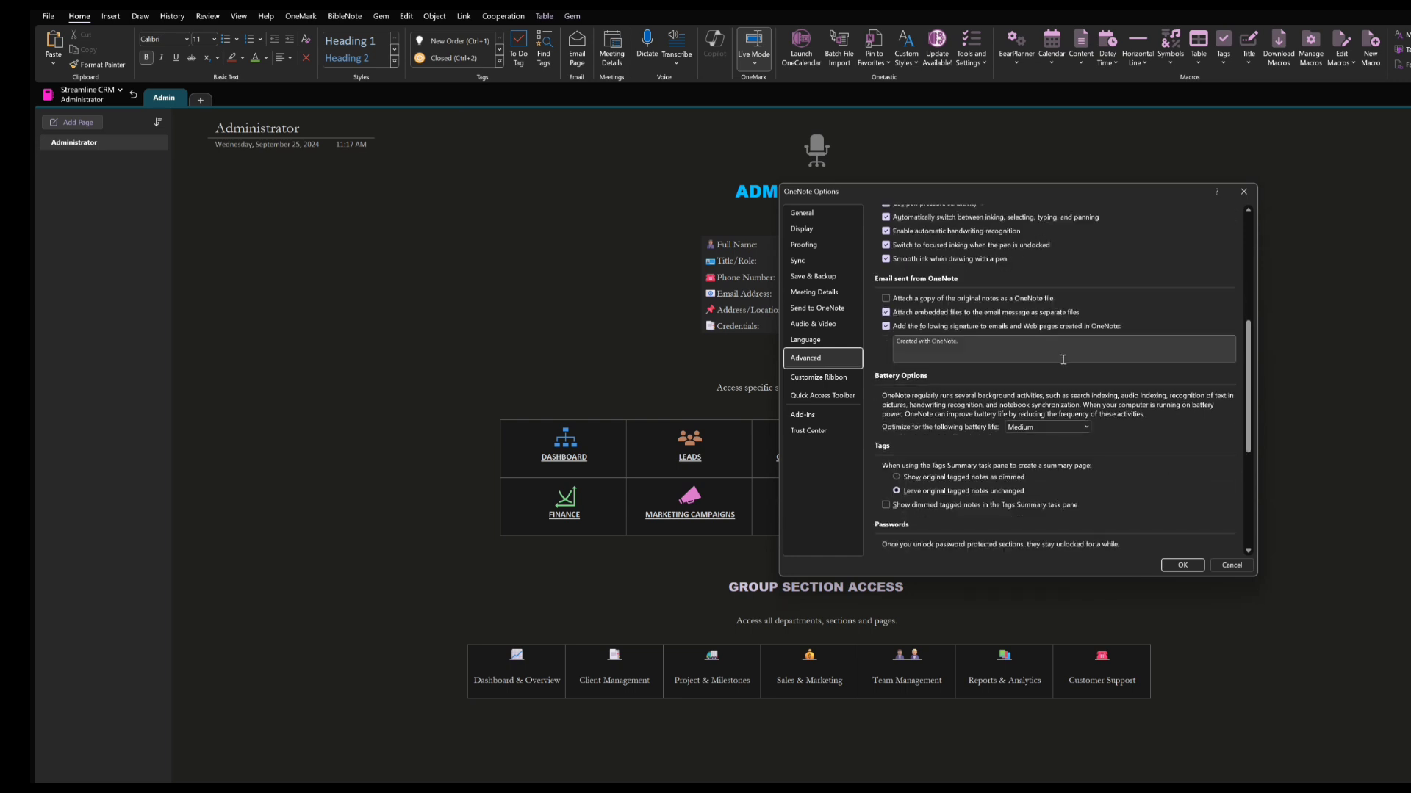
scroll(1253, 437, down, 3)
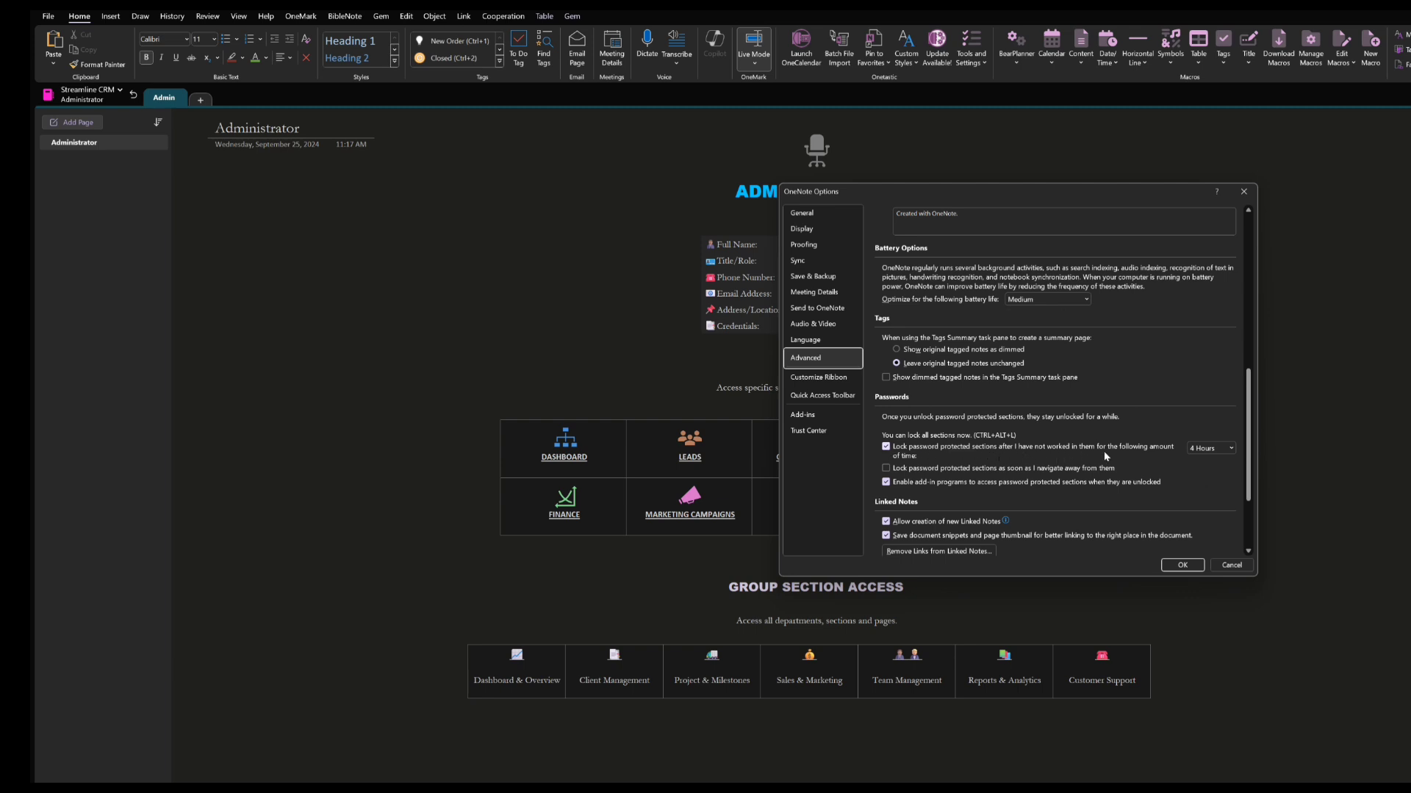
click(1232, 449)
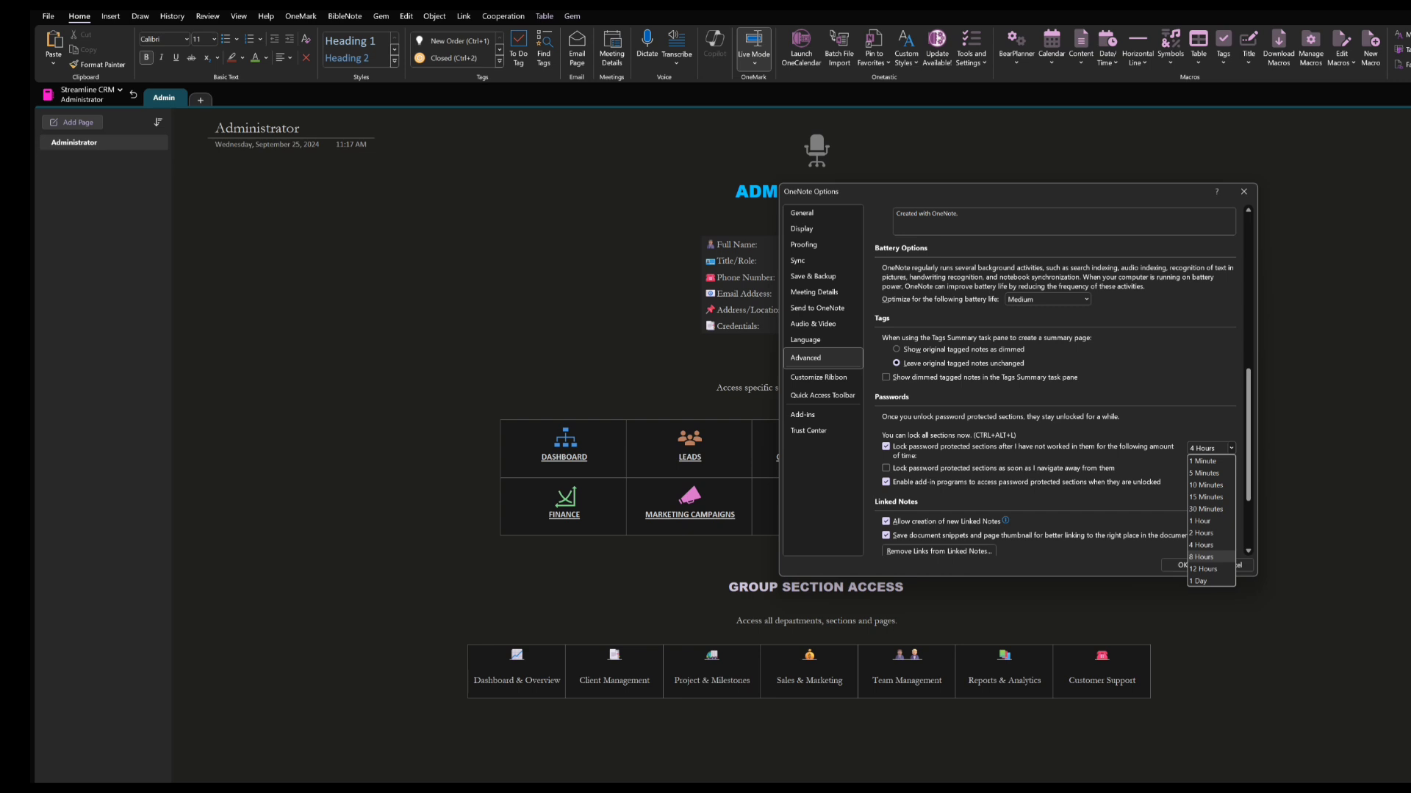
click(1288, 473)
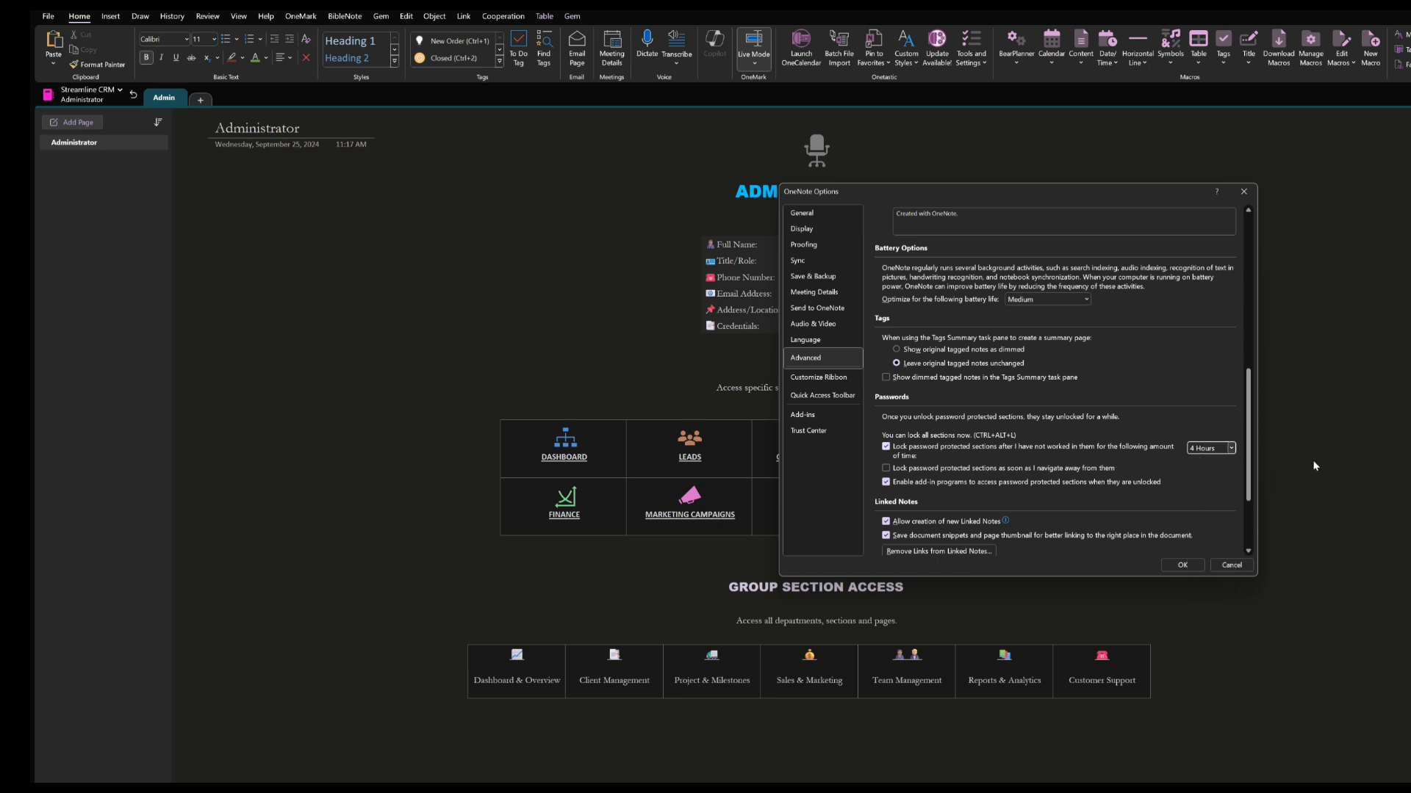
click(1186, 566)
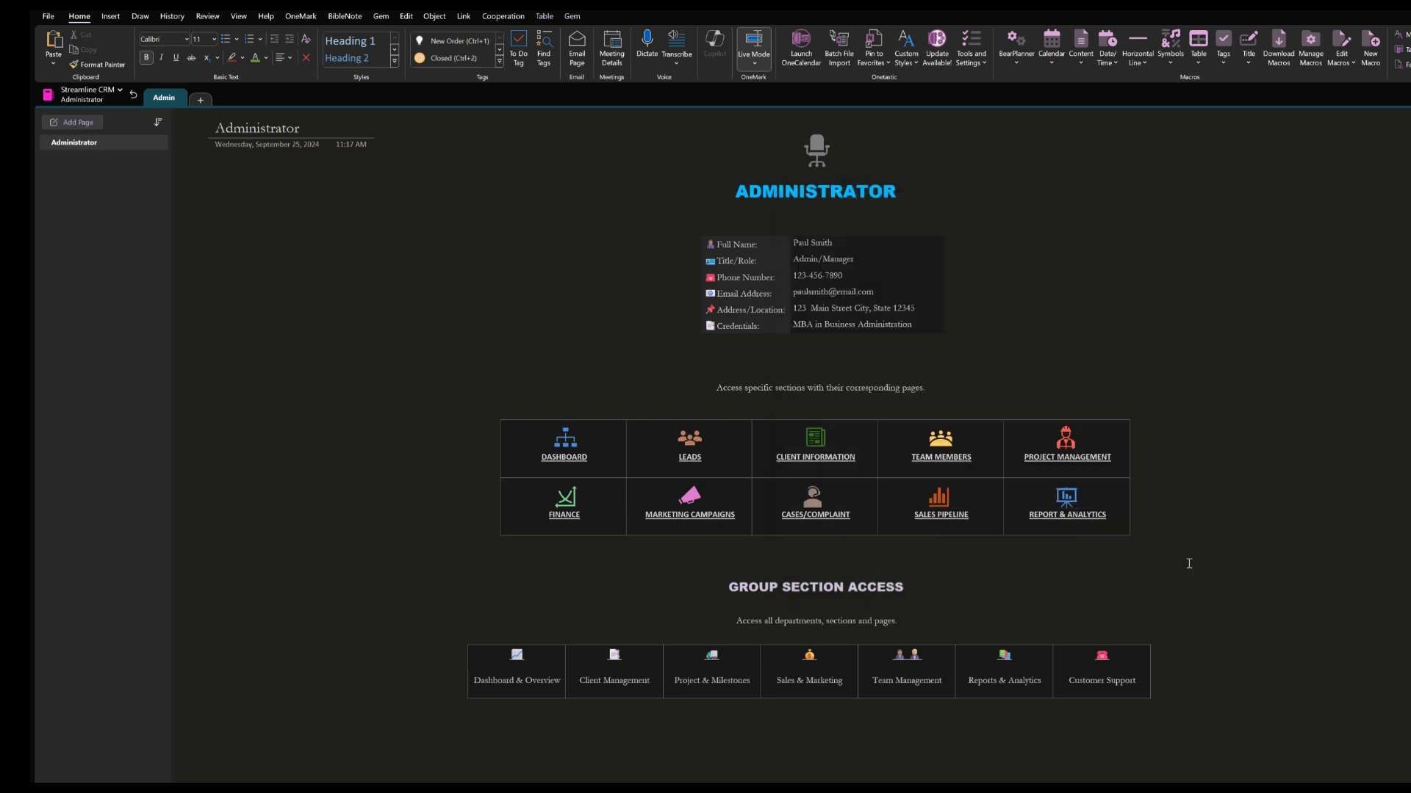
Return to the Start Here page and follow the Assign Access link under Grant Access to Teams
click(133, 94)
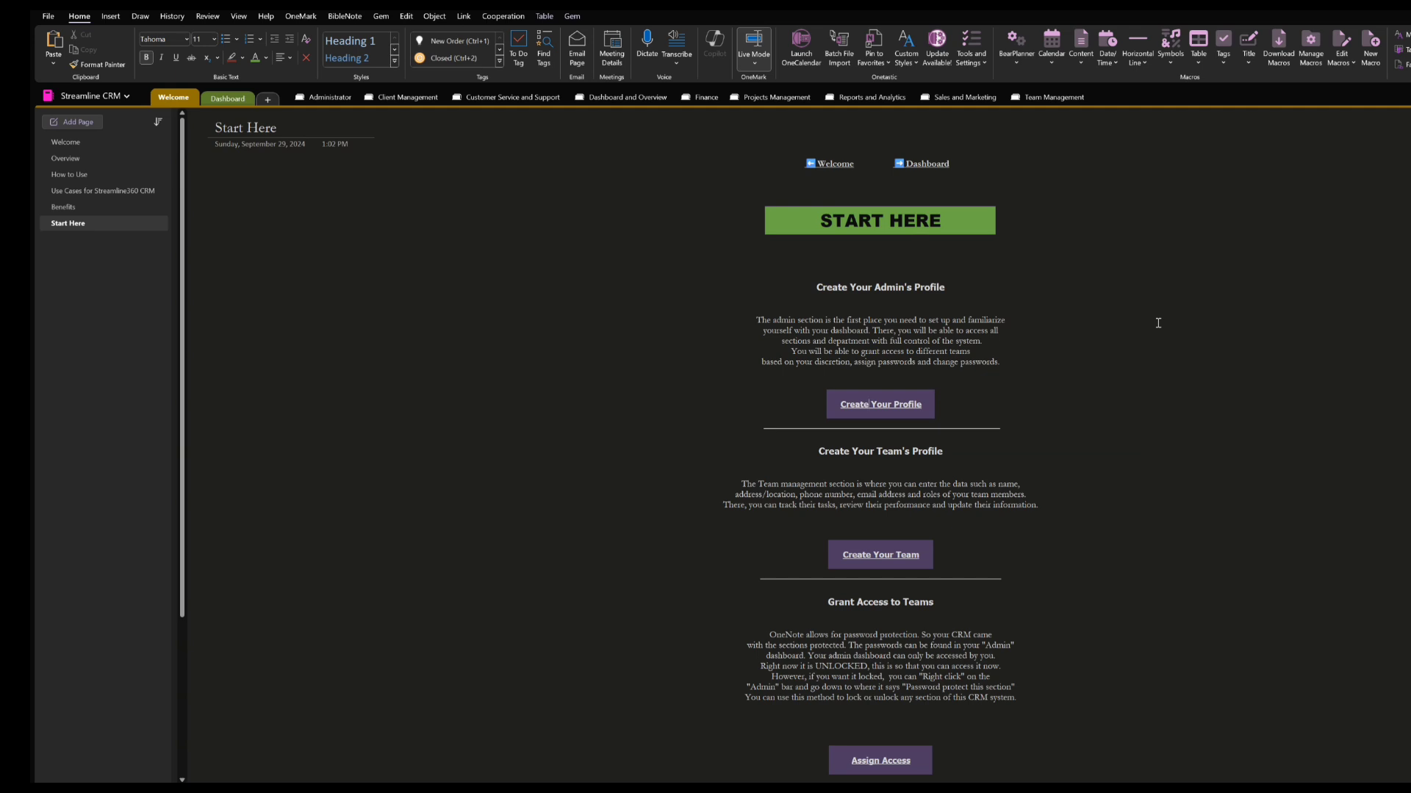
scroll(1158, 323, down, 2)
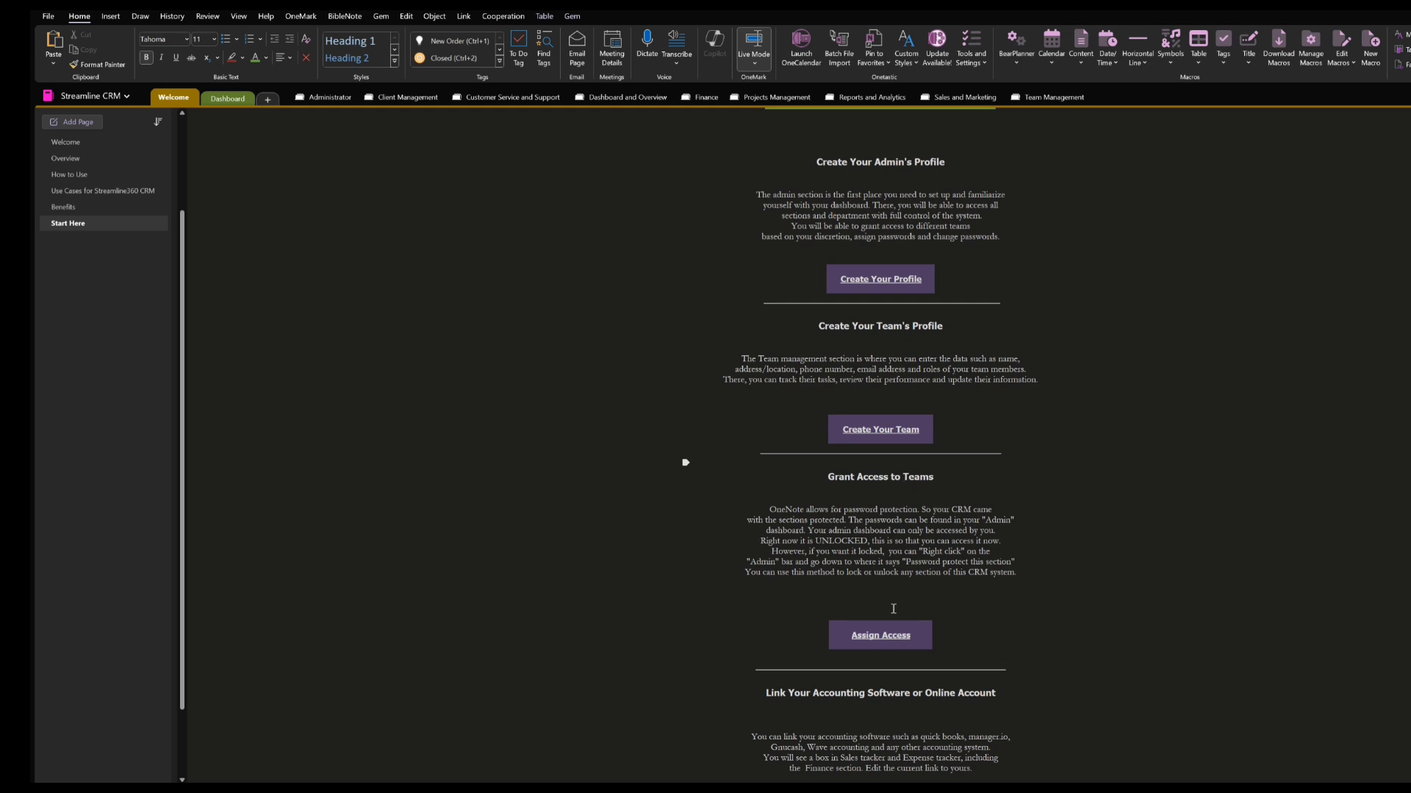
click(881, 637)
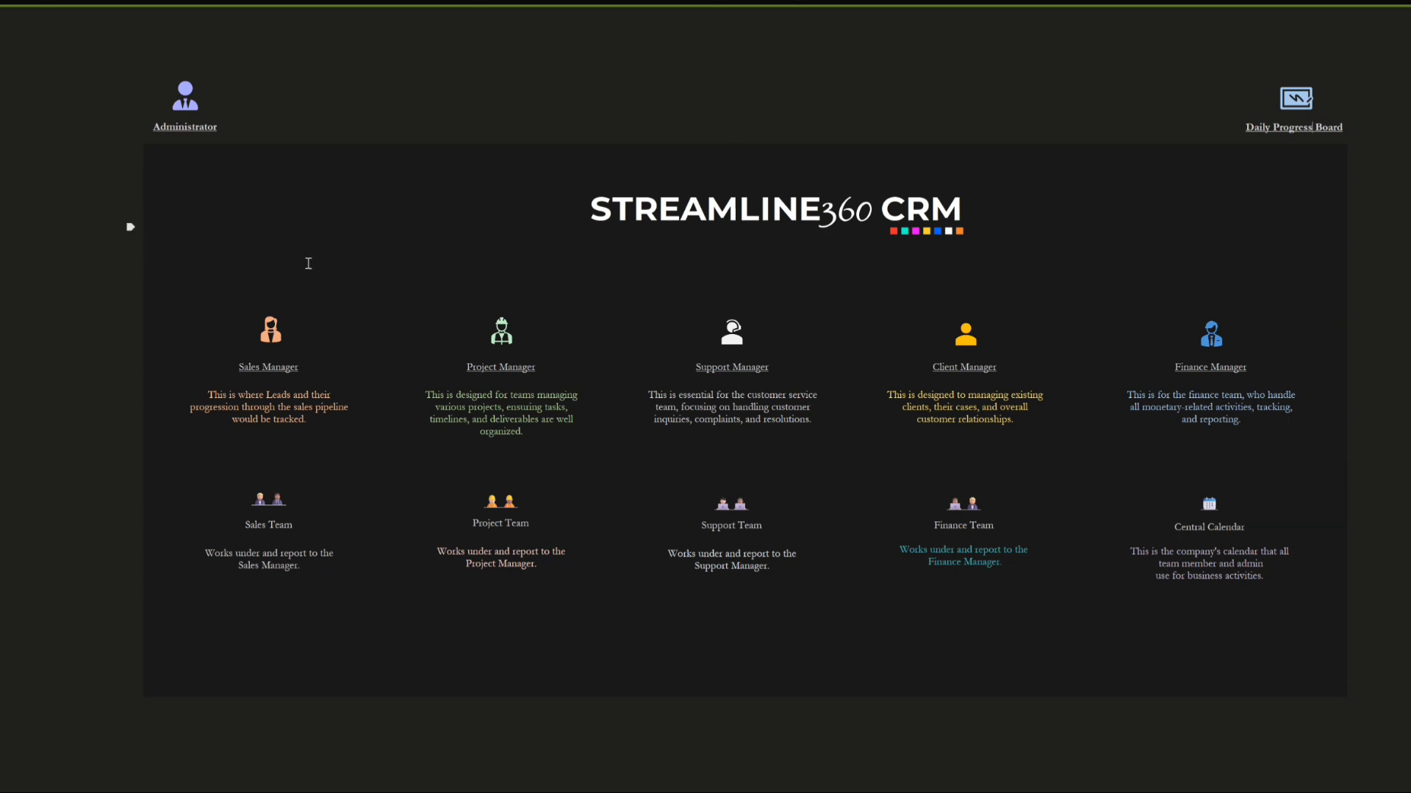
Open the Sales Manager area from the CRM dashboard and unlock the Opportunities section with its password
click(284, 372)
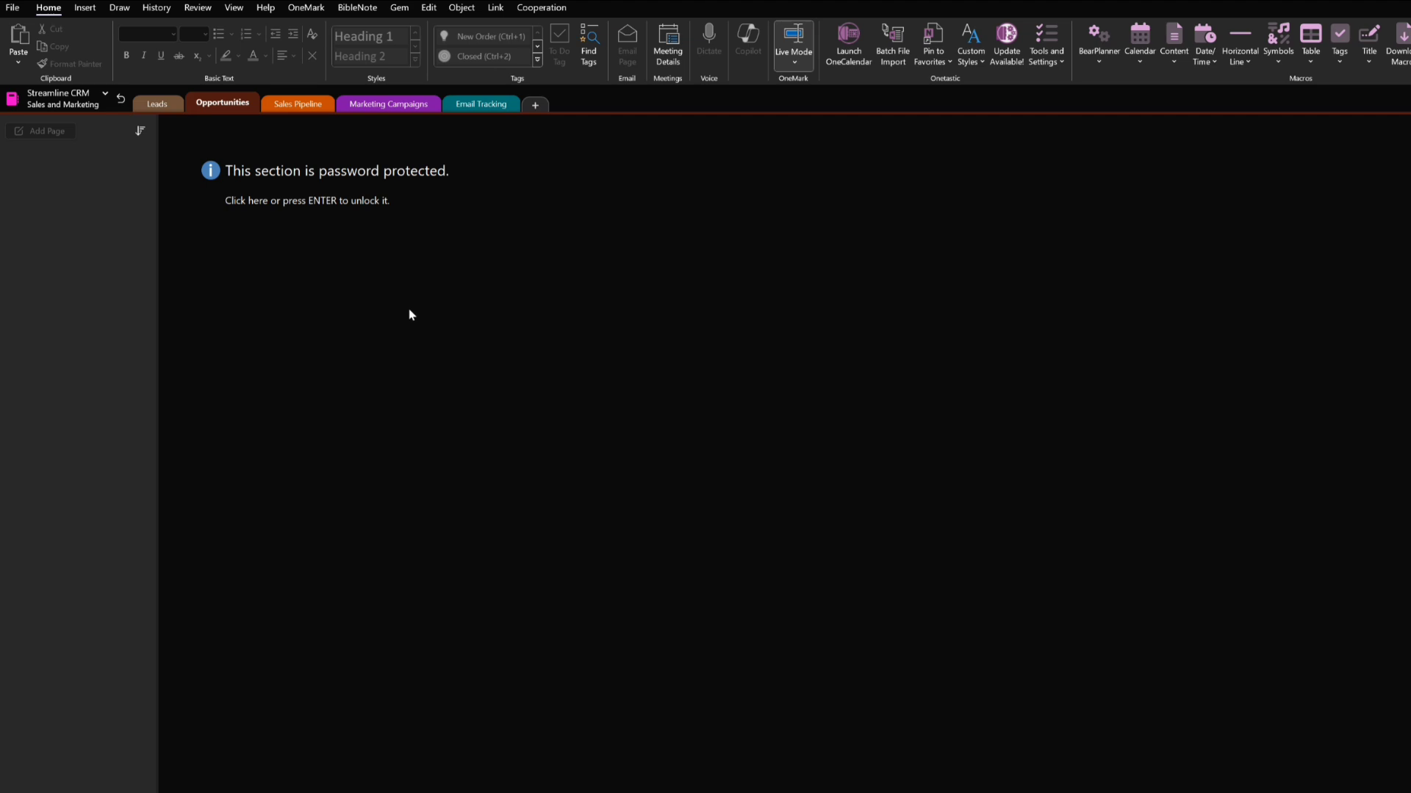
key(Return)
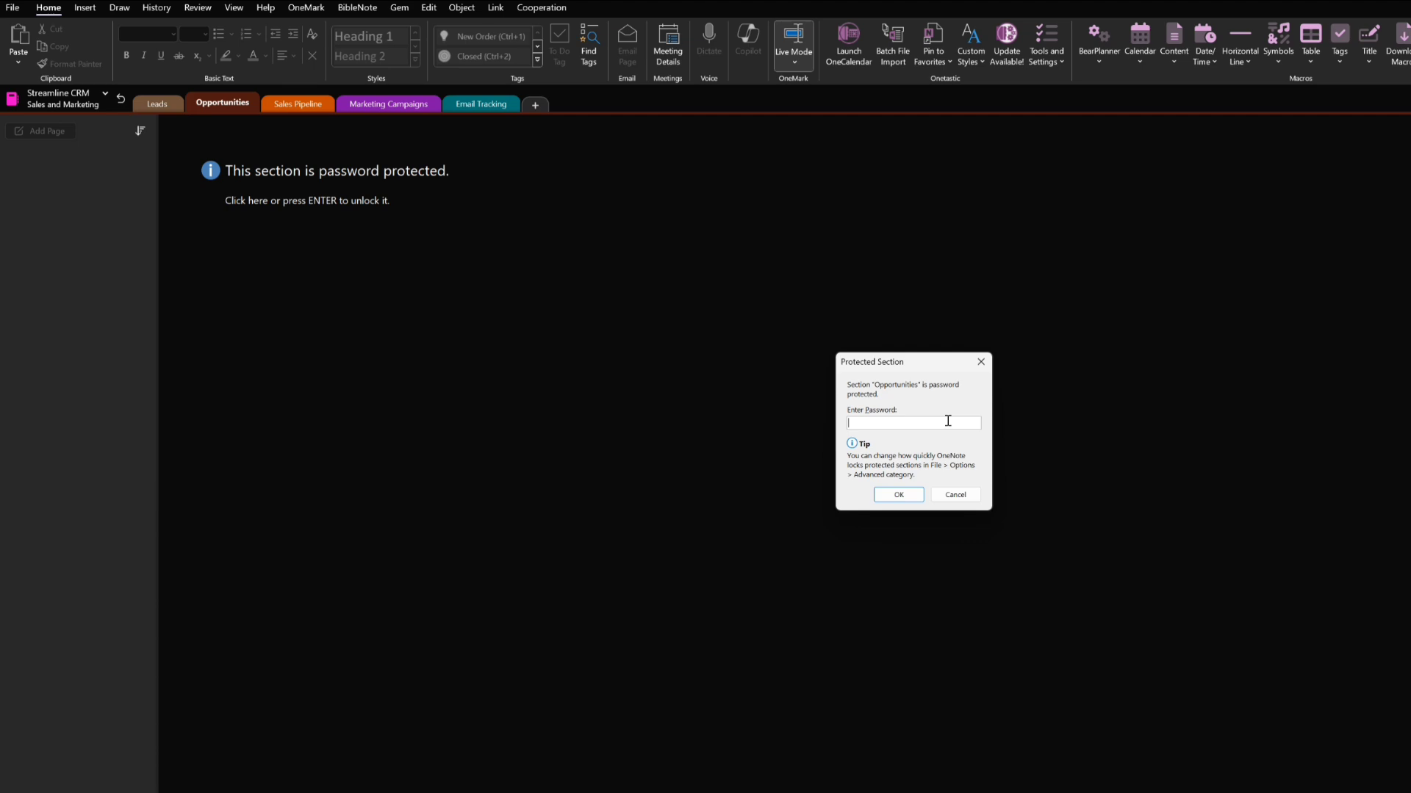
text(****)
key(Return)
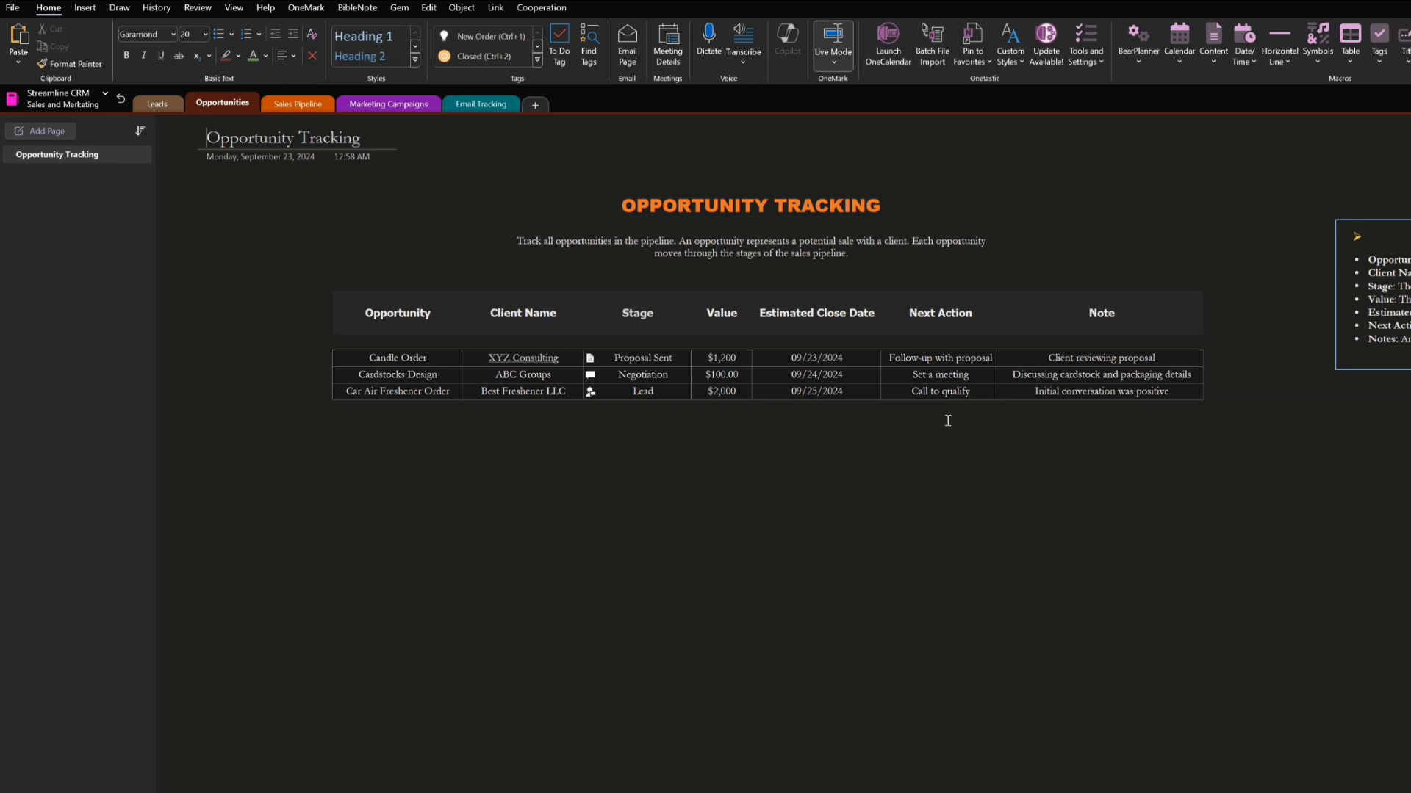
Switch to the Leads section and unlock it by entering the section password
click(172, 105)
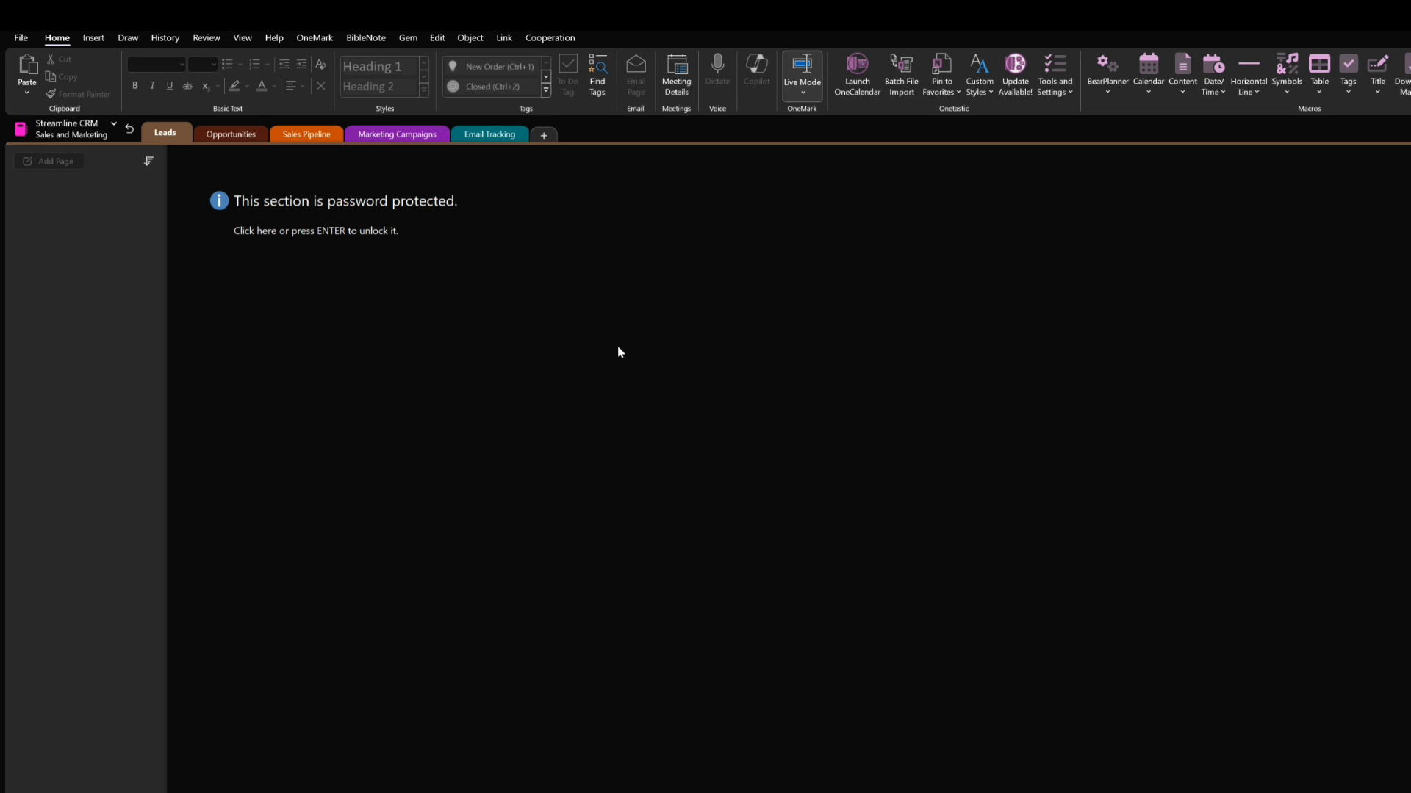
key(Return)
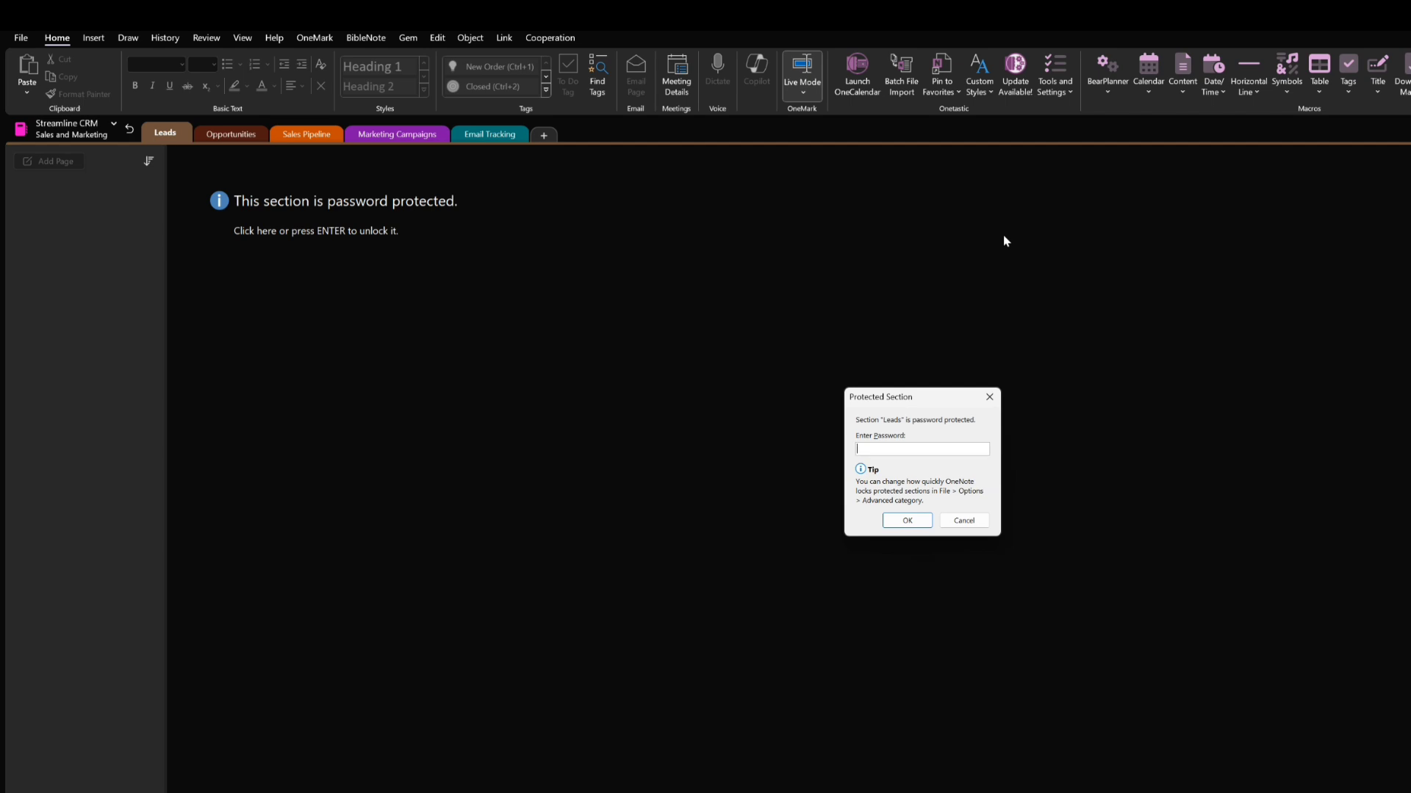
text(******)
key(Return)
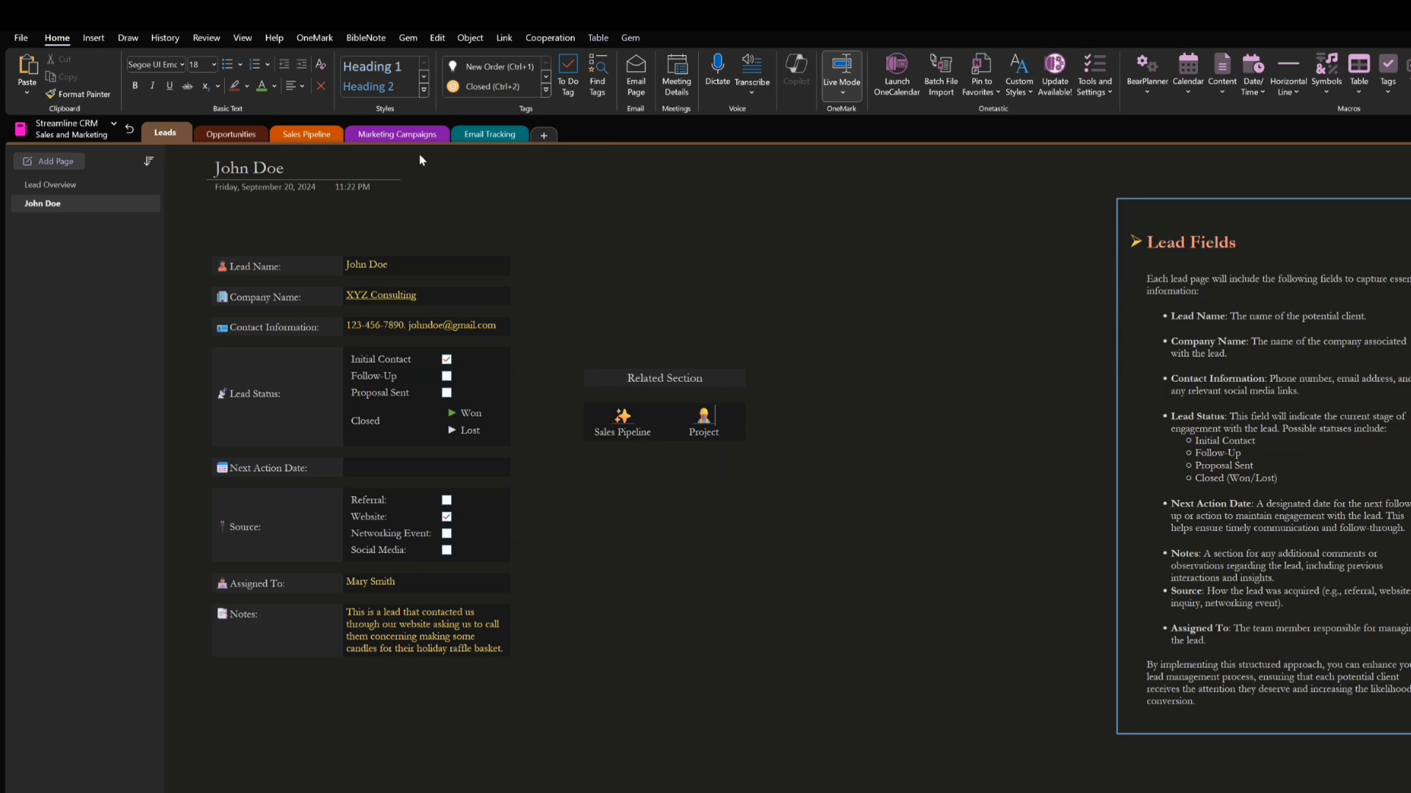
Switch to the Sales Pipeline section and enter its password to unlock the pages
click(311, 139)
click(814, 368)
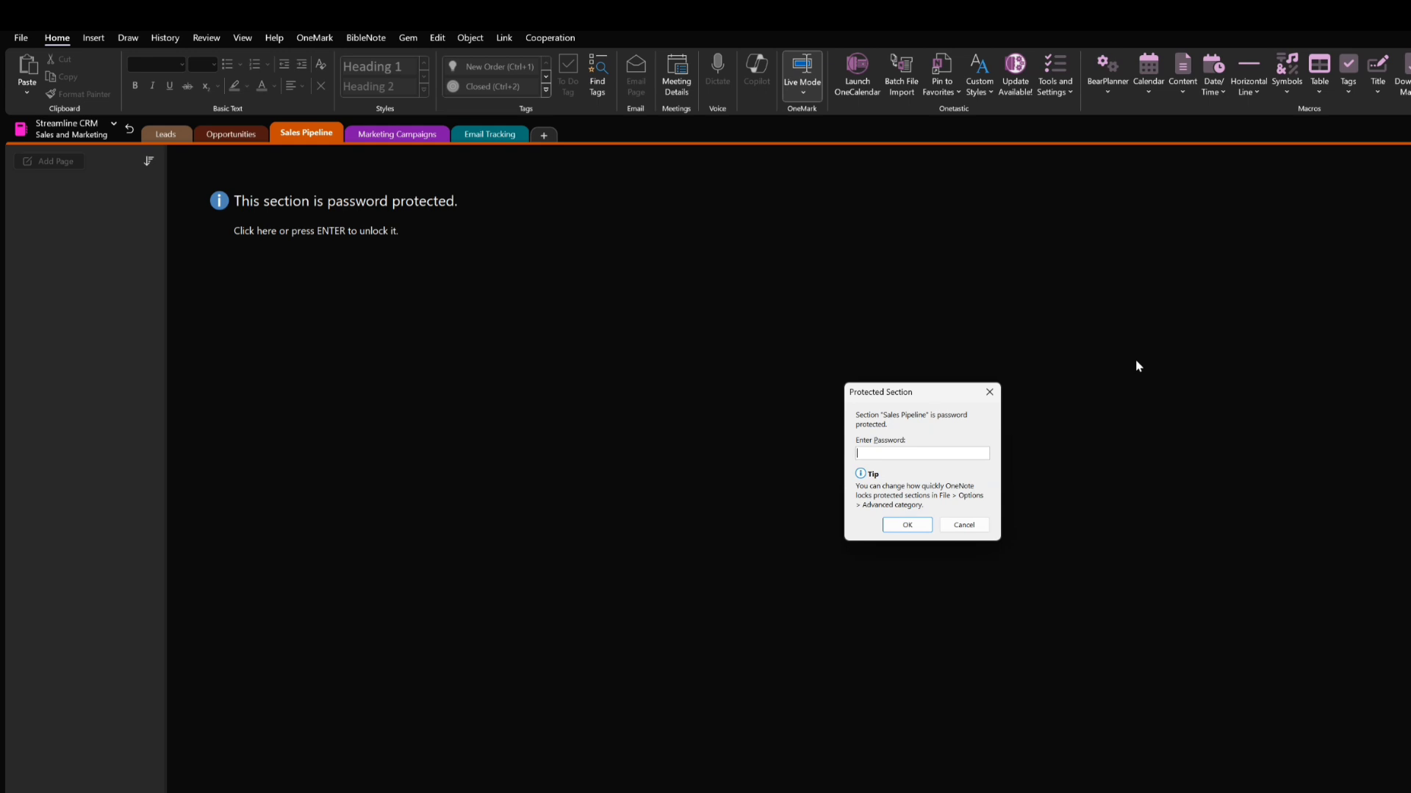
text(*****)
key(Return)
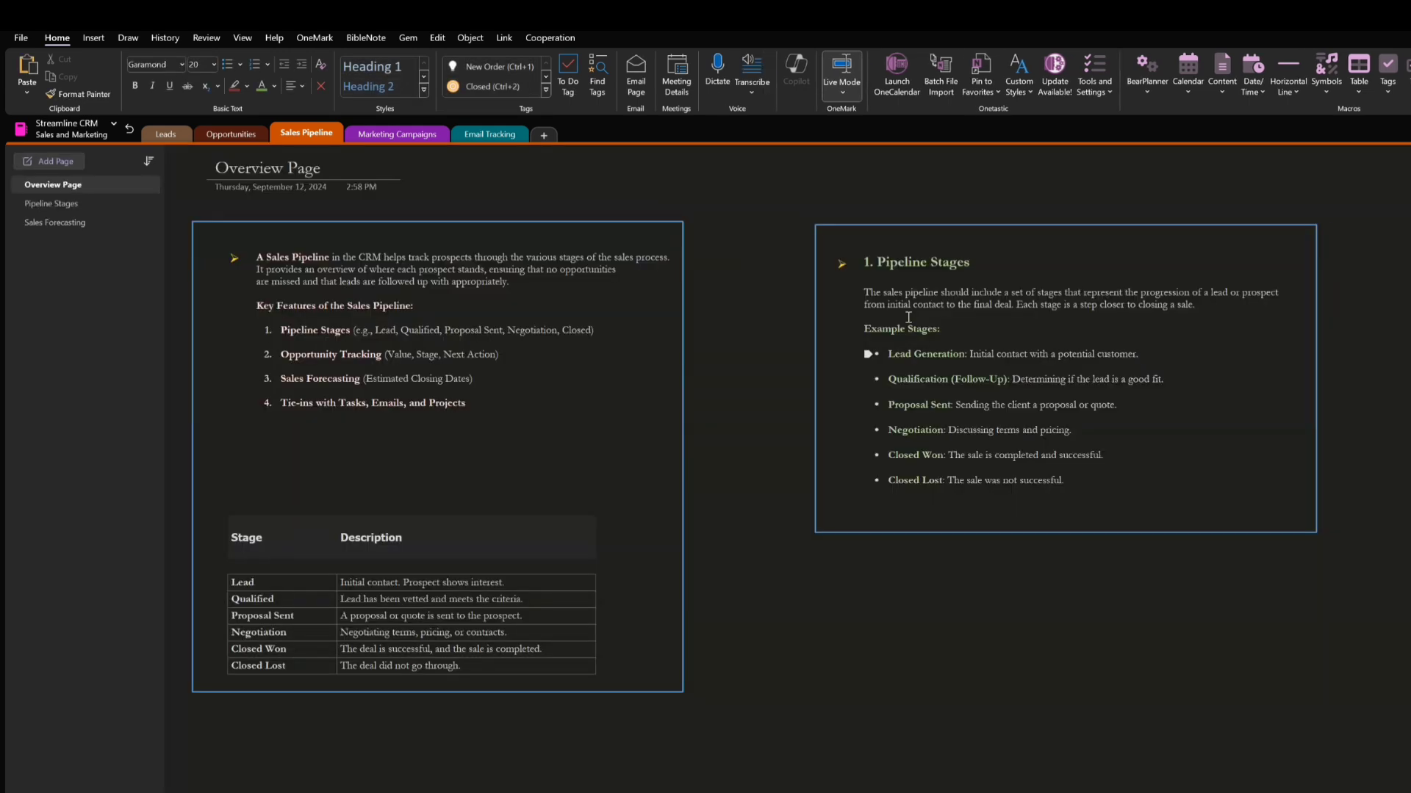
Switch to the Marketing Campaigns section and unlock it by entering the section password
click(400, 135)
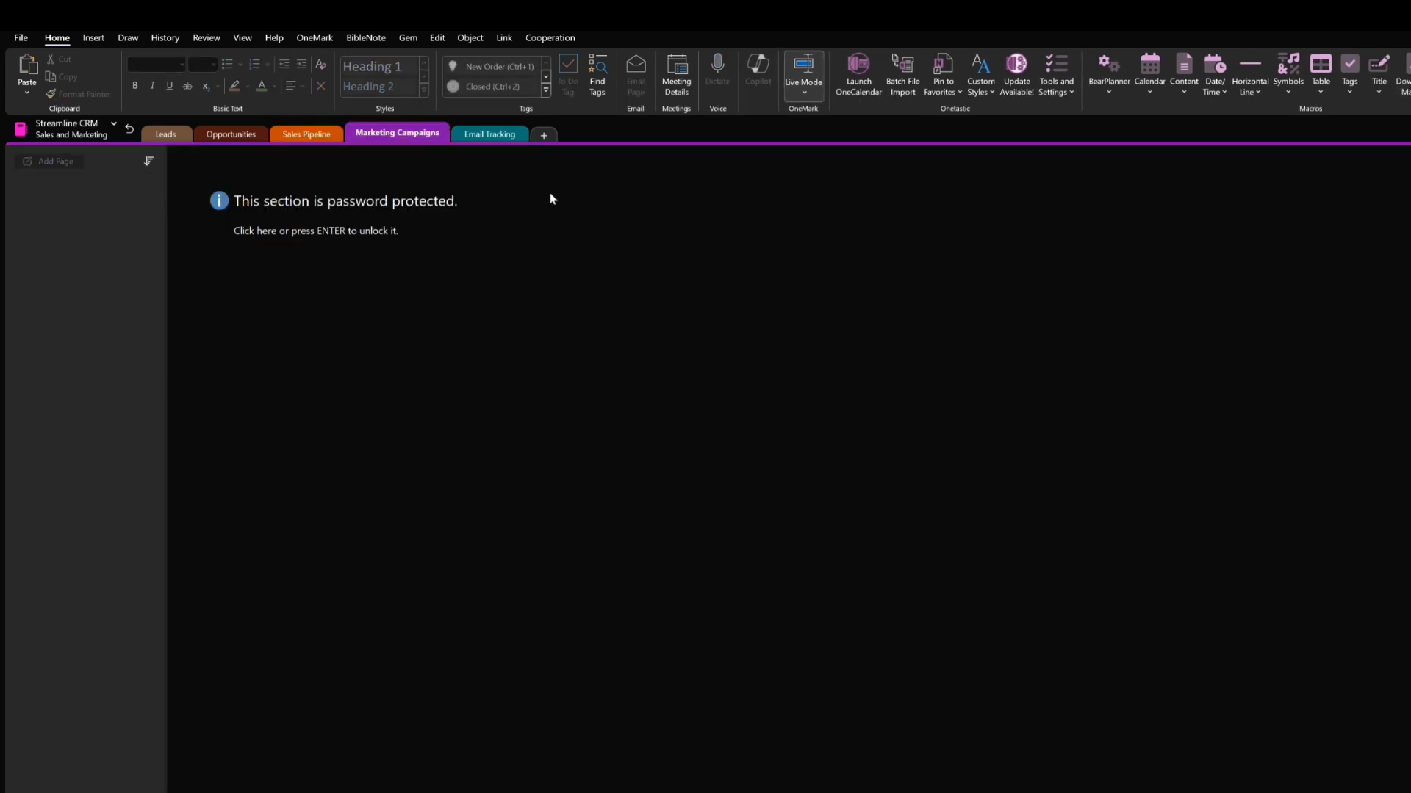
click(895, 383)
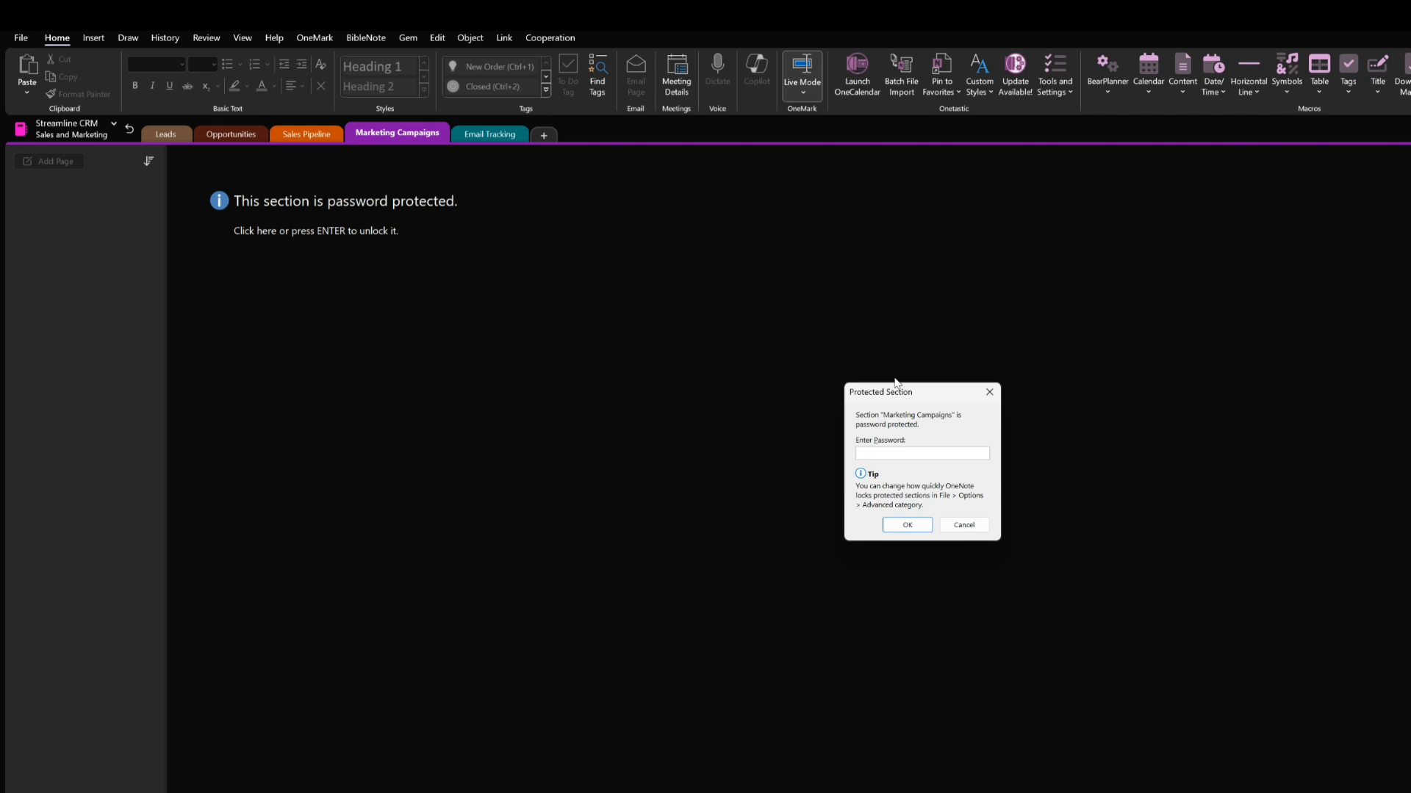
text(••••)
key(Return)
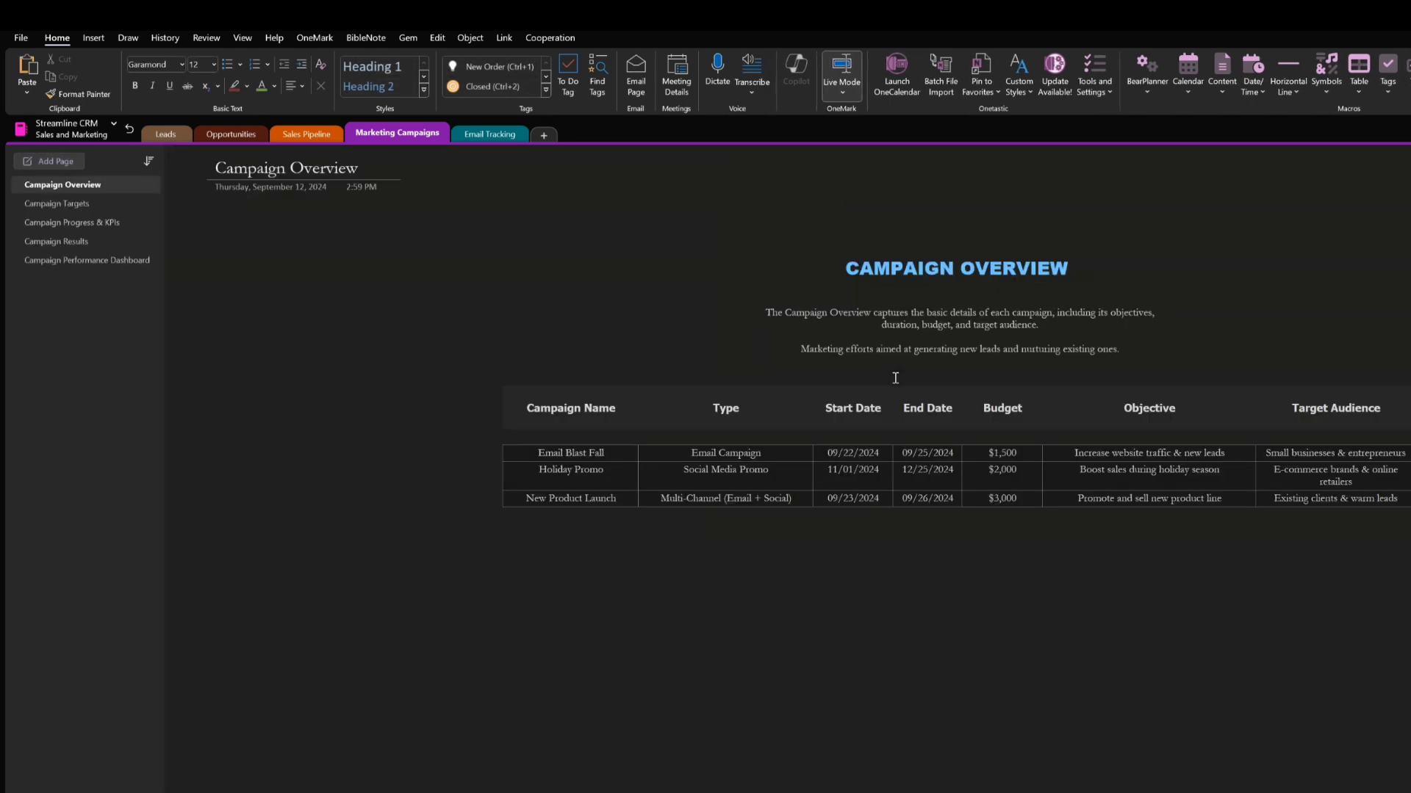
Open the Email Tracking section and enter its password to unlock the pages
click(502, 140)
click(836, 432)
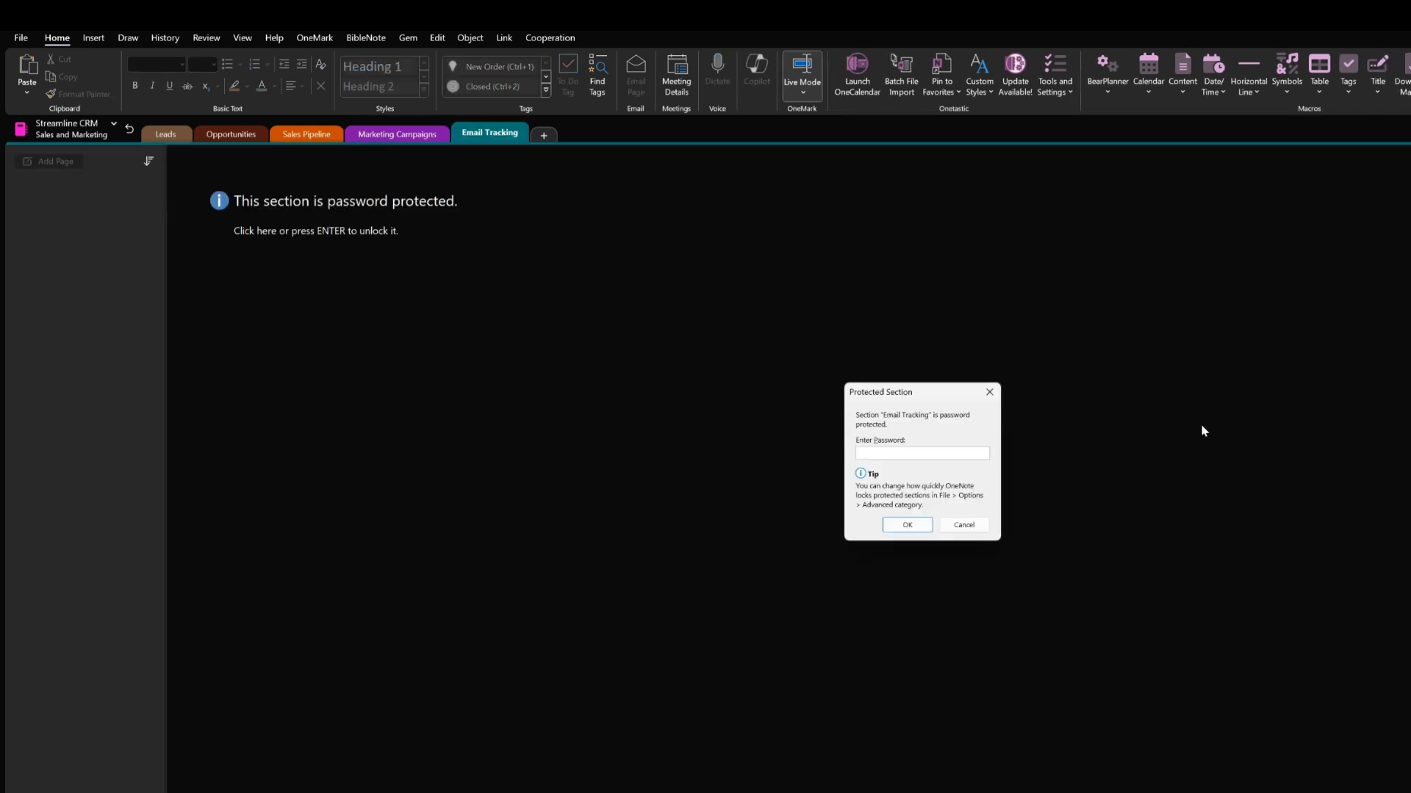
text(••••)
key(Return)
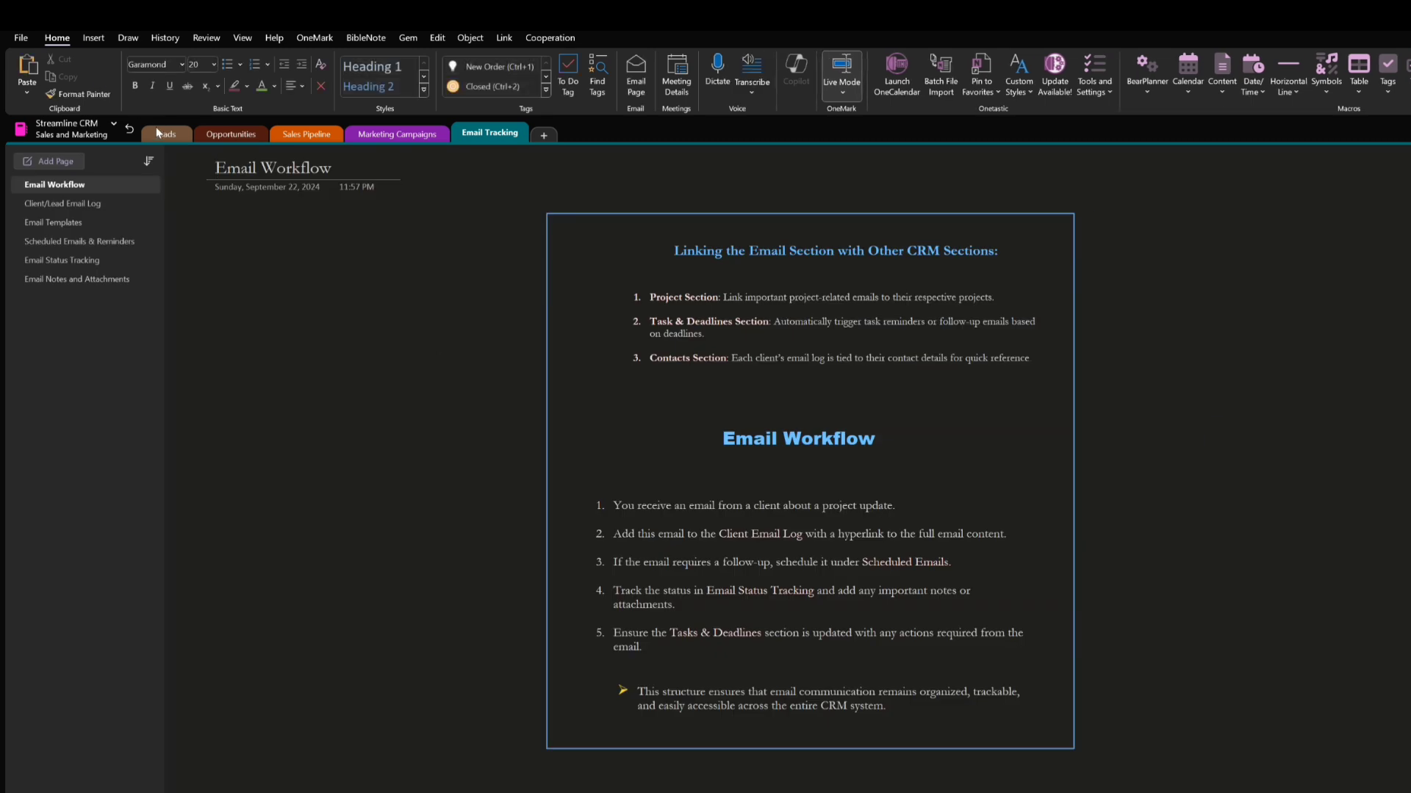
Return to the Leads section and open the listed lead's page from the Lead Overview table
click(157, 133)
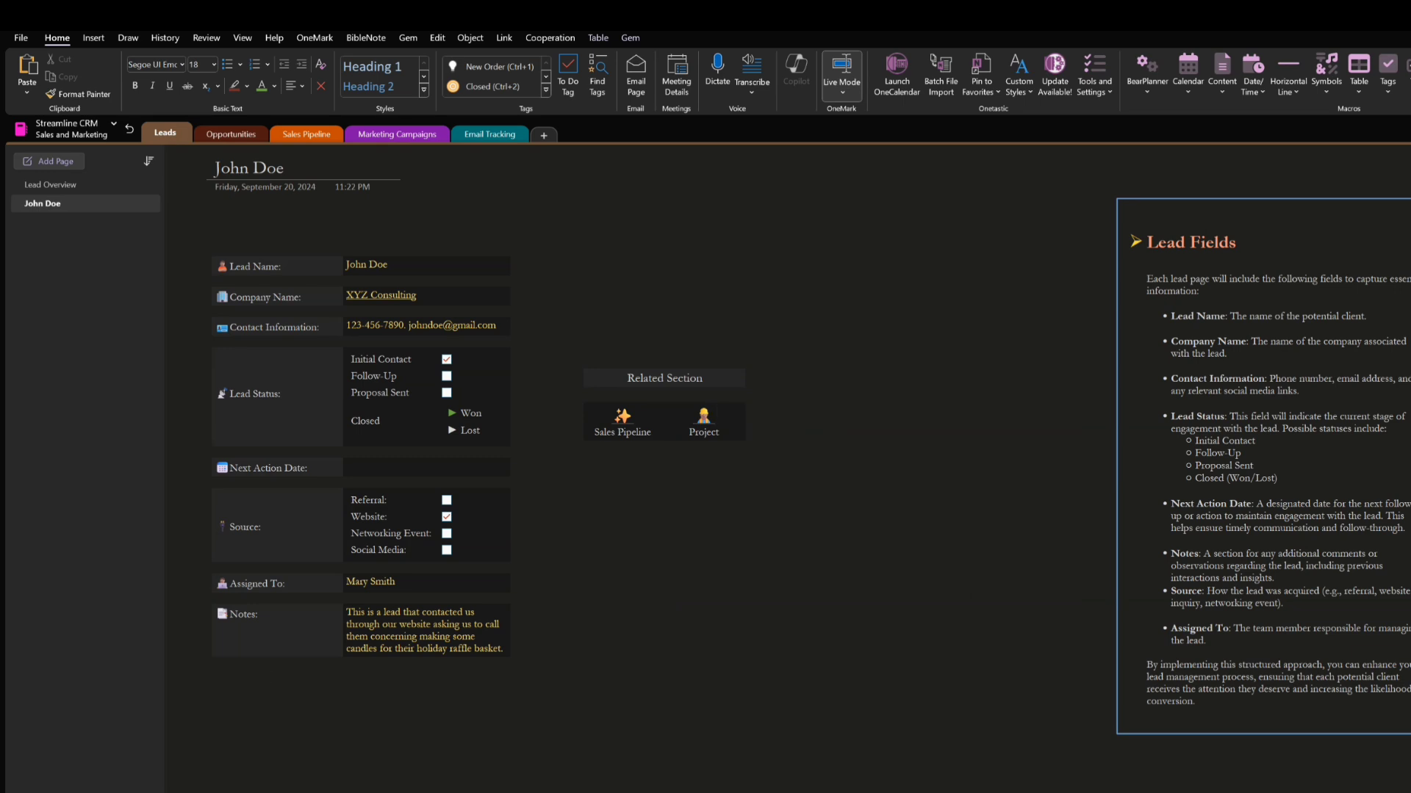
click(98, 184)
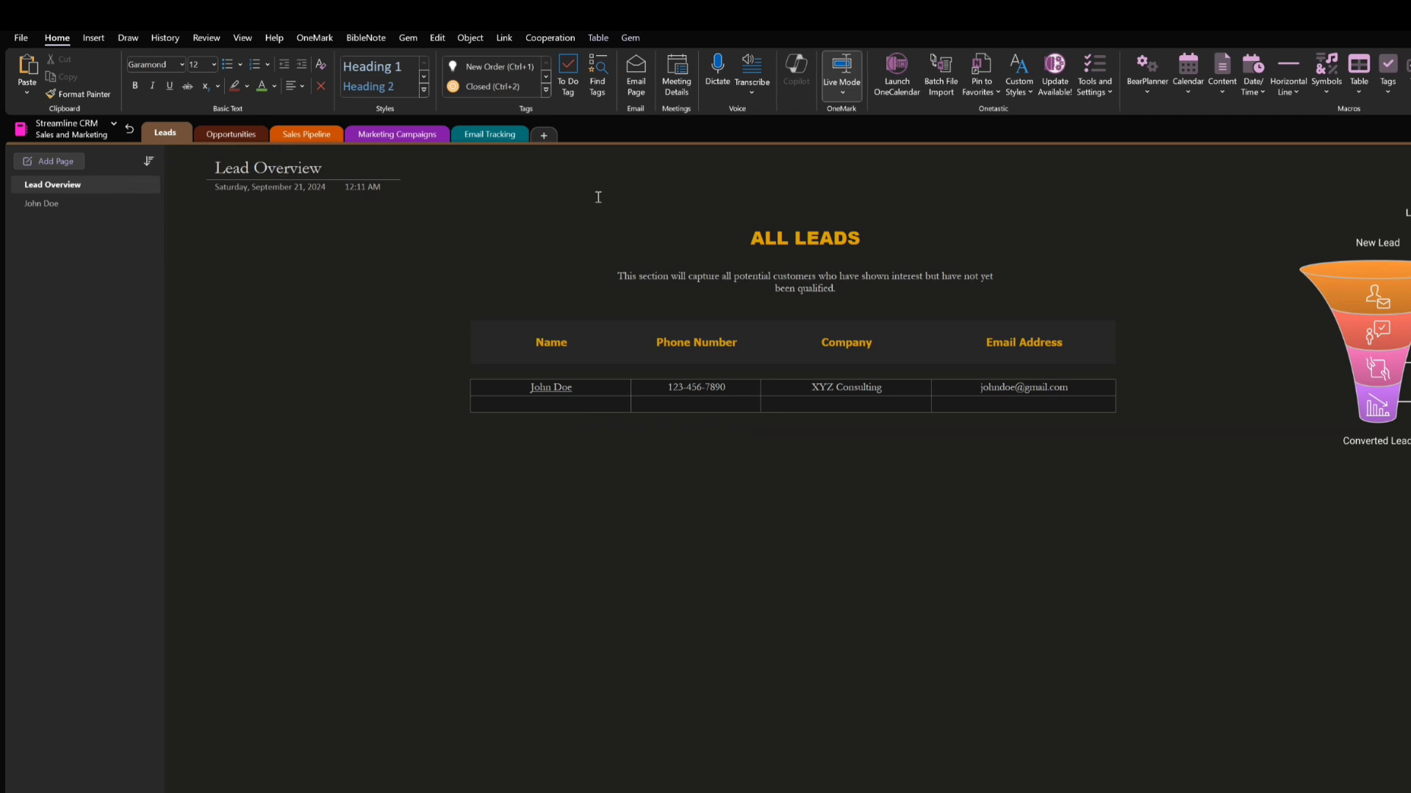
click(548, 387)
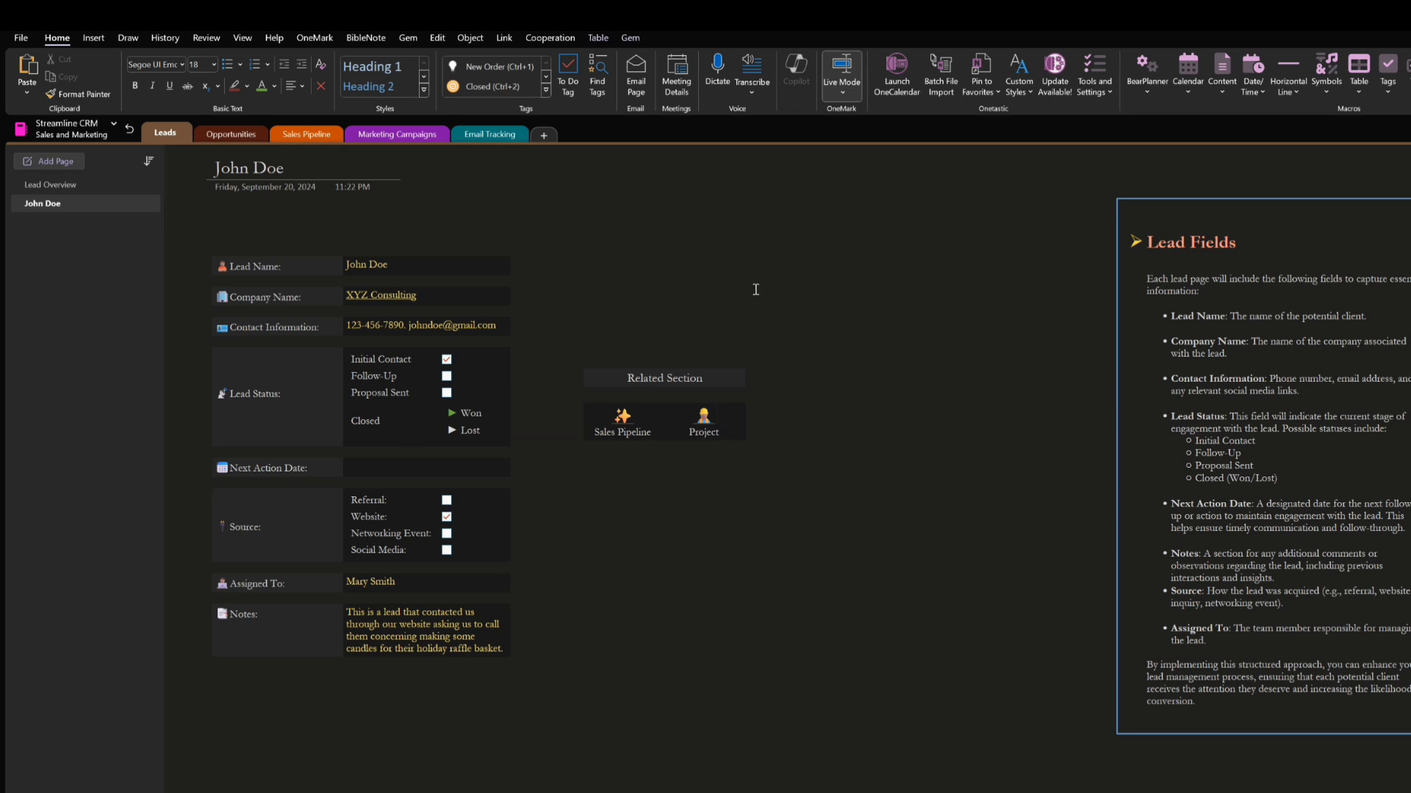
Recolour the green bullet beside Won in the Lead Status field to match the Lost bullet
click(451, 413)
click(453, 415)
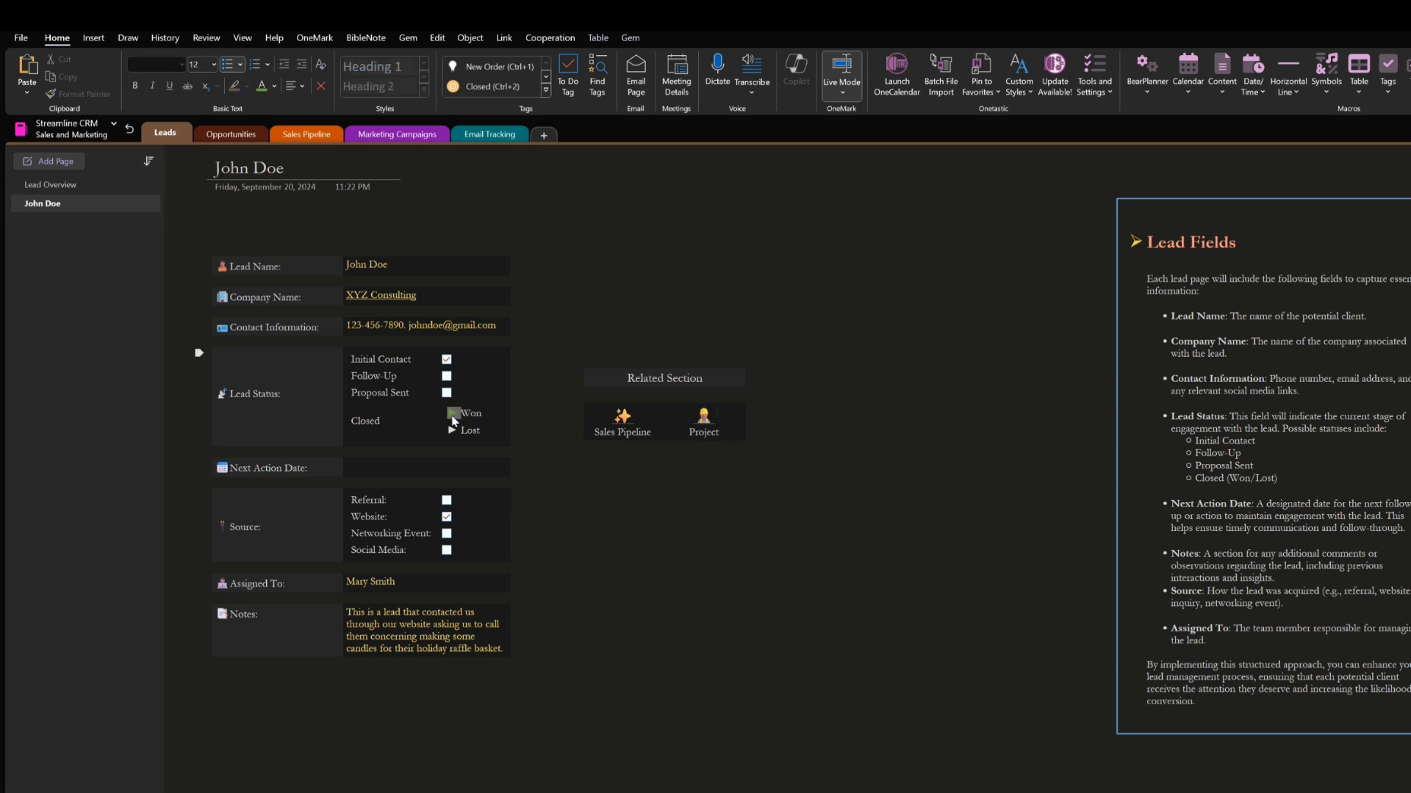
right_click(453, 420)
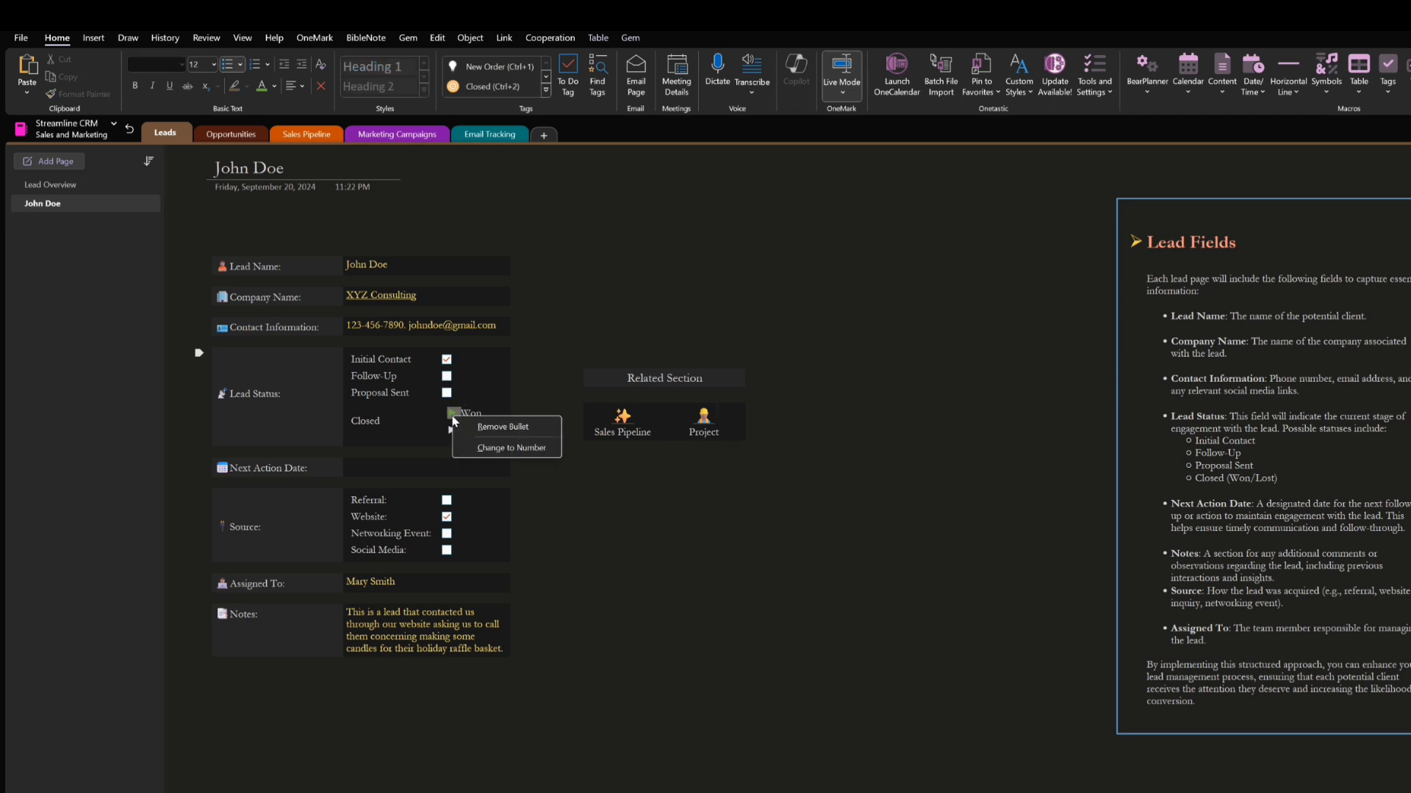
click(274, 86)
click(272, 180)
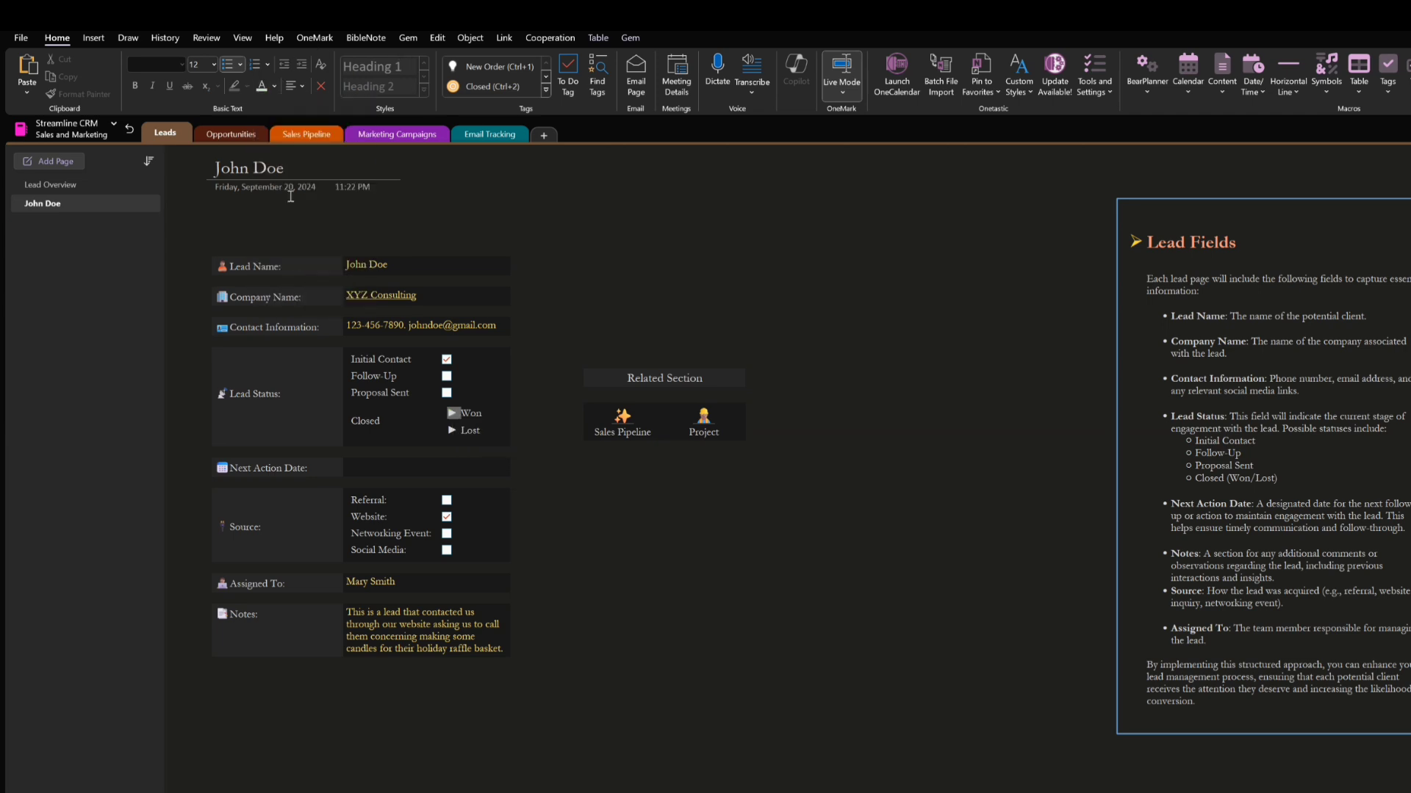
click(721, 514)
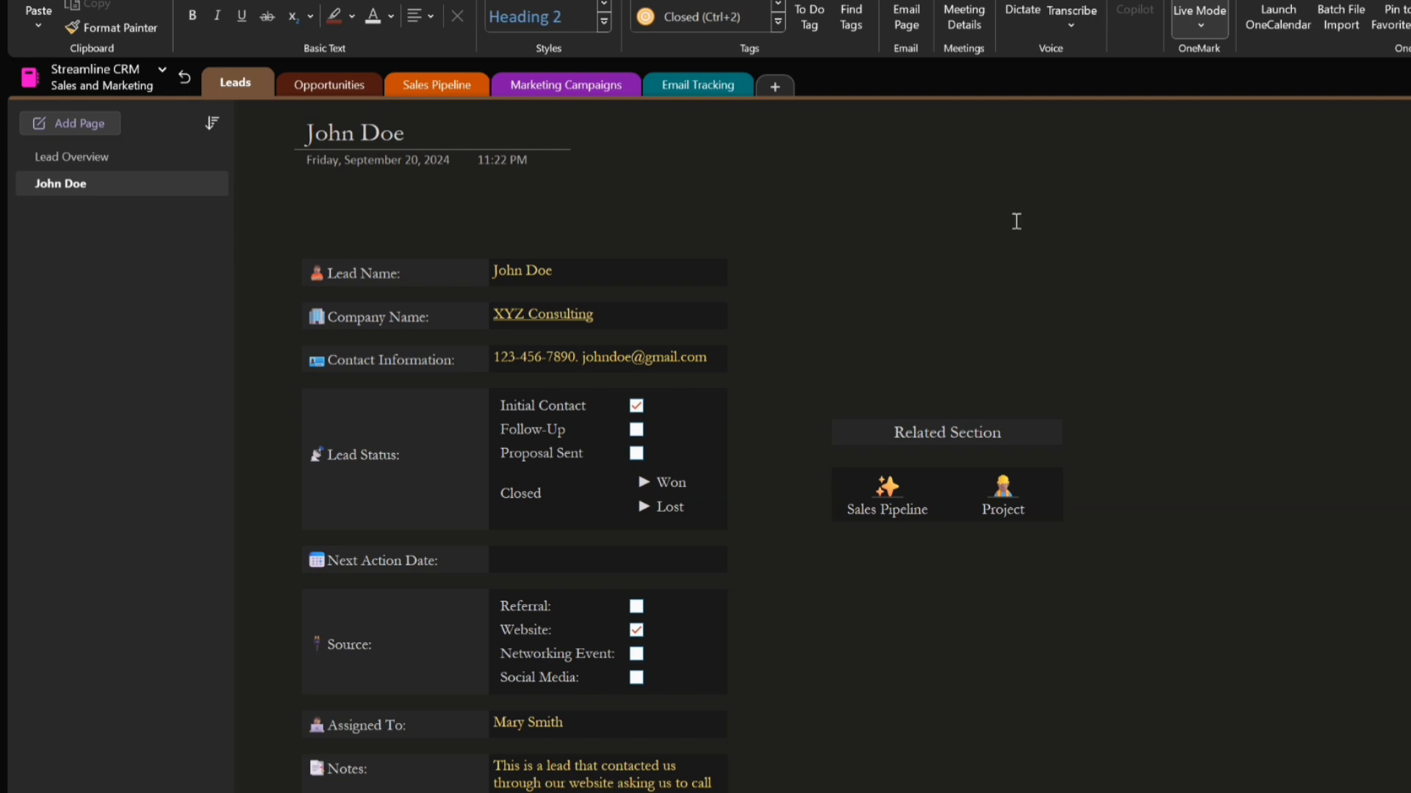
Check the lead's related Project link and the XYZ Consulting client link on the Opportunity Tracking page
click(1003, 507)
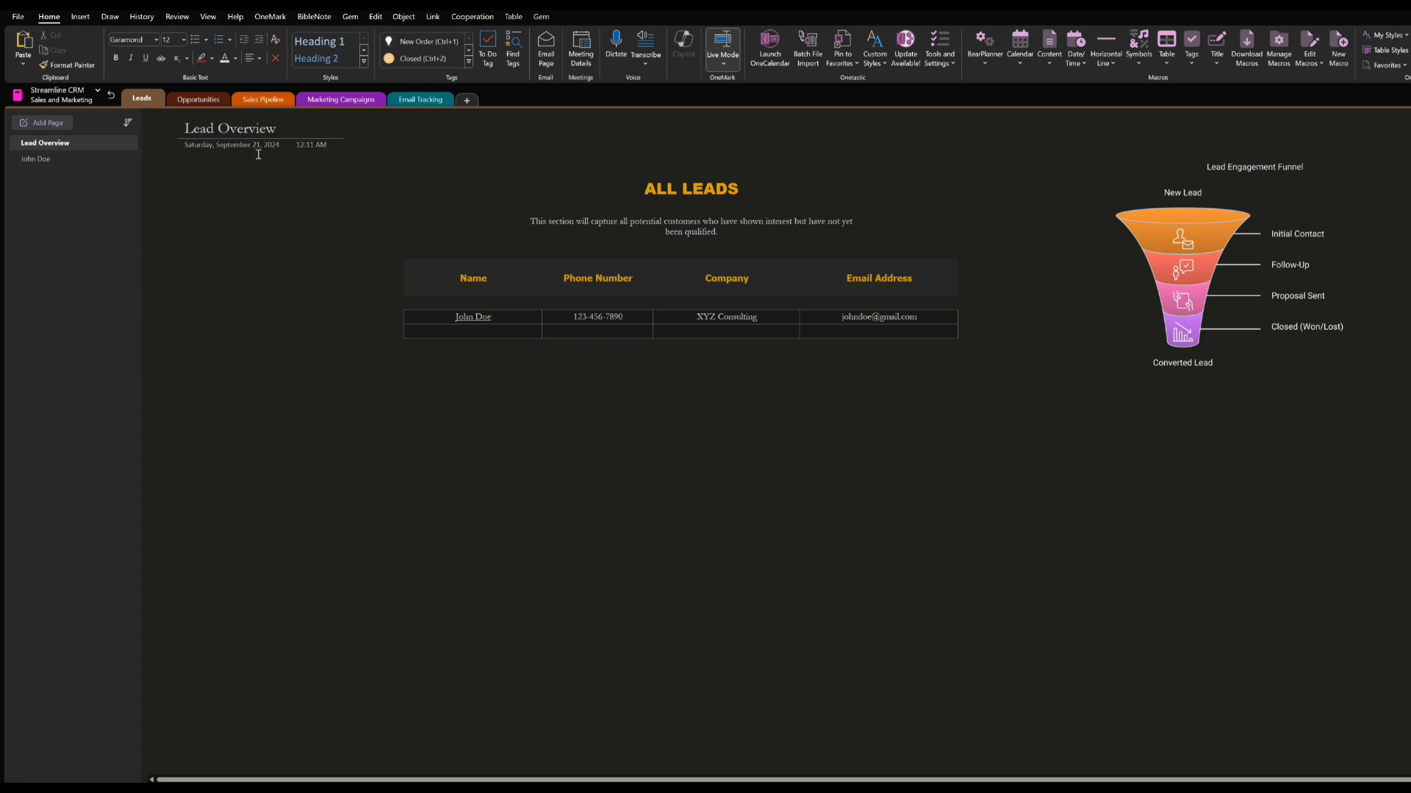
click(211, 105)
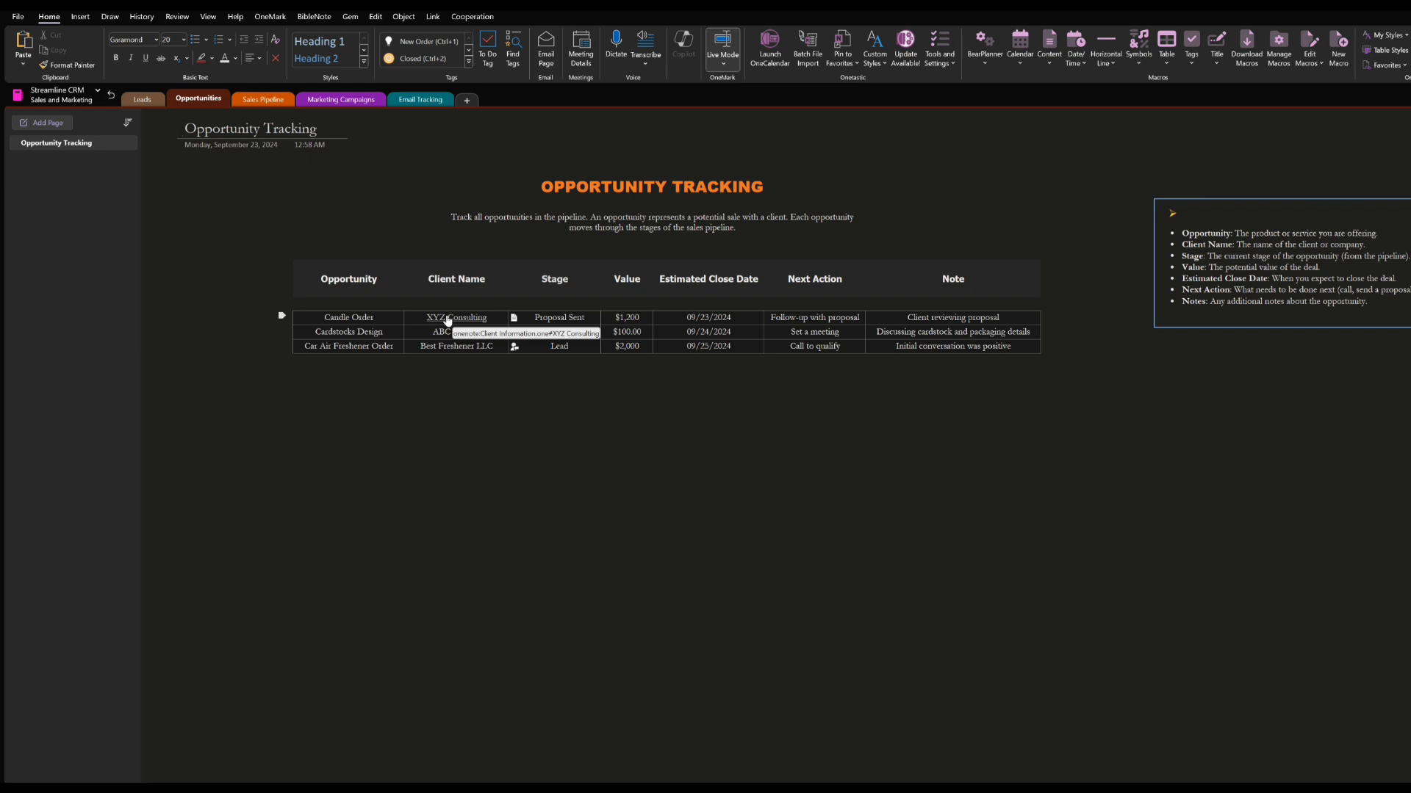
click(448, 318)
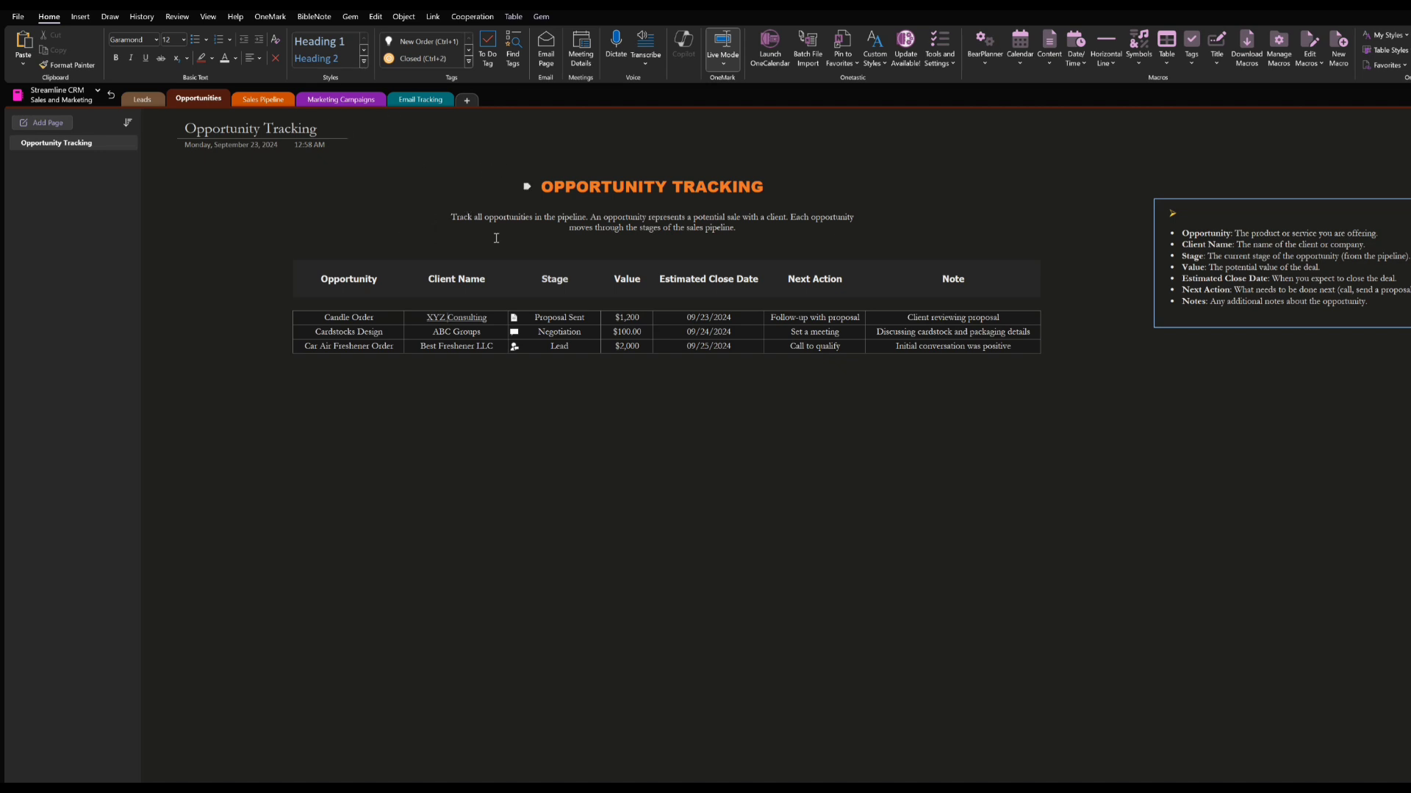
Open the Pipeline Stages page of the Sales Pipeline and move the QRS Candle Store card from Lead Generation to the Back Log
click(258, 100)
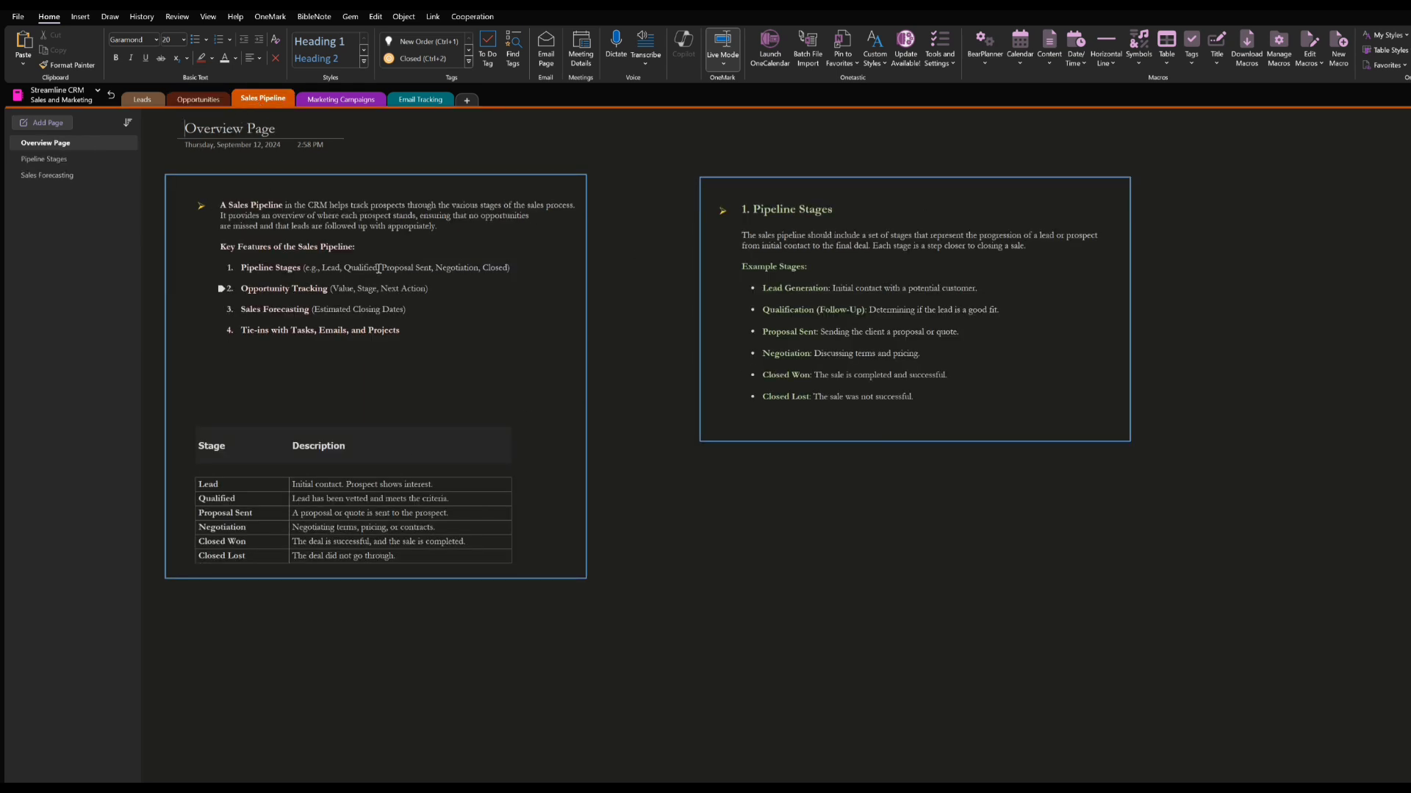
click(61, 161)
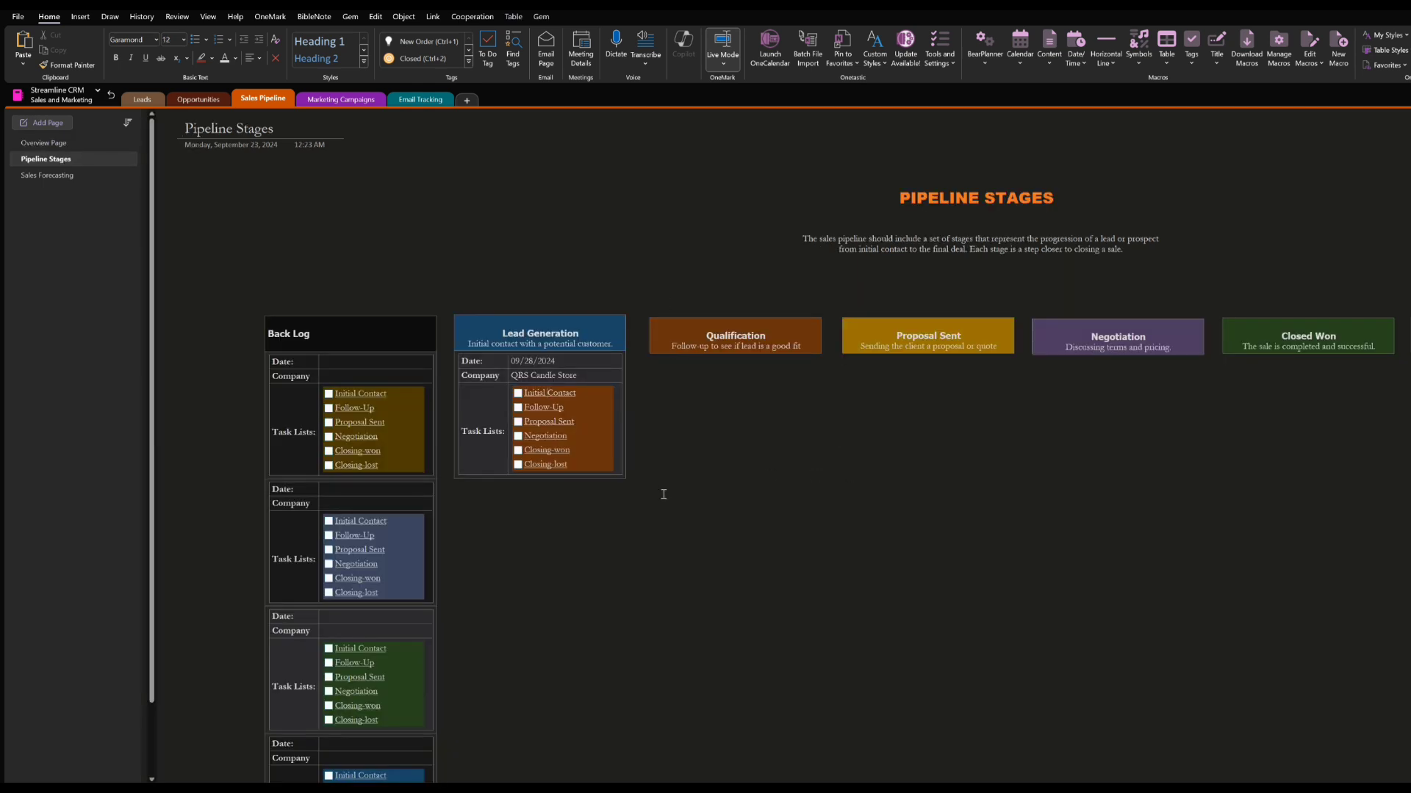
scroll(664, 491, down, 3)
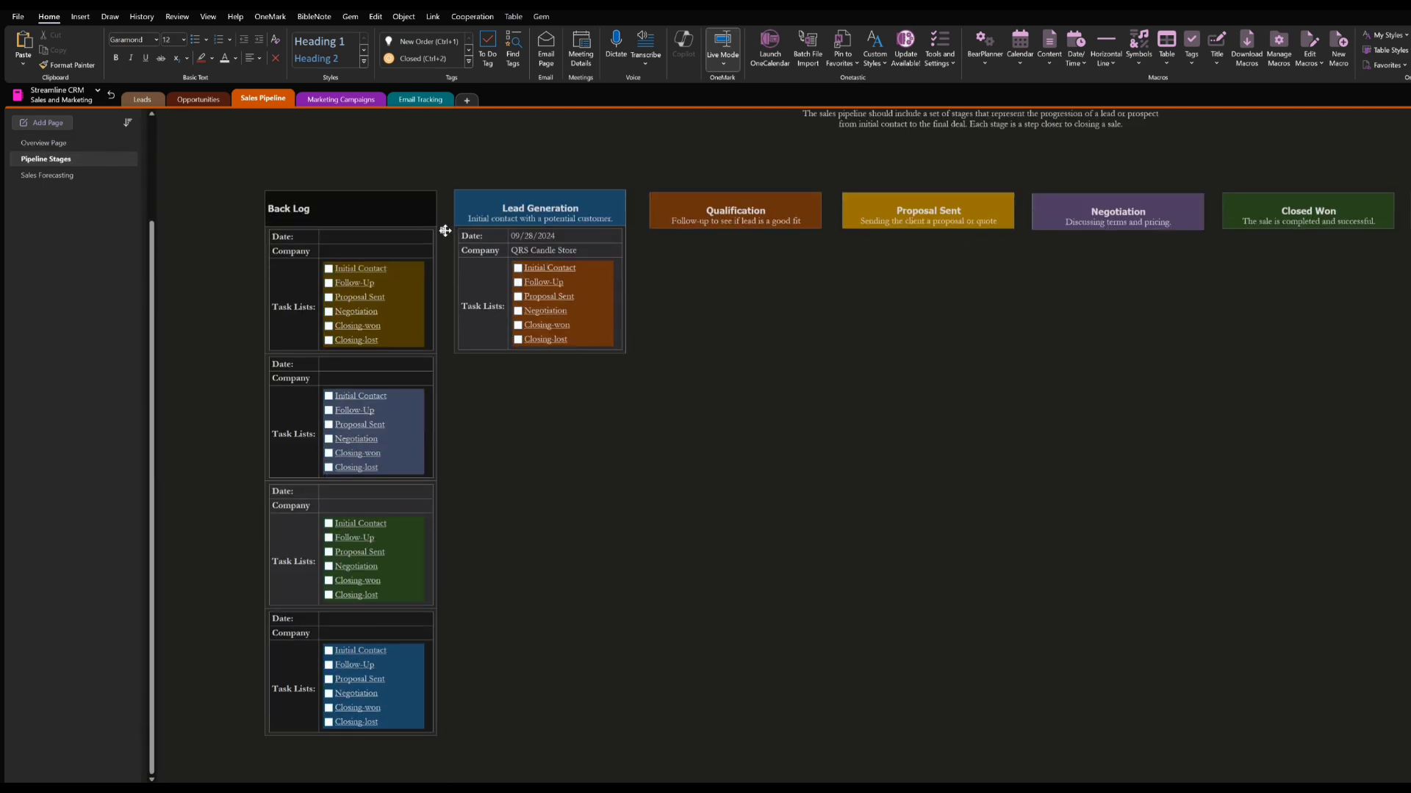
drag(447, 232, 328, 236)
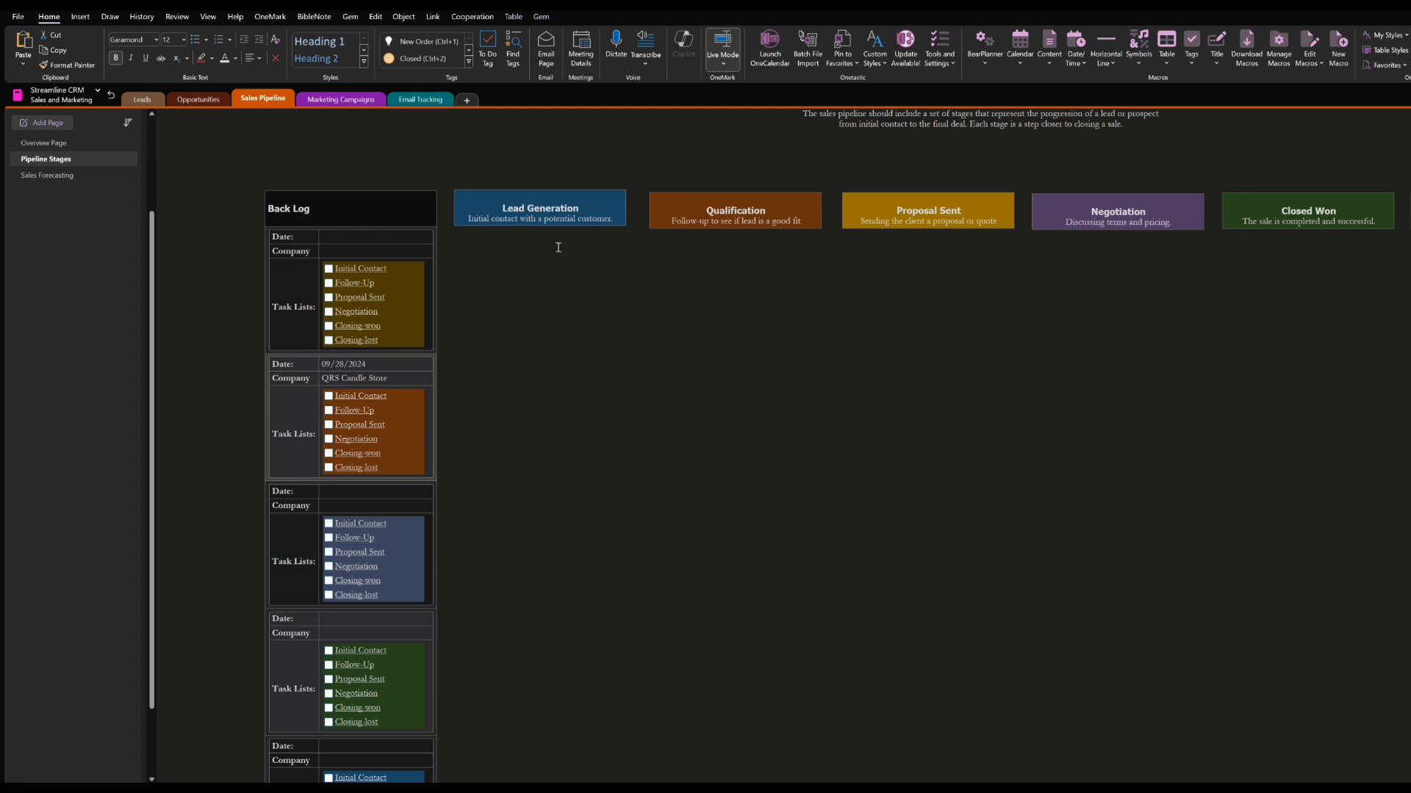
scroll(591, 273, up, 3)
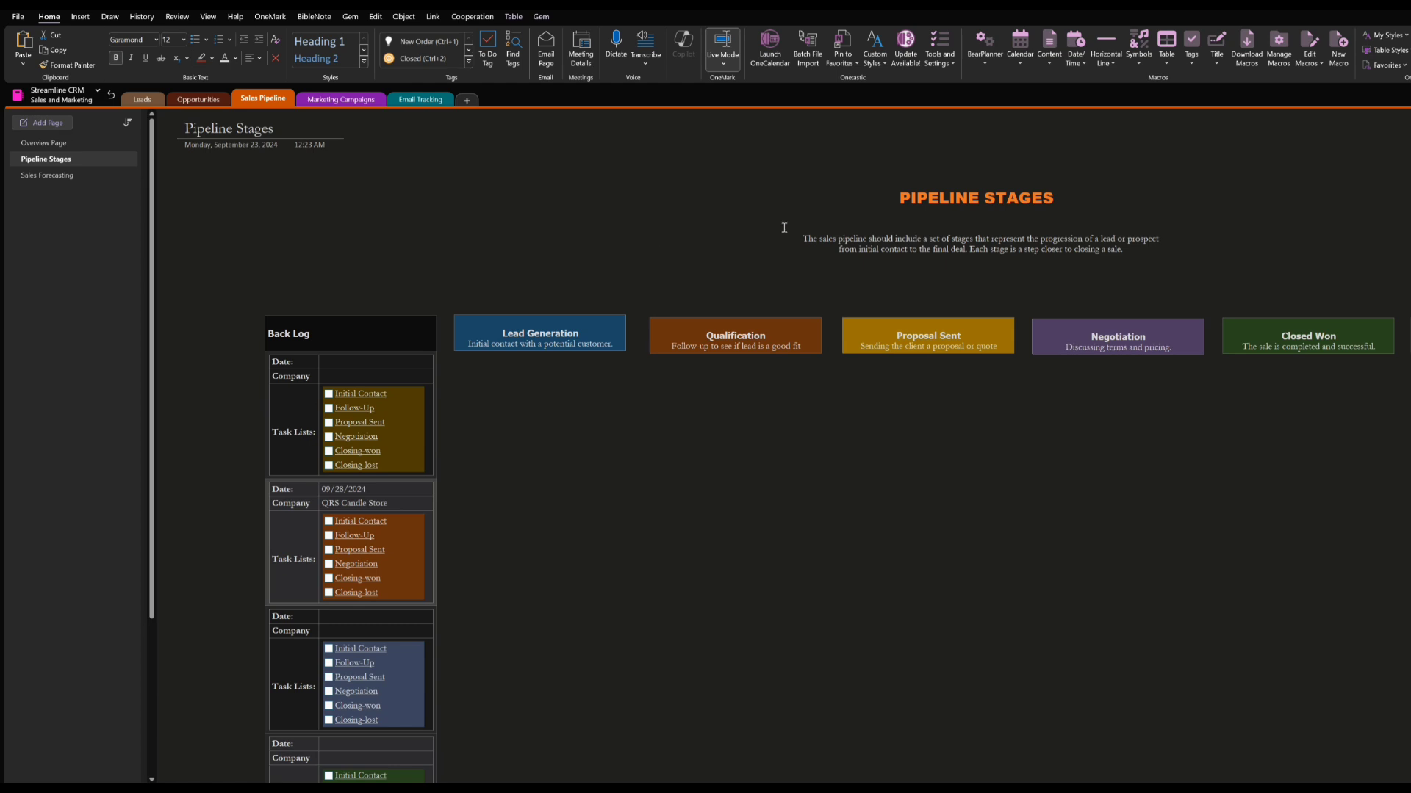
Review the introductory text on the Pipeline Stages page and the Lead Generation stage description
drag(783, 228, 1189, 262)
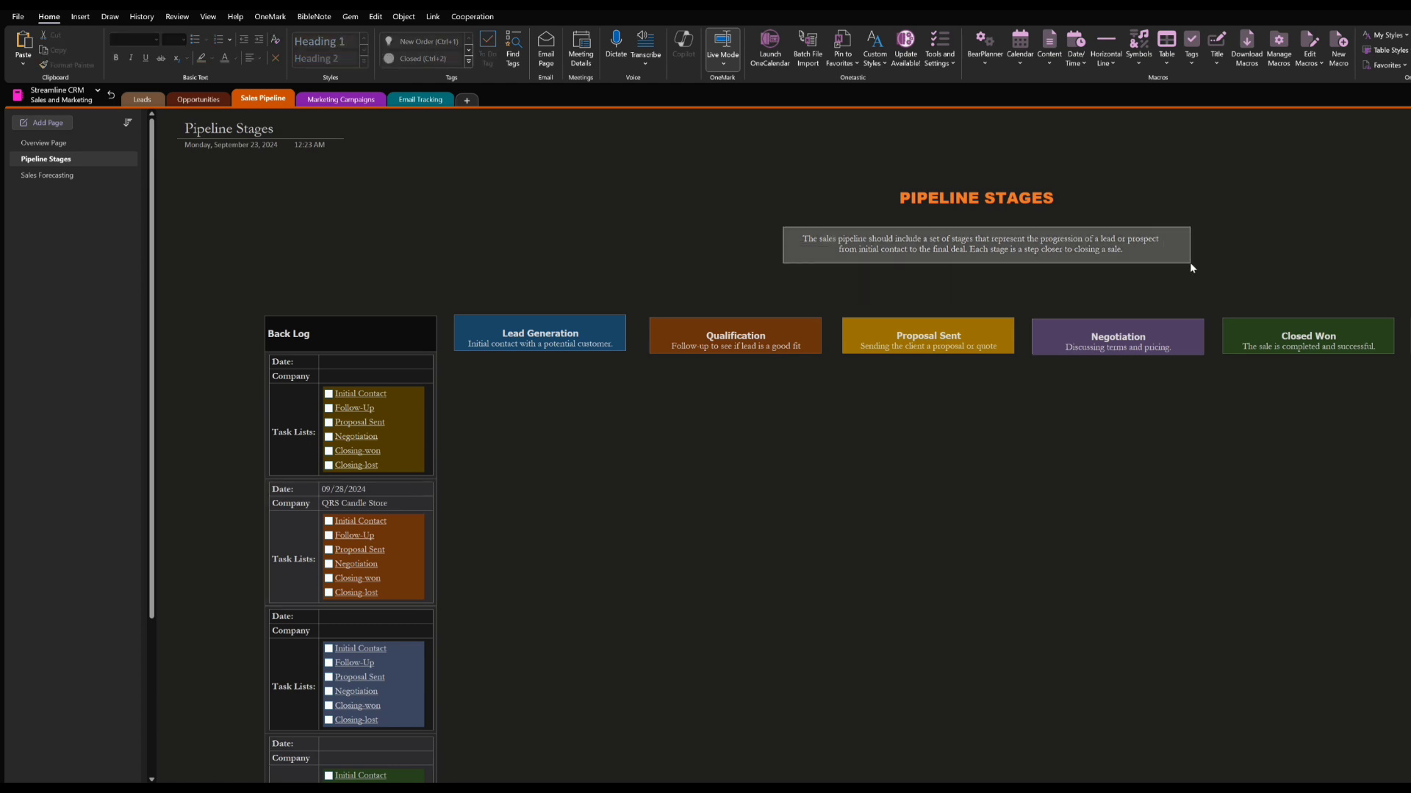
click(1026, 544)
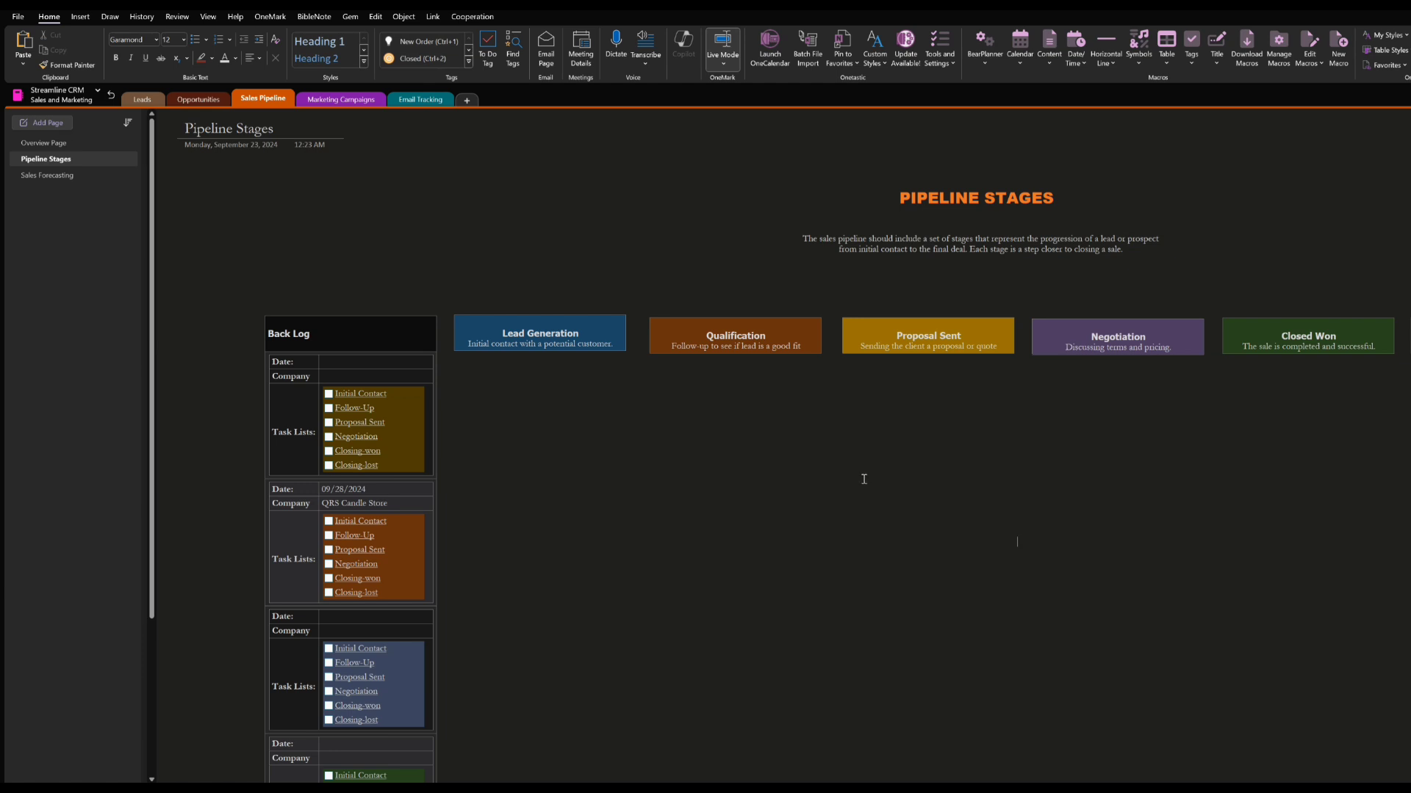
scroll(749, 479, down, 3)
scroll(749, 479, up, 3)
drag(617, 343, 461, 348)
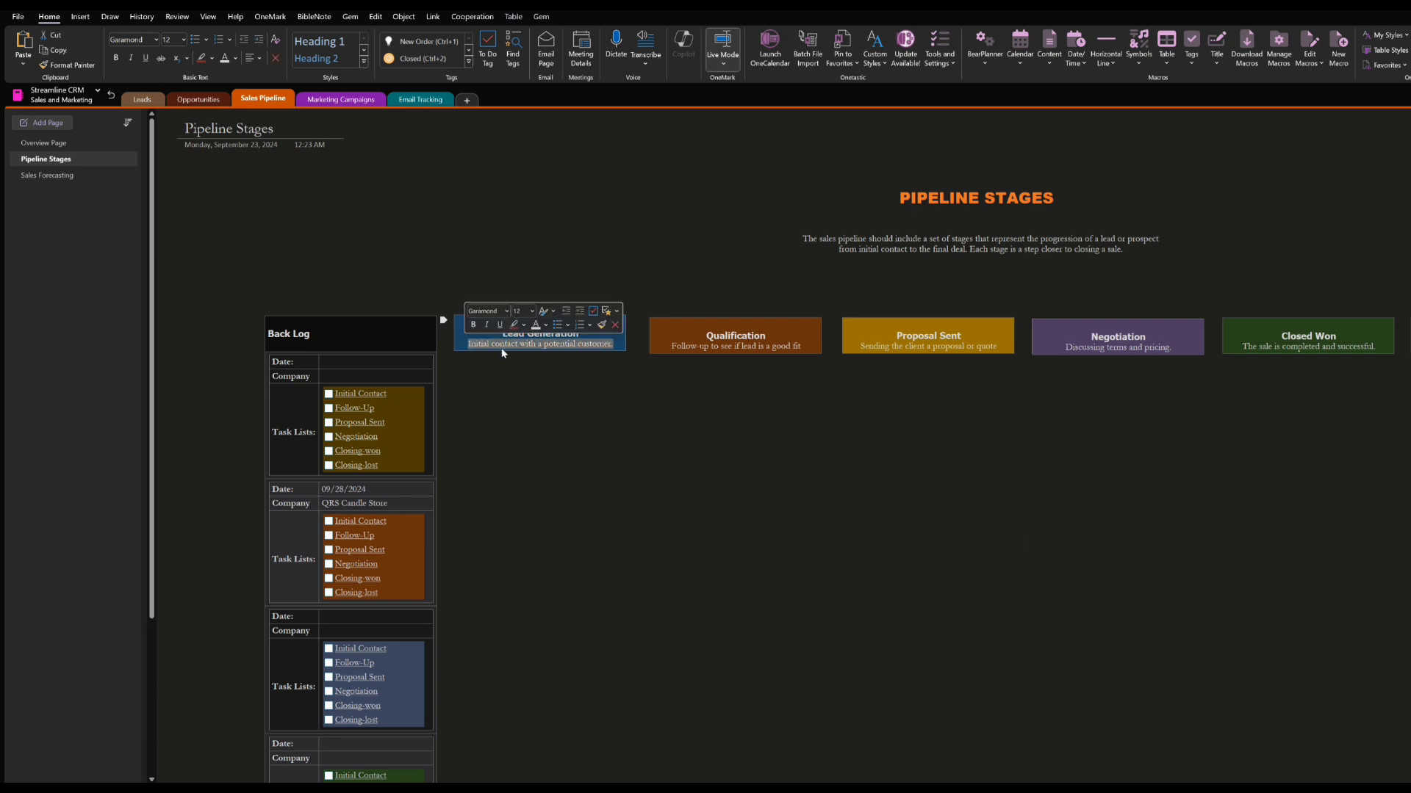
click(599, 357)
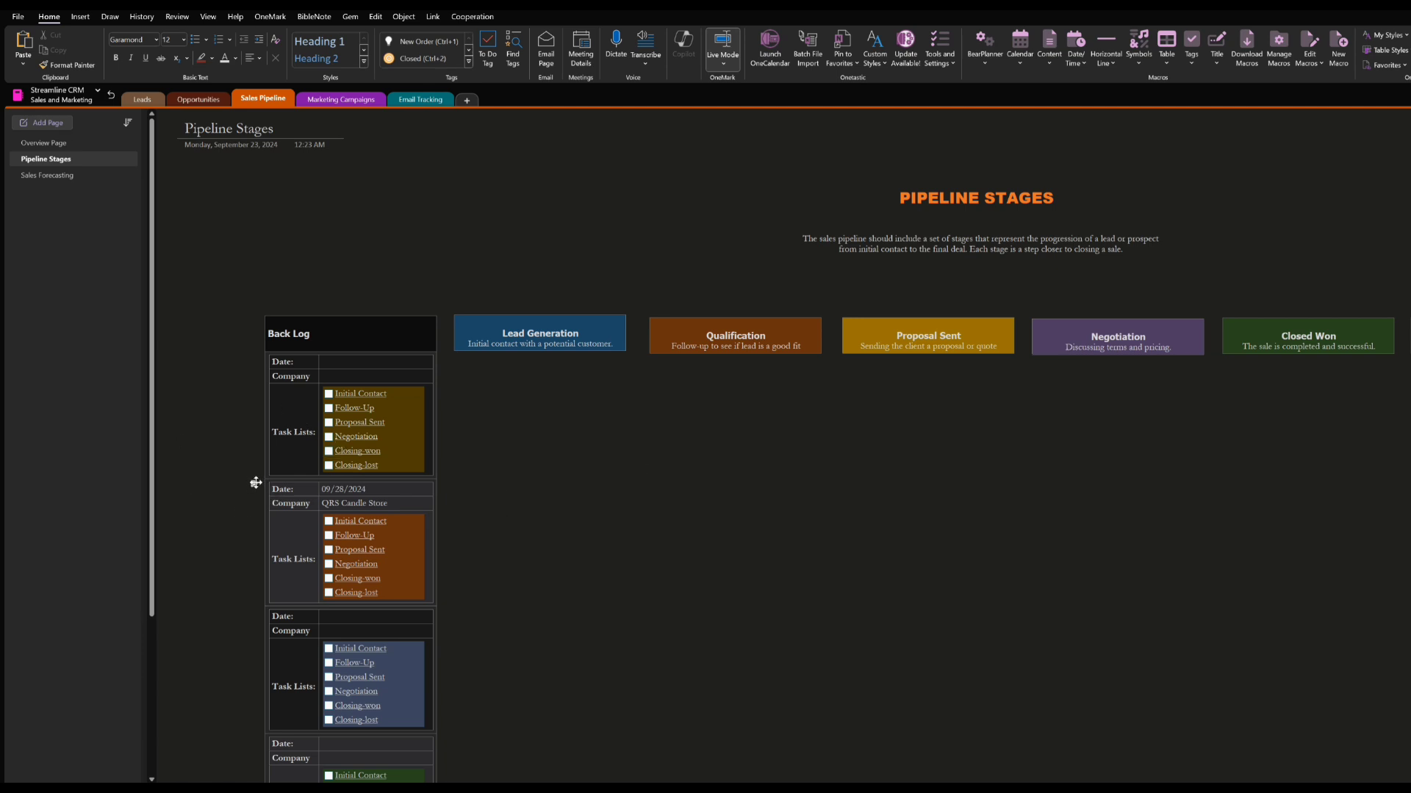
Move the QRS Candle Store card from the Back Log under Lead Generation and tick Initial Contact, following its task link
drag(253, 483, 452, 343)
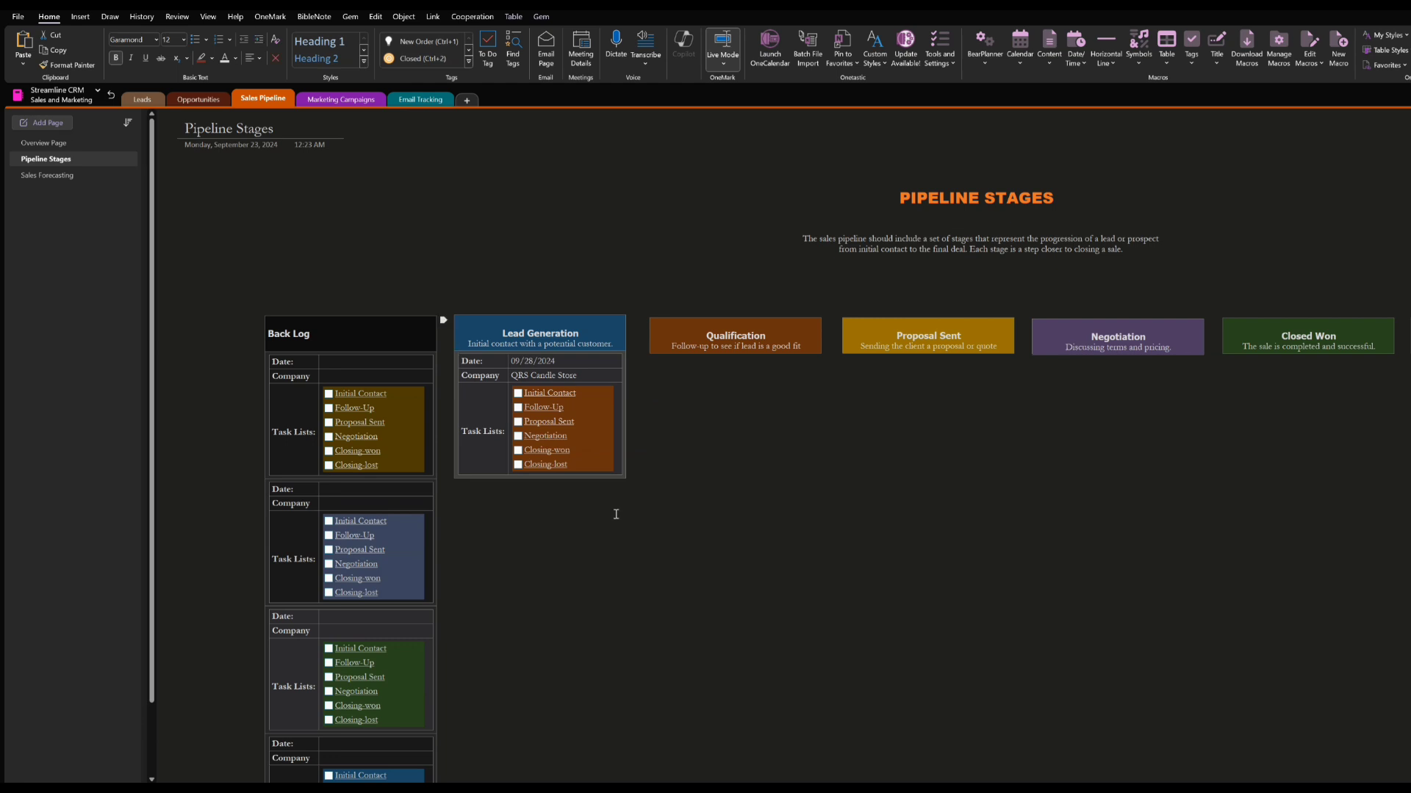
click(688, 553)
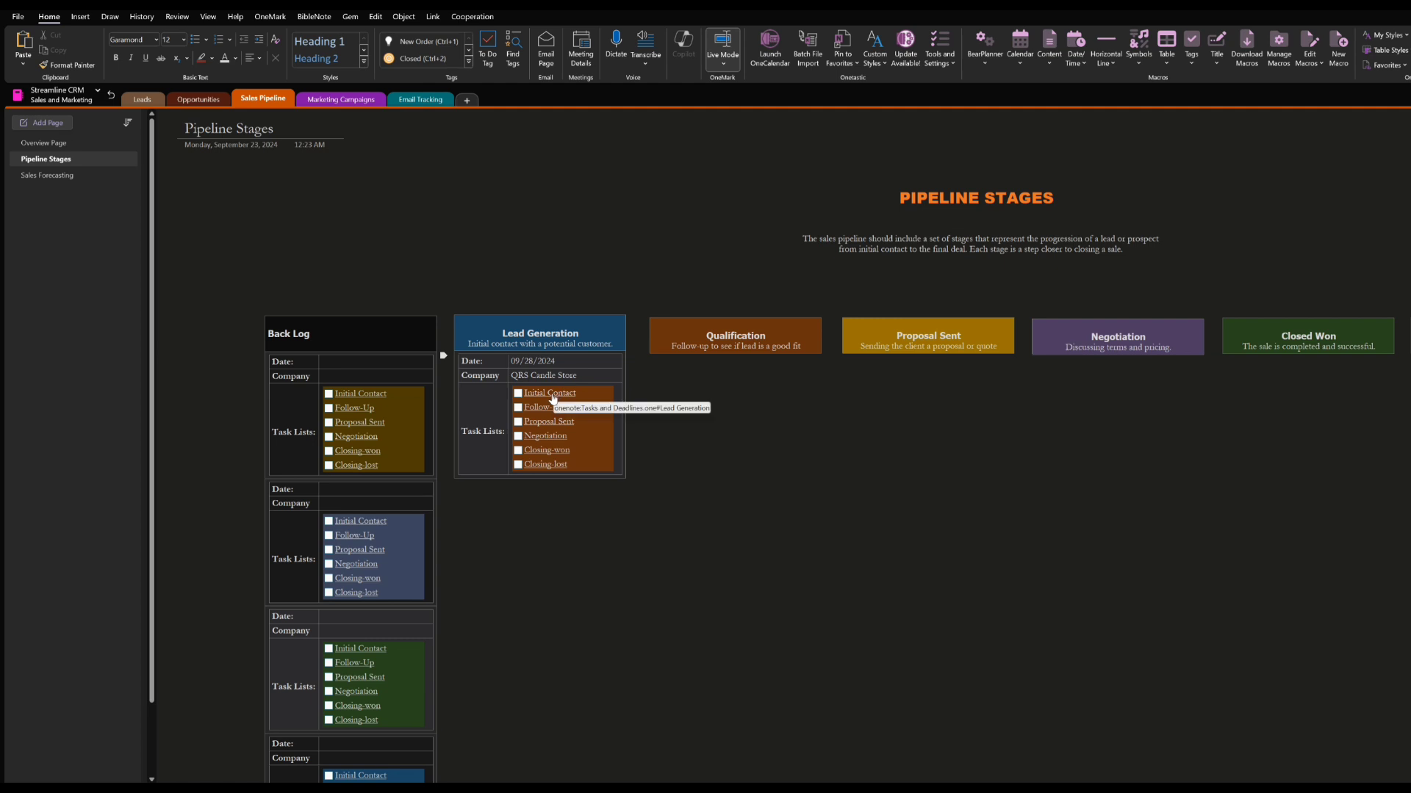
click(518, 393)
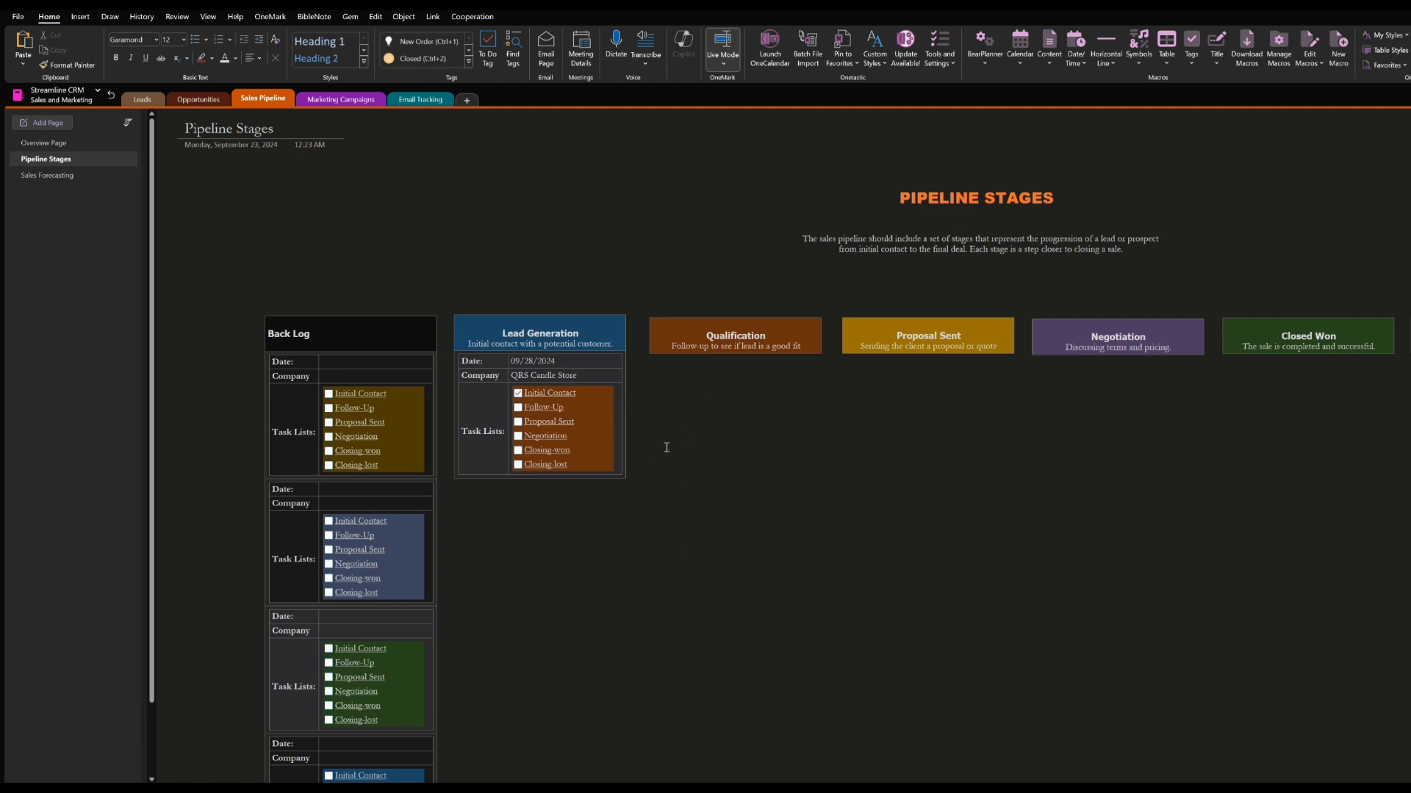
click(565, 397)
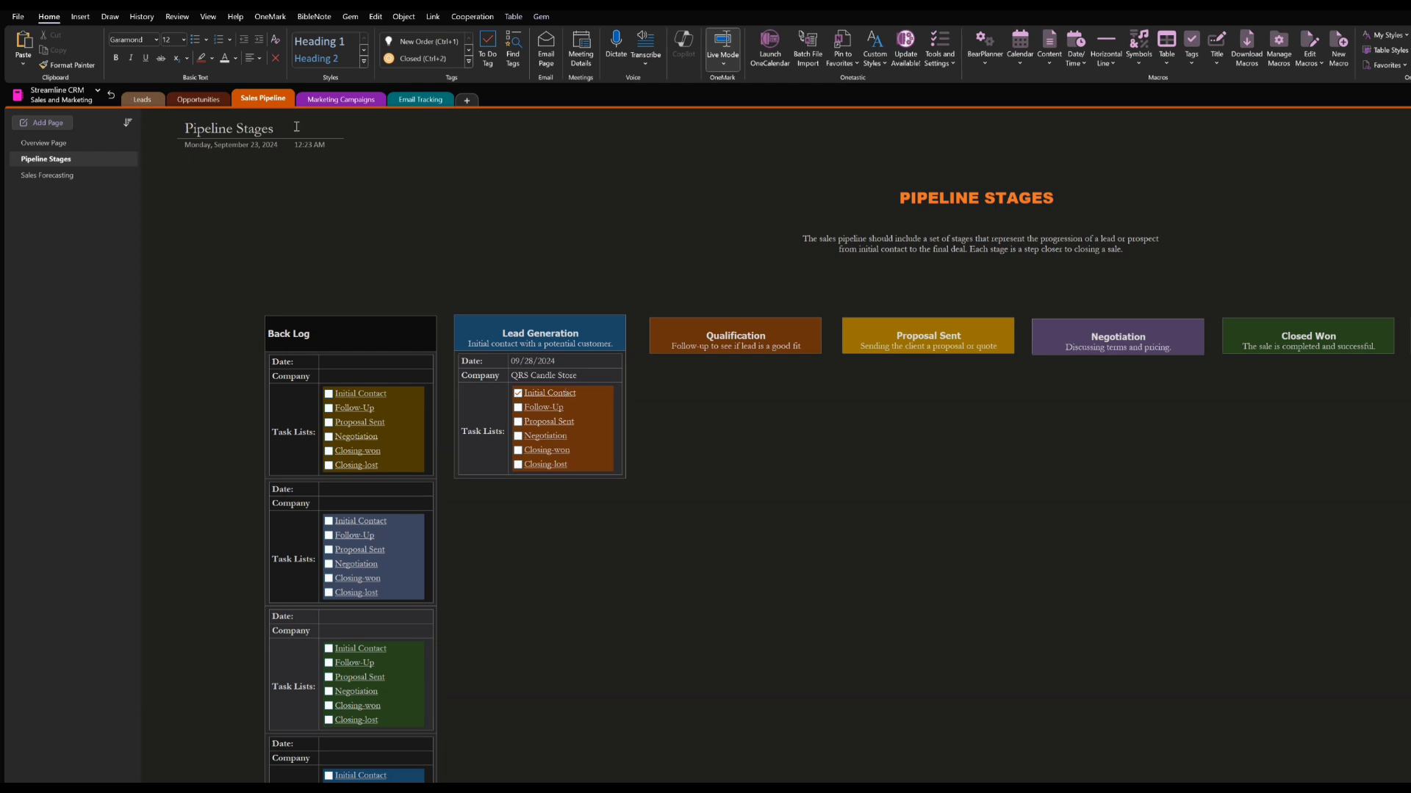
Move the QRS Candle Store card to Qualification and tick Follow-Up, checking its task link before returning to the pipeline
click(443, 356)
drag(540, 362, 647, 362)
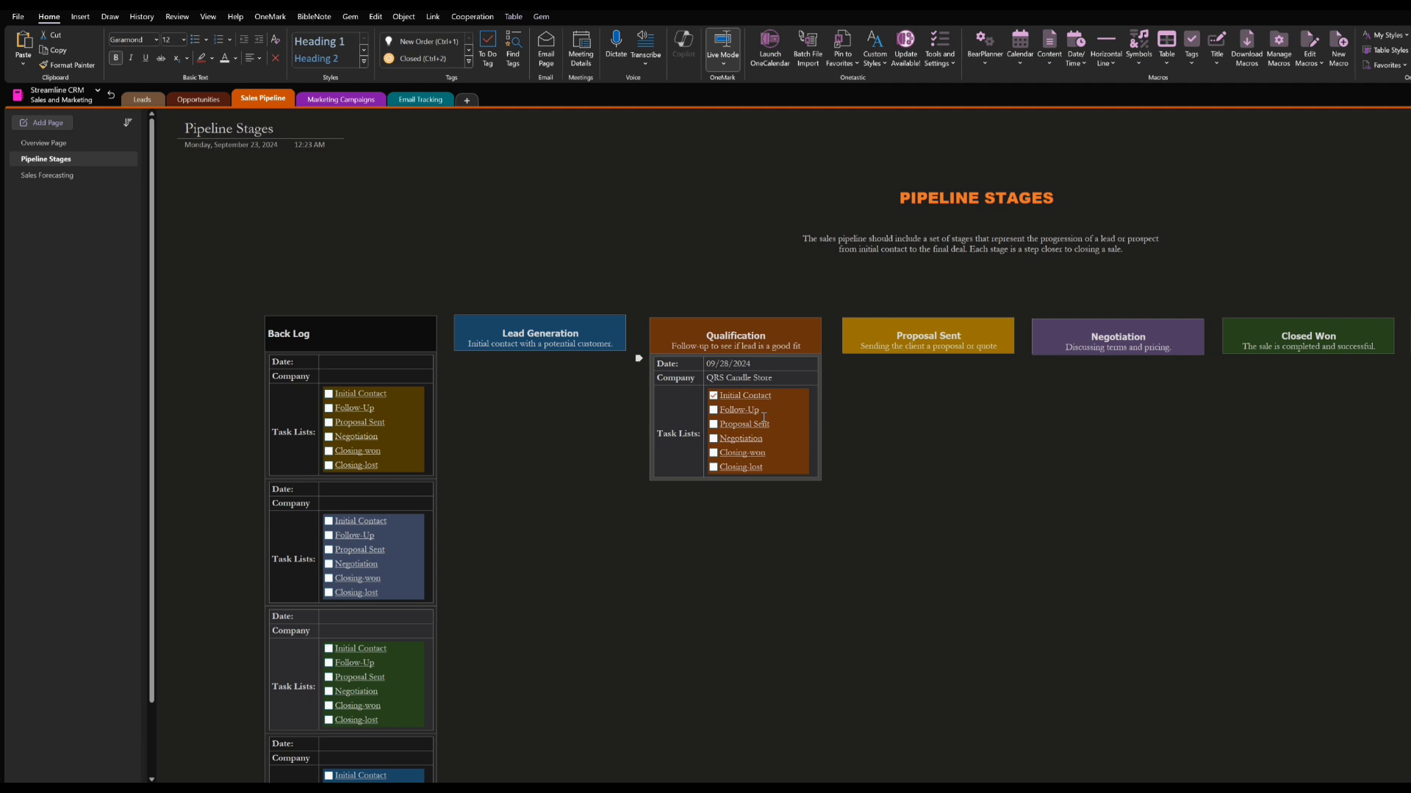
click(712, 410)
click(732, 412)
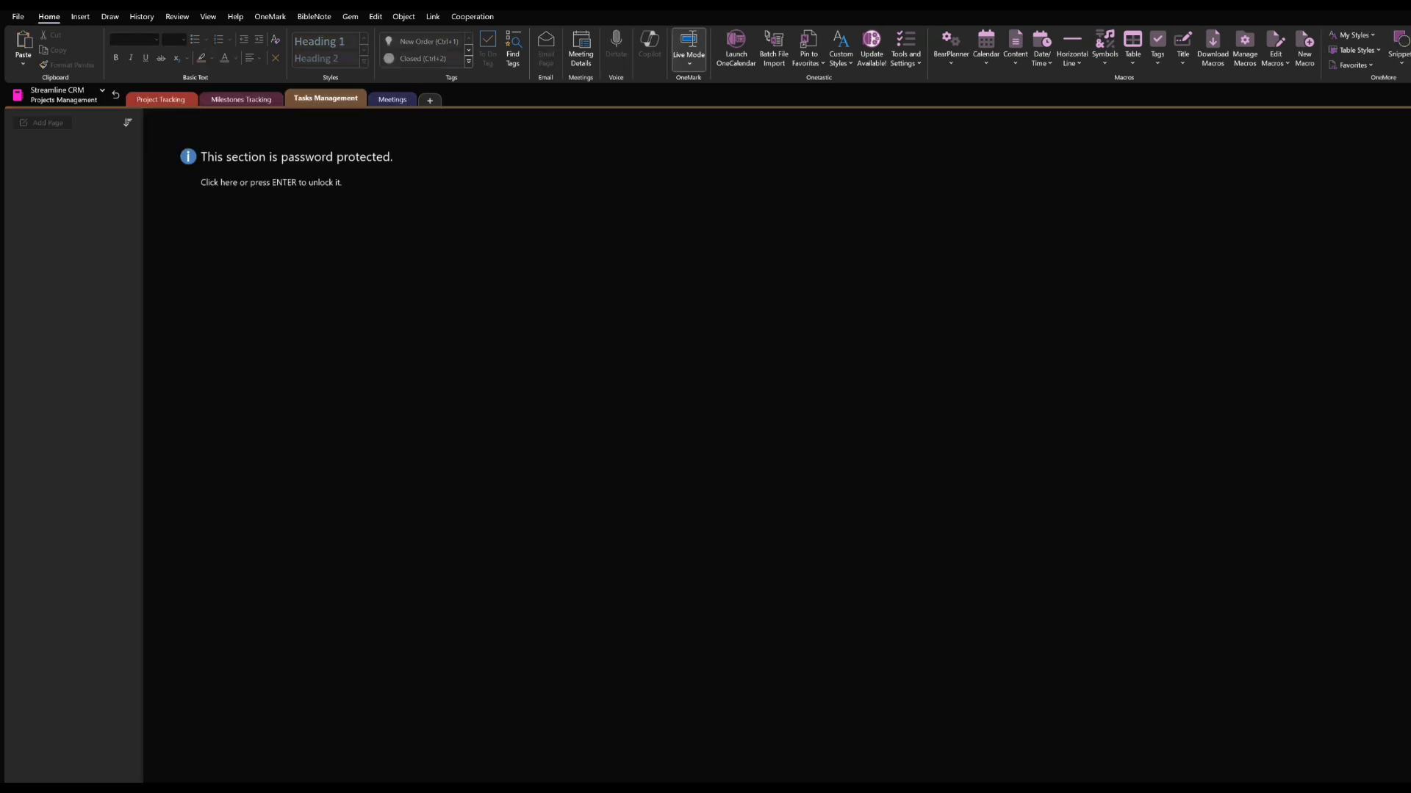
key(alt+Left)
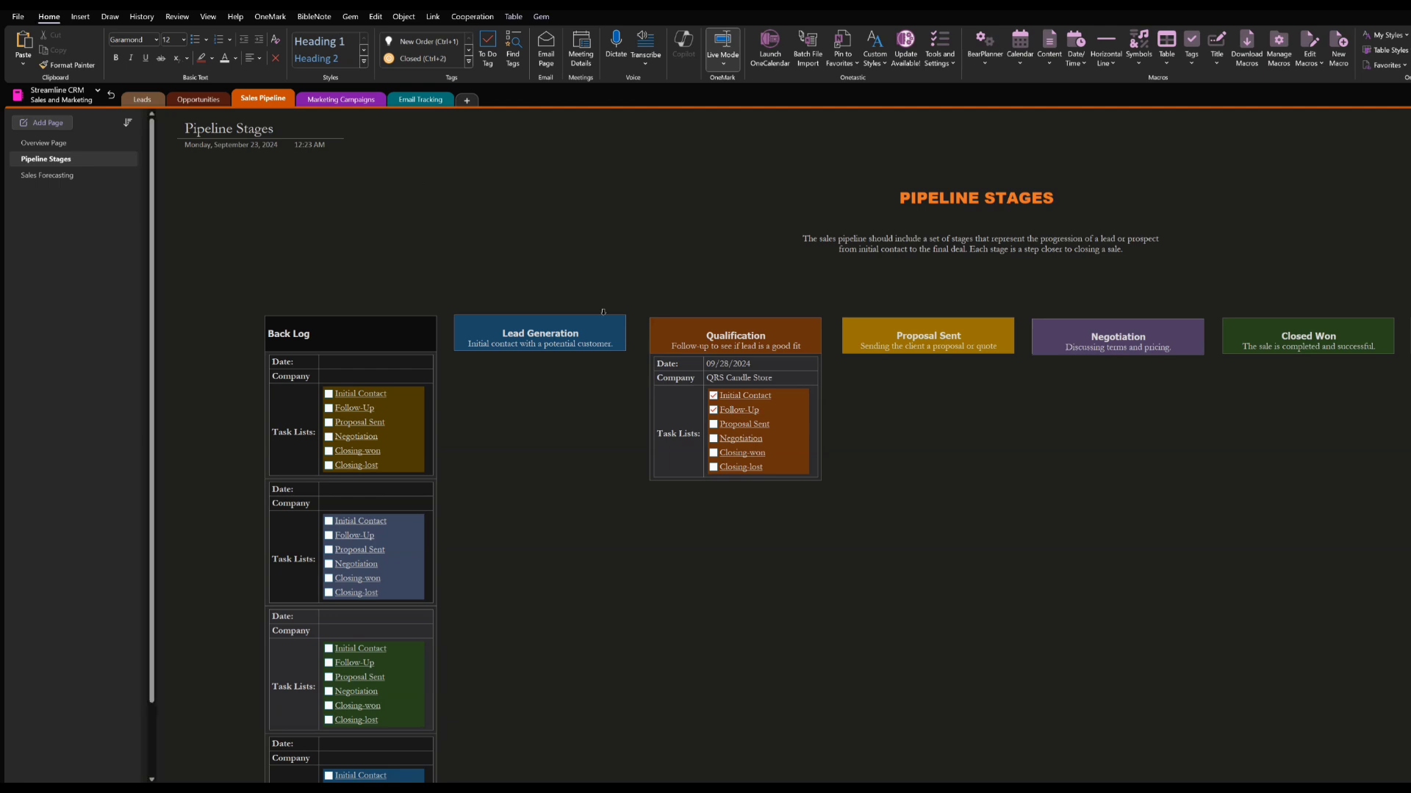
Move the QRS Candle Store card to the Proposal Sent stage and tick its Proposal Sent task
drag(637, 360, 830, 360)
click(915, 547)
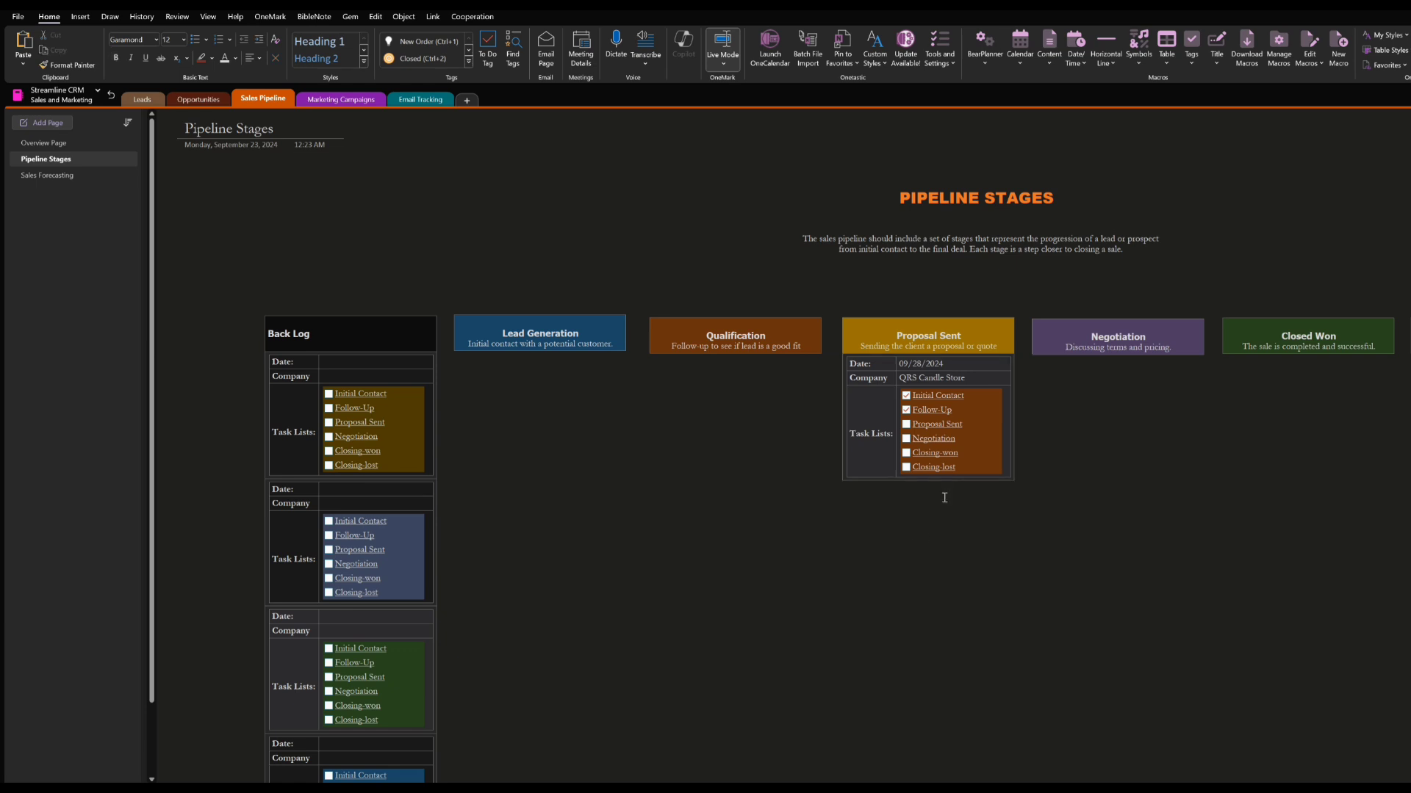
click(906, 424)
Follow the card's Proposal Sent link to the Tasks Management section and unlock it with the section password
click(939, 427)
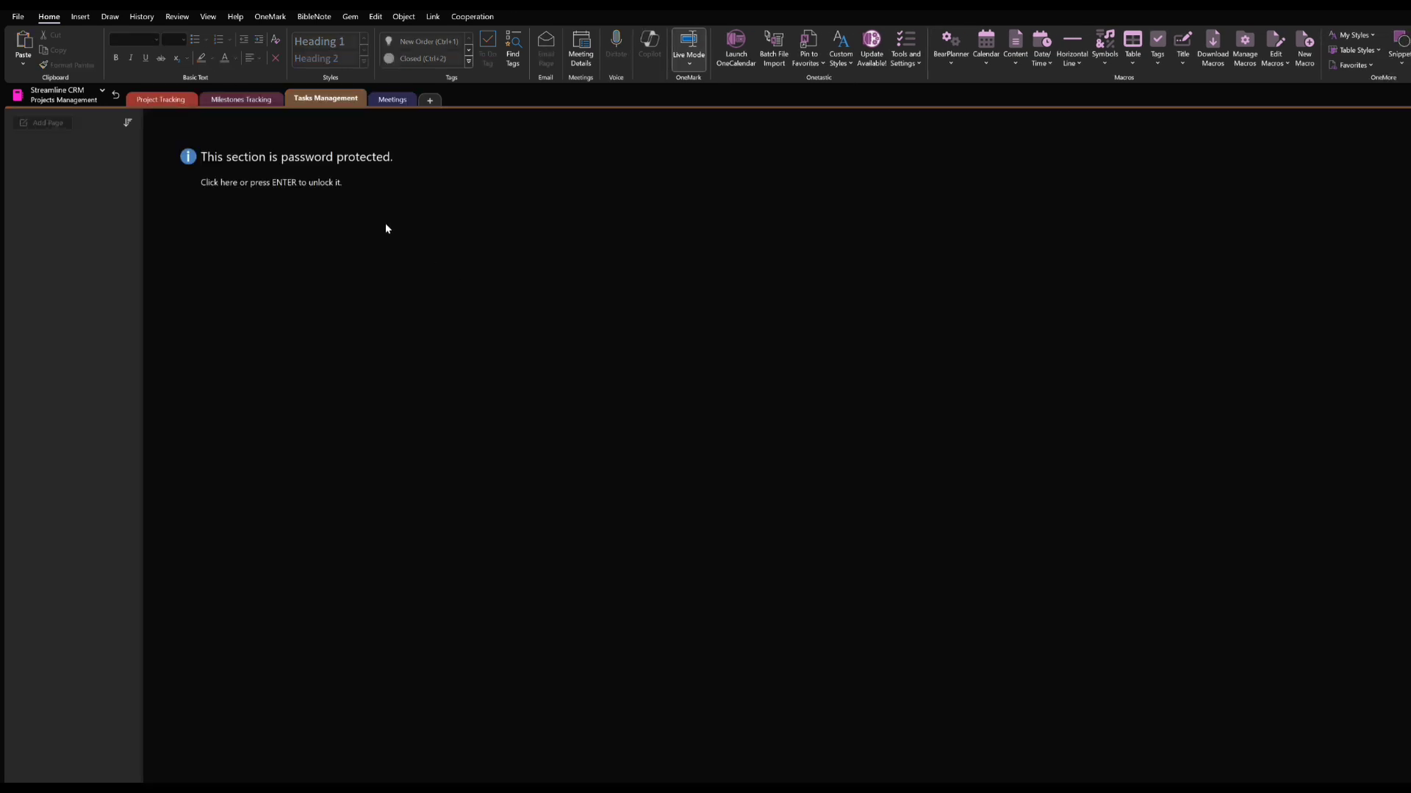
key(Return)
text(•••)
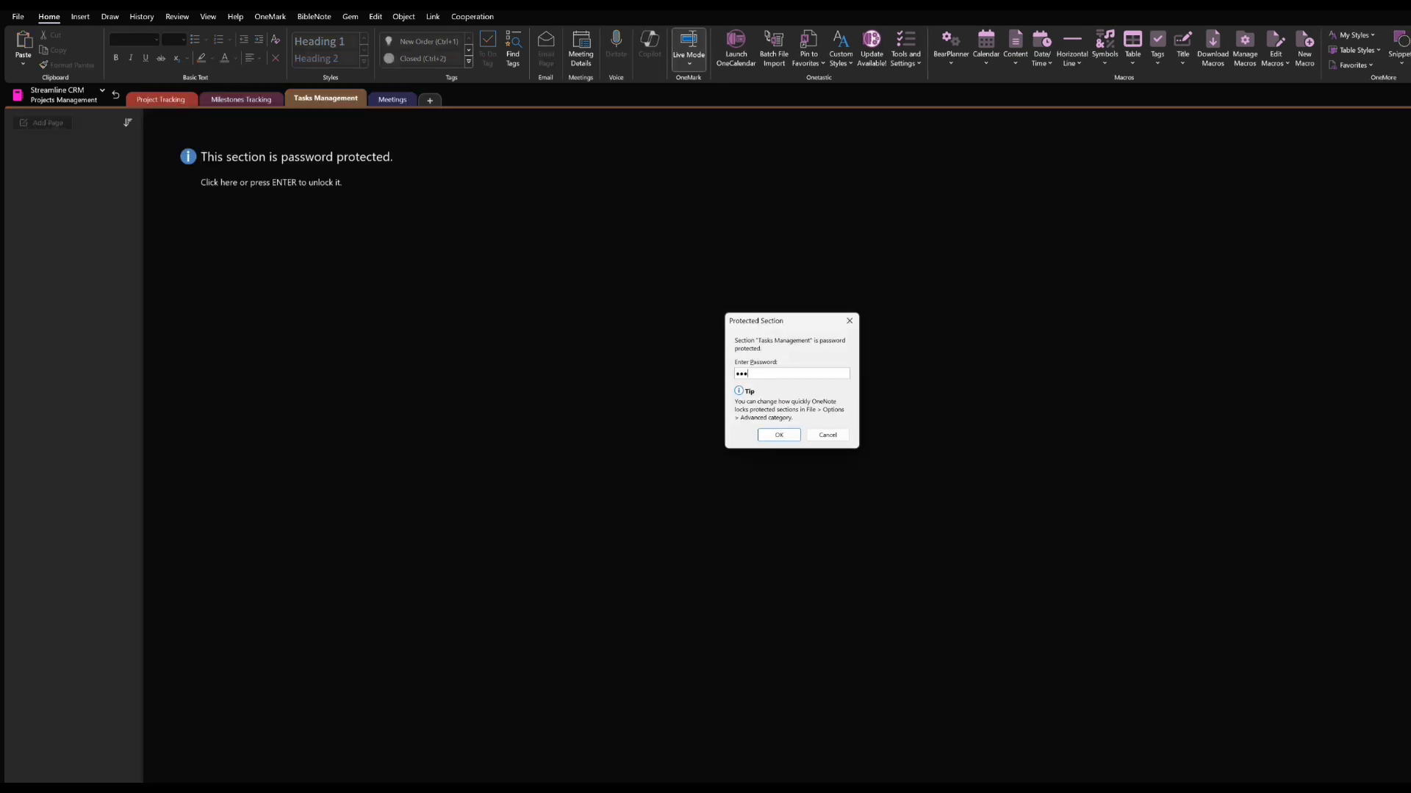
key(Return)
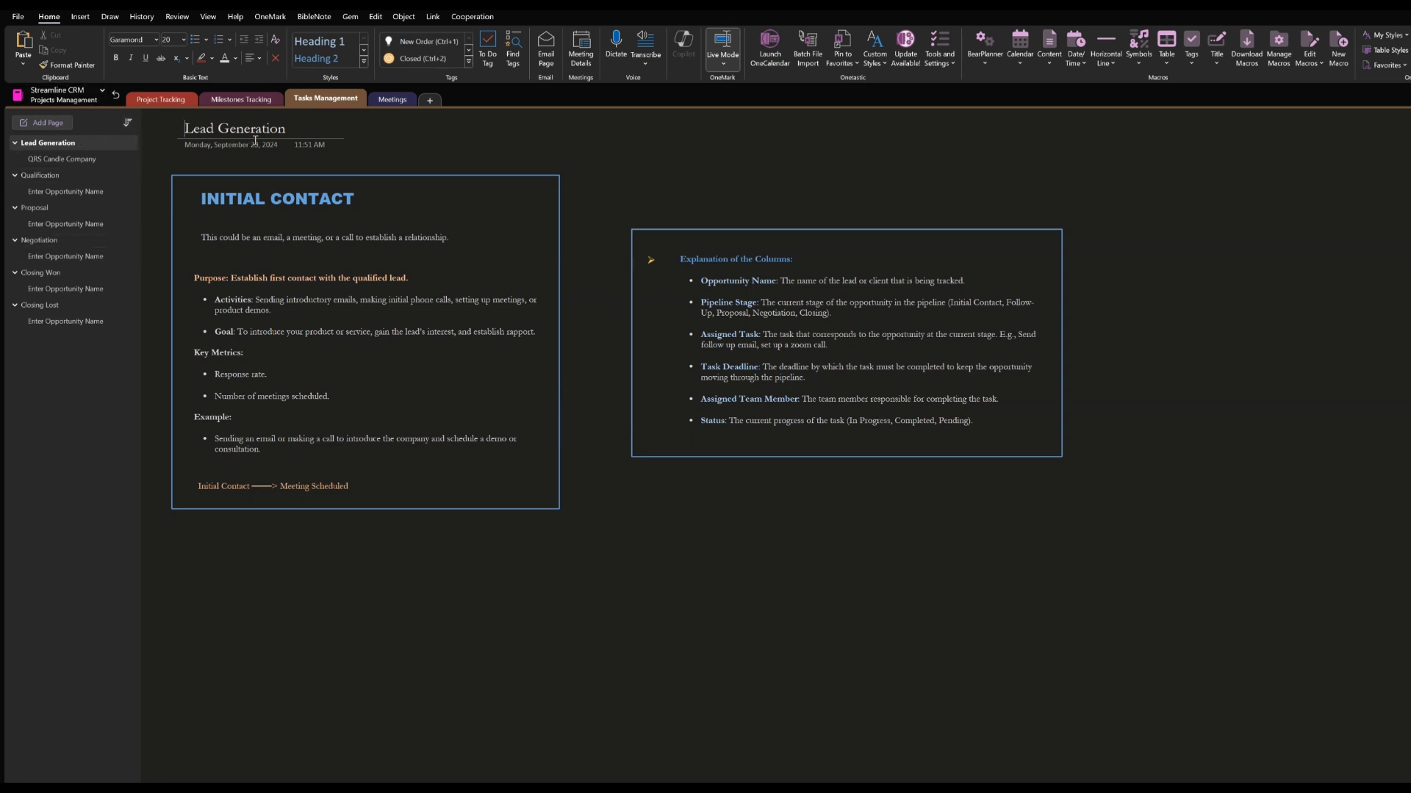
Review the Proposal, Qualification and QRS Candle Company pages in Tasks Management, and return to the Pipeline Stages page
click(28, 208)
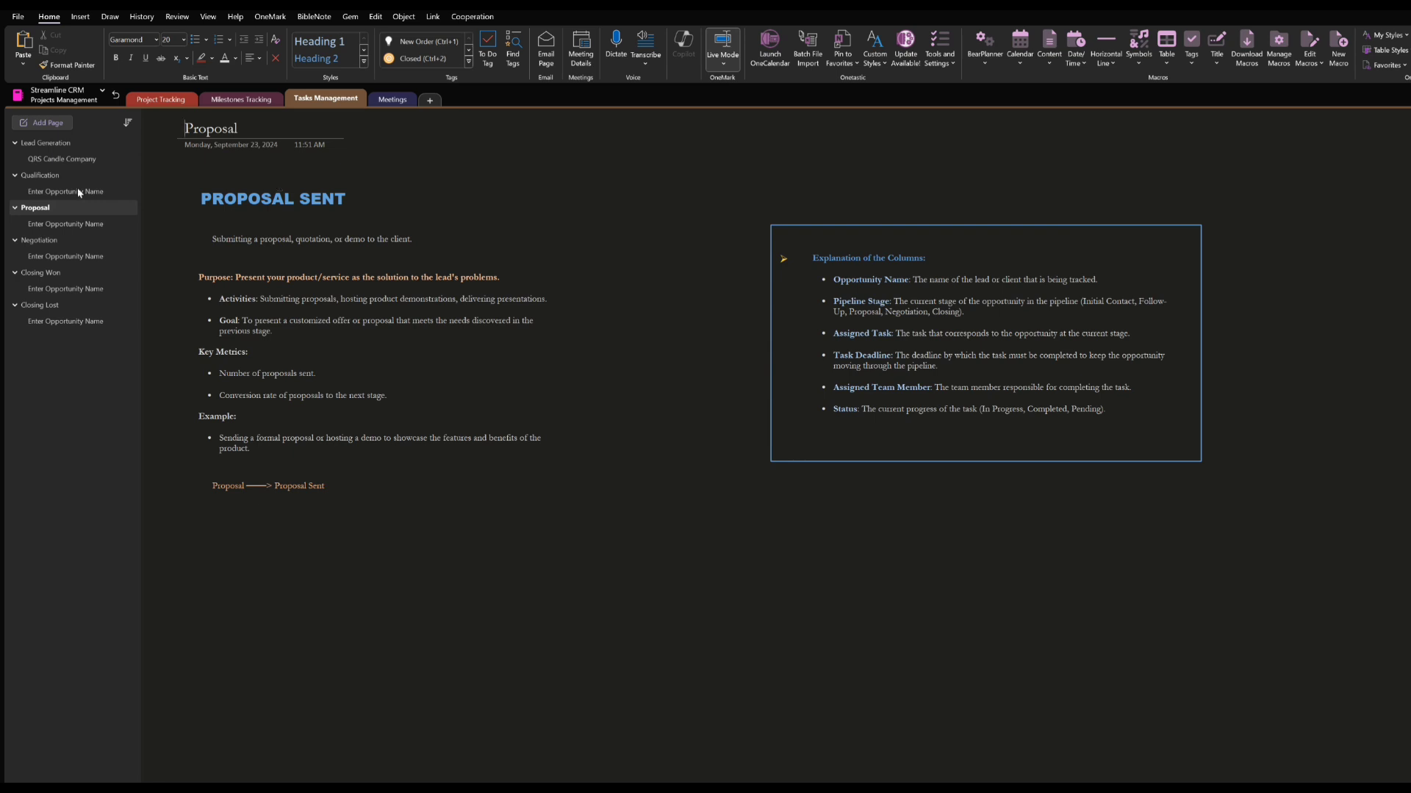
click(39, 225)
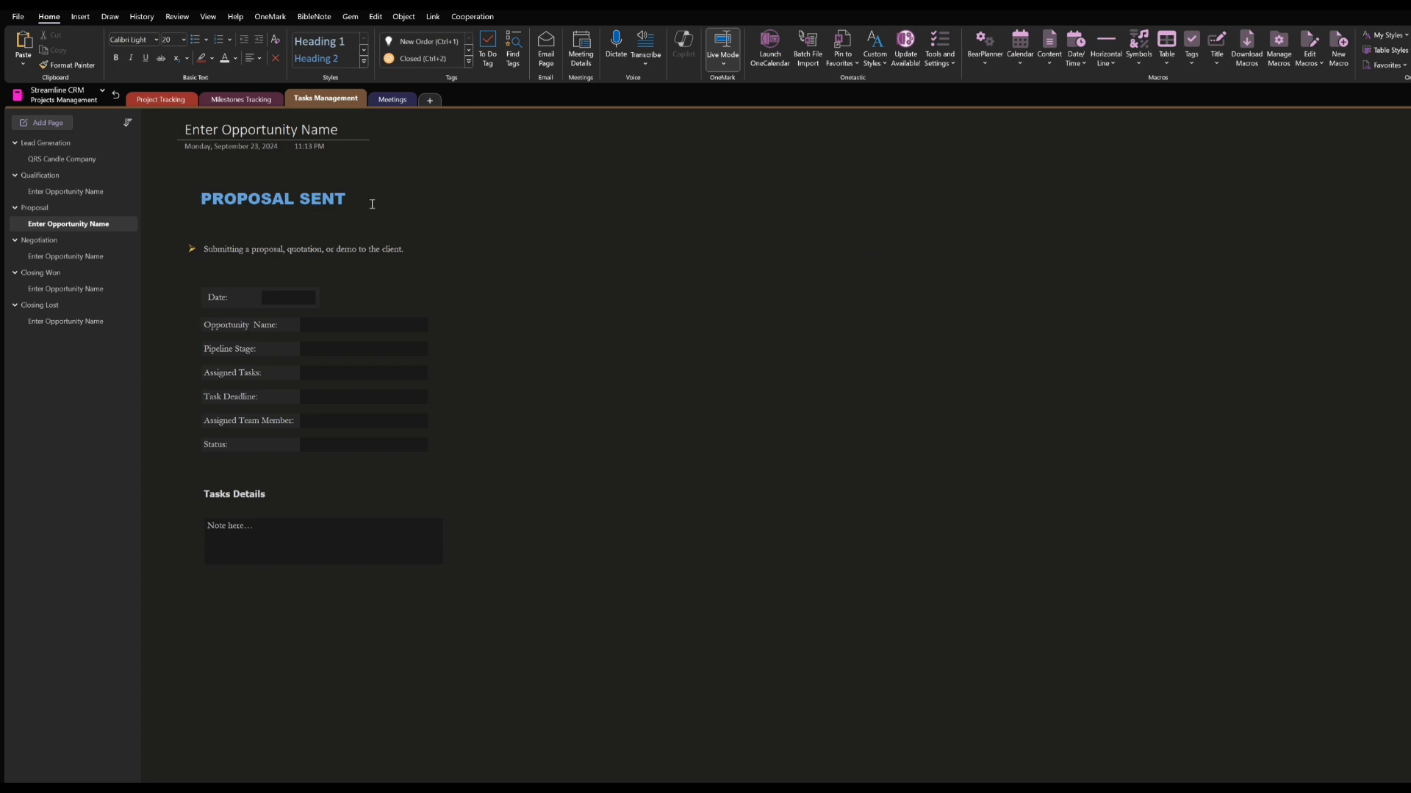
click(42, 190)
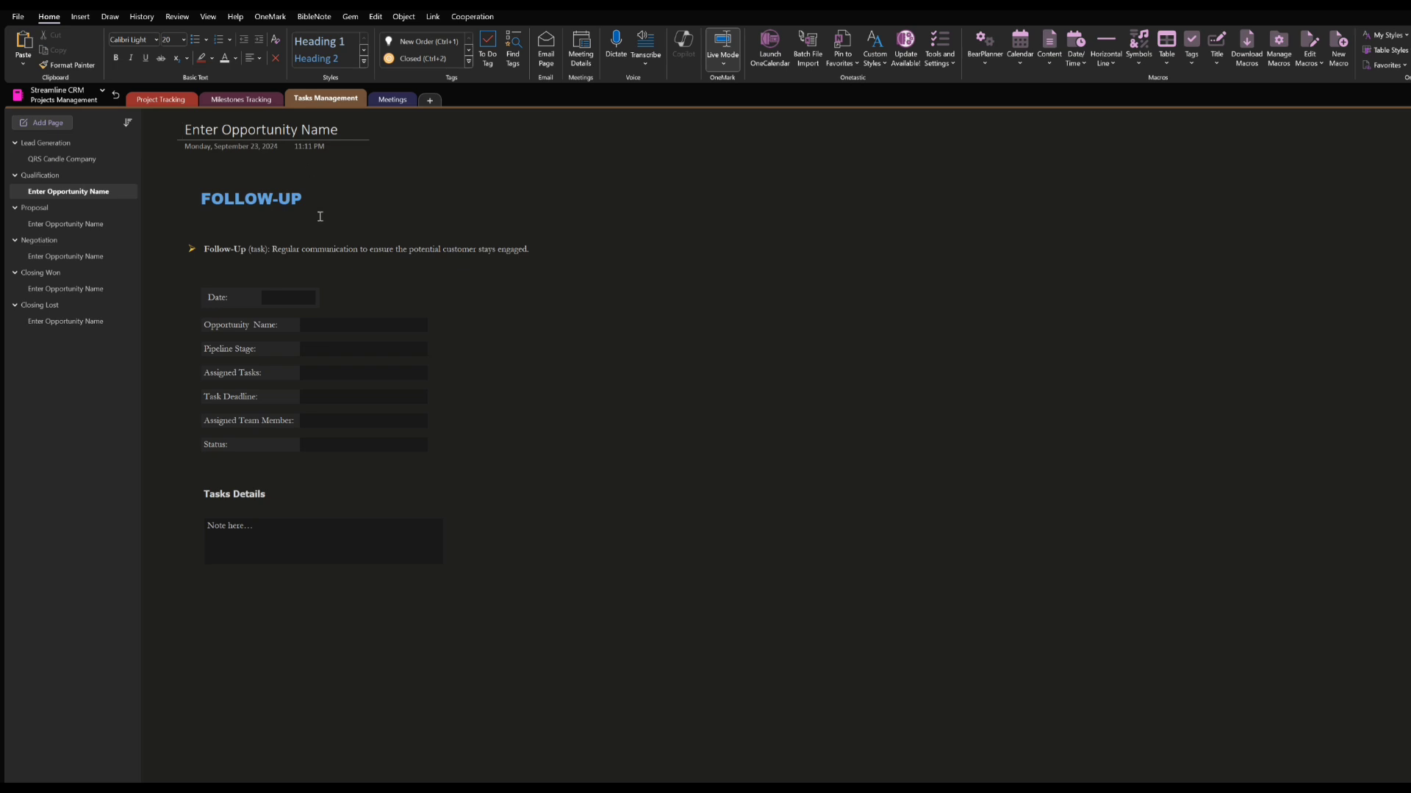
click(38, 158)
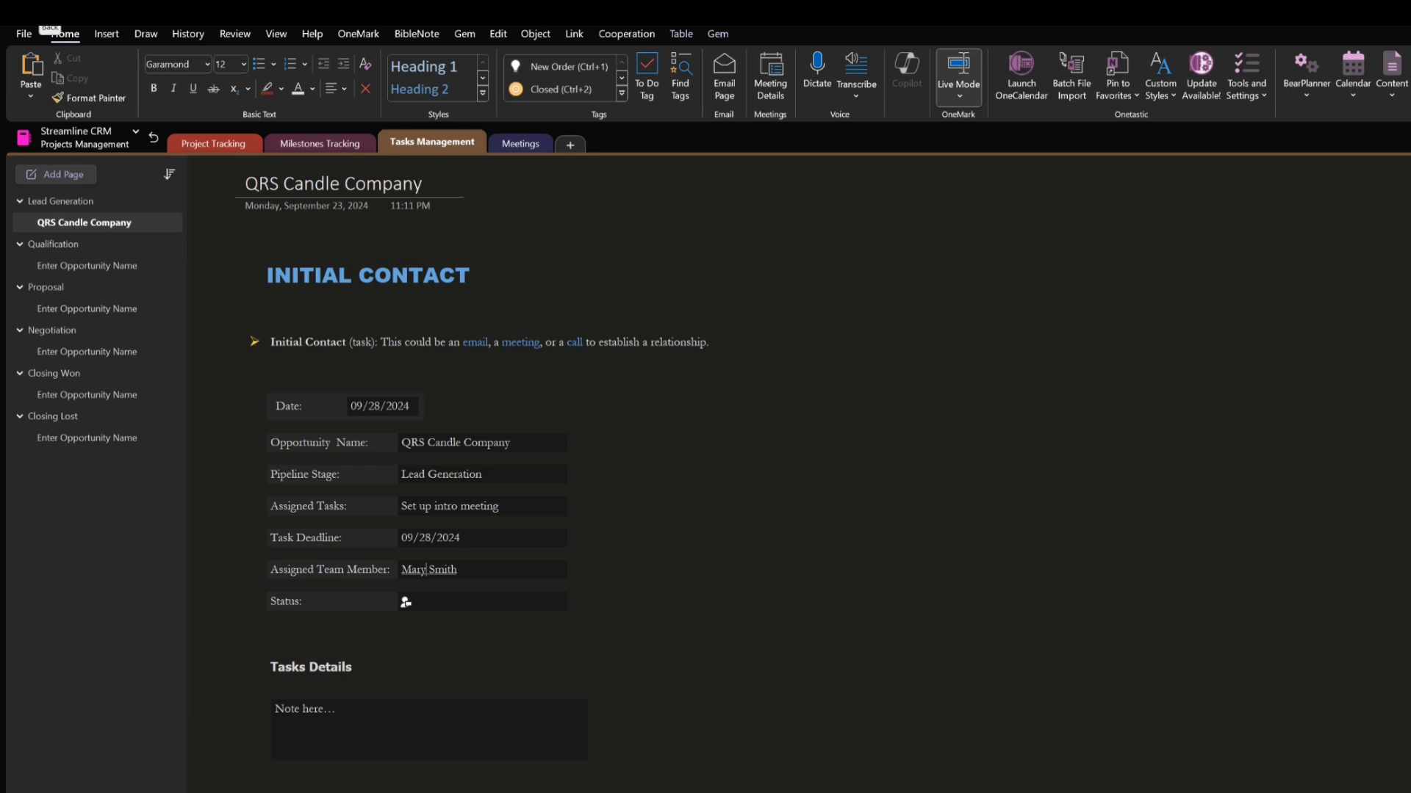
click(38, 12)
click(38, 12)
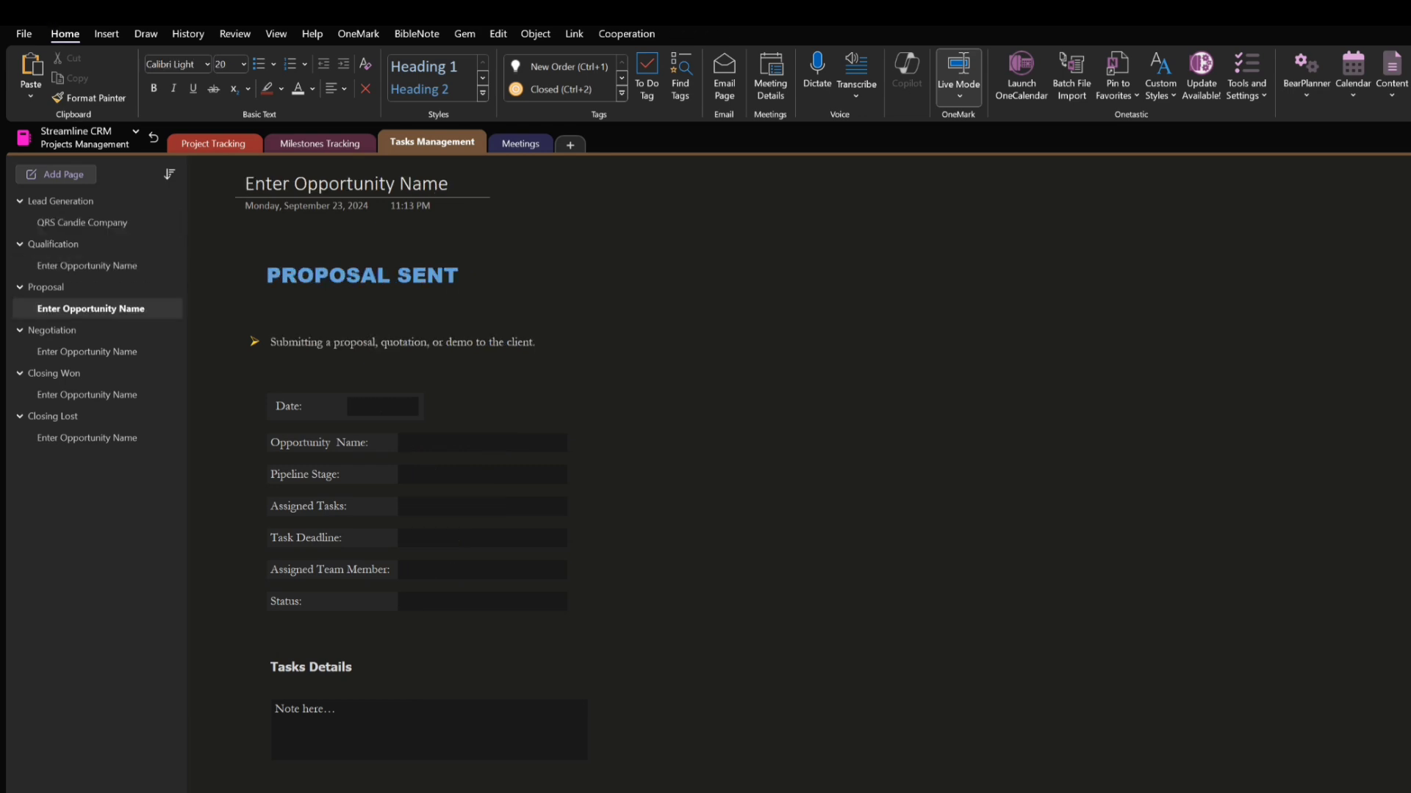
click(39, 13)
click(38, 12)
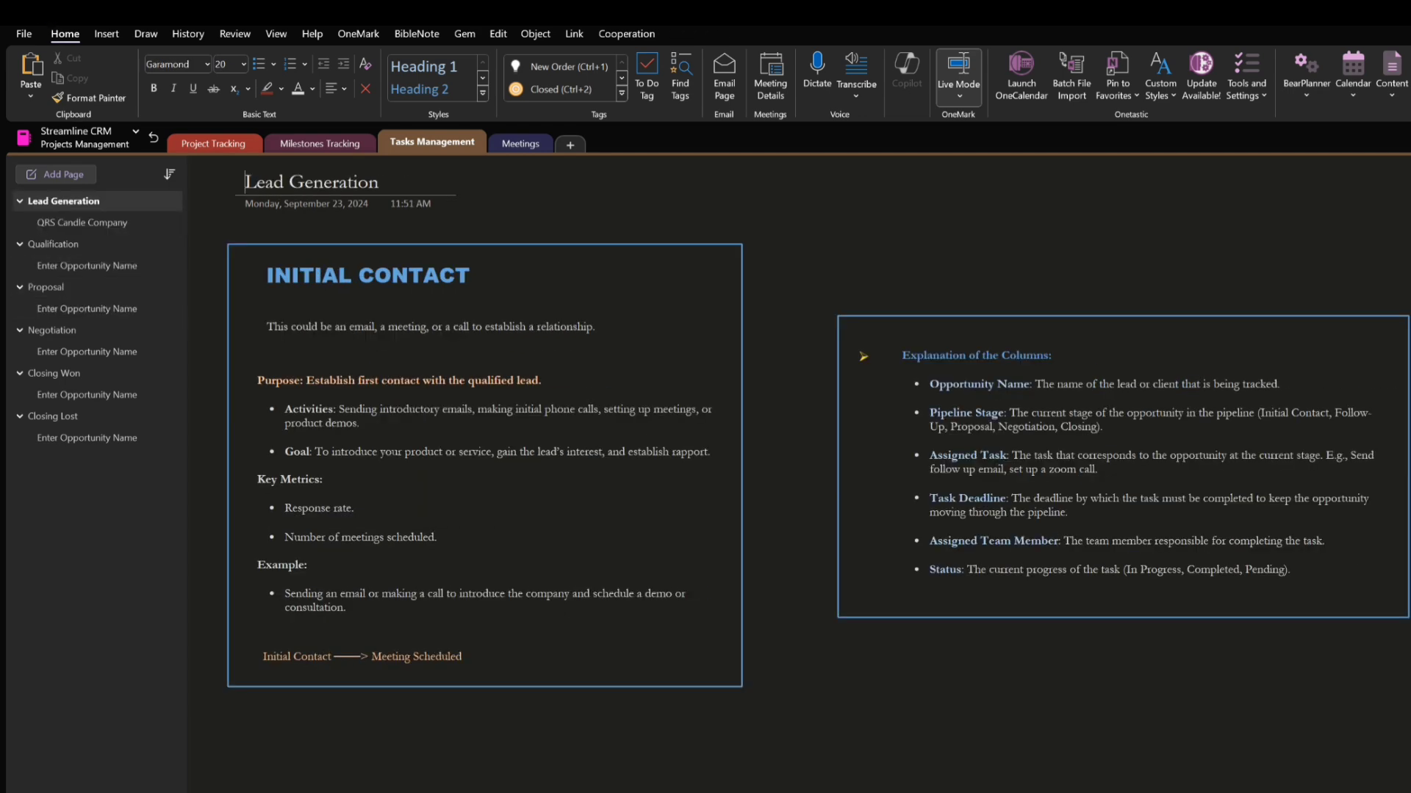
click(38, 12)
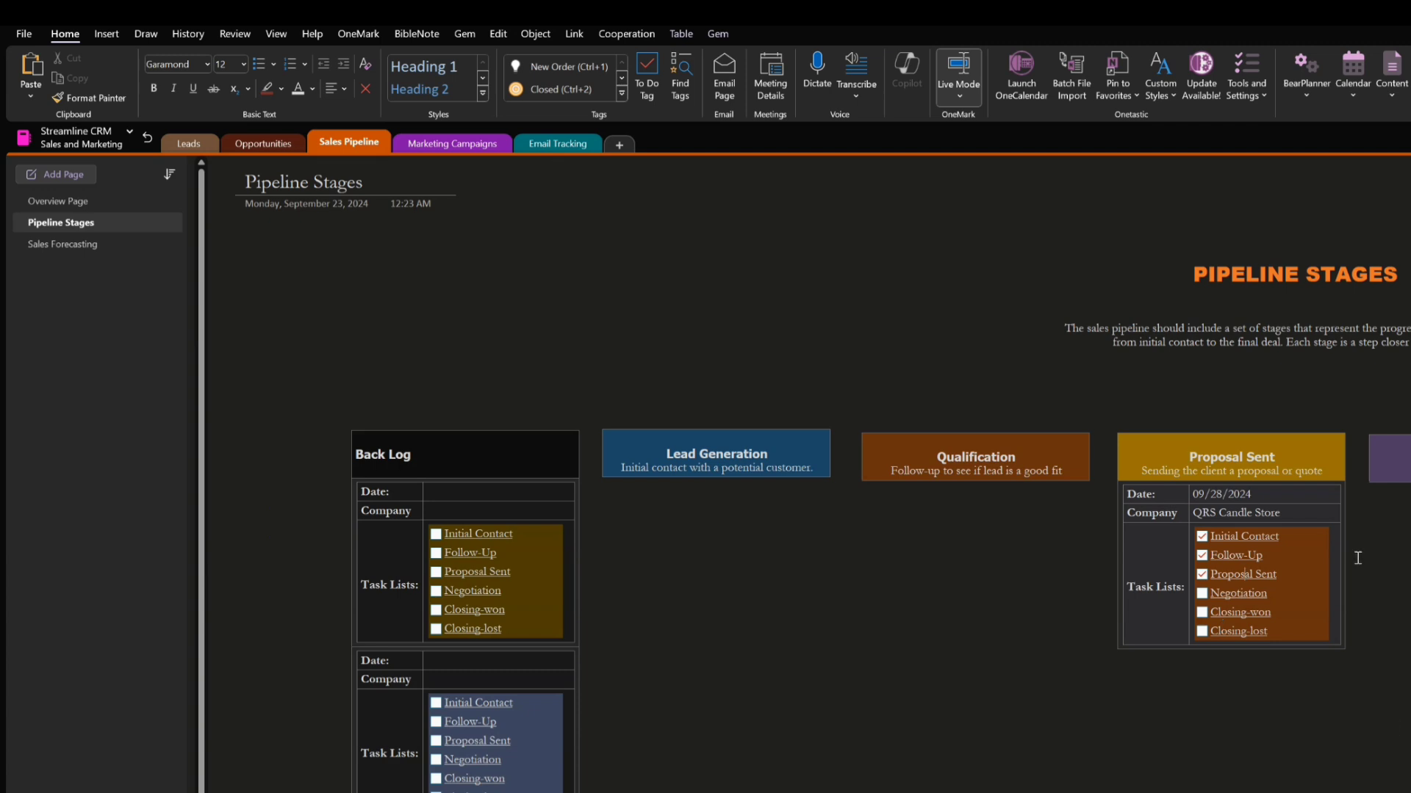
Tick Closing-won on the QRS Candle Store card and move the card under the Closed Lost stage
click(1202, 632)
click(1202, 612)
click(1202, 631)
drag(1101, 487, 1410, 489)
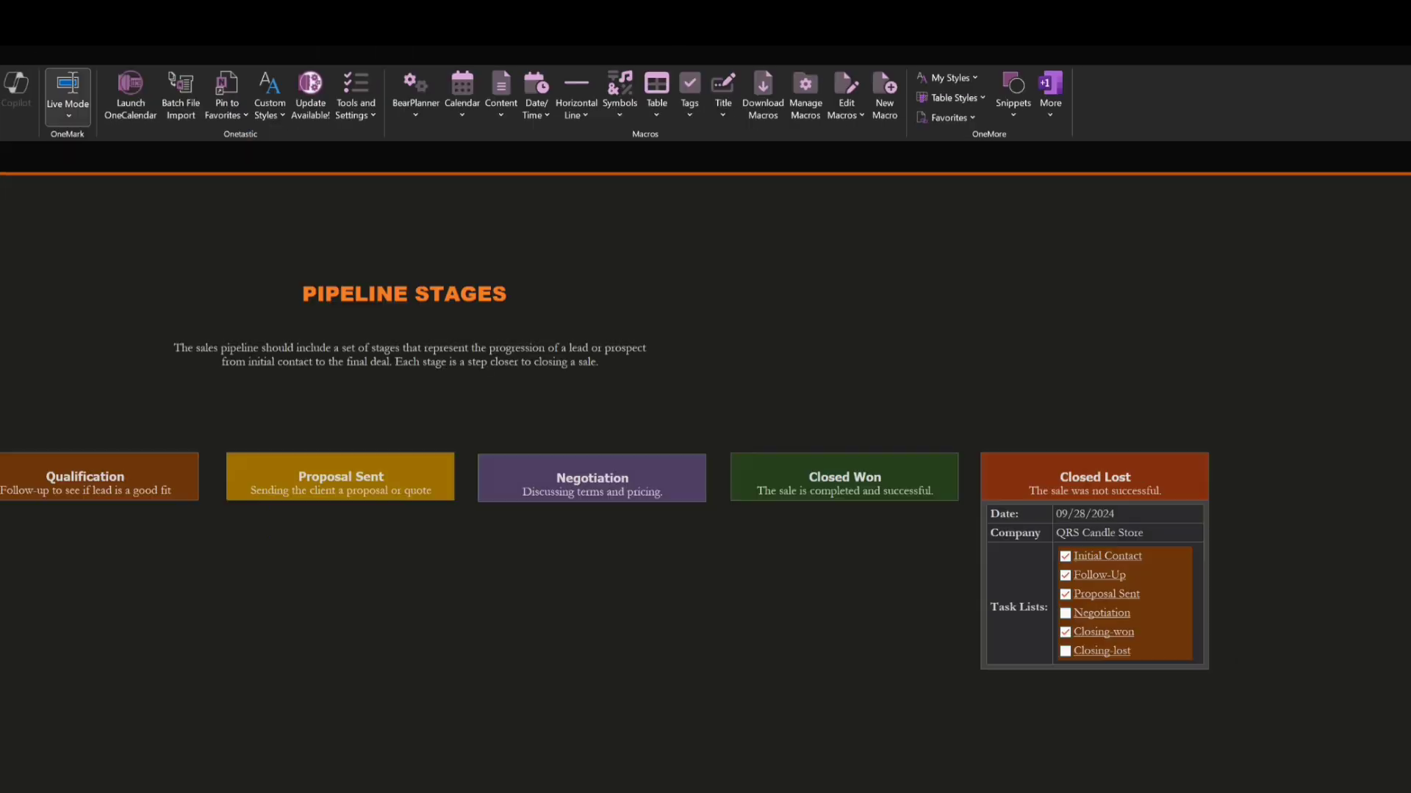
click(1045, 742)
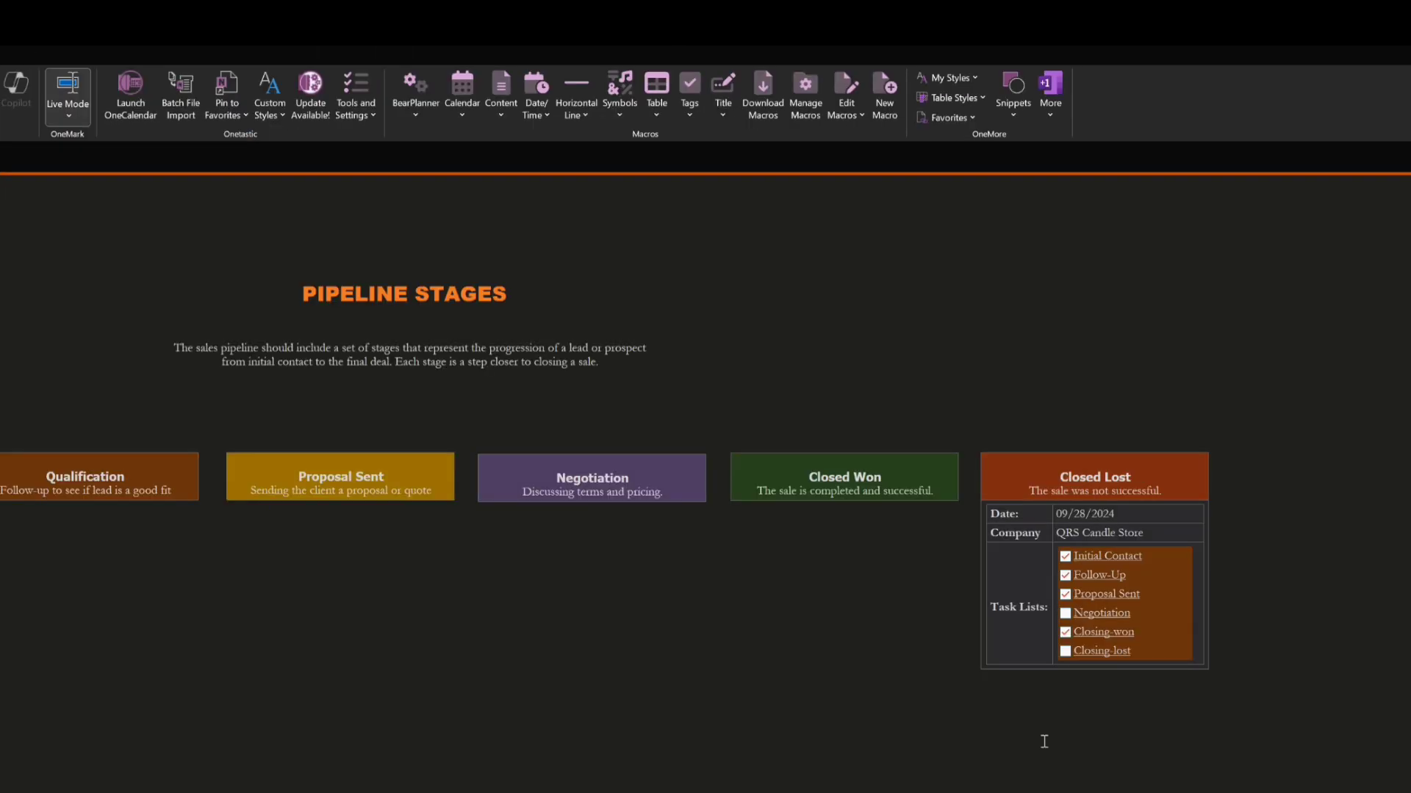
Follow the card's Closing-won link to view its opportunity page, and open the Marketing Campaigns section from the sales pipeline
click(1106, 636)
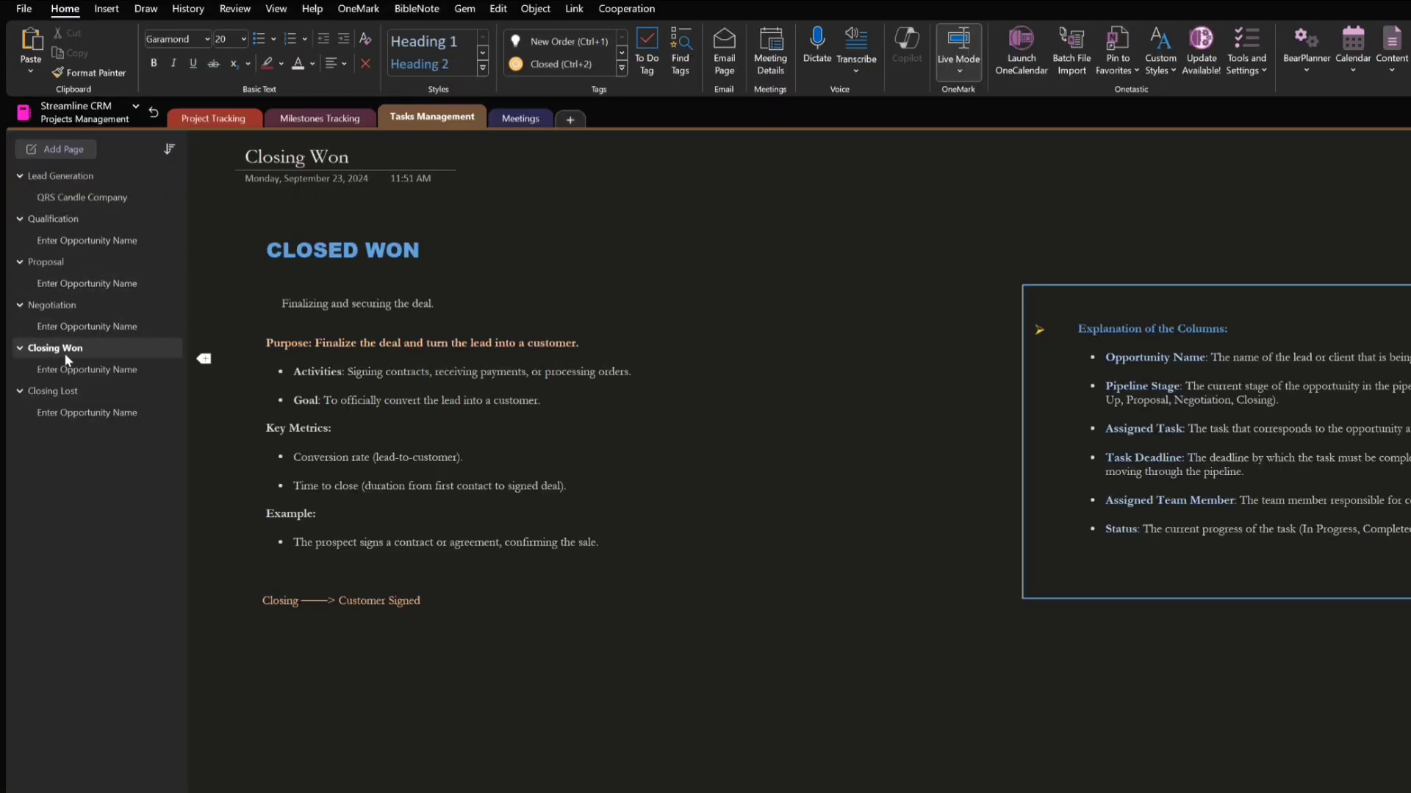
click(70, 369)
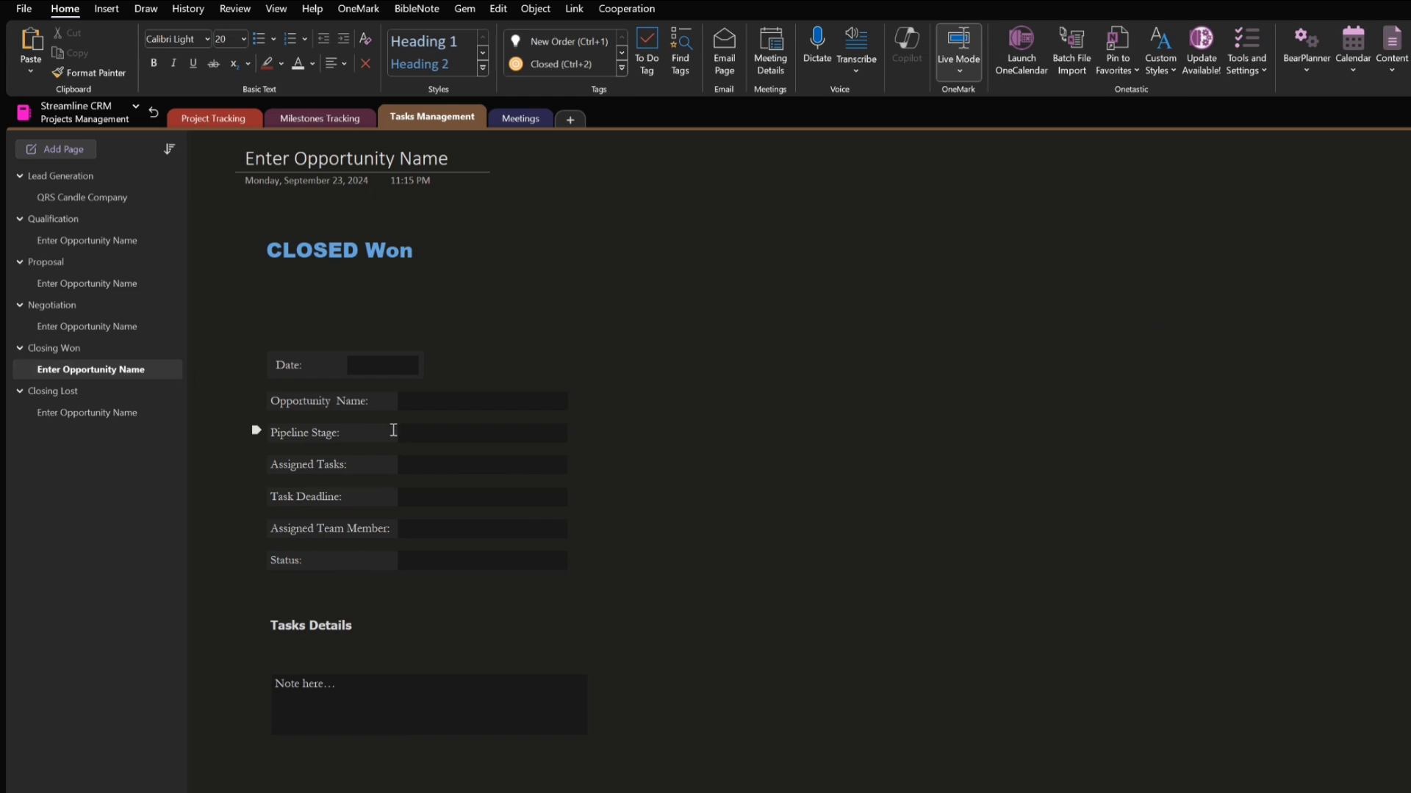
click(449, 433)
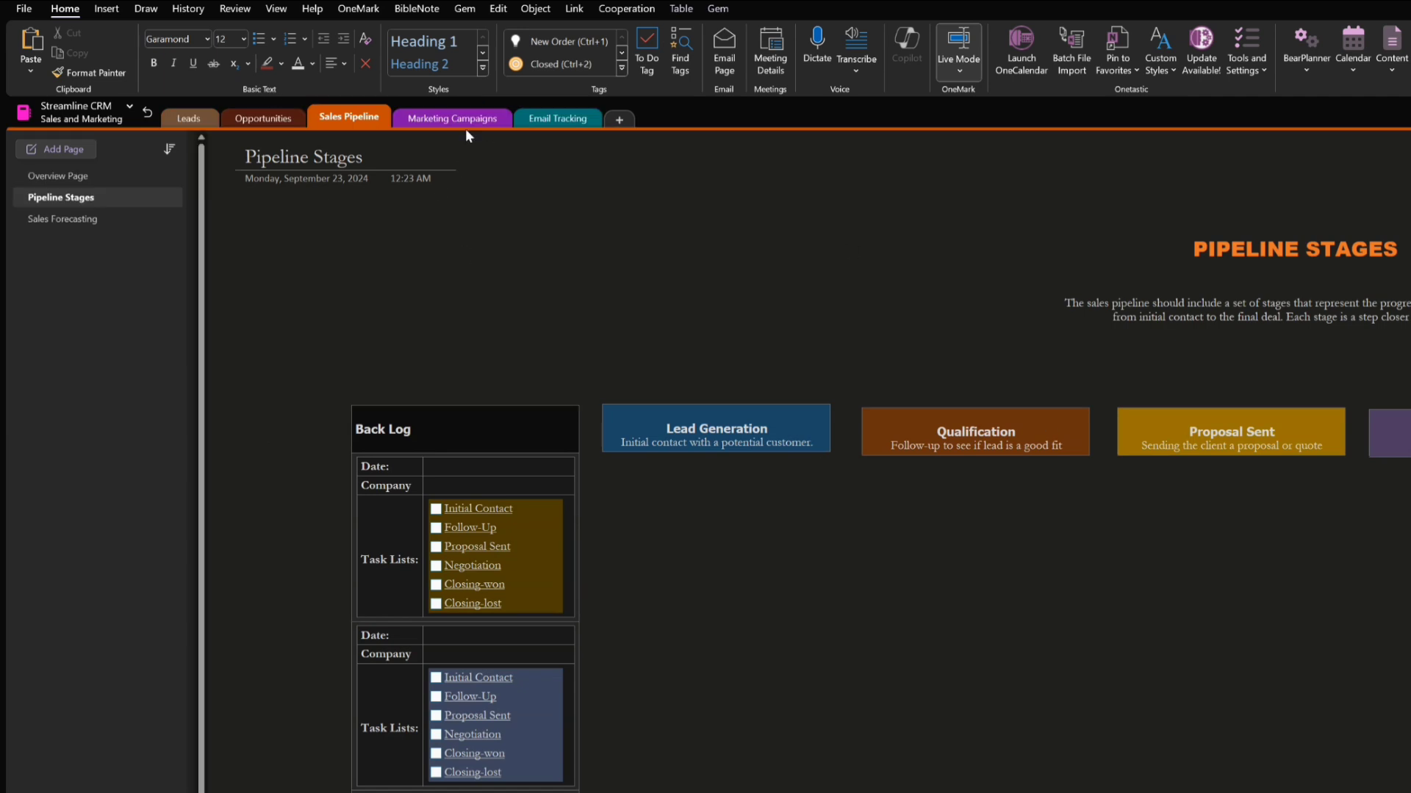
click(416, 125)
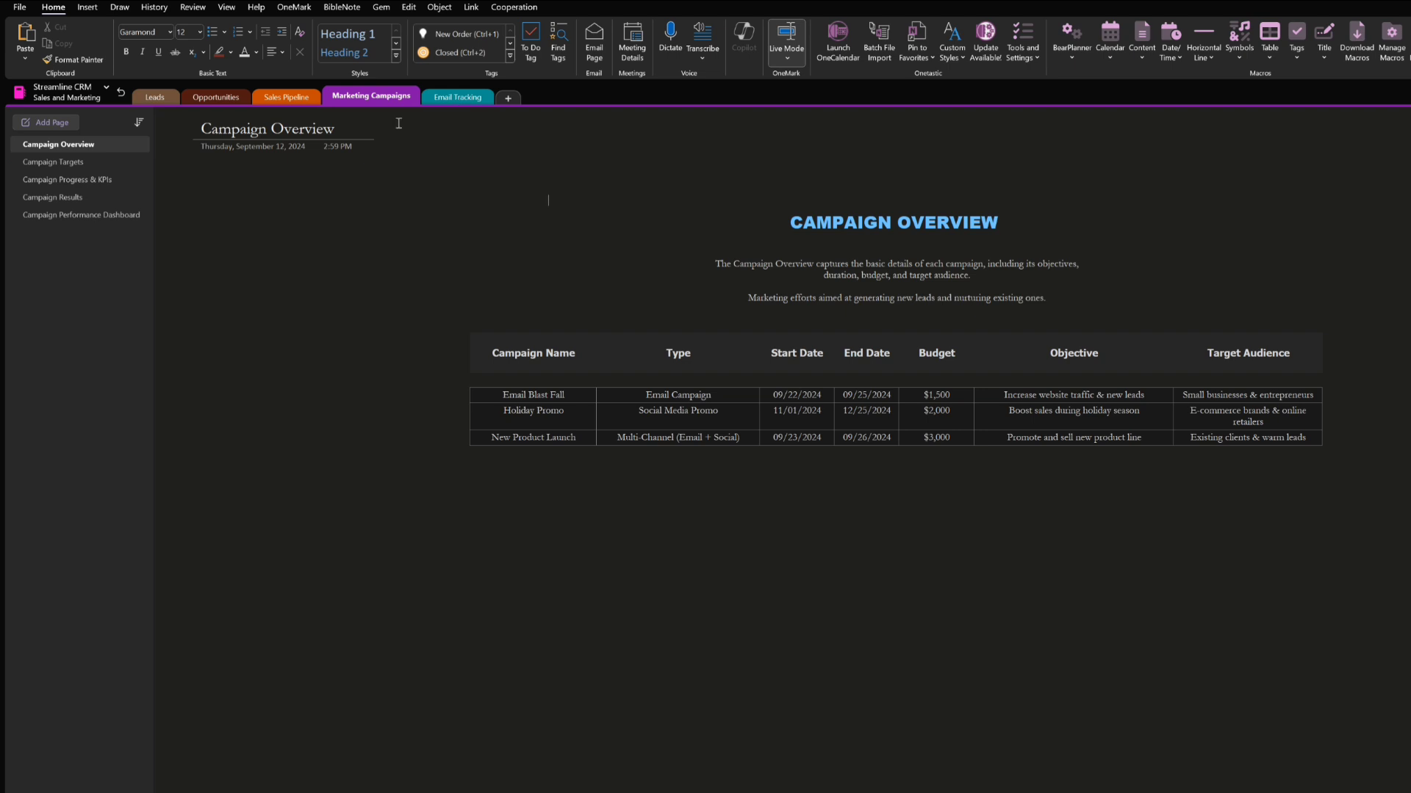
Read the Start Here page in the Welcome section, and return to Campaign Overview through the Dashboard's Sales Manager link
click(120, 93)
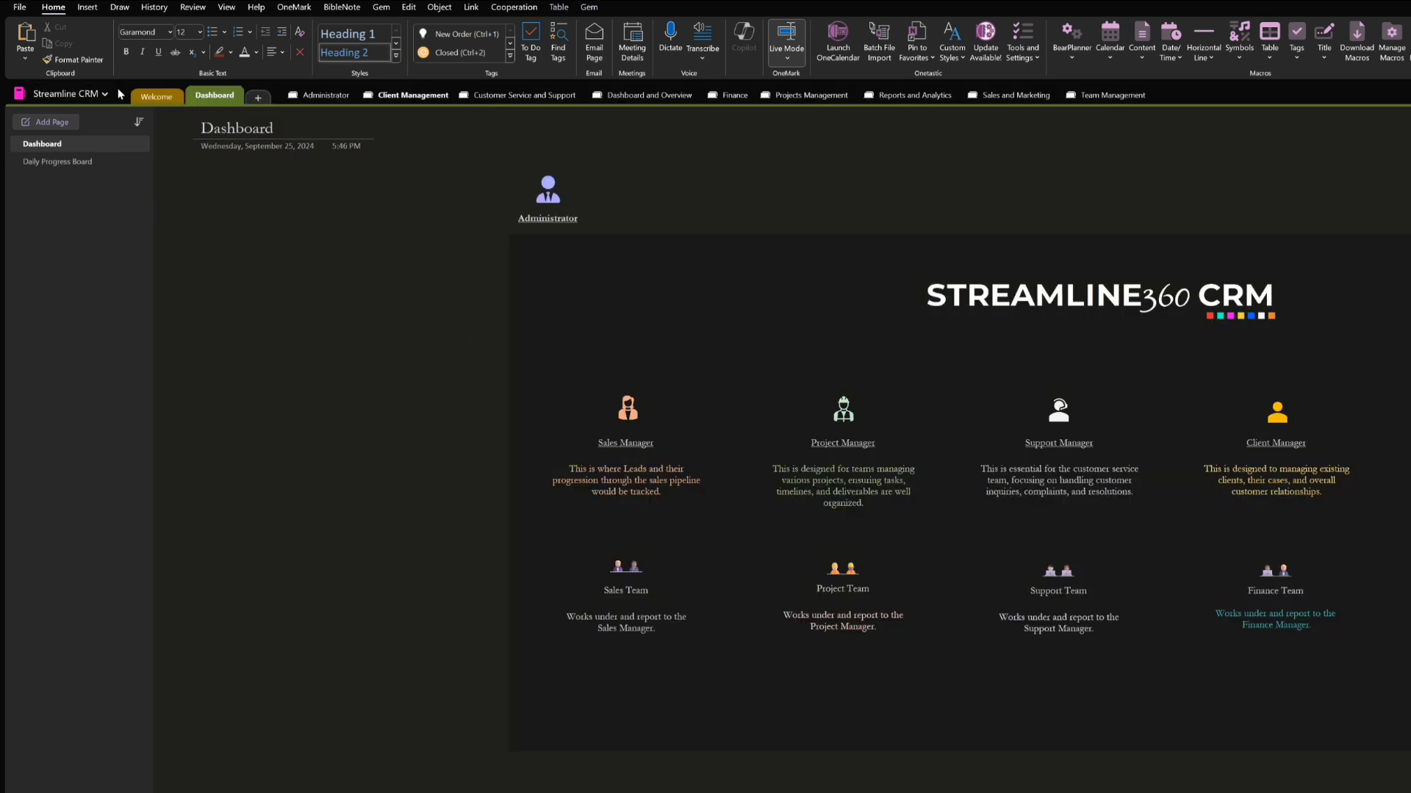
click(168, 97)
scroll(711, 419, down, 5)
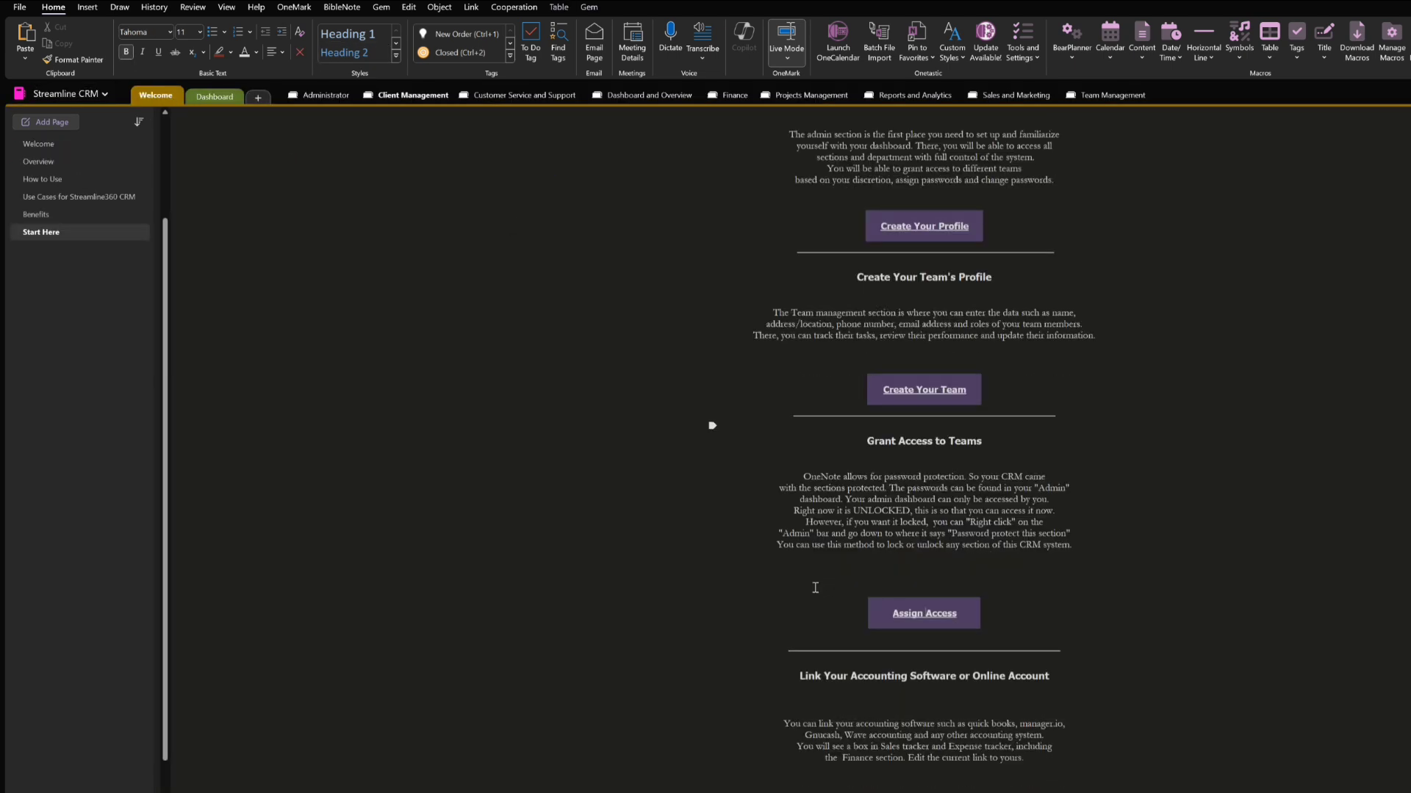
scroll(877, 547, up, 2)
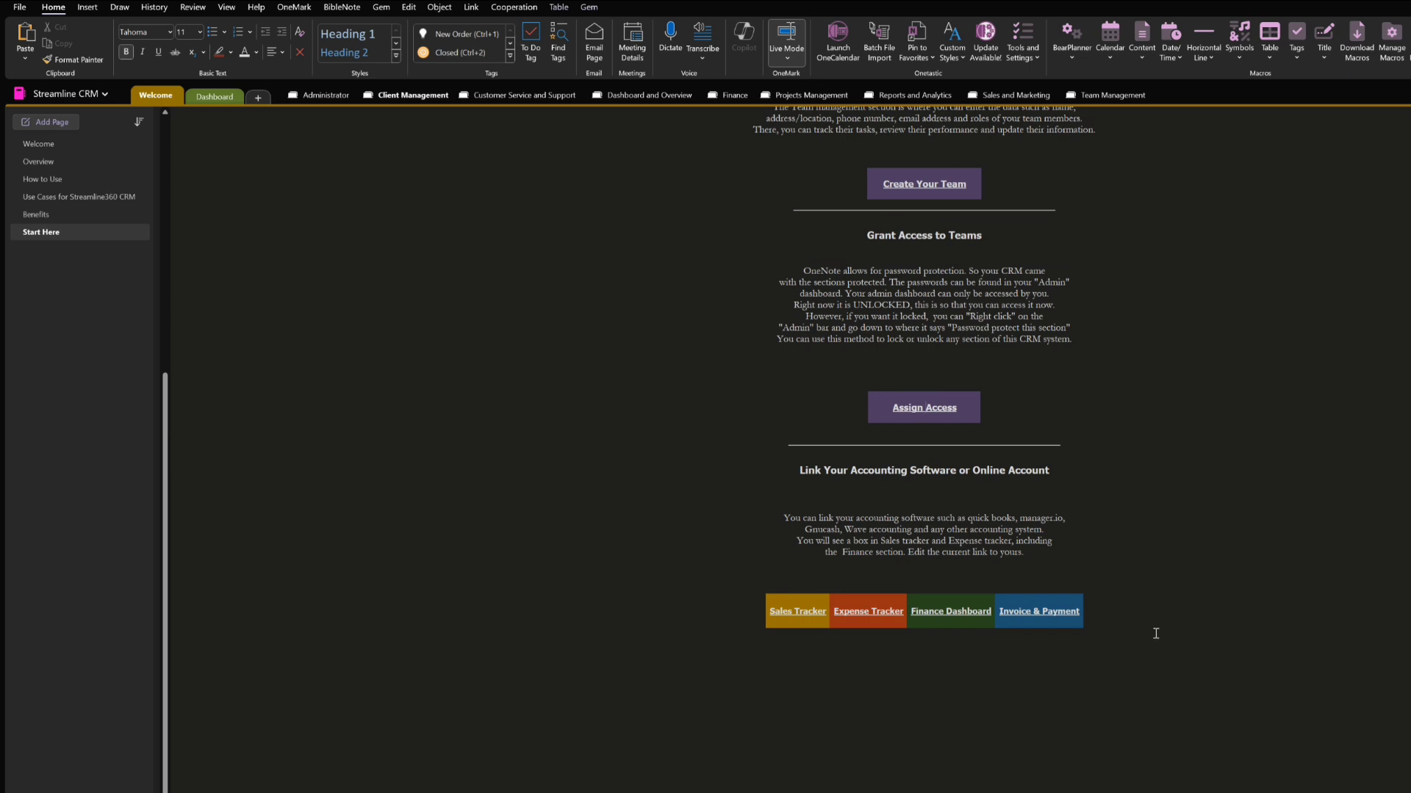
scroll(1152, 633, up, 4)
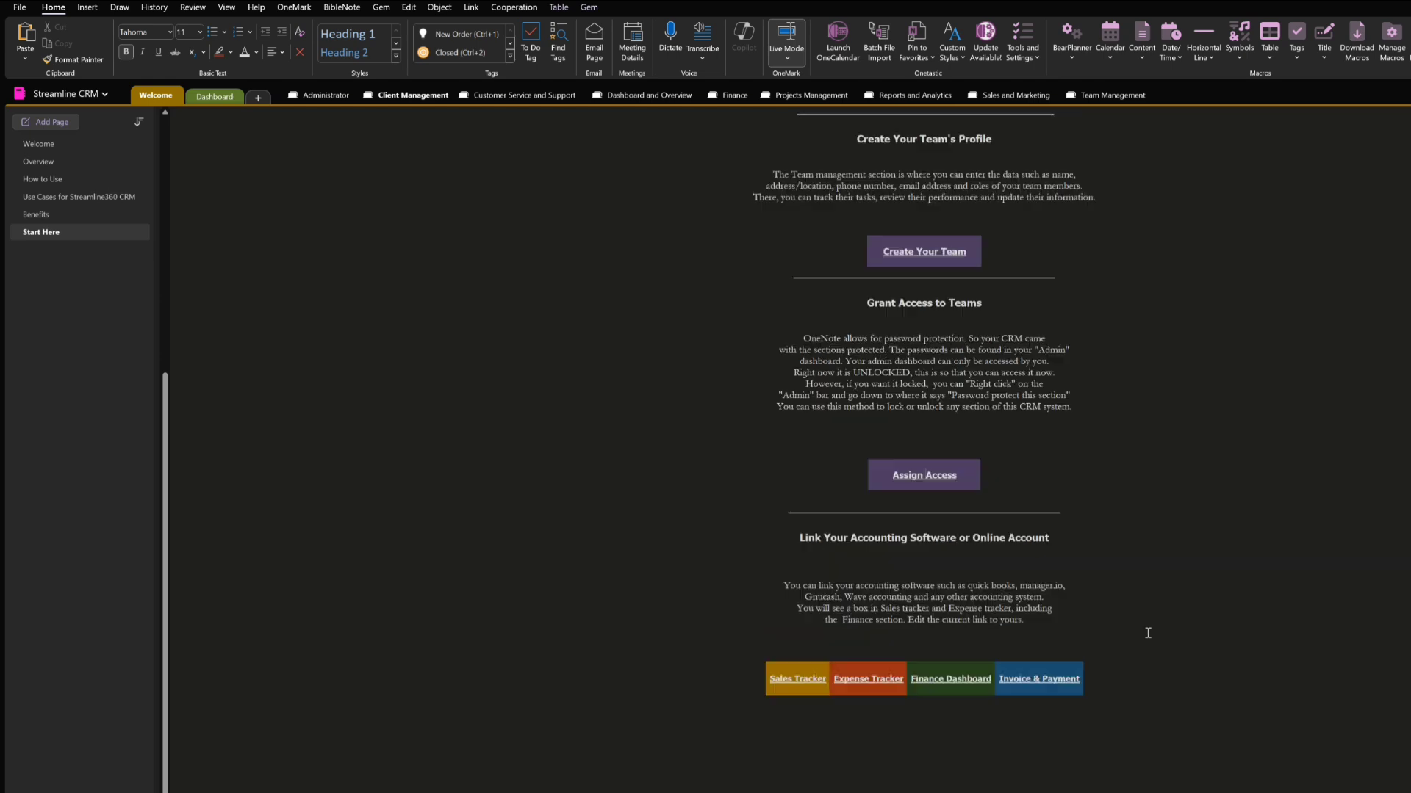
scroll(1147, 633, down, 2)
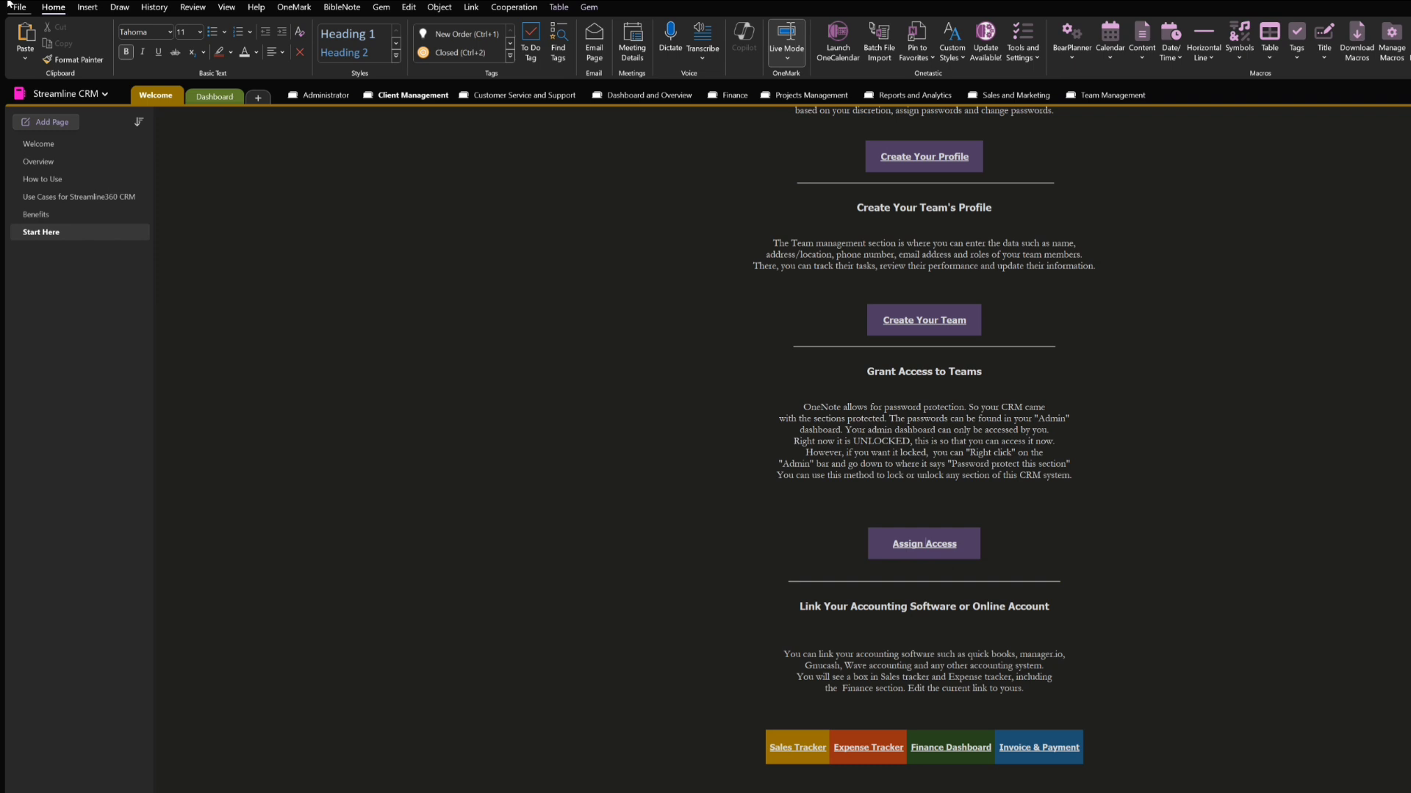
key(alt+Left)
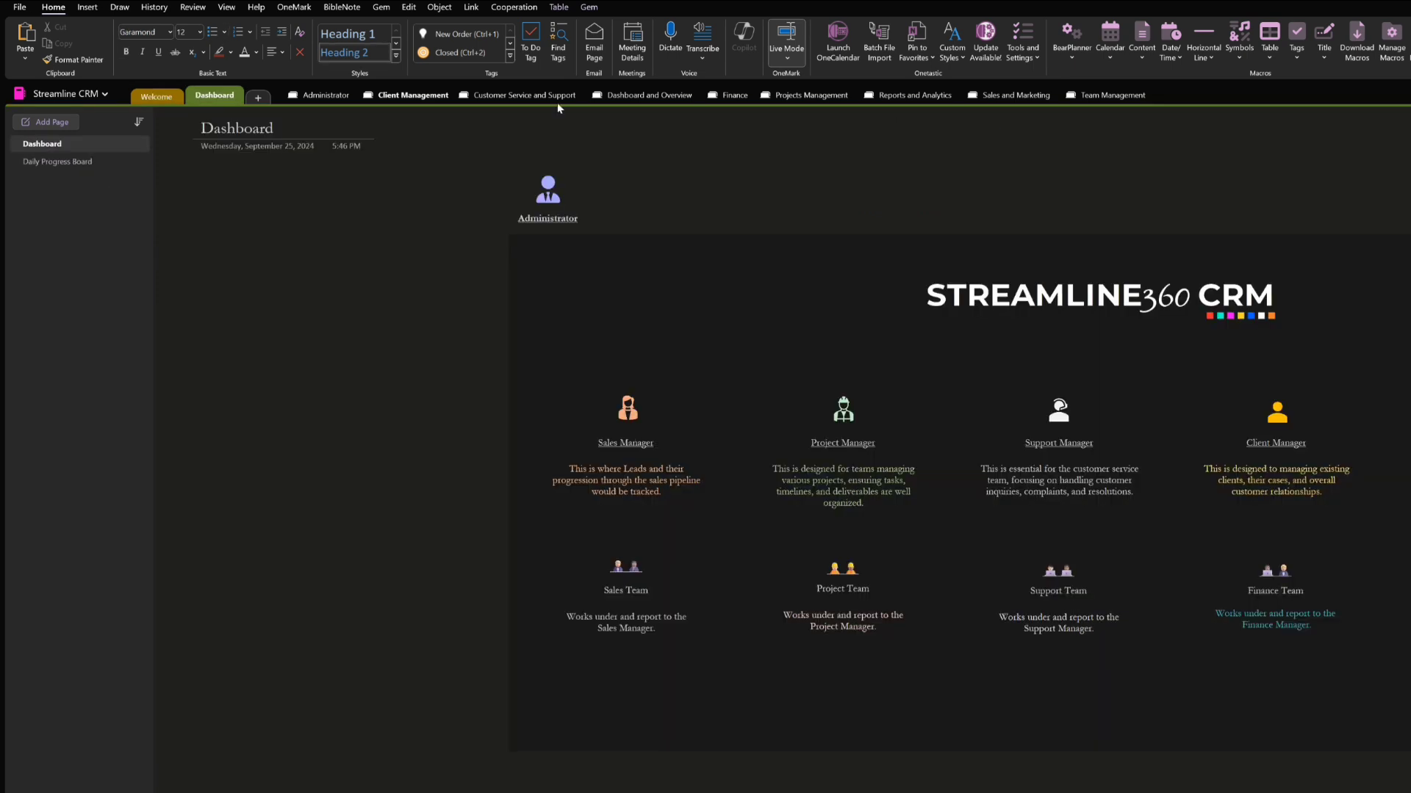
click(630, 442)
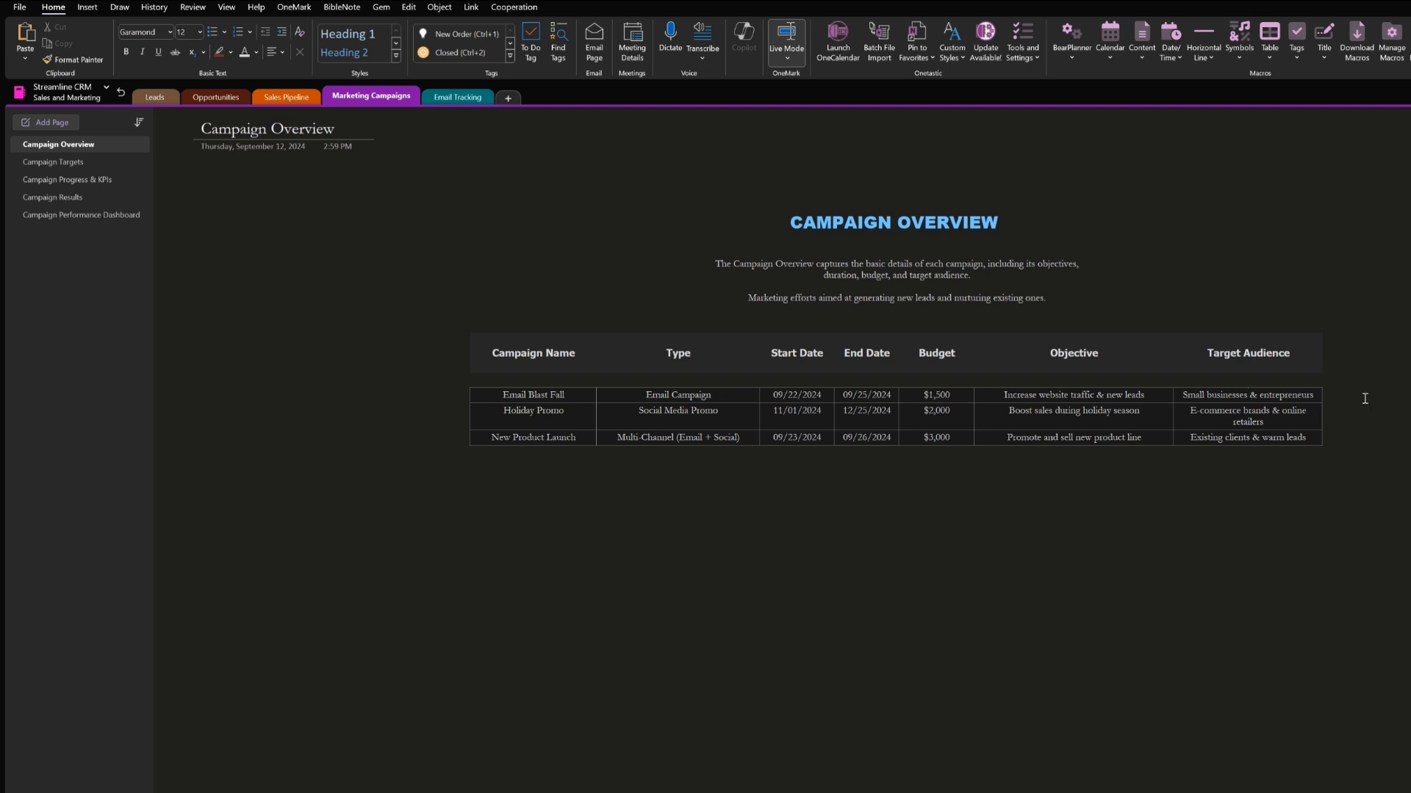
Review Campaign Targets and add a dollar sign before the New Product Launch target goal on the Campaign Progress & KPIs page
click(55, 162)
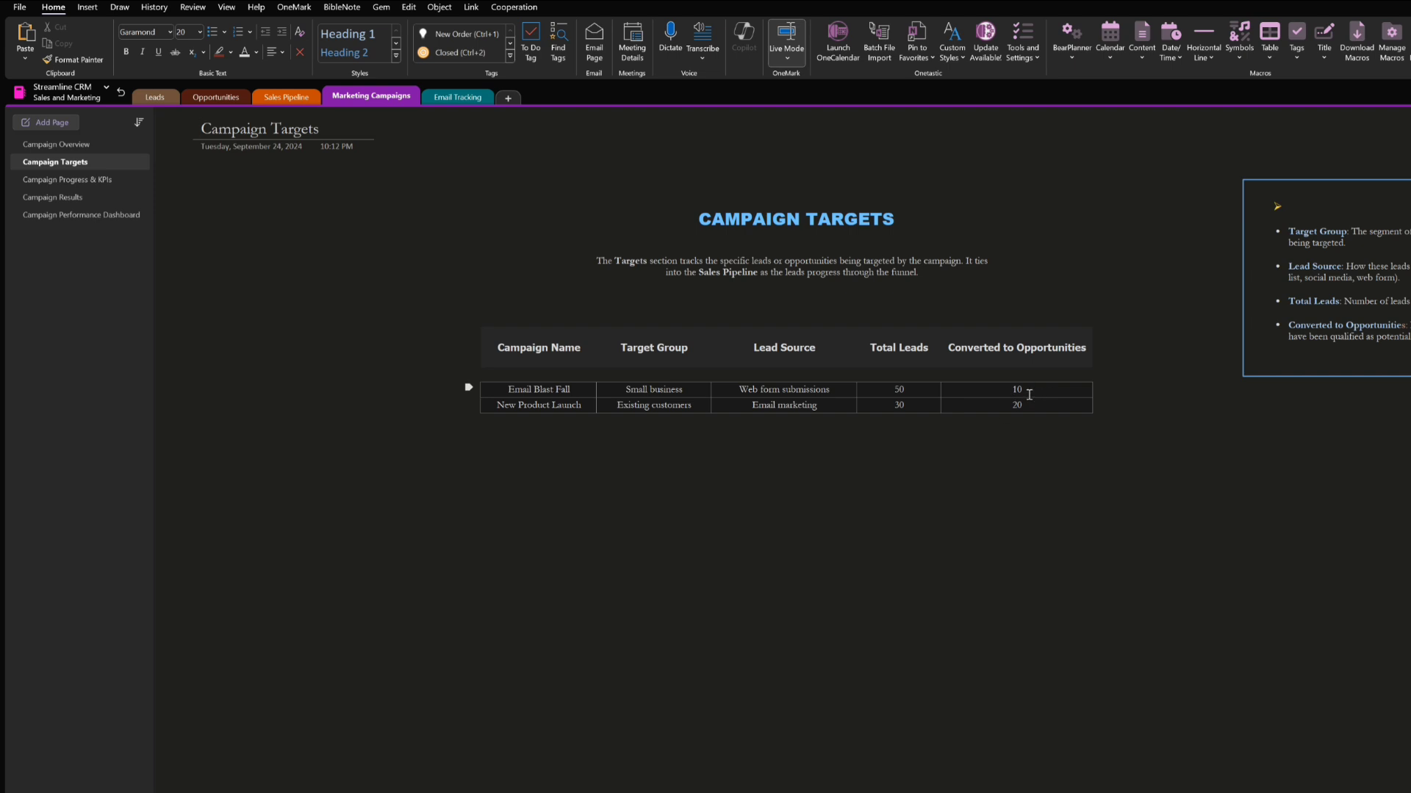
click(86, 181)
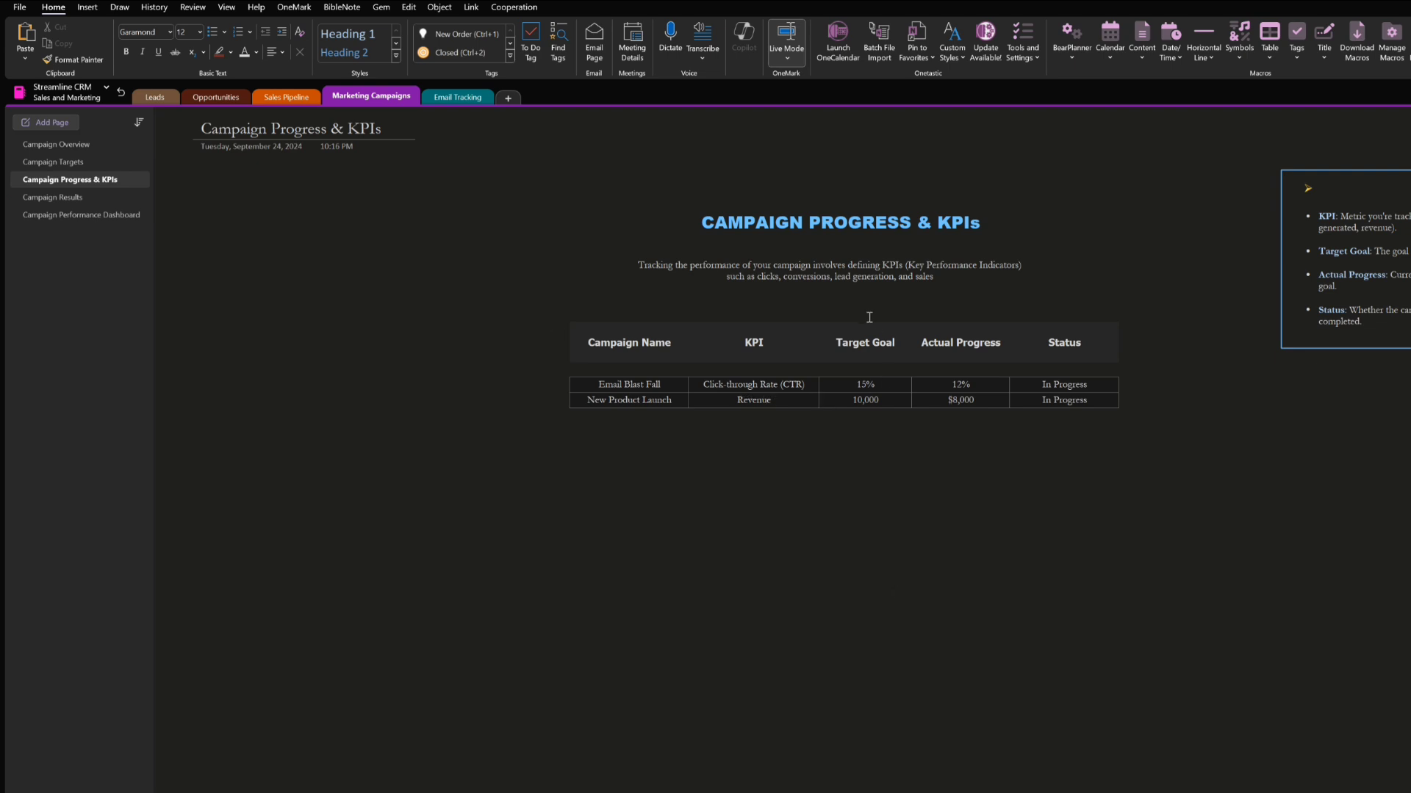
click(846, 406)
text($)
Examine the Campaign Results page, including its results table, column explanations, workflow and example notes
click(75, 197)
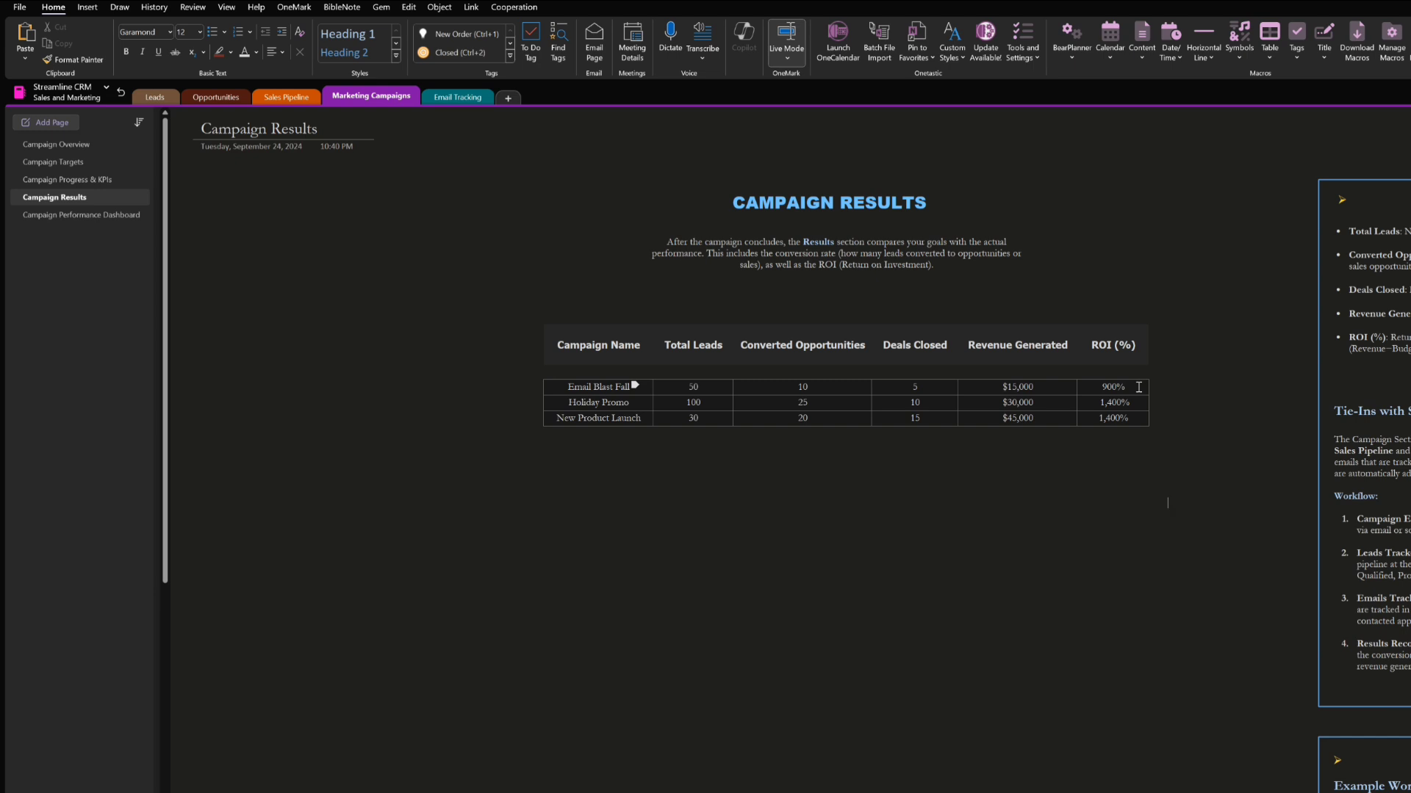
scroll(1327, 312, down, 3)
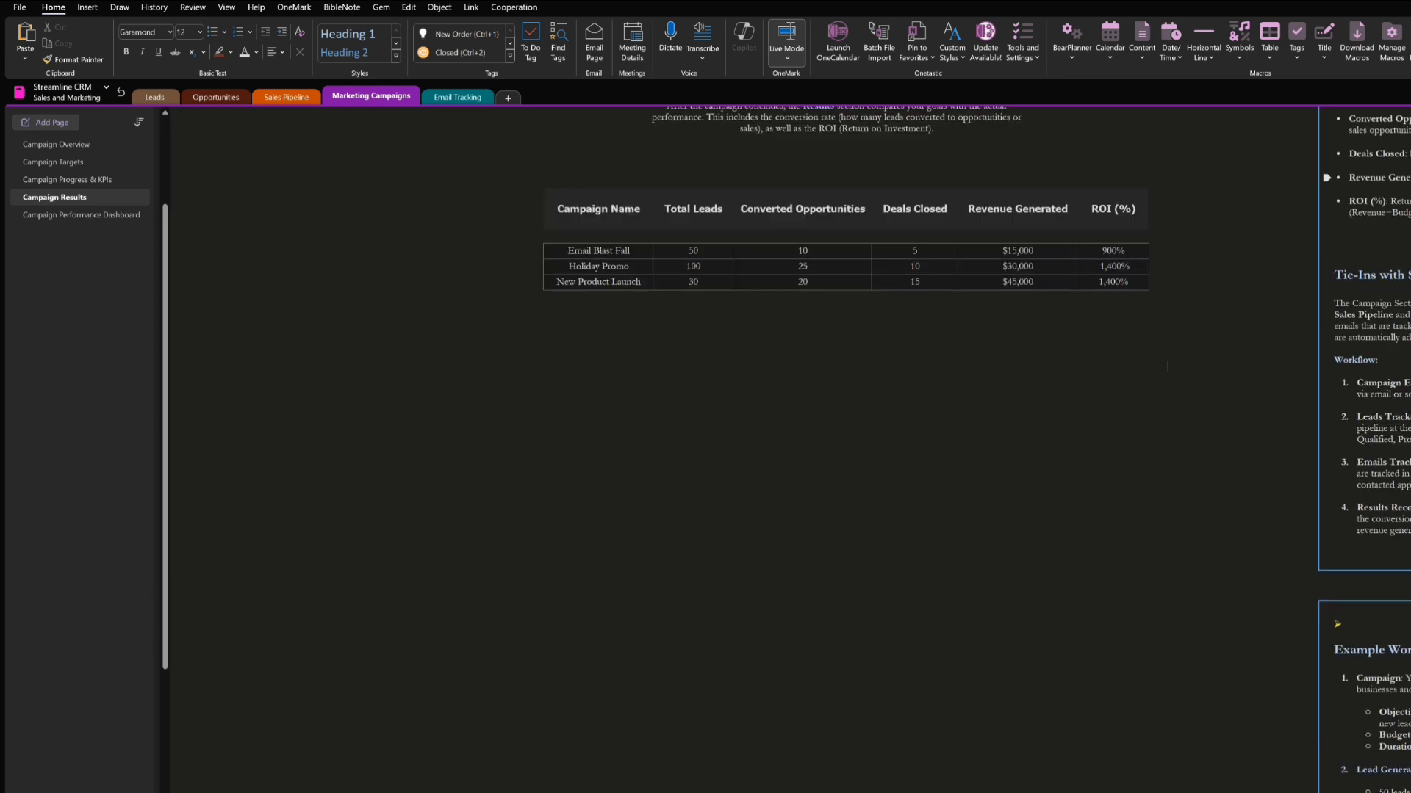
scroll(1326, 312, up, 3)
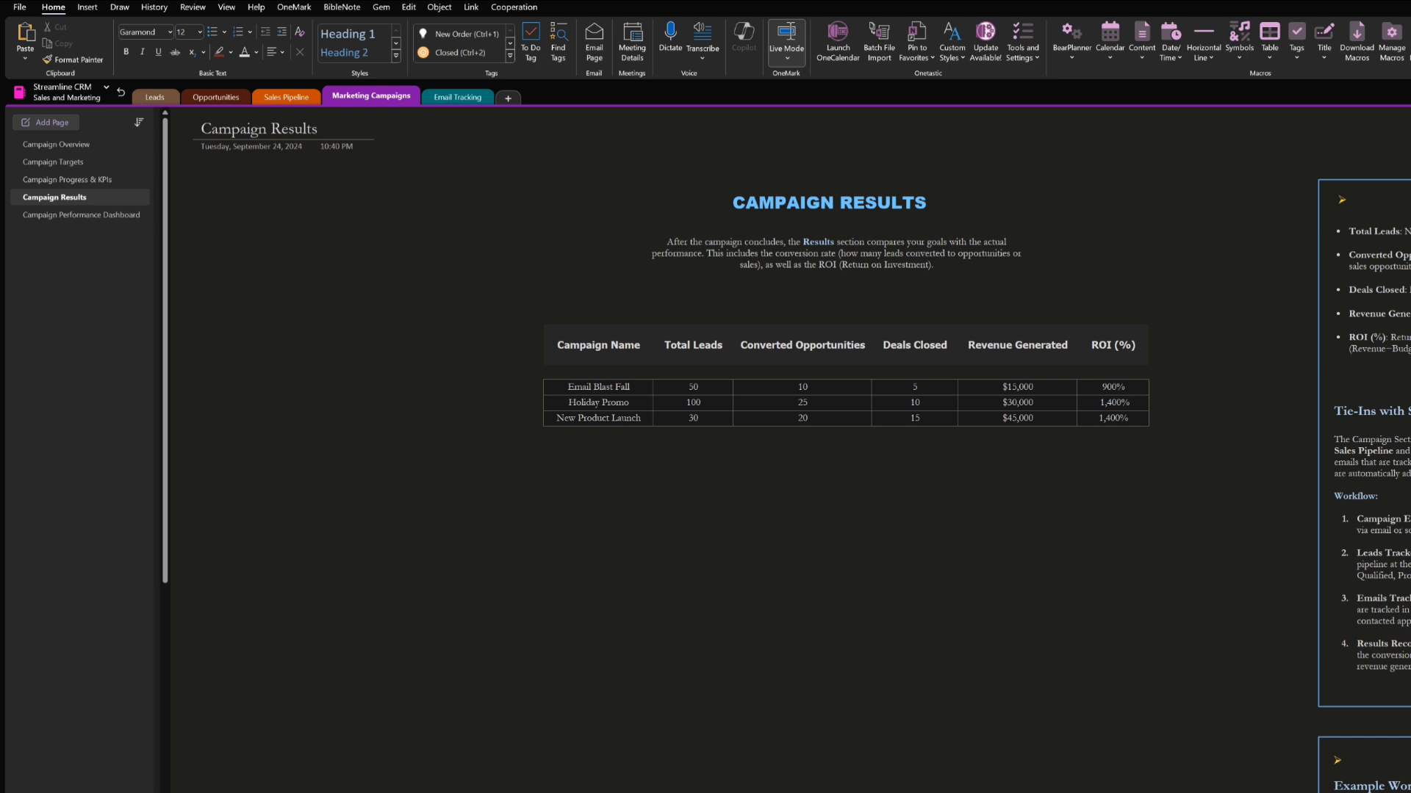
scroll(1166, 497, down, 2)
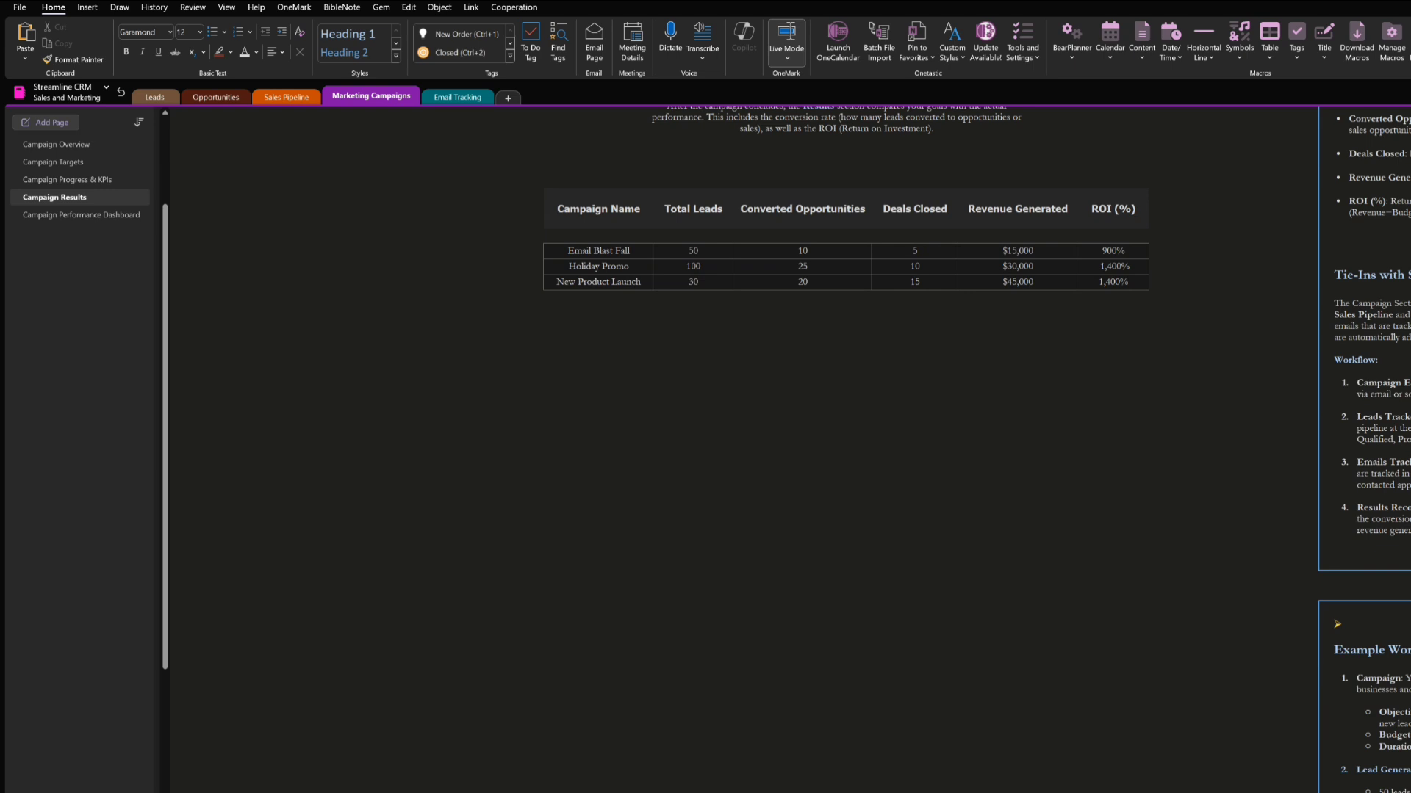
scroll(1408, 638, down, 4)
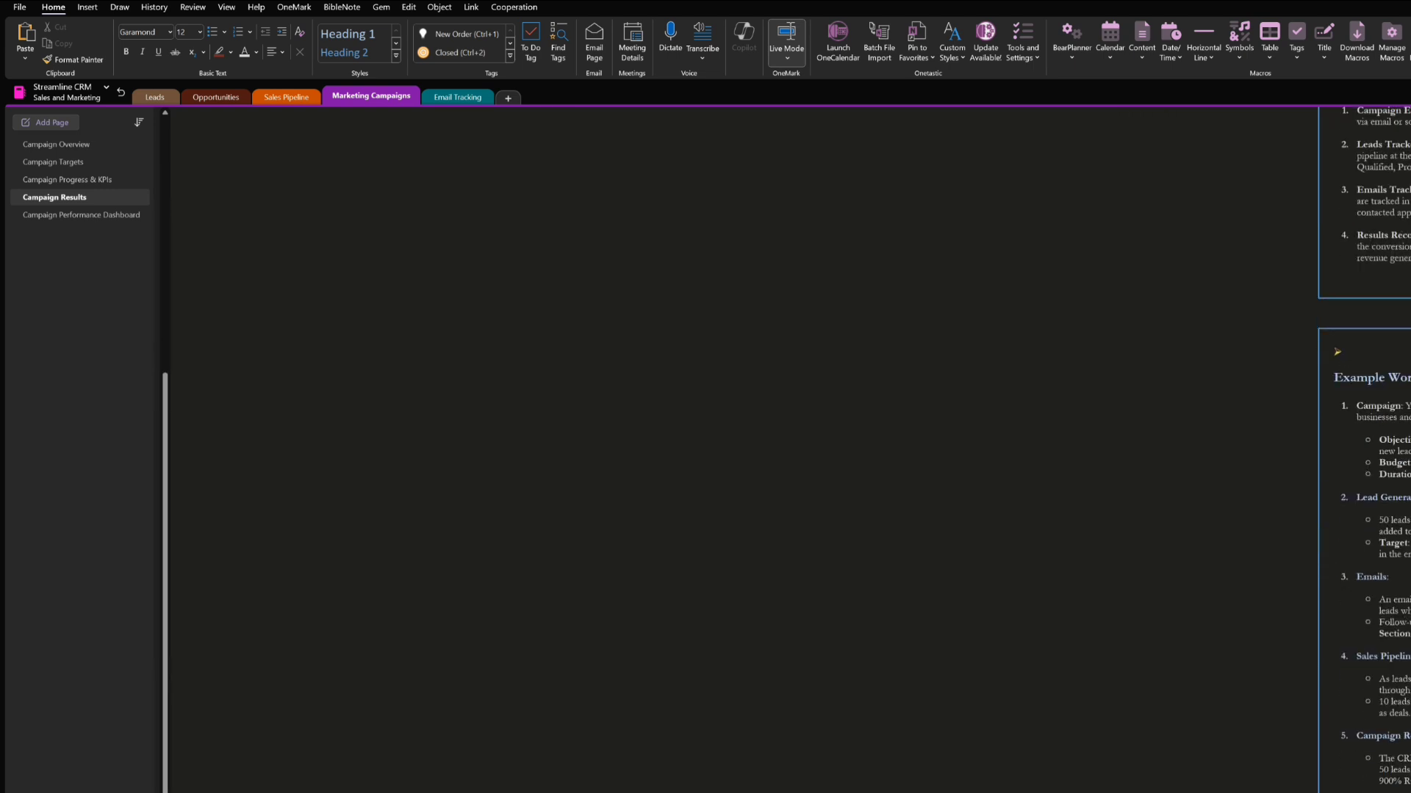
scroll(1363, 491, up, 4)
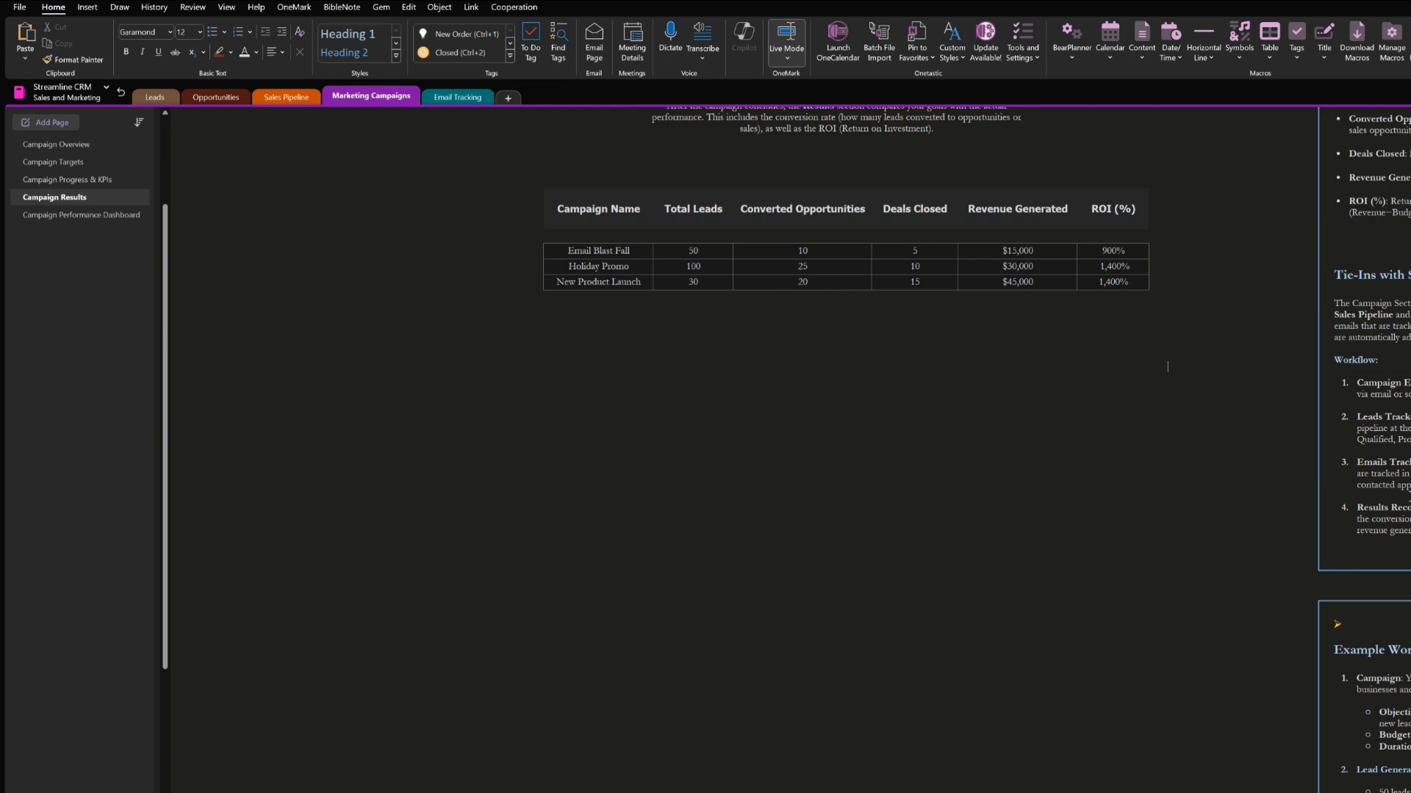
scroll(977, 450, up, 2)
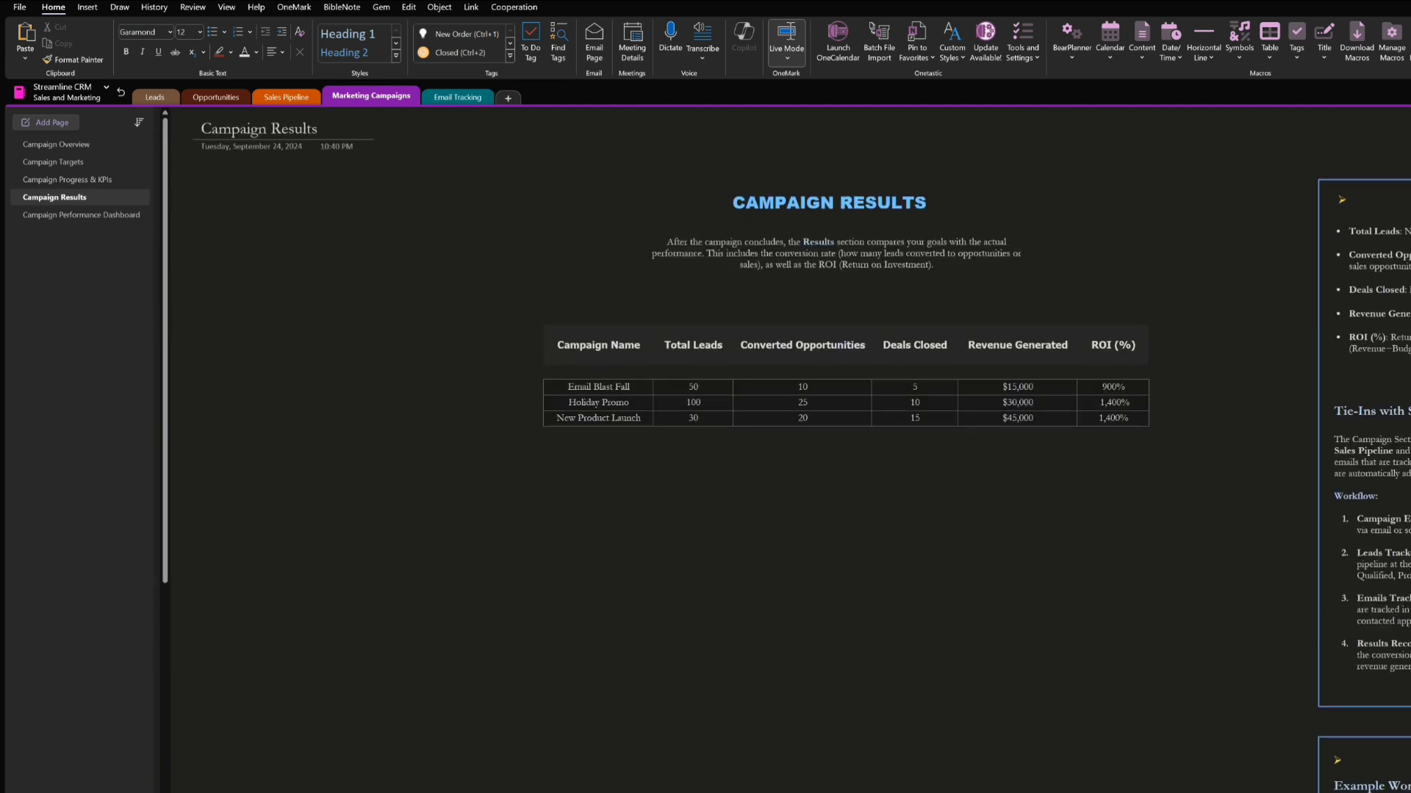
Review the Campaign Performance Dashboard and highlight its ROI formula alongside the conversion rate example
click(37, 220)
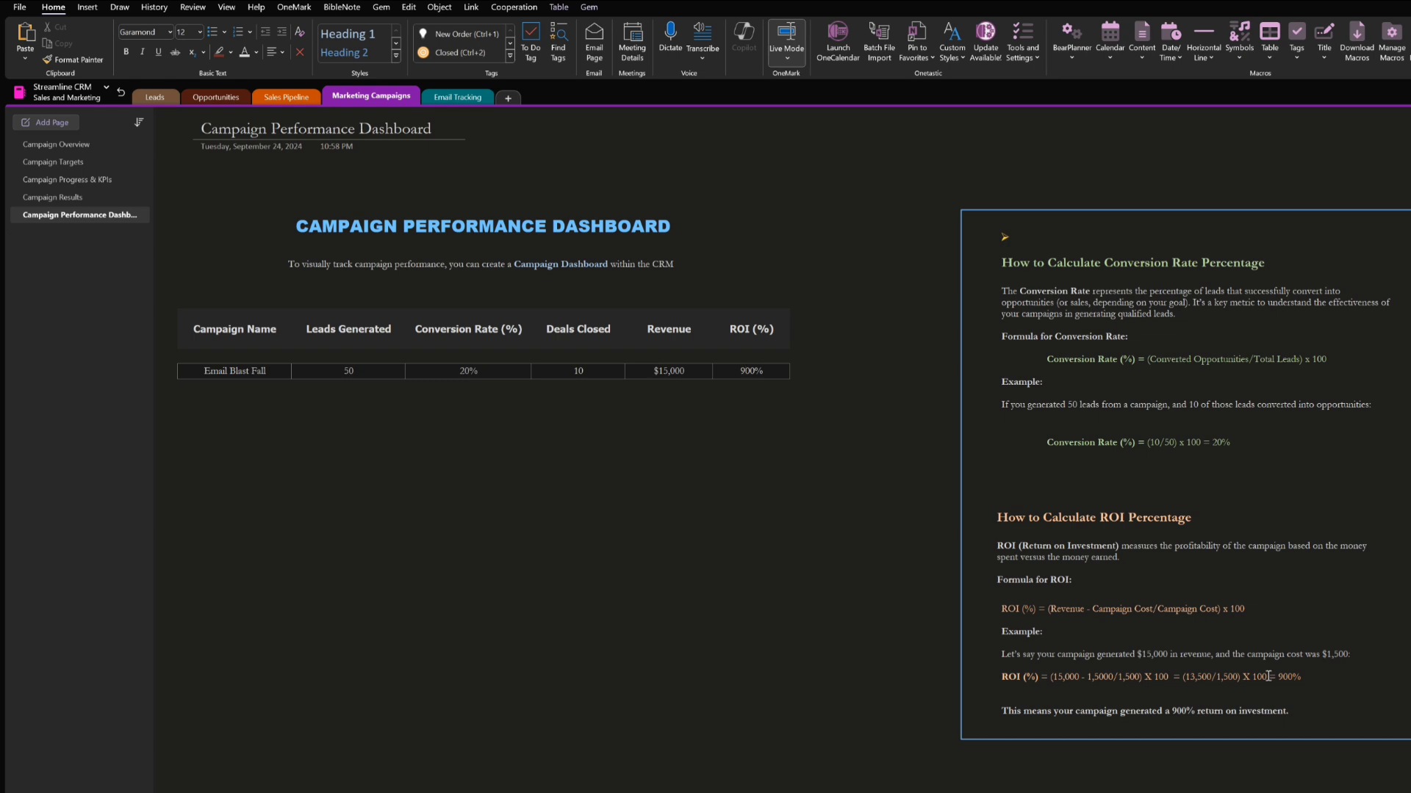
drag(1075, 609, 1227, 609)
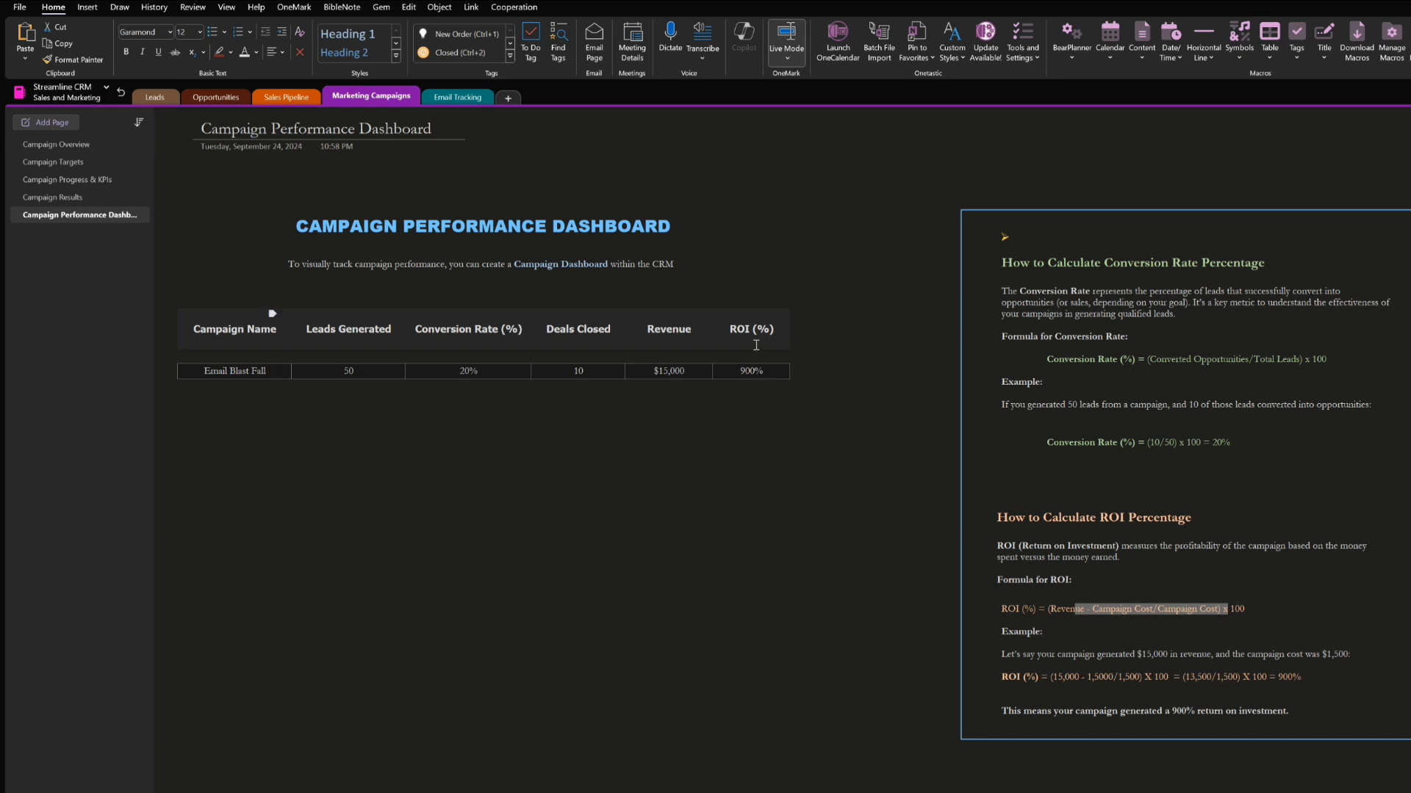
click(1175, 443)
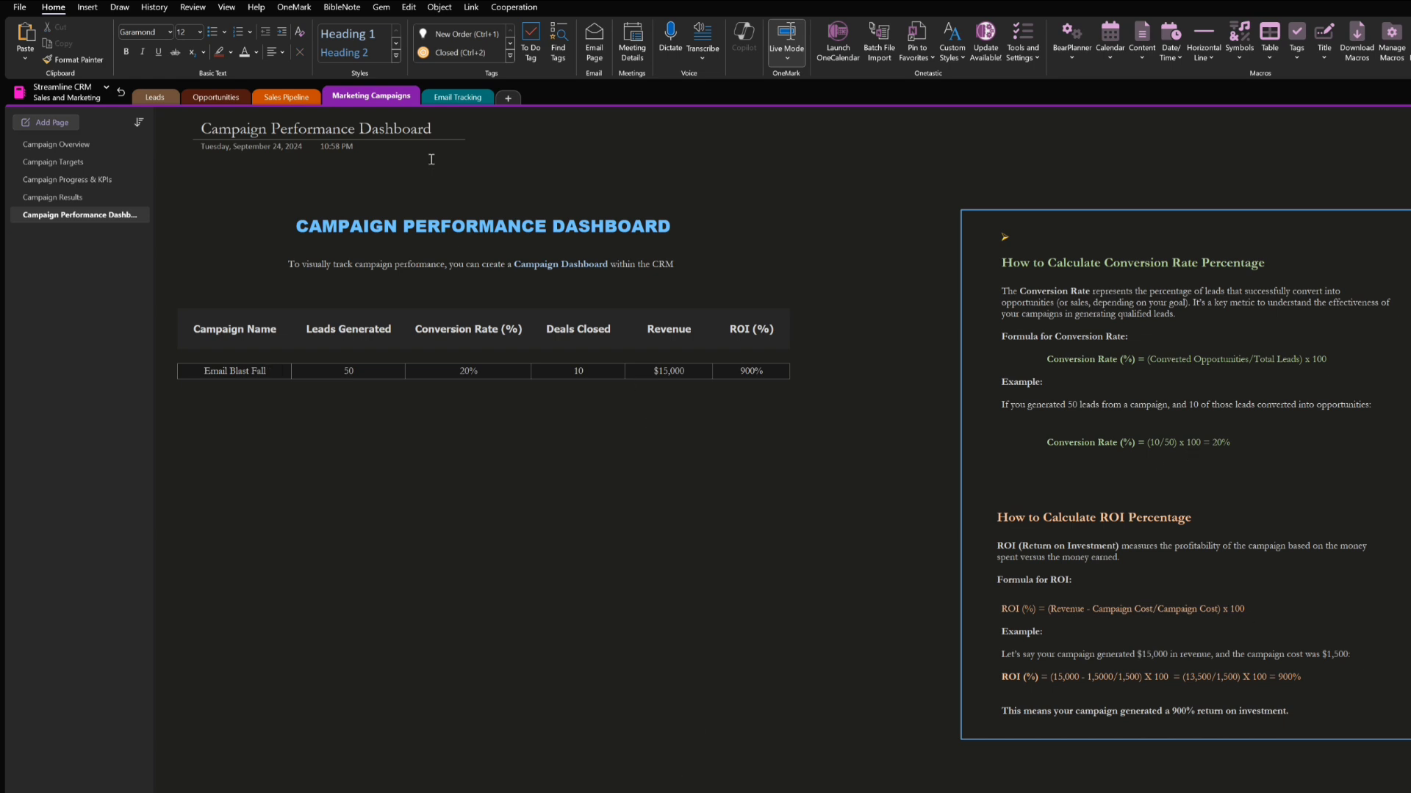
Review the Email Workflow page in the Email Tracking section and open the Client/Lead Email Log
click(457, 97)
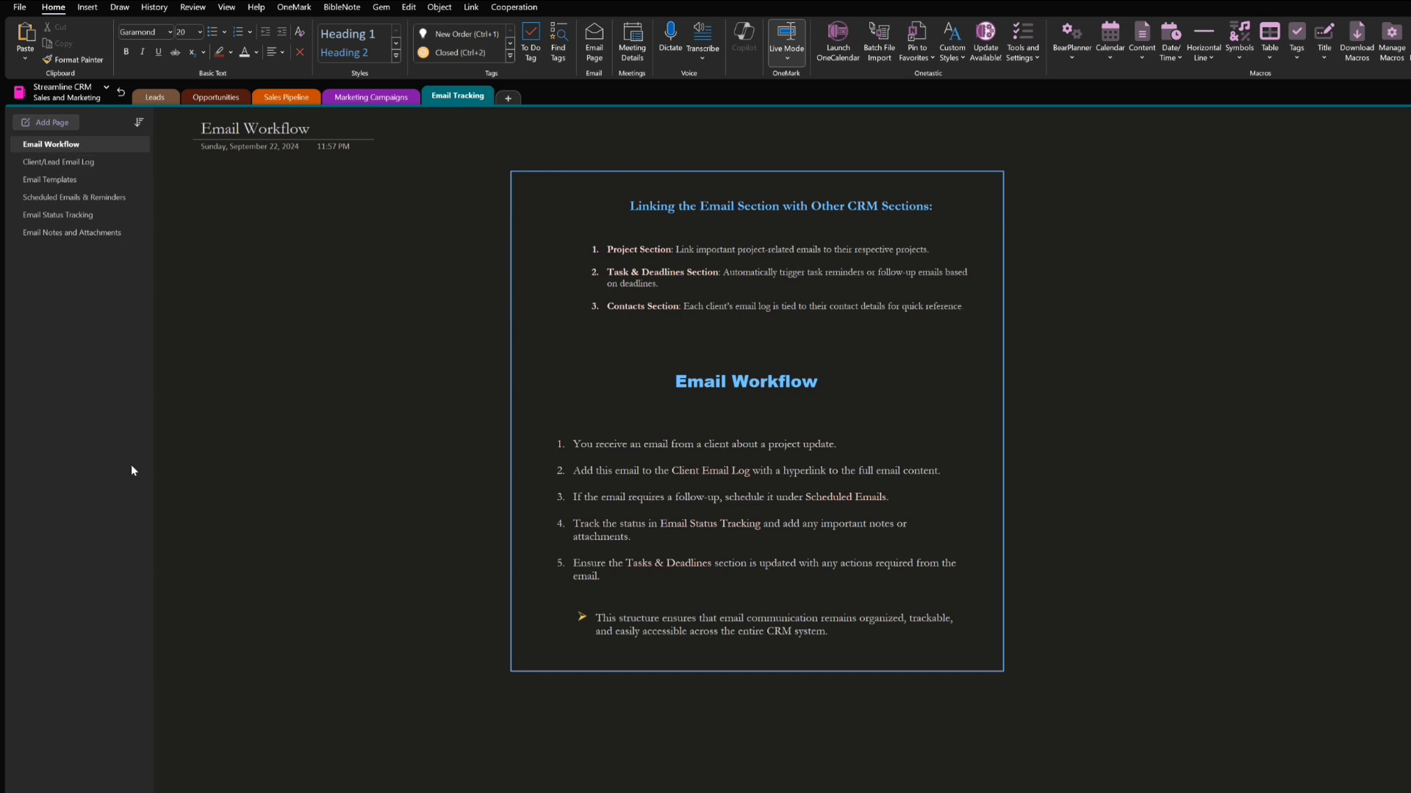
click(61, 166)
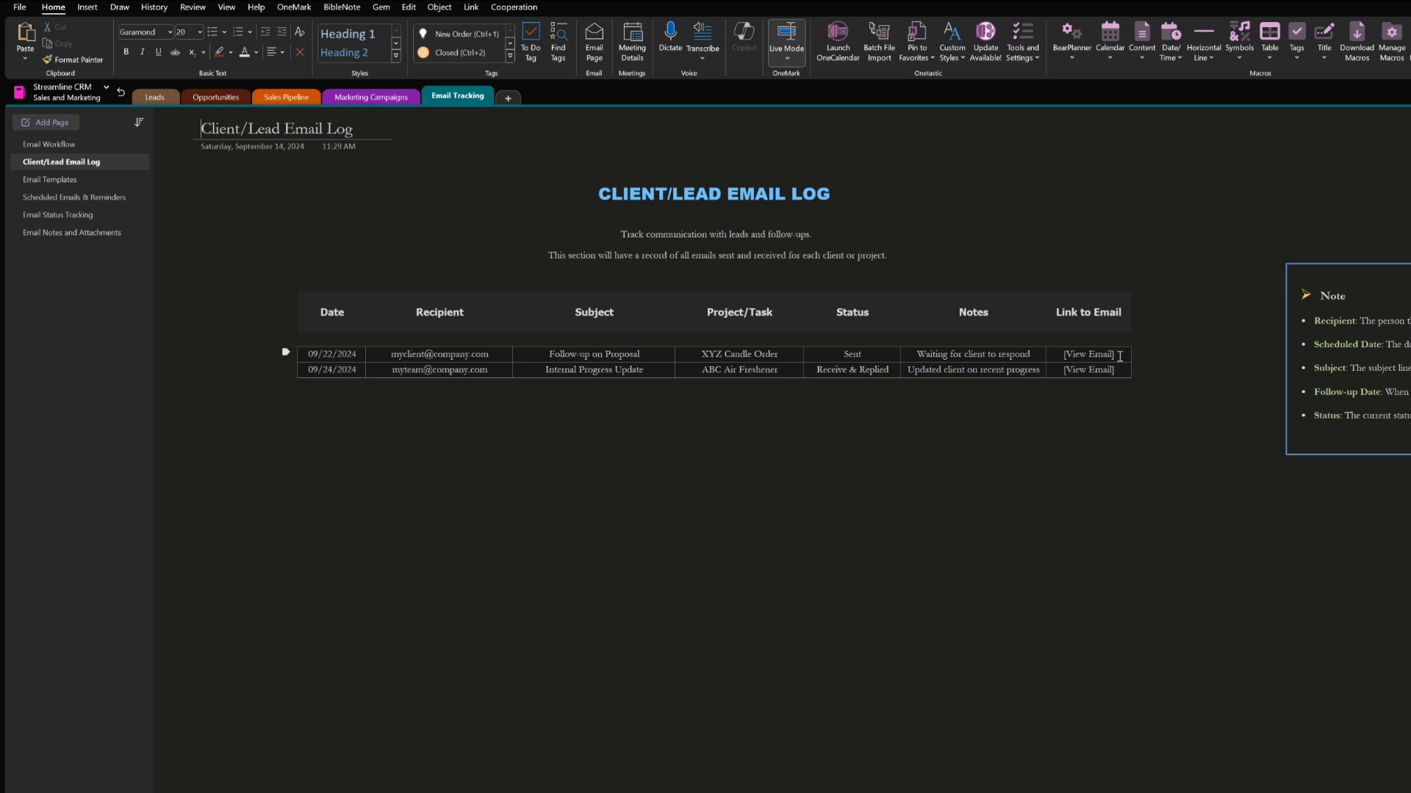
Open the link settings for the [View Email] text in the XYZ Candle Order row and close them without adding a link
drag(1119, 356, 1062, 356)
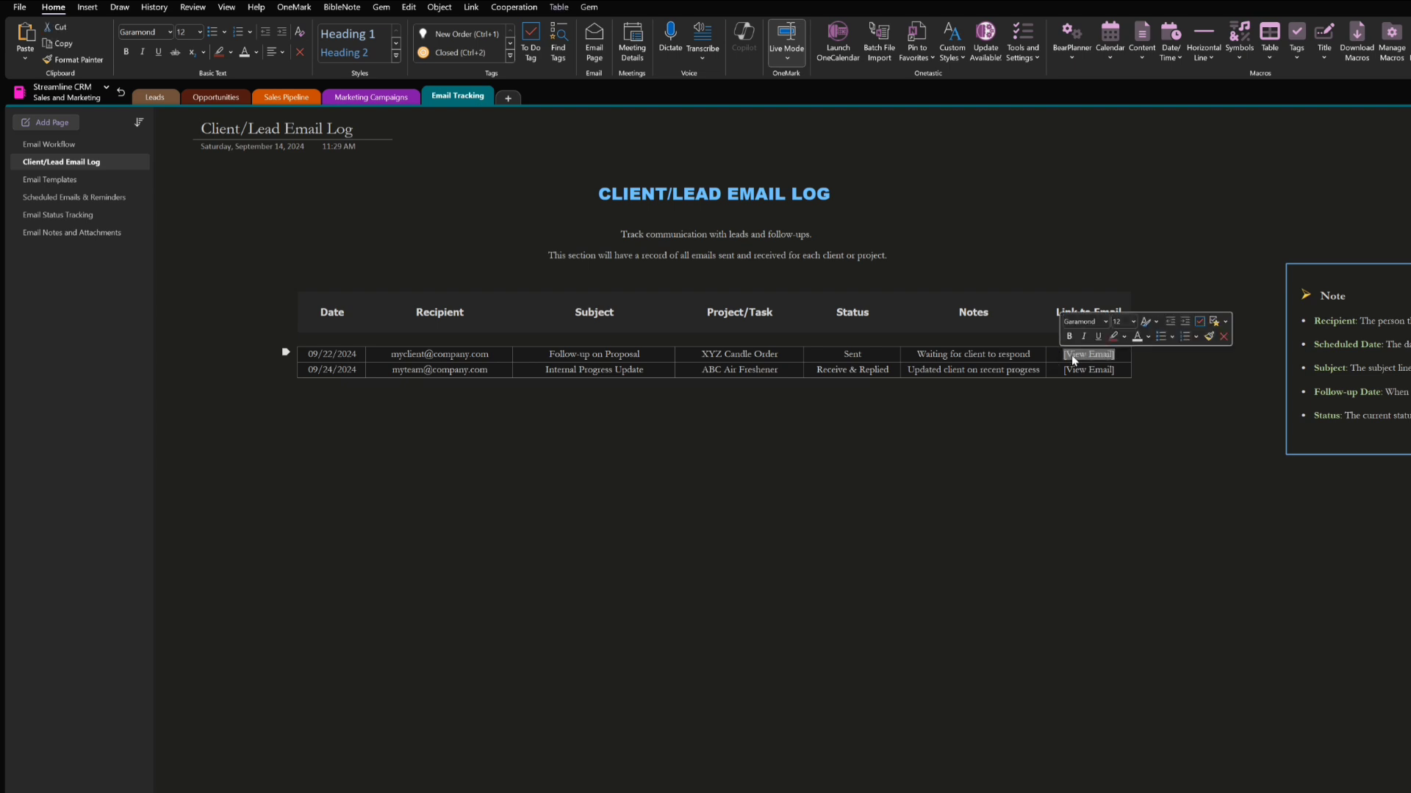
right_click(1073, 359)
click(1120, 443)
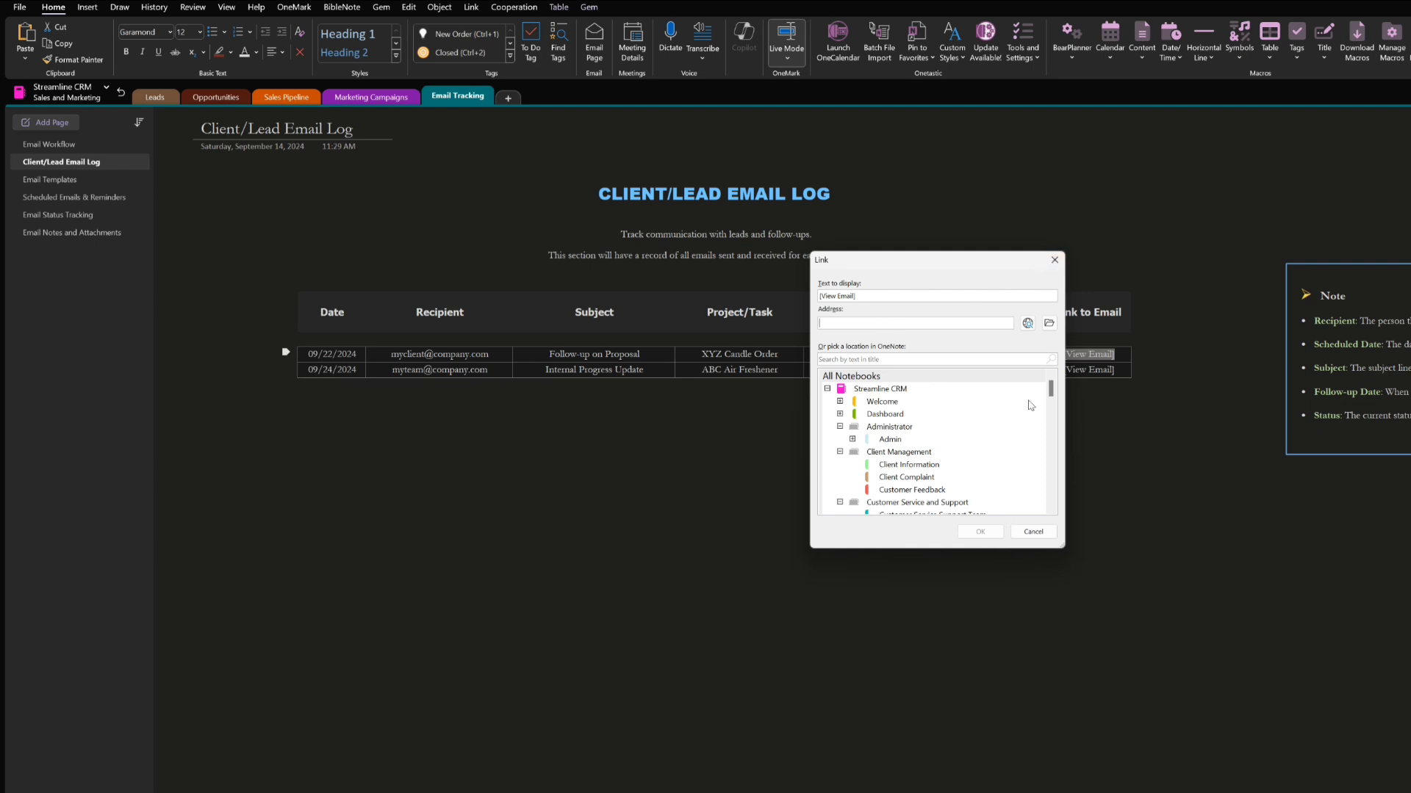
click(1054, 259)
click(1148, 445)
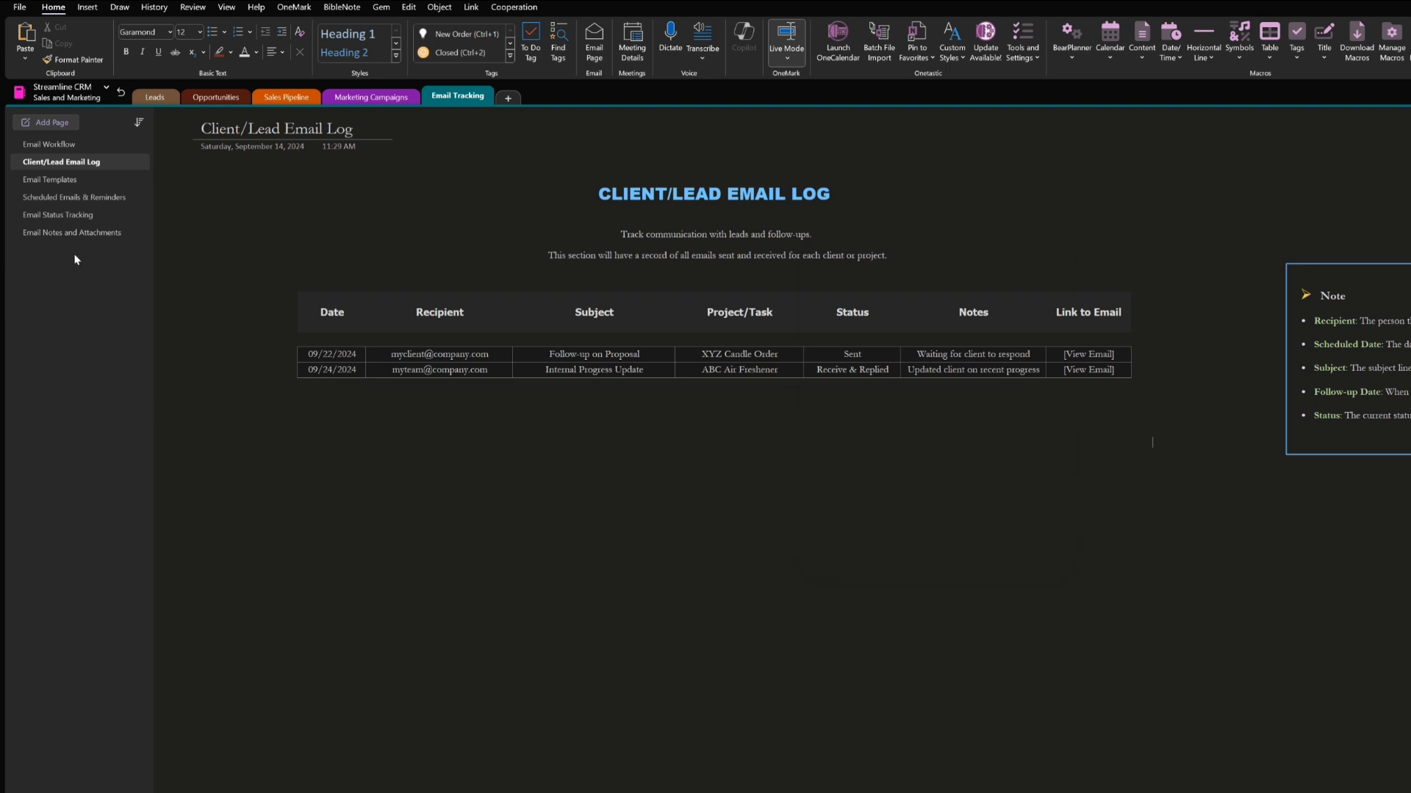
Open the Email Templates page in the Email Tracking section
click(39, 181)
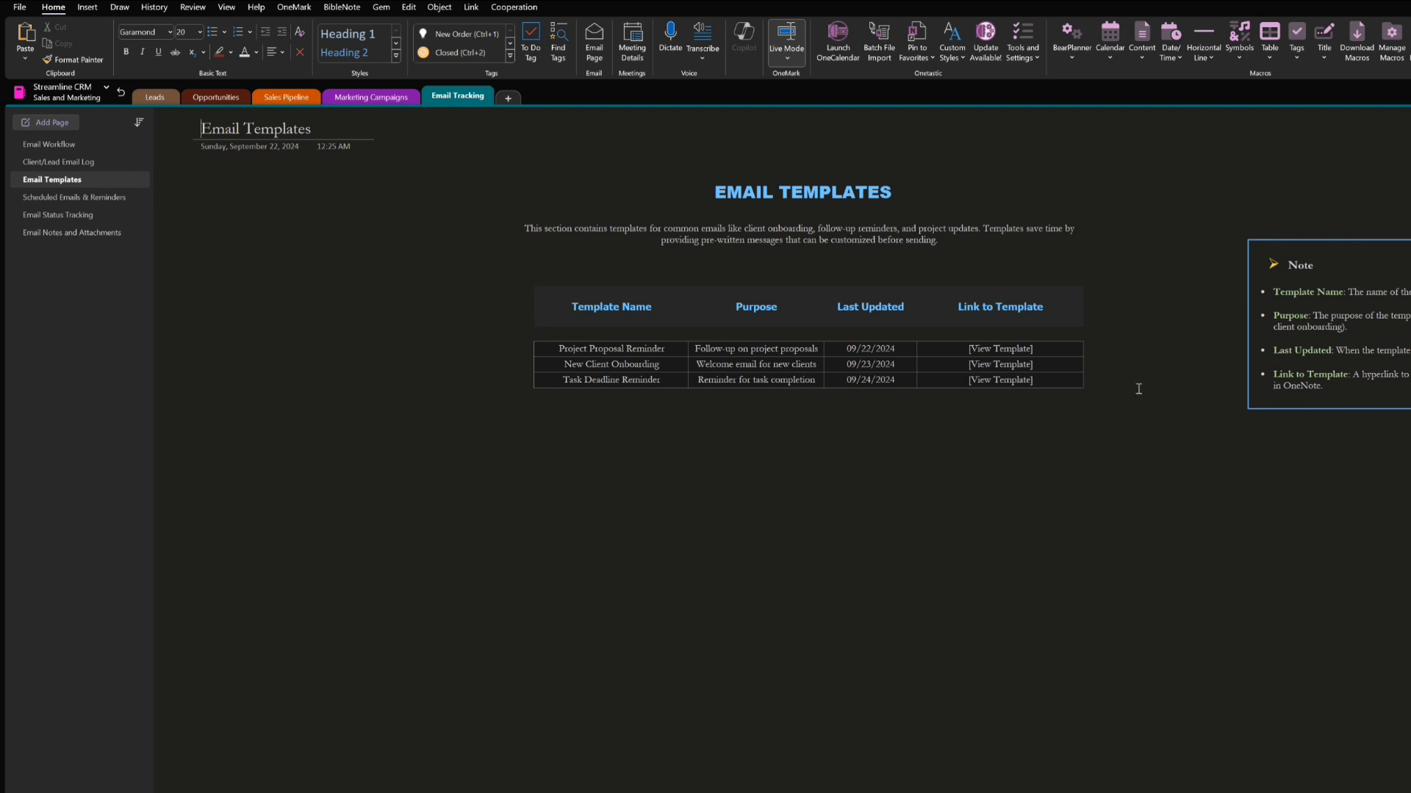
Review the Scheduled Emails & Reminders and Email Status Tracking pages, and open the Email Notes and Attachments page
click(44, 198)
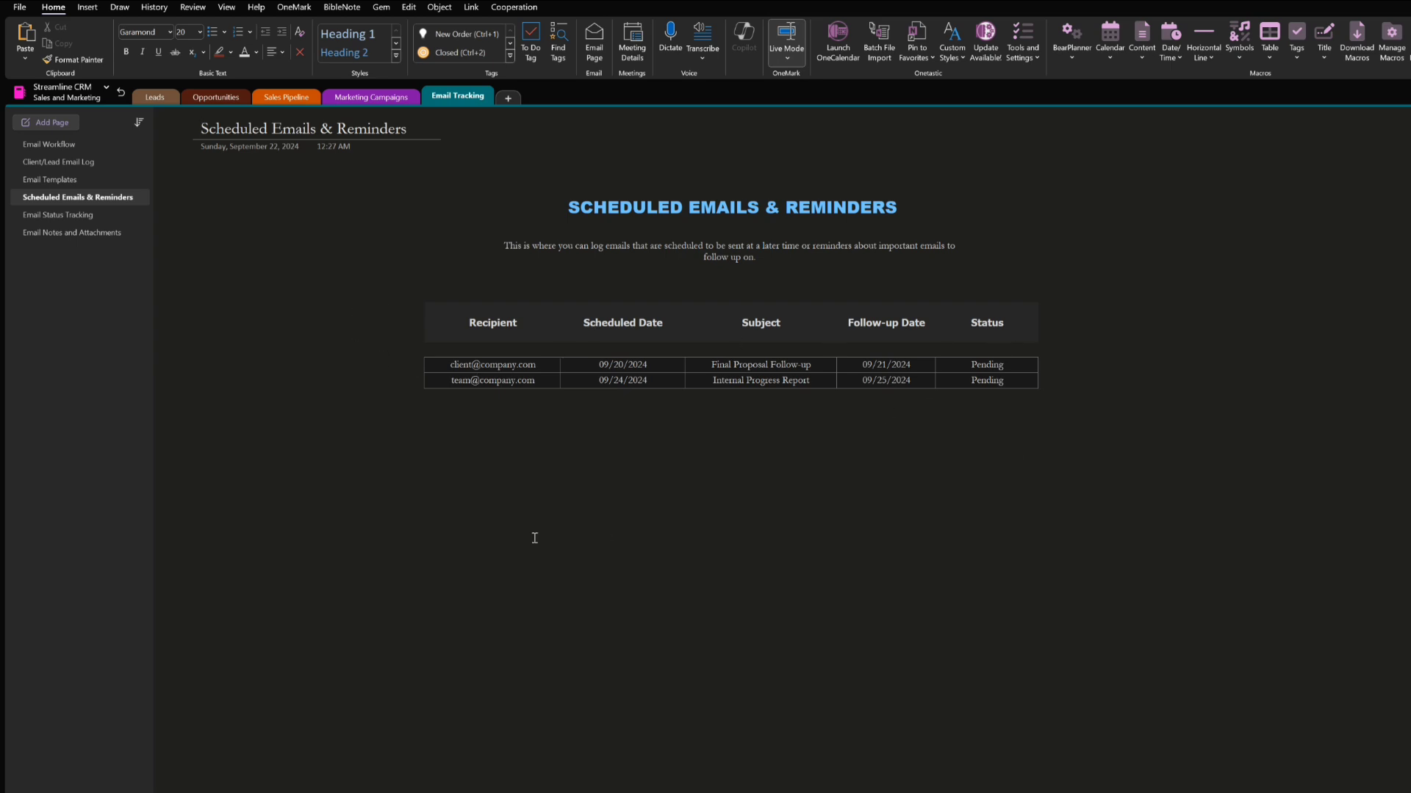
click(56, 221)
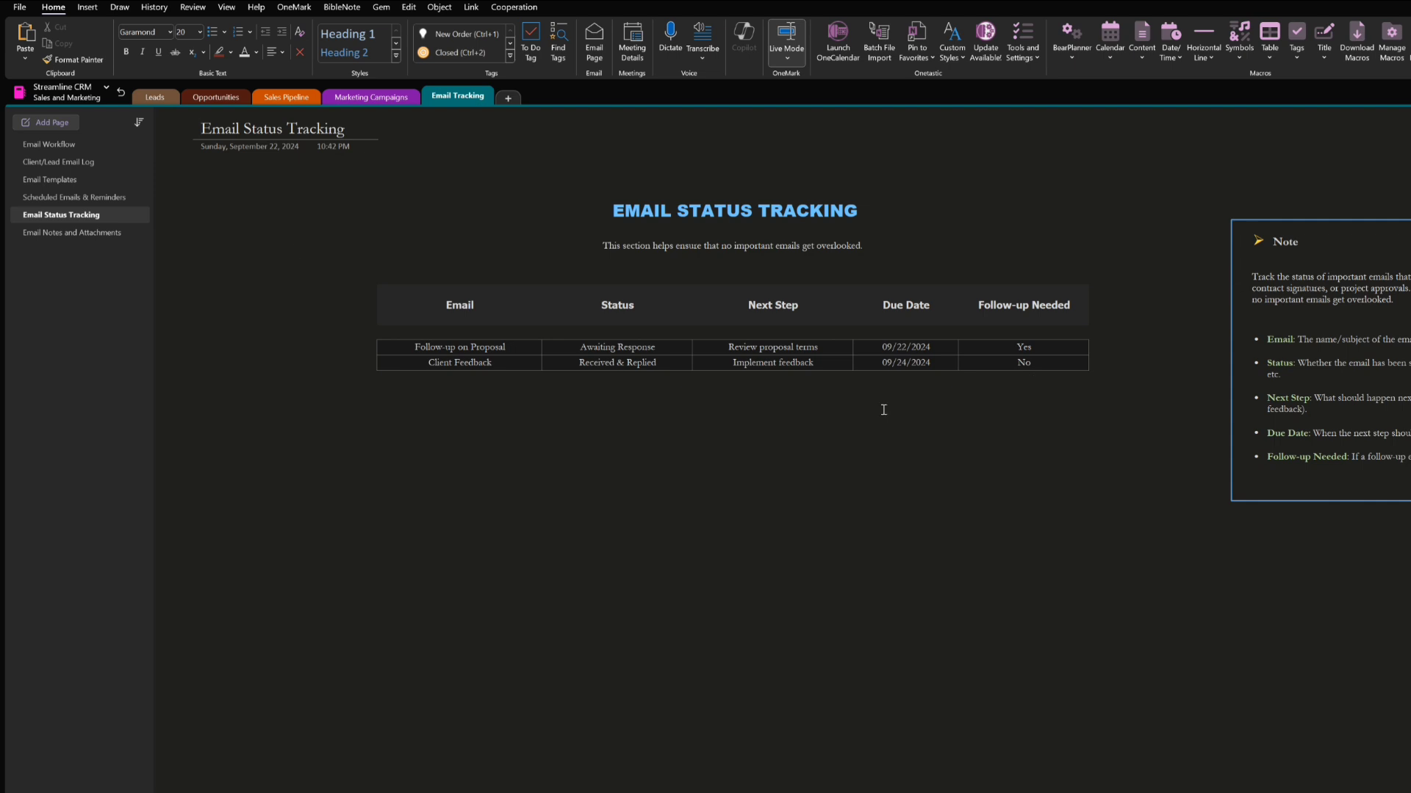
click(105, 234)
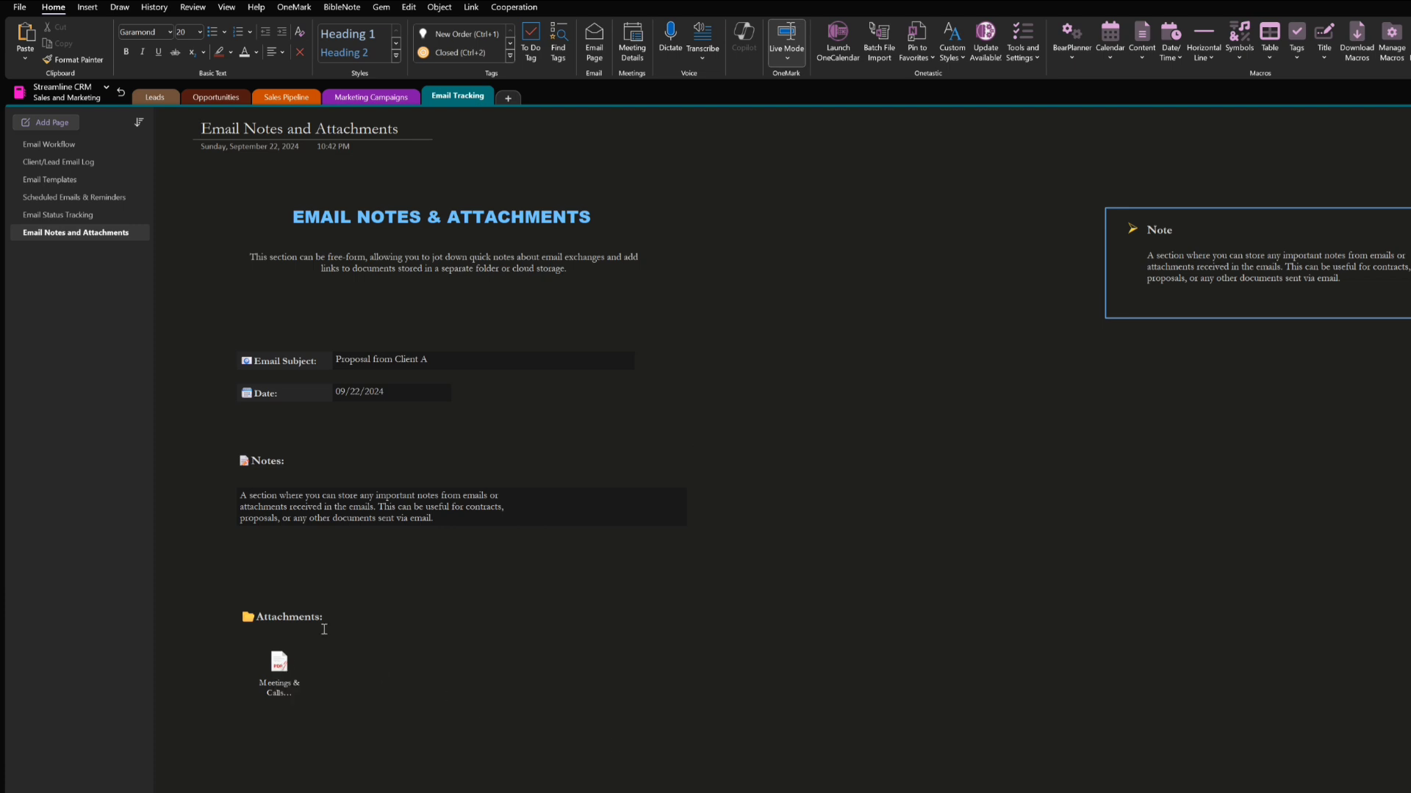
Open the Meetings & Calls PDF attachment, look through the document, and close it
click(278, 664)
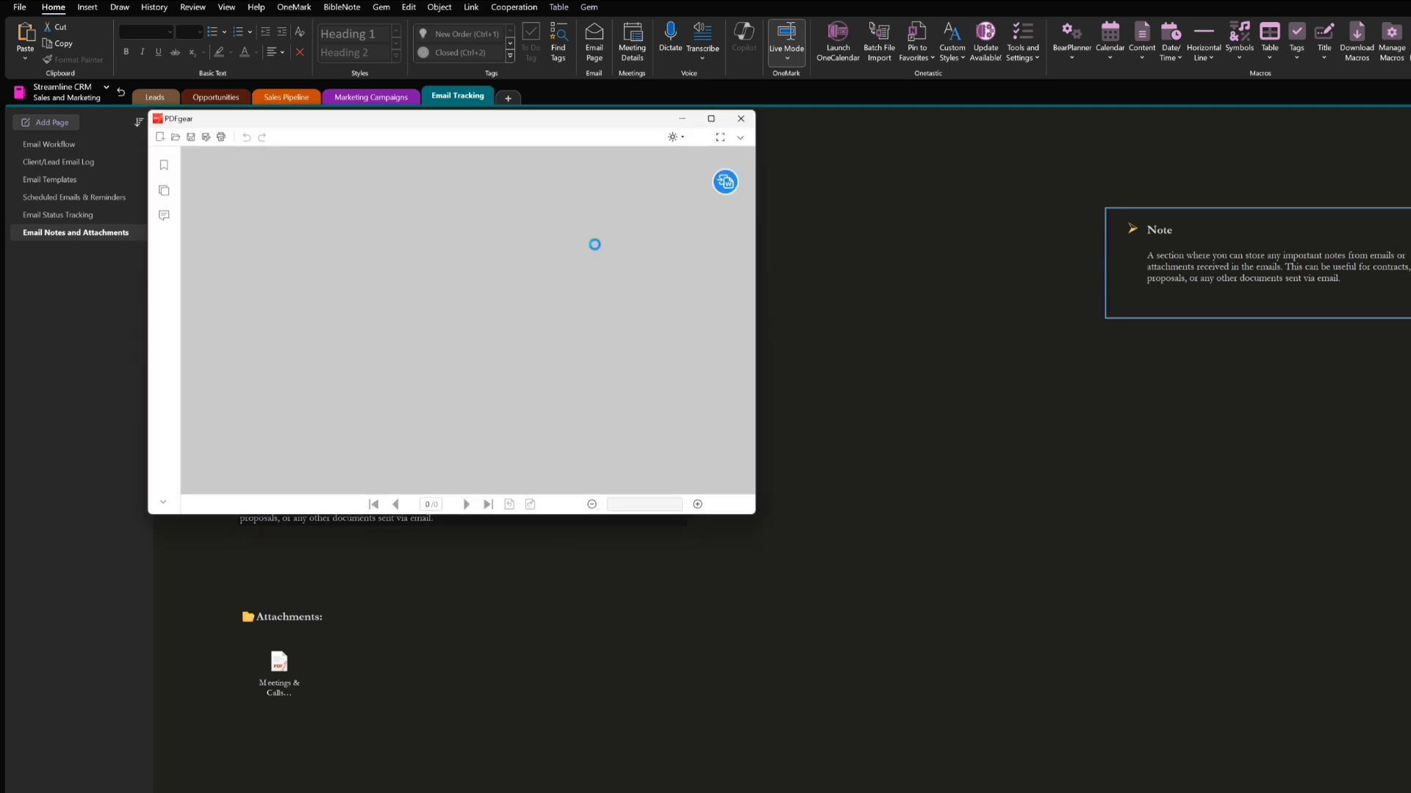
scroll(600, 299, down, 3)
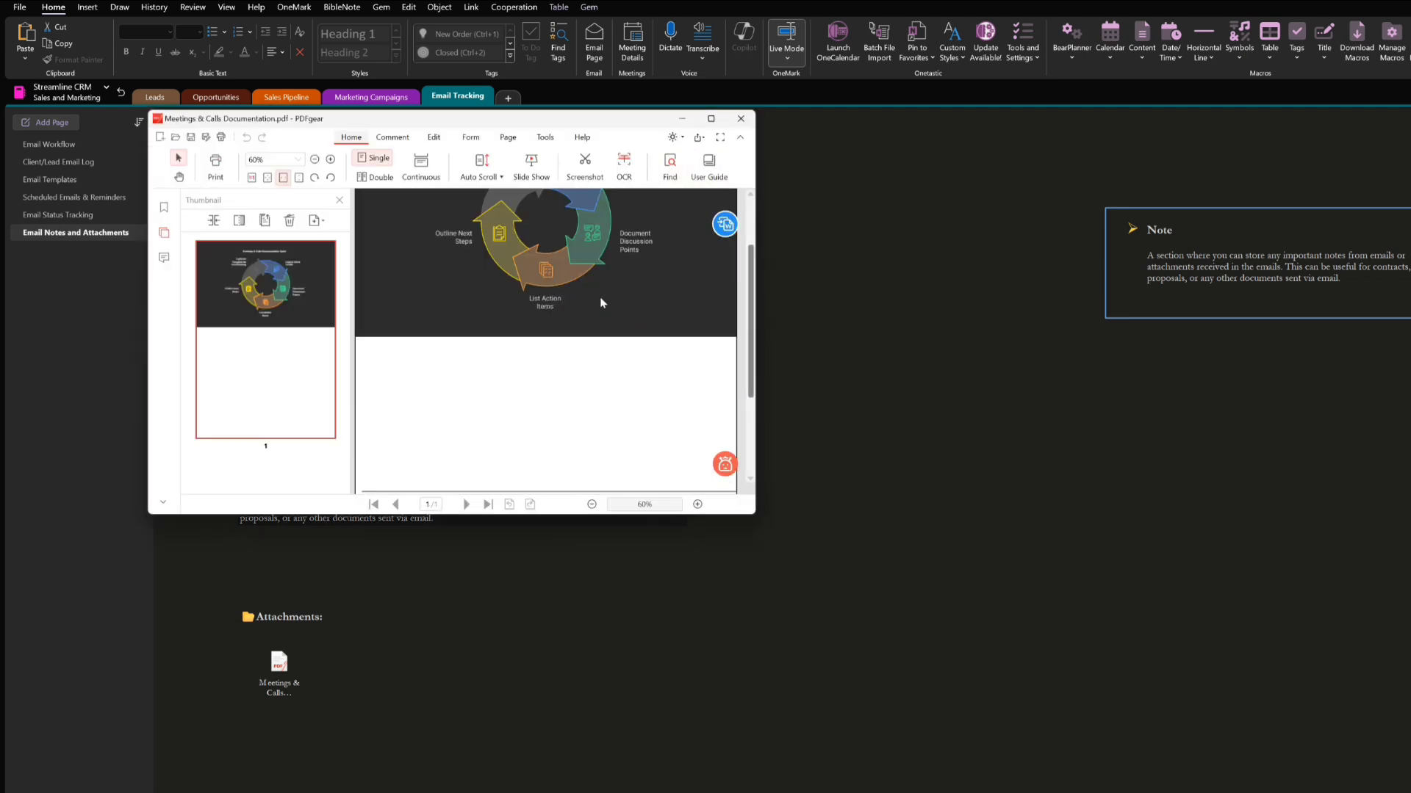
scroll(600, 298, up, 3)
click(741, 118)
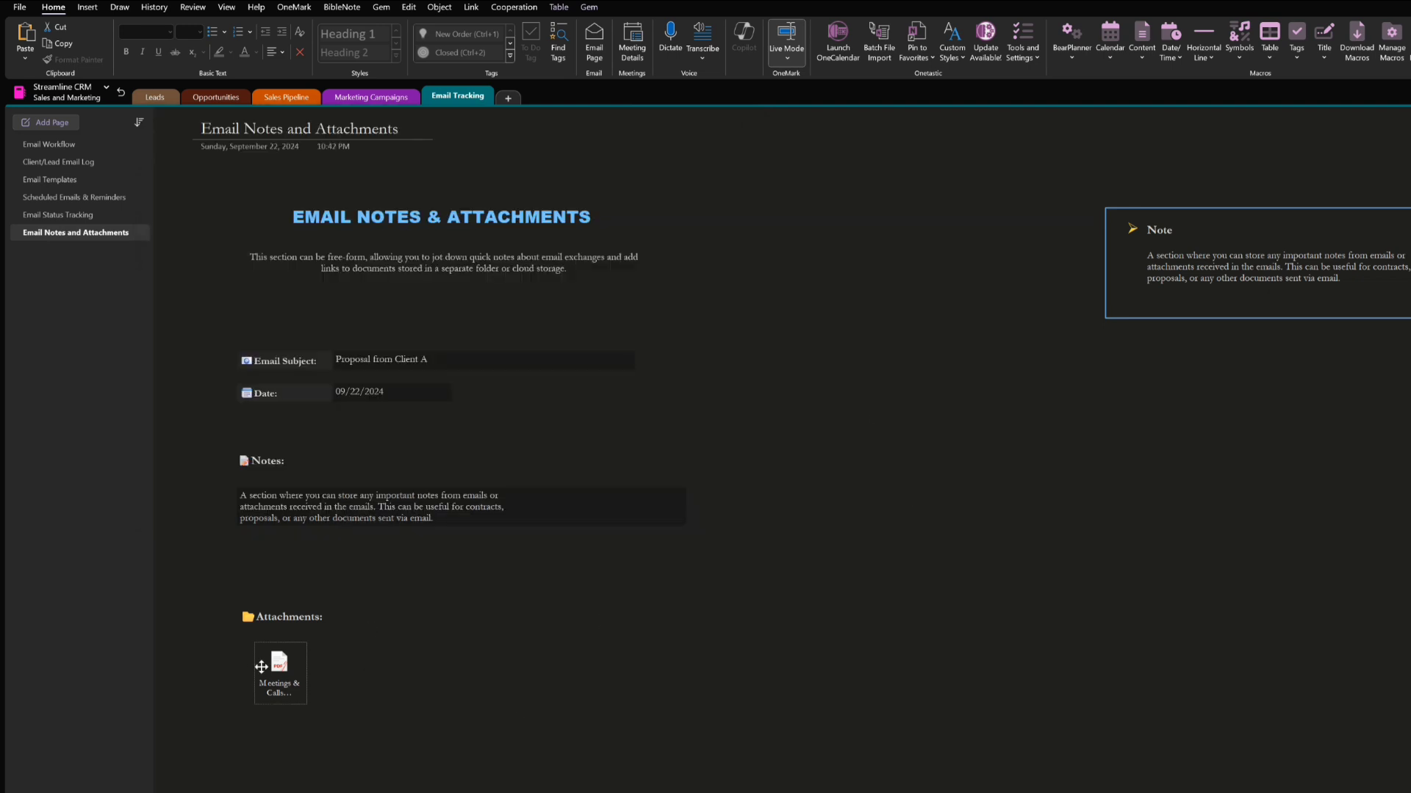
Attach Amount vs. Product_Service.pdf as a file below the Meetings & Calls attachment, and delete the new attachment
click(89, 9)
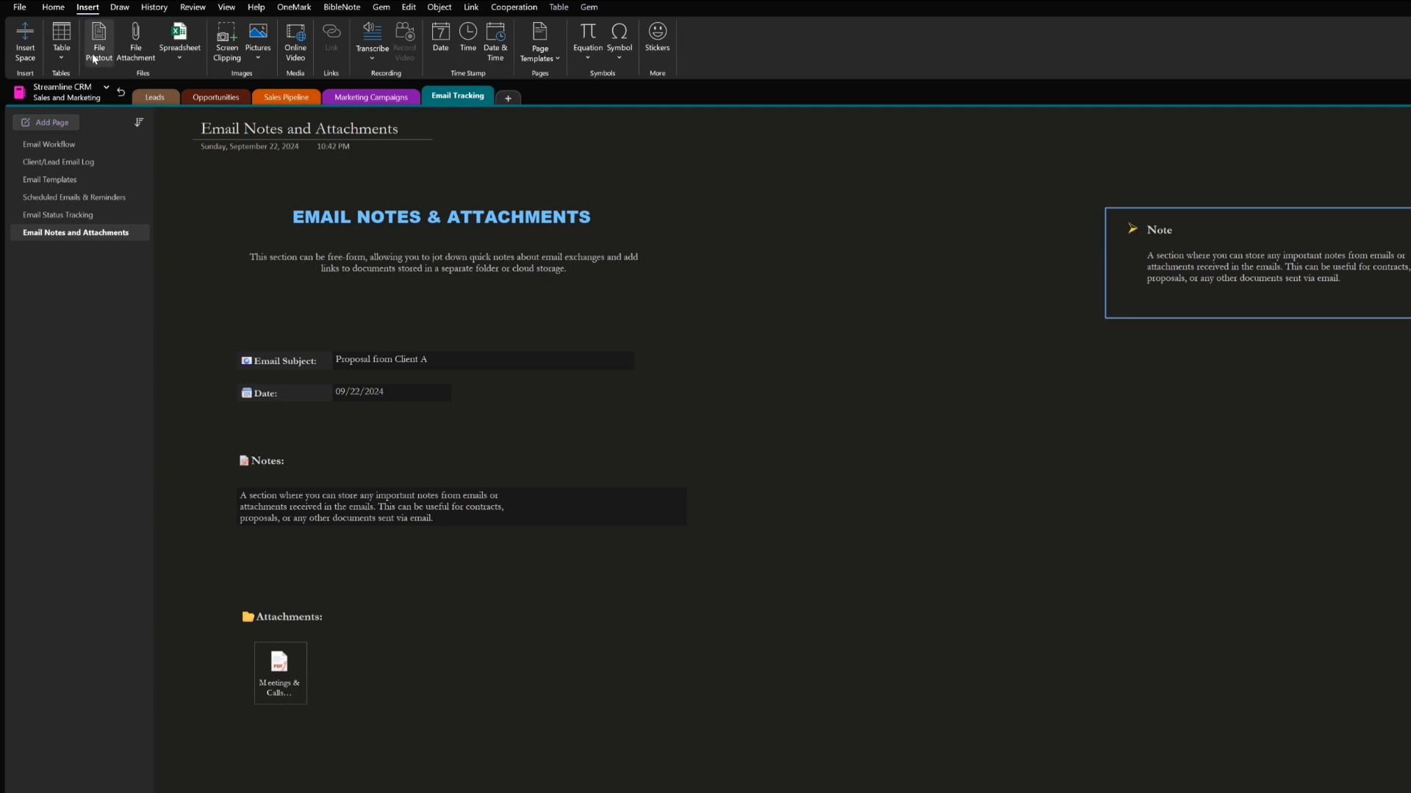
click(136, 37)
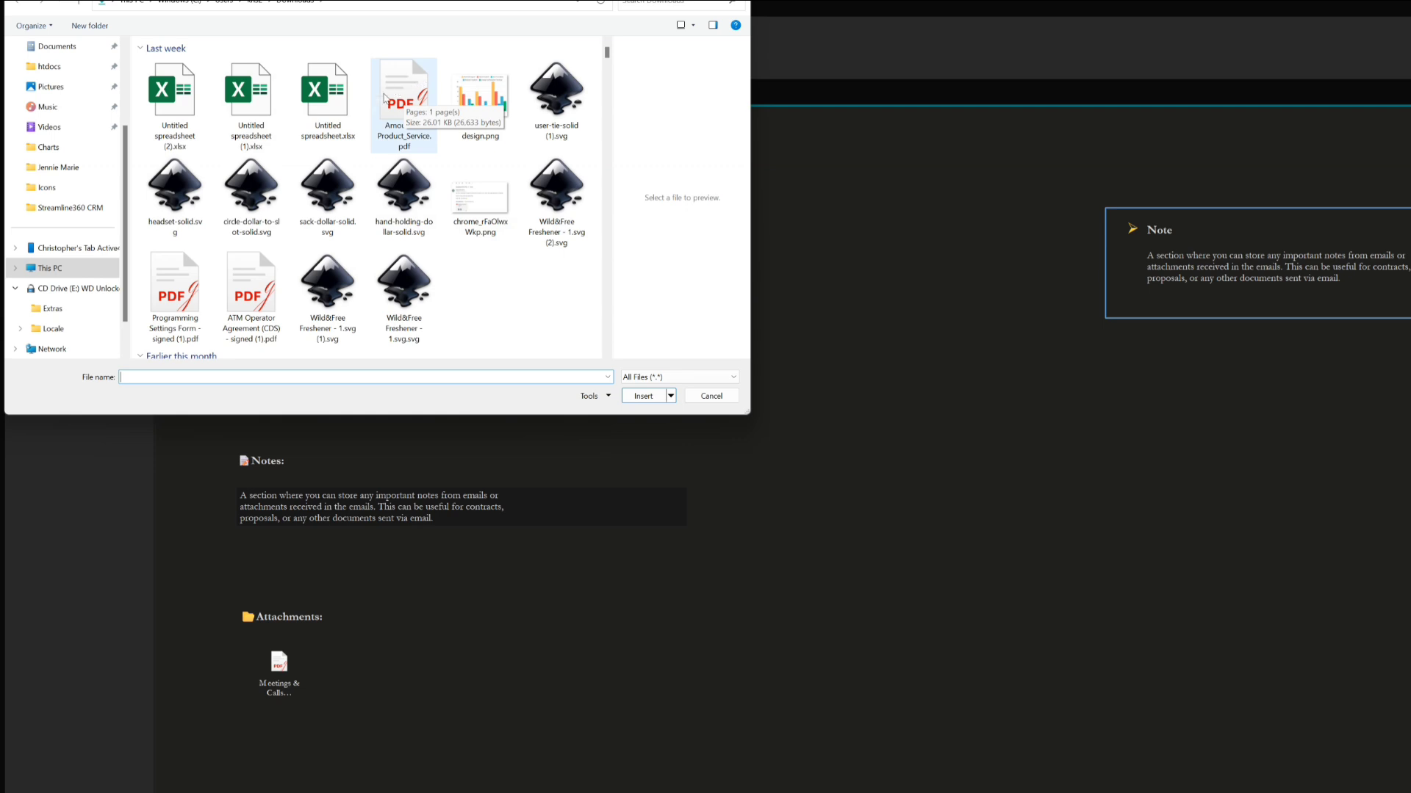
click(404, 97)
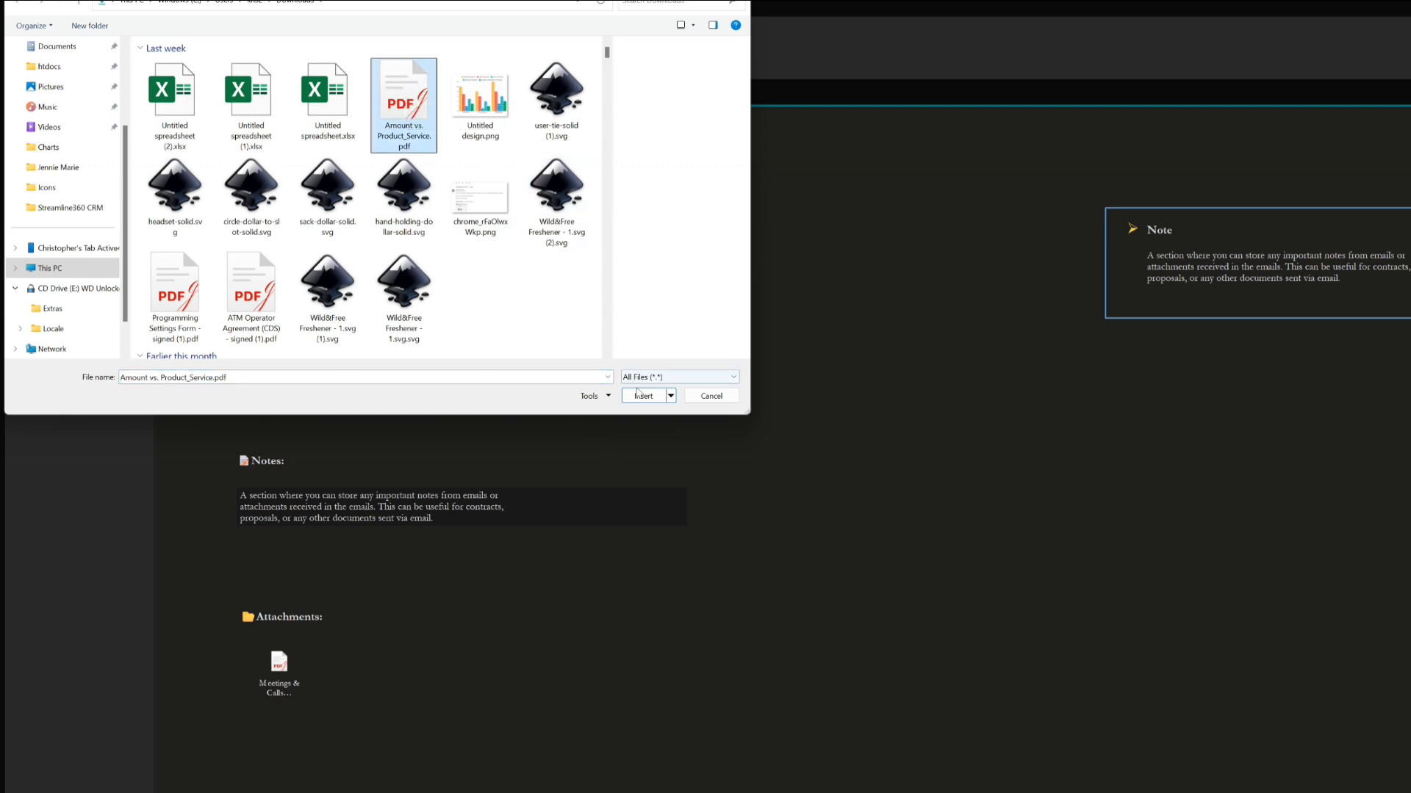
click(641, 397)
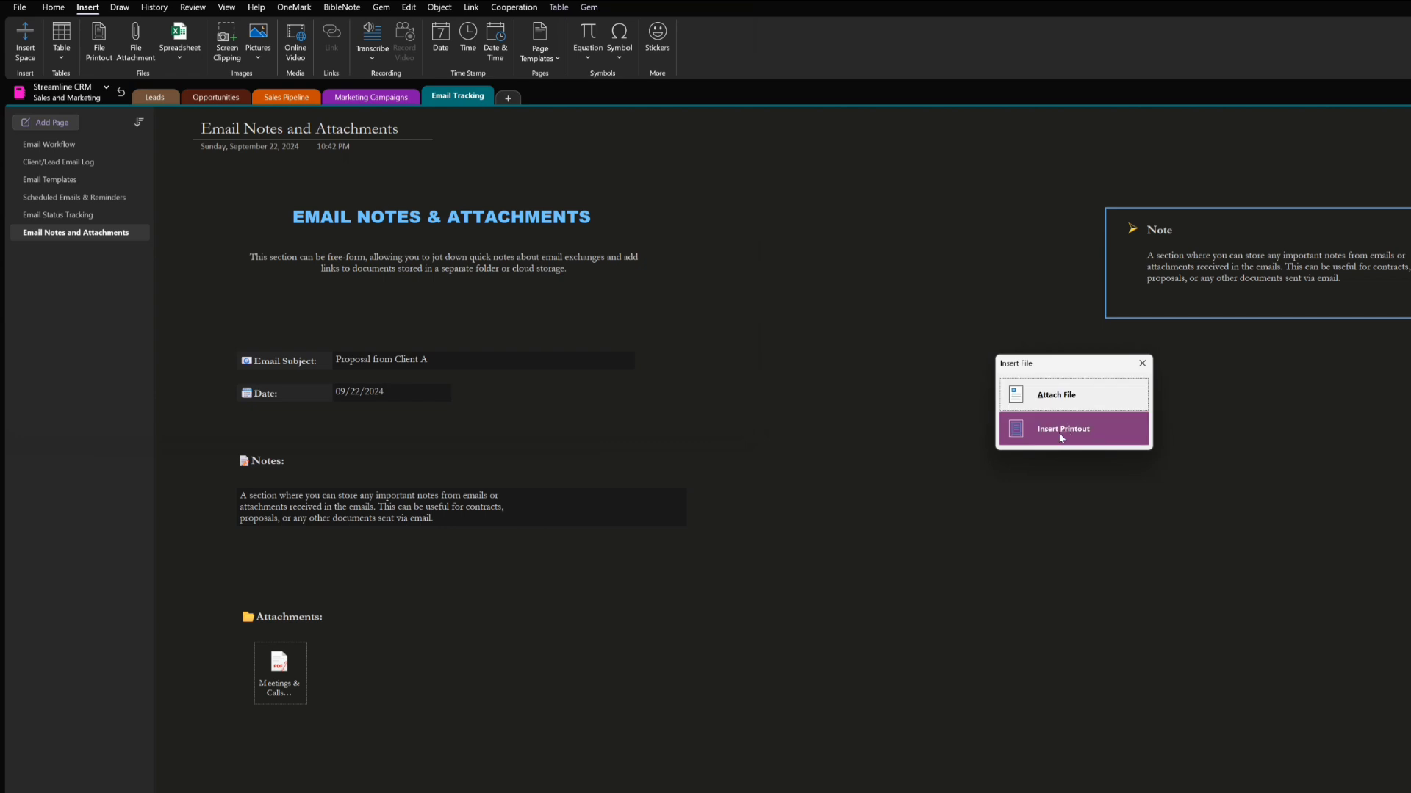
click(1044, 409)
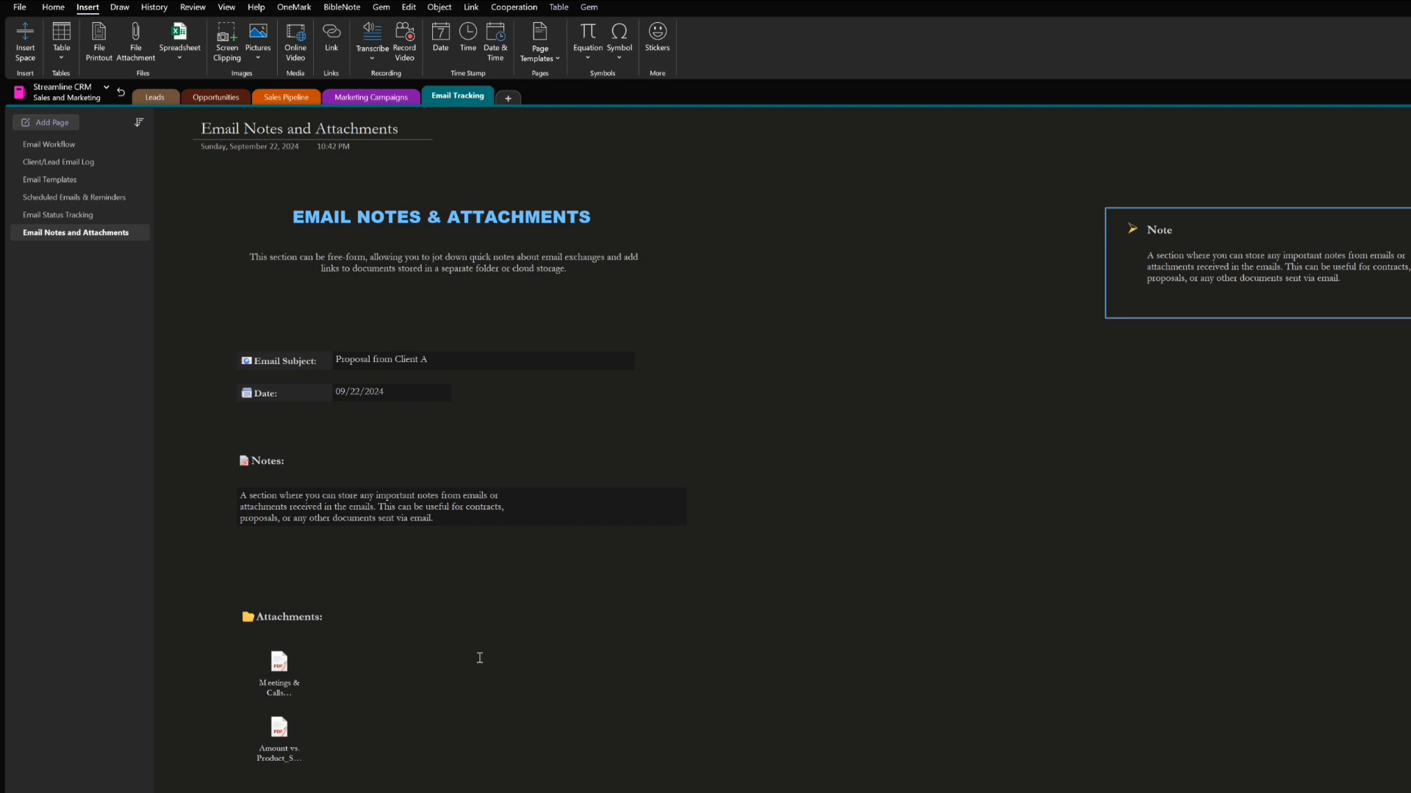
right_click(282, 734)
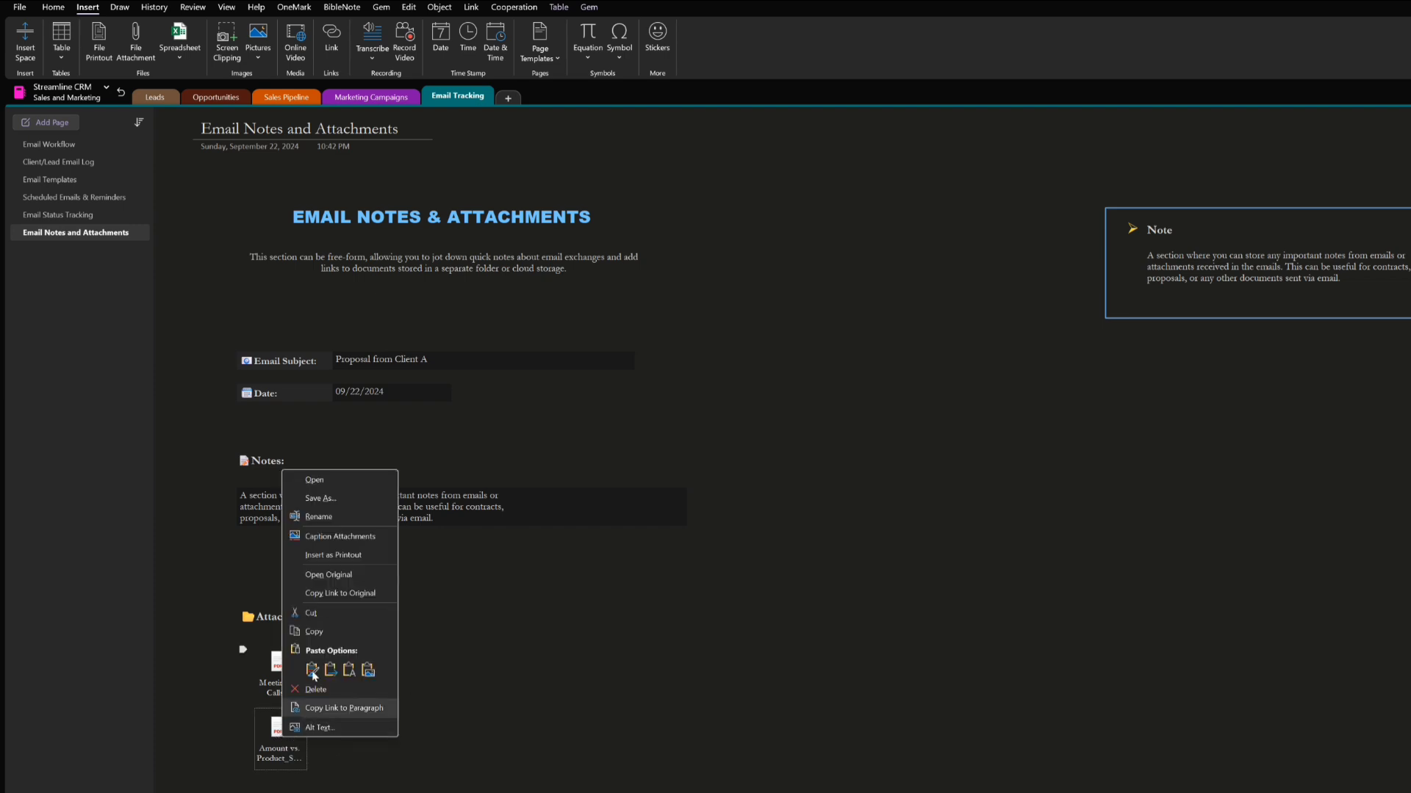
click(315, 690)
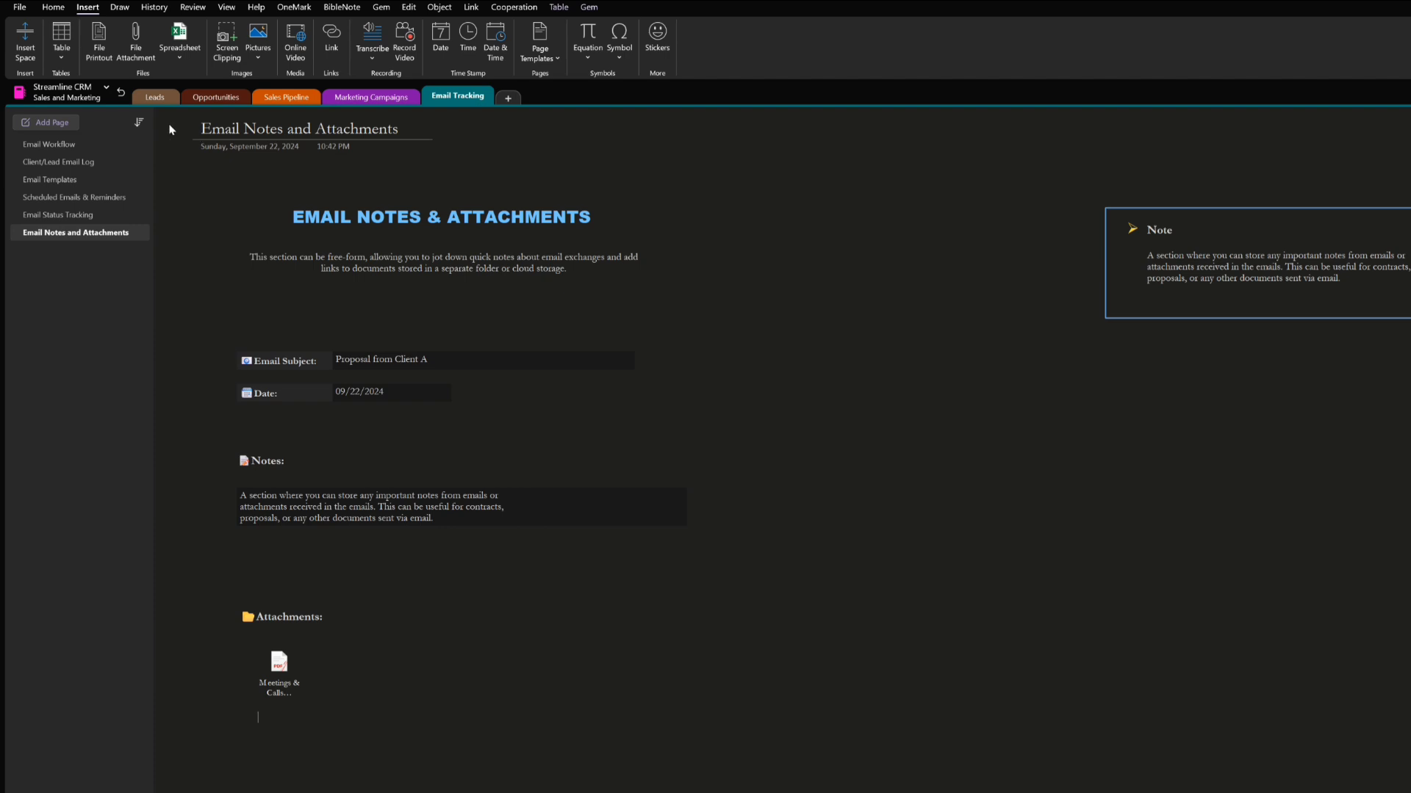
Return to the notebook's top level and review the setup instructions on the Start Here page of the Welcome section
click(122, 96)
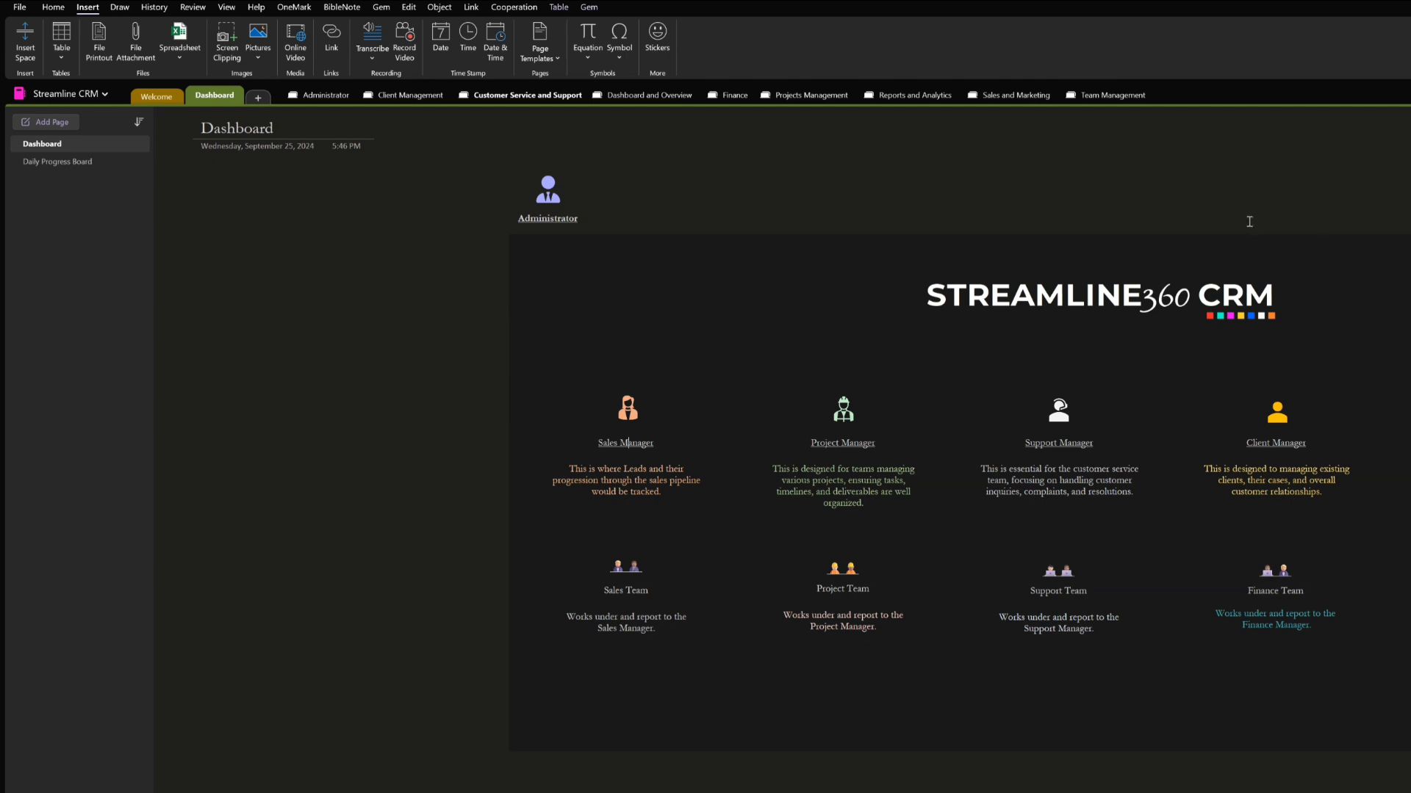
click(167, 97)
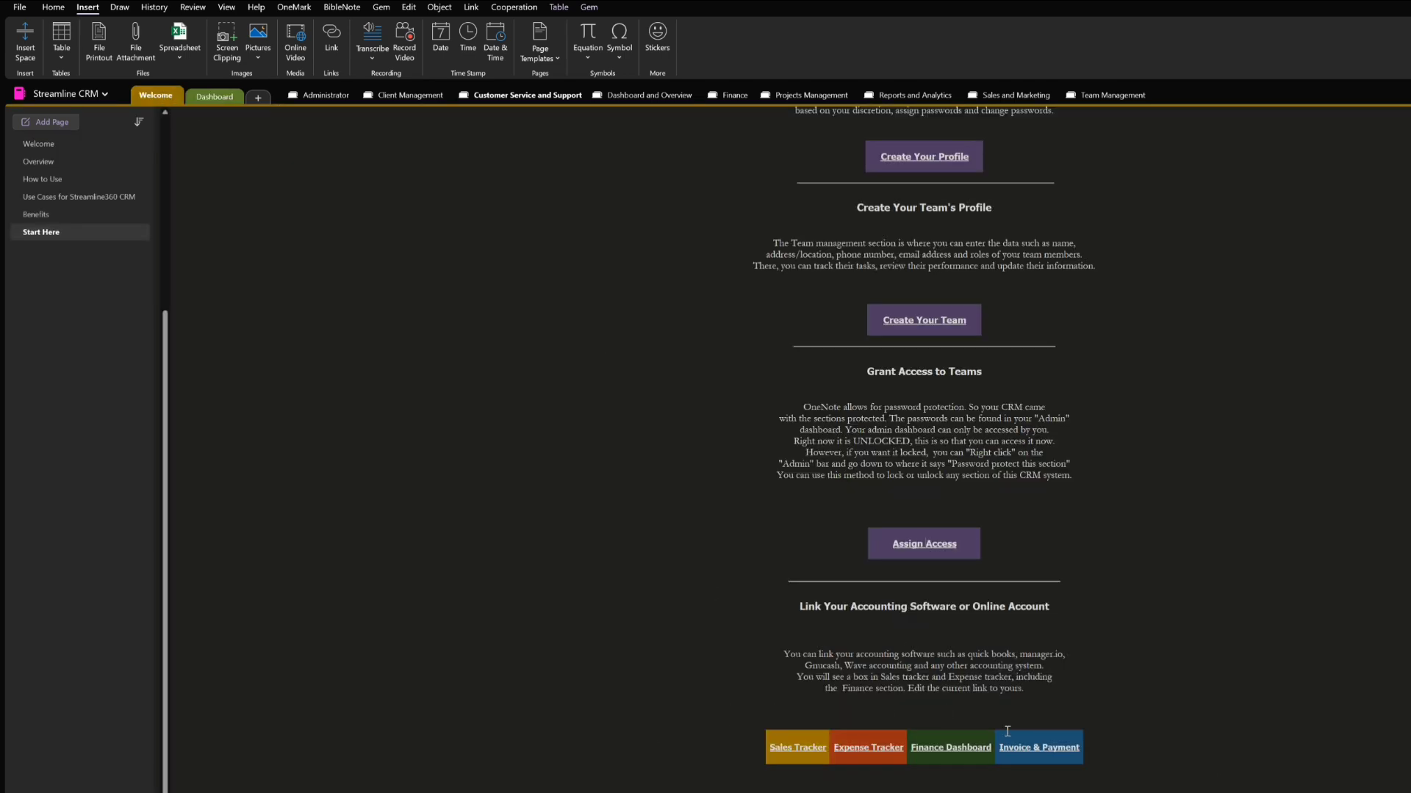
scroll(713, 357, up, 5)
scroll(714, 625, down, 3)
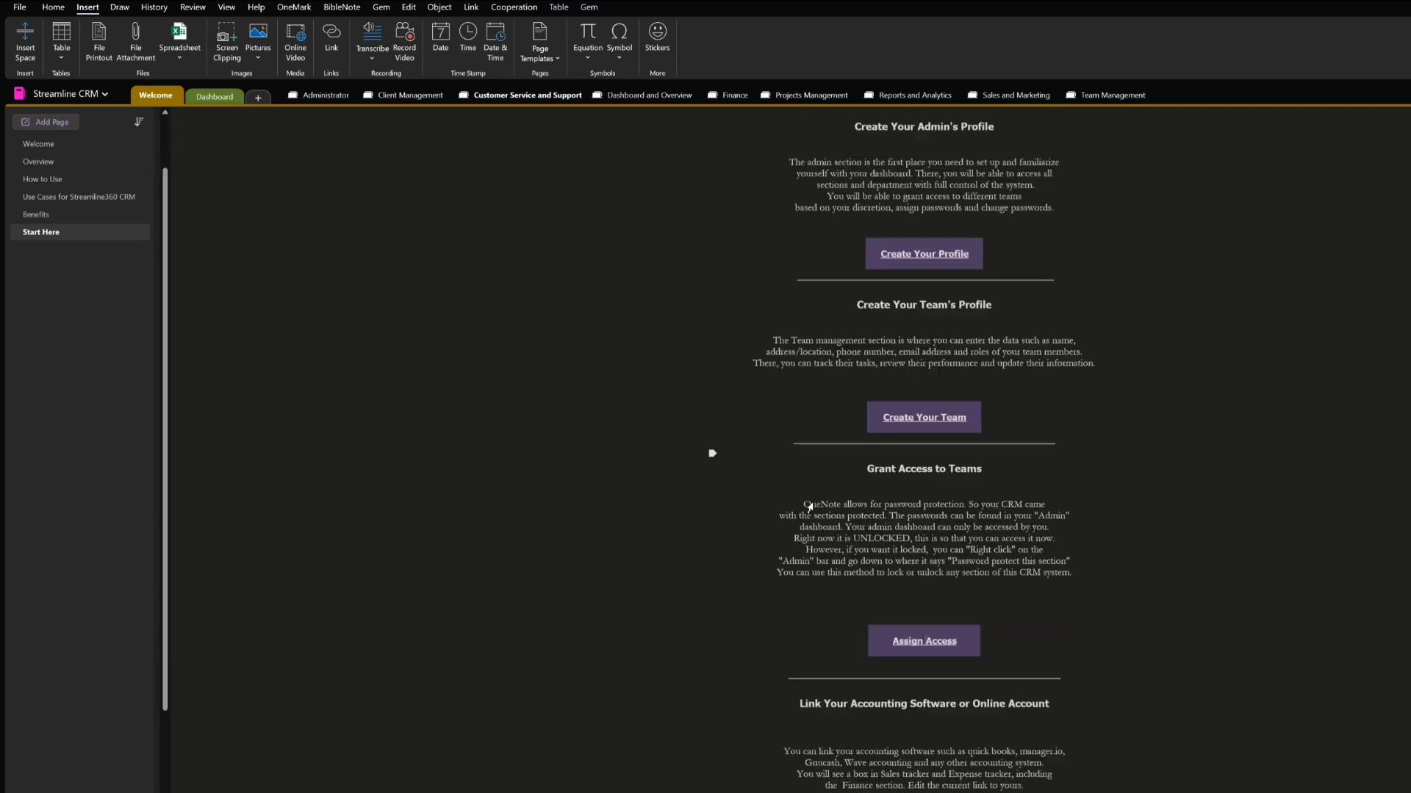
scroll(808, 507, down, 5)
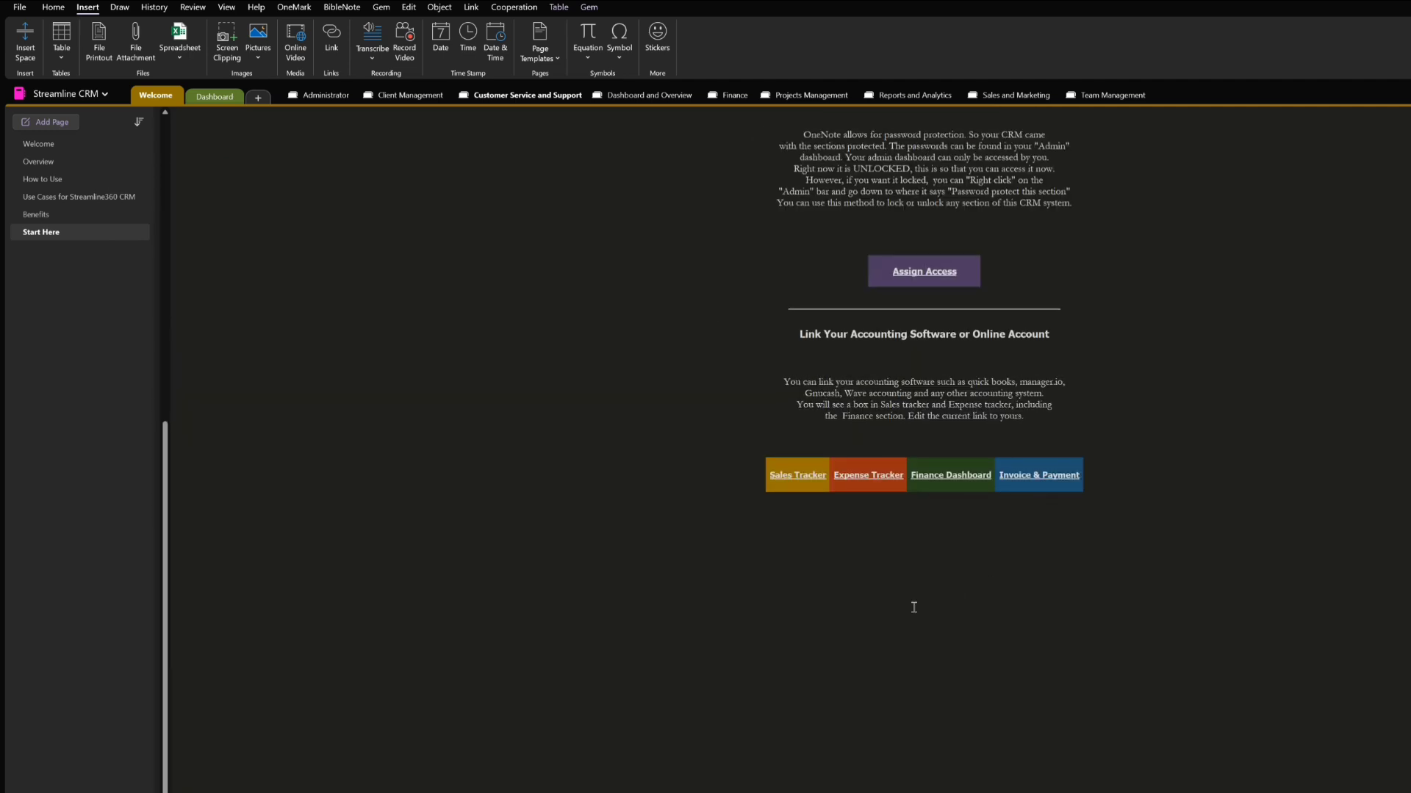
scroll(913, 607, up, 3)
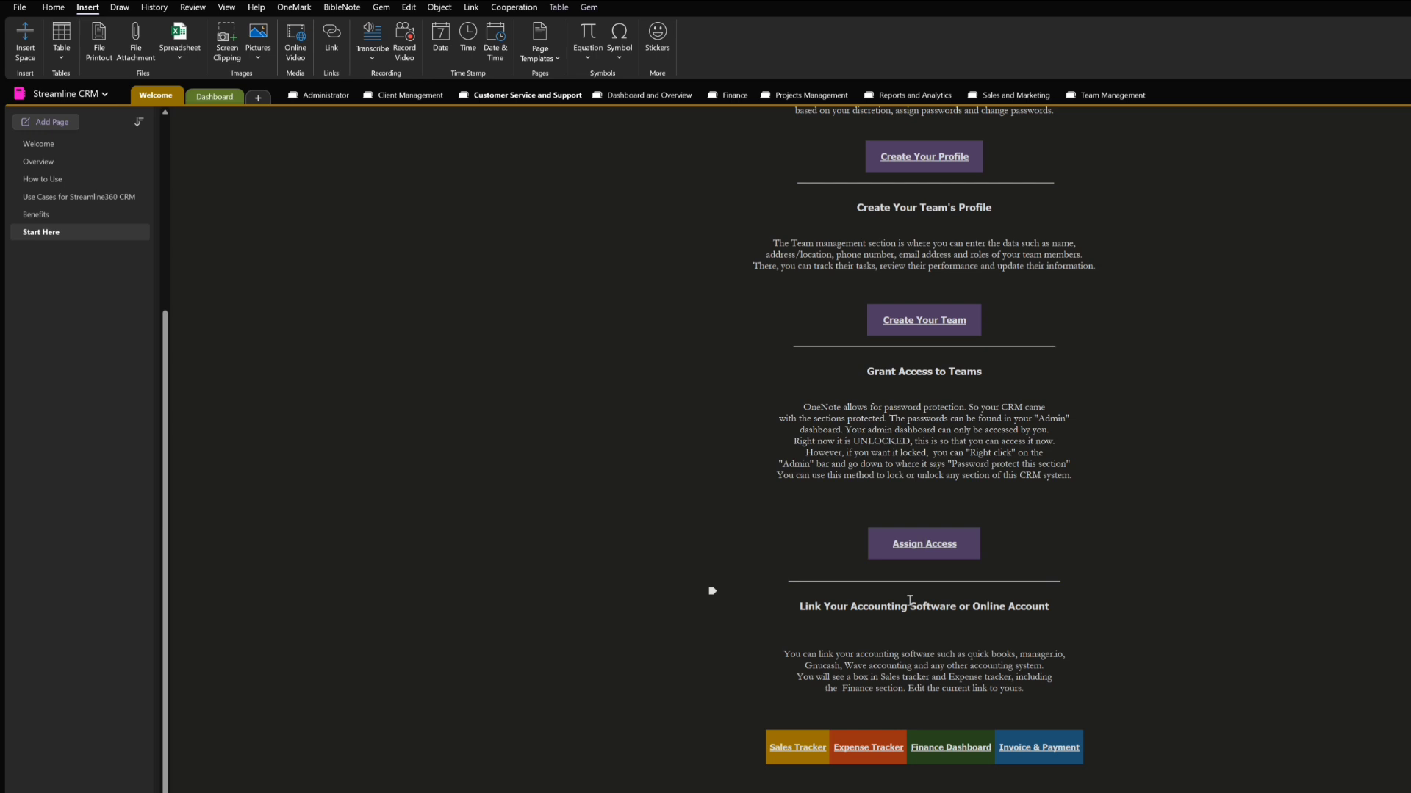
scroll(909, 600, up, 3)
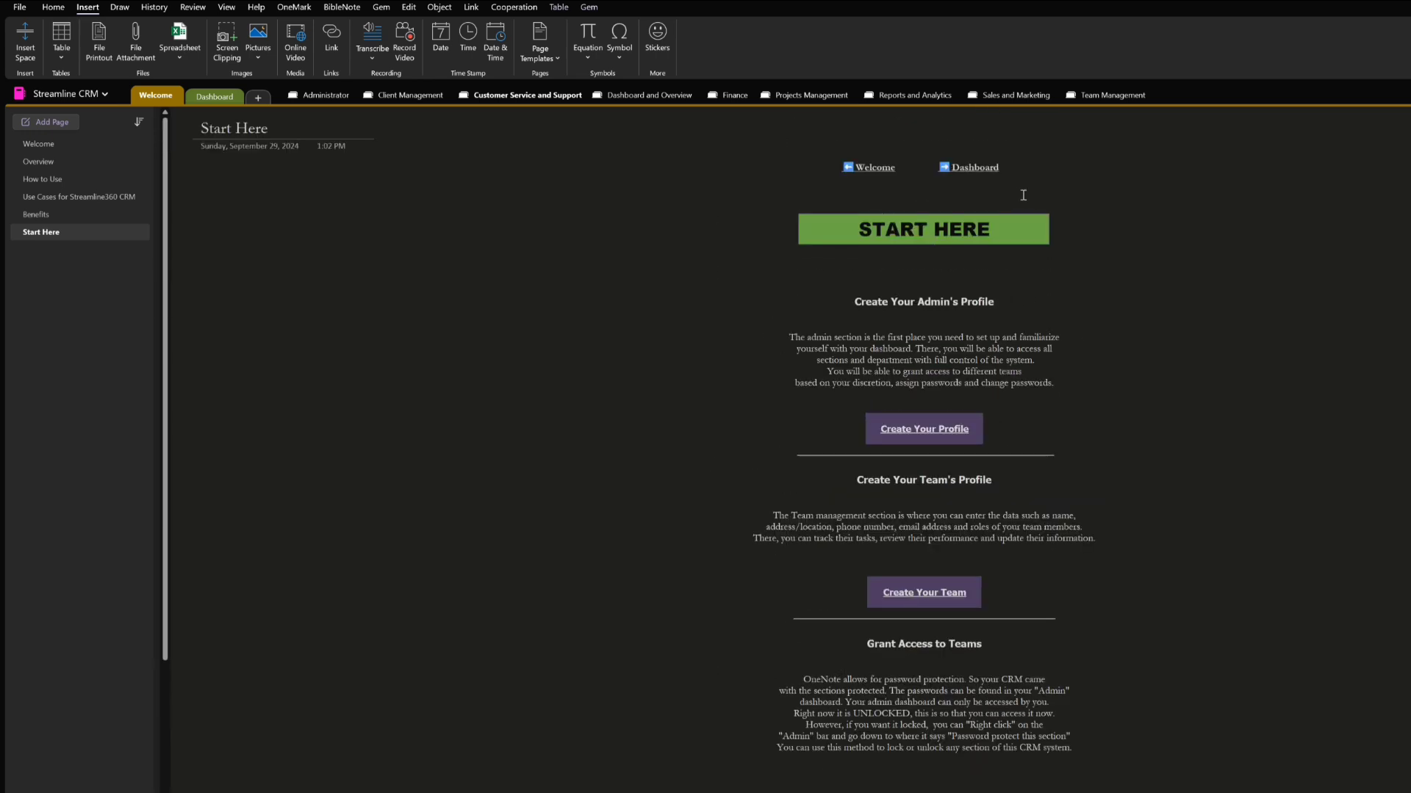
scroll(1059, 679, down, 3)
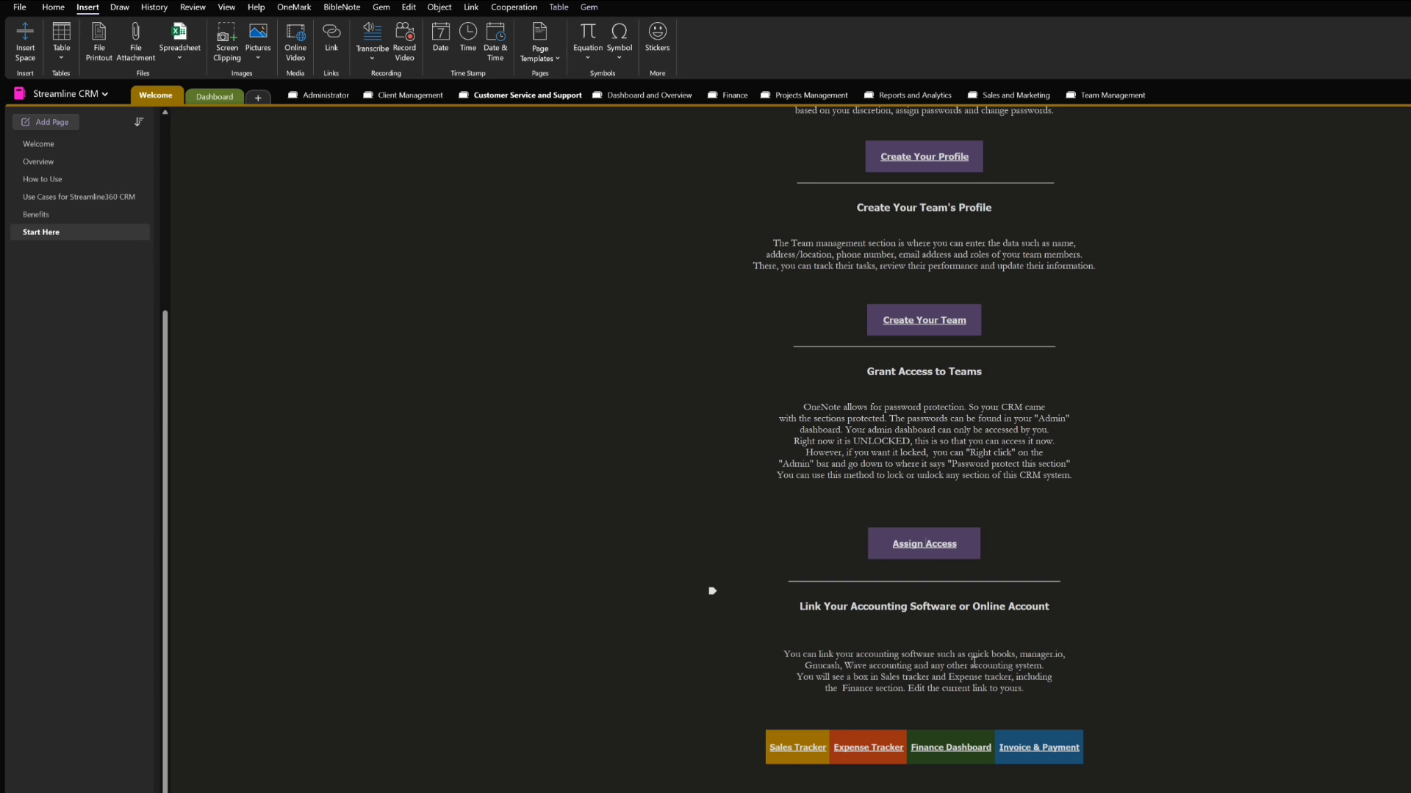
scroll(999, 646, up, 4)
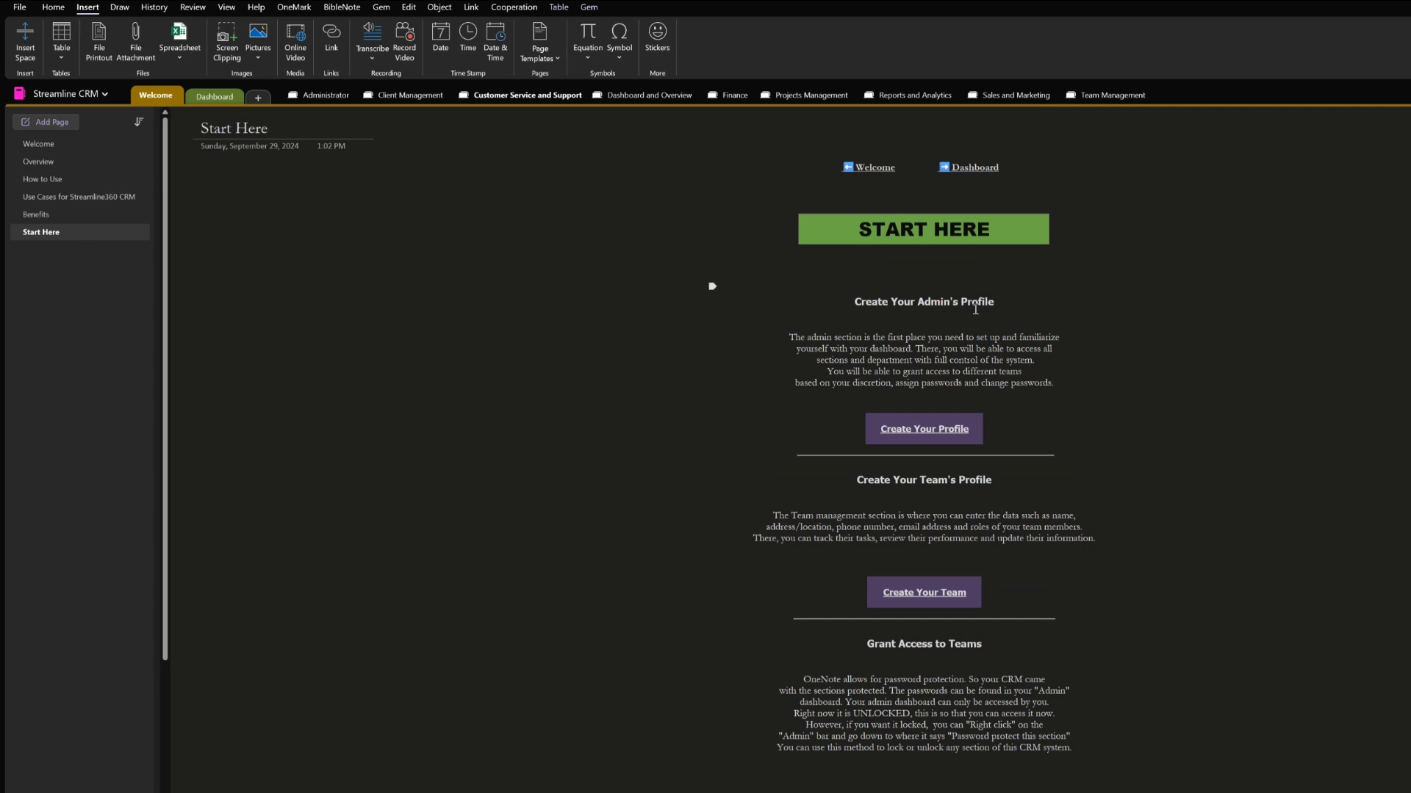
scroll(918, 441, down, 6)
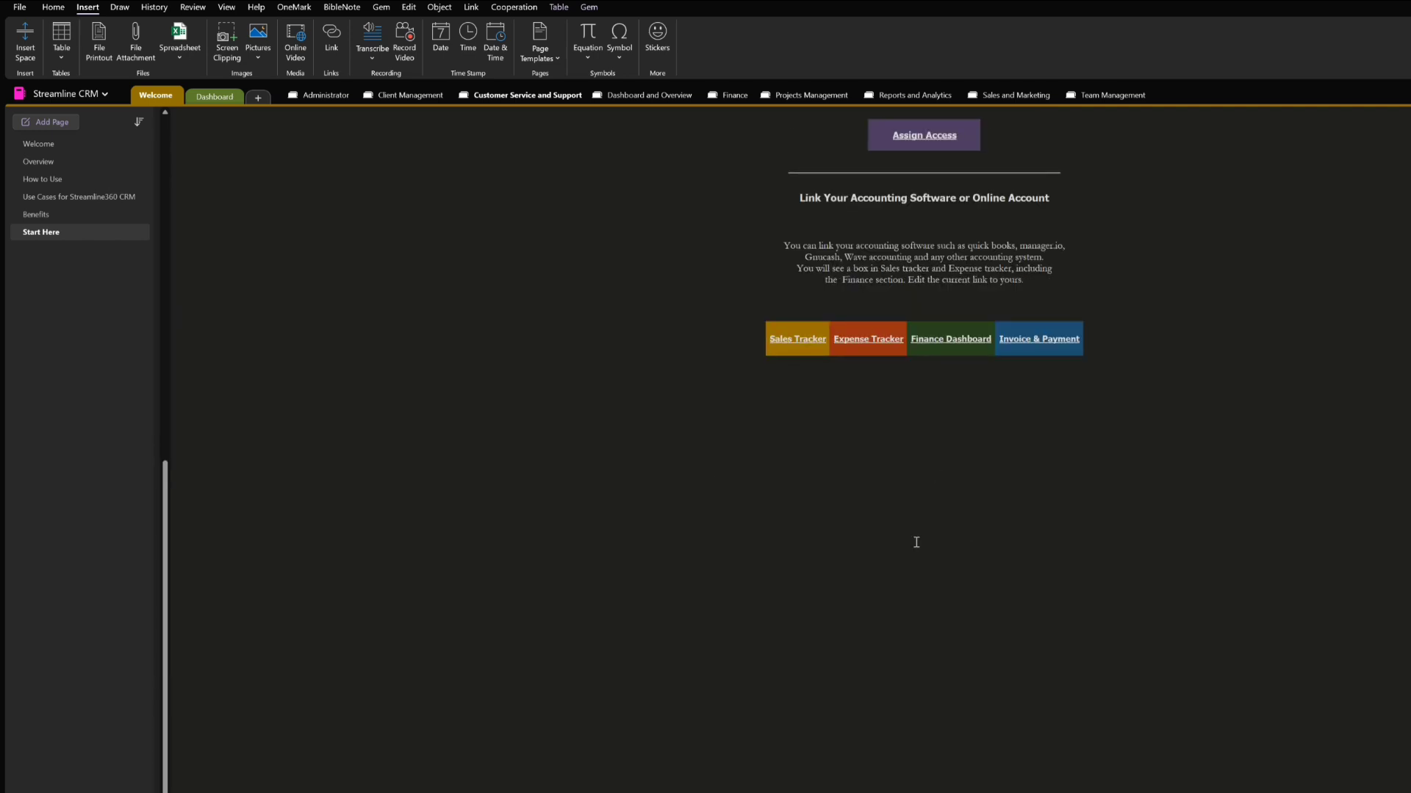
scroll(917, 542, up, 5)
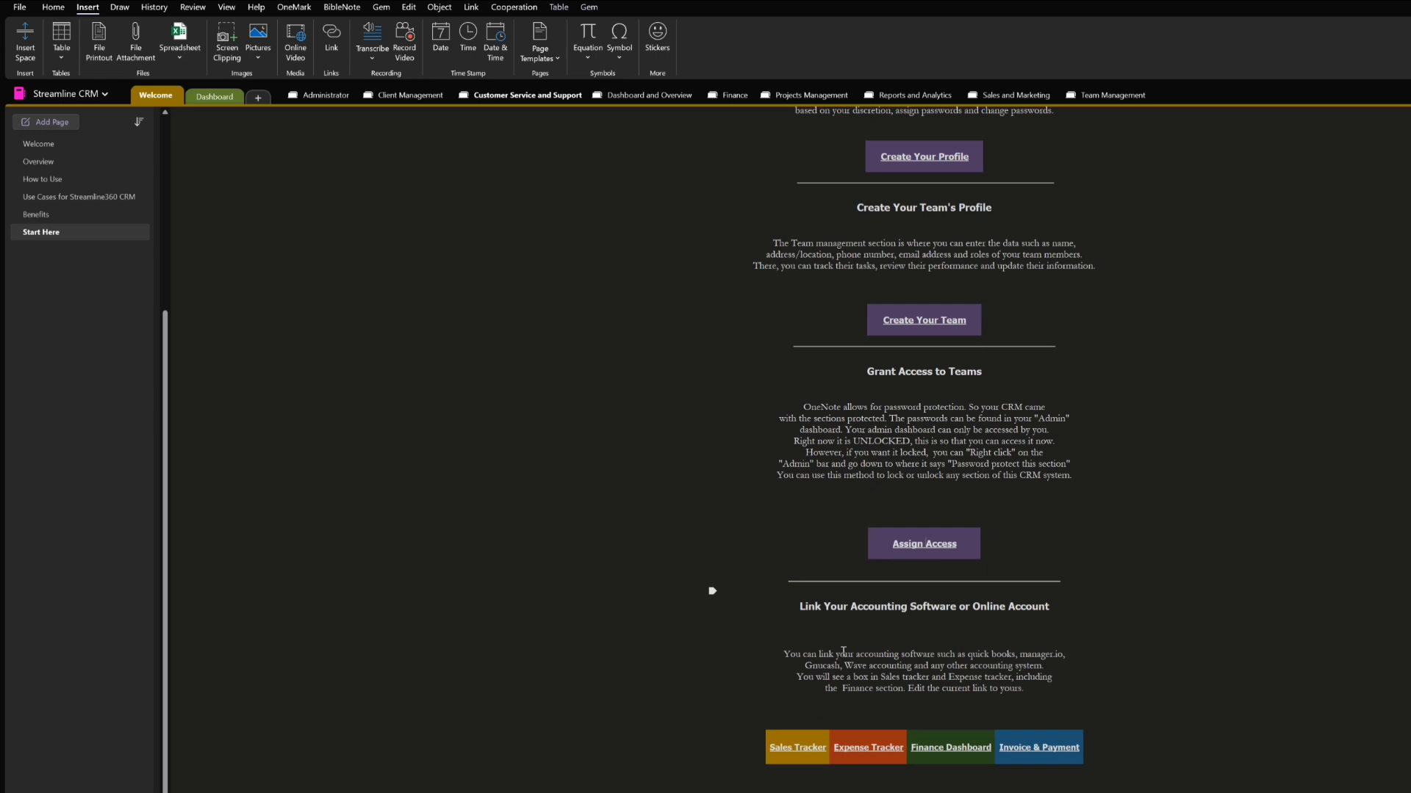
Follow the Sales Tracker link under the accounting software instructions and unlock that section with the section password
click(800, 747)
click(593, 380)
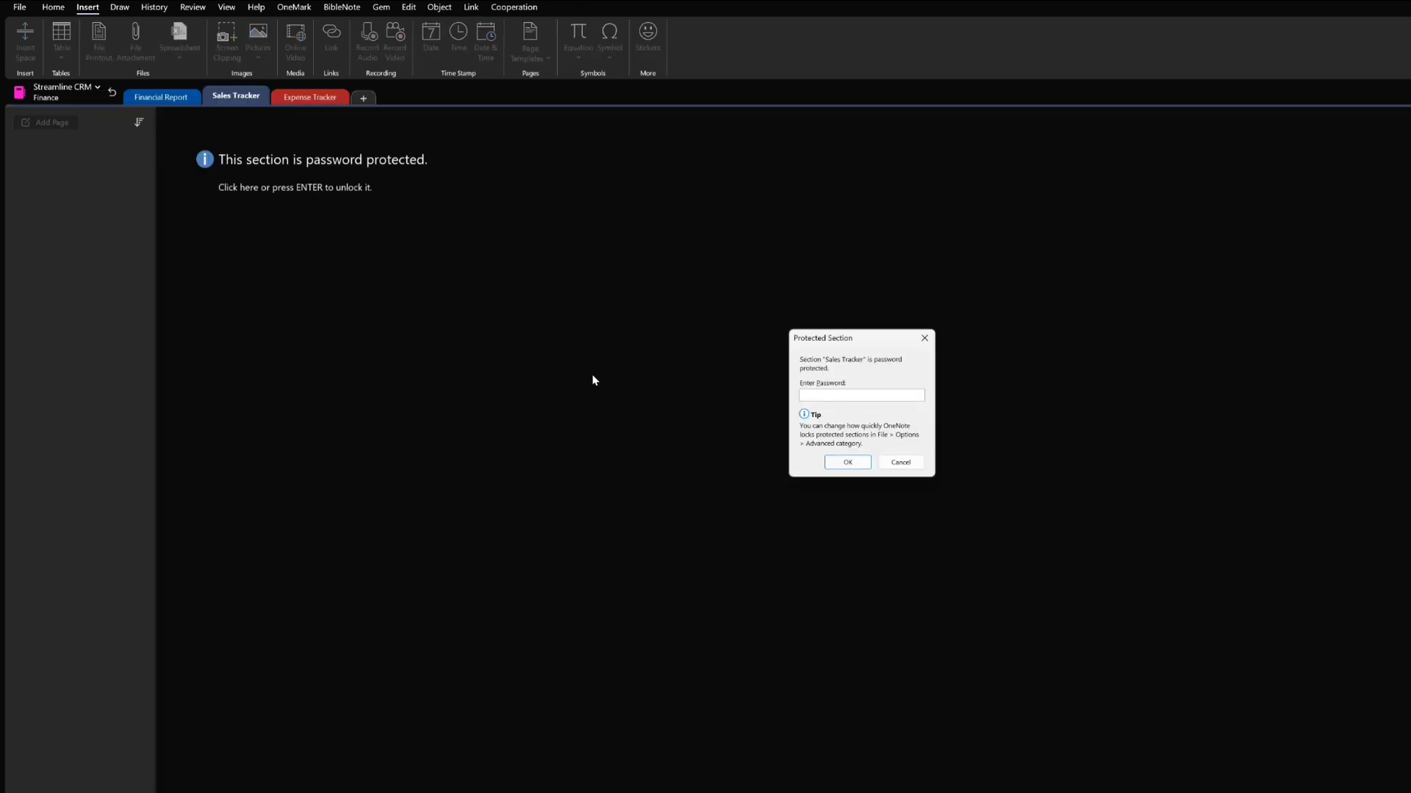
text(•••)
key(Return)
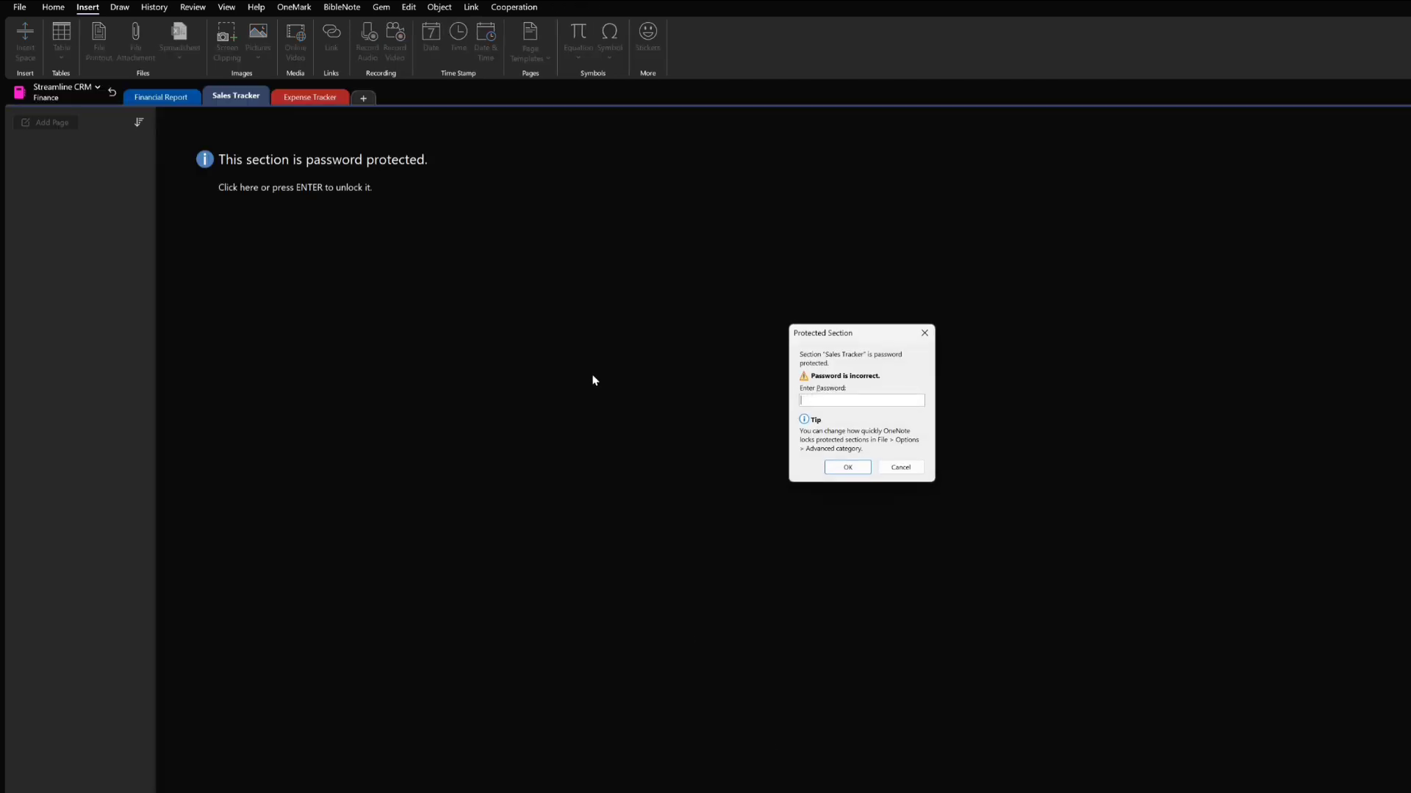
text(••••)
key(Return)
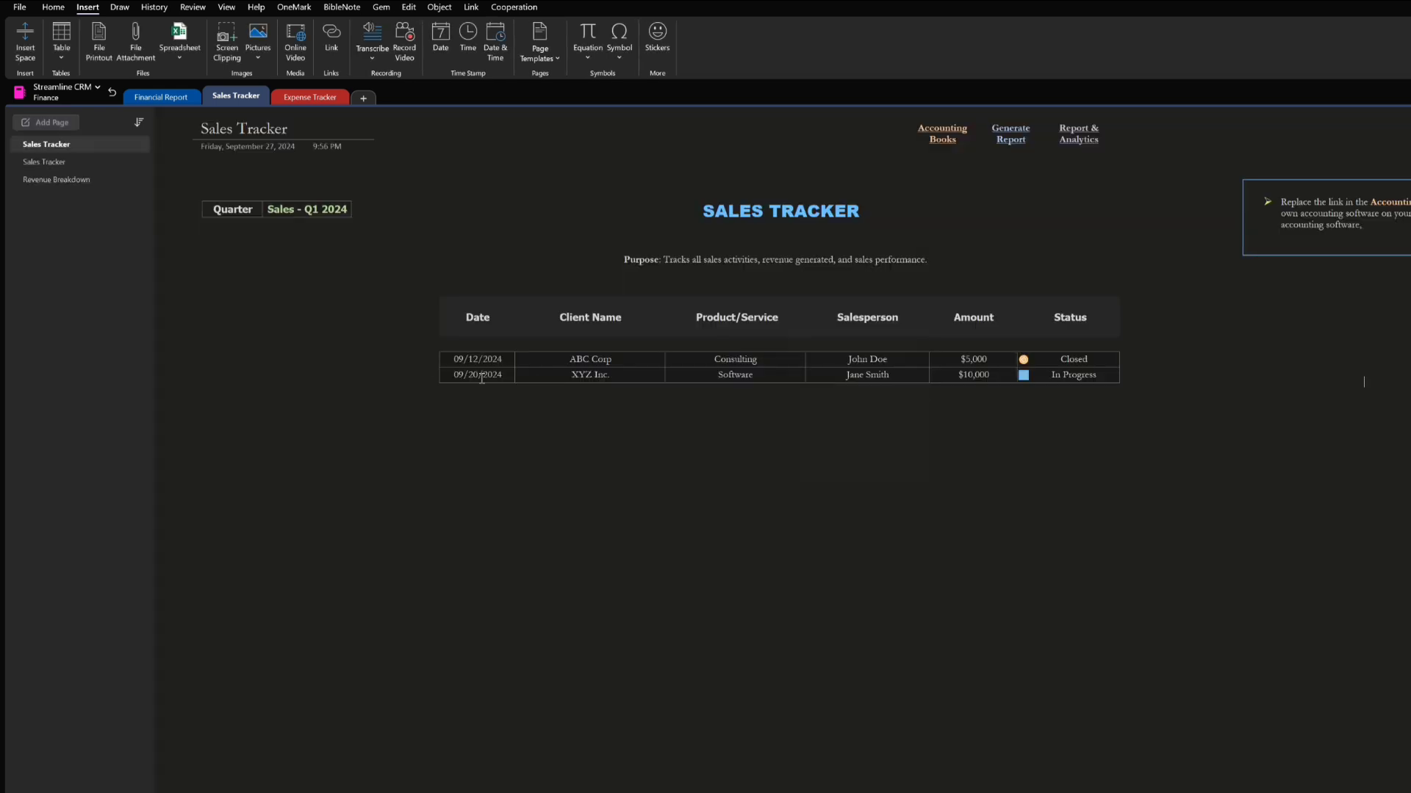
Open the Accounting Books link, review the financial summary of Old ANC Candles LLC in Manager, and close that program
click(943, 140)
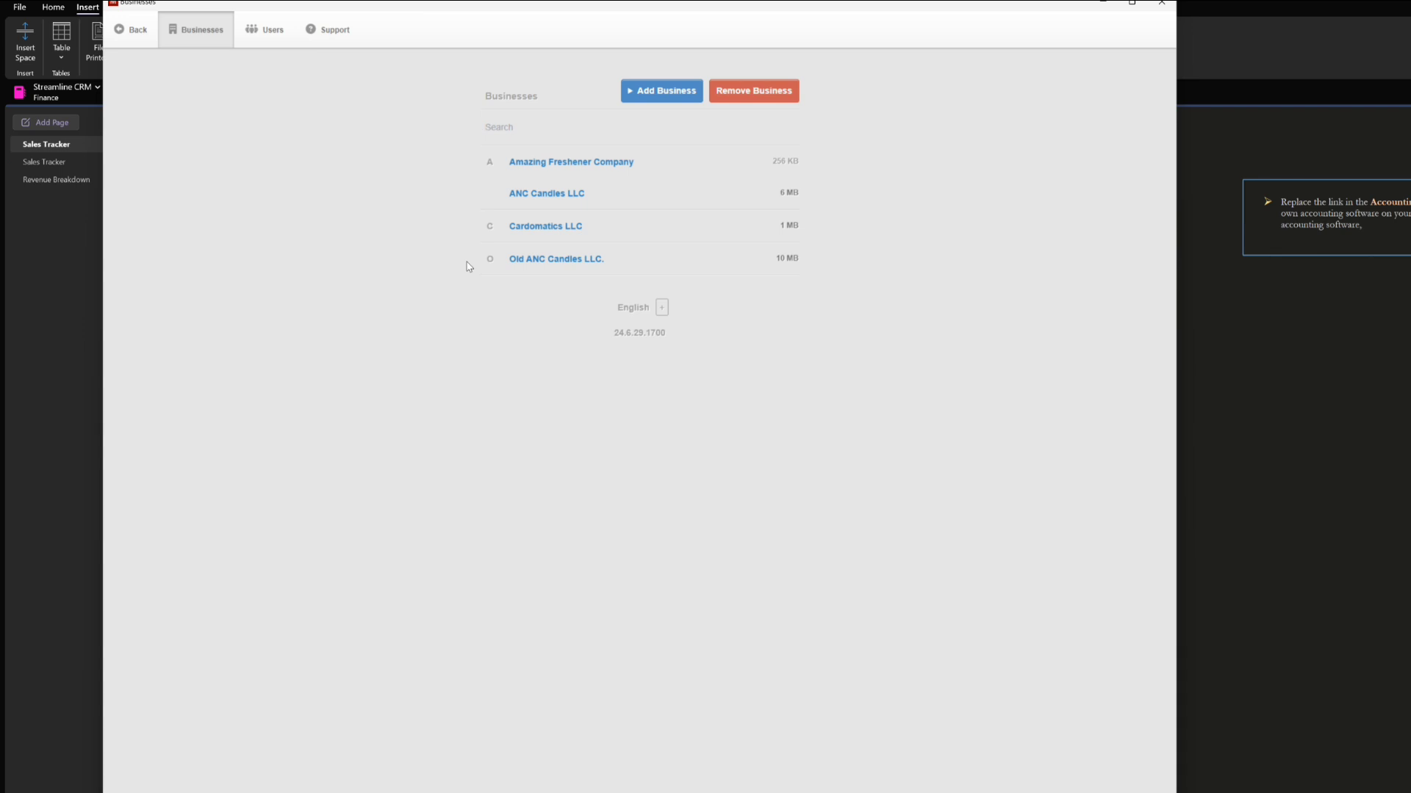
click(540, 259)
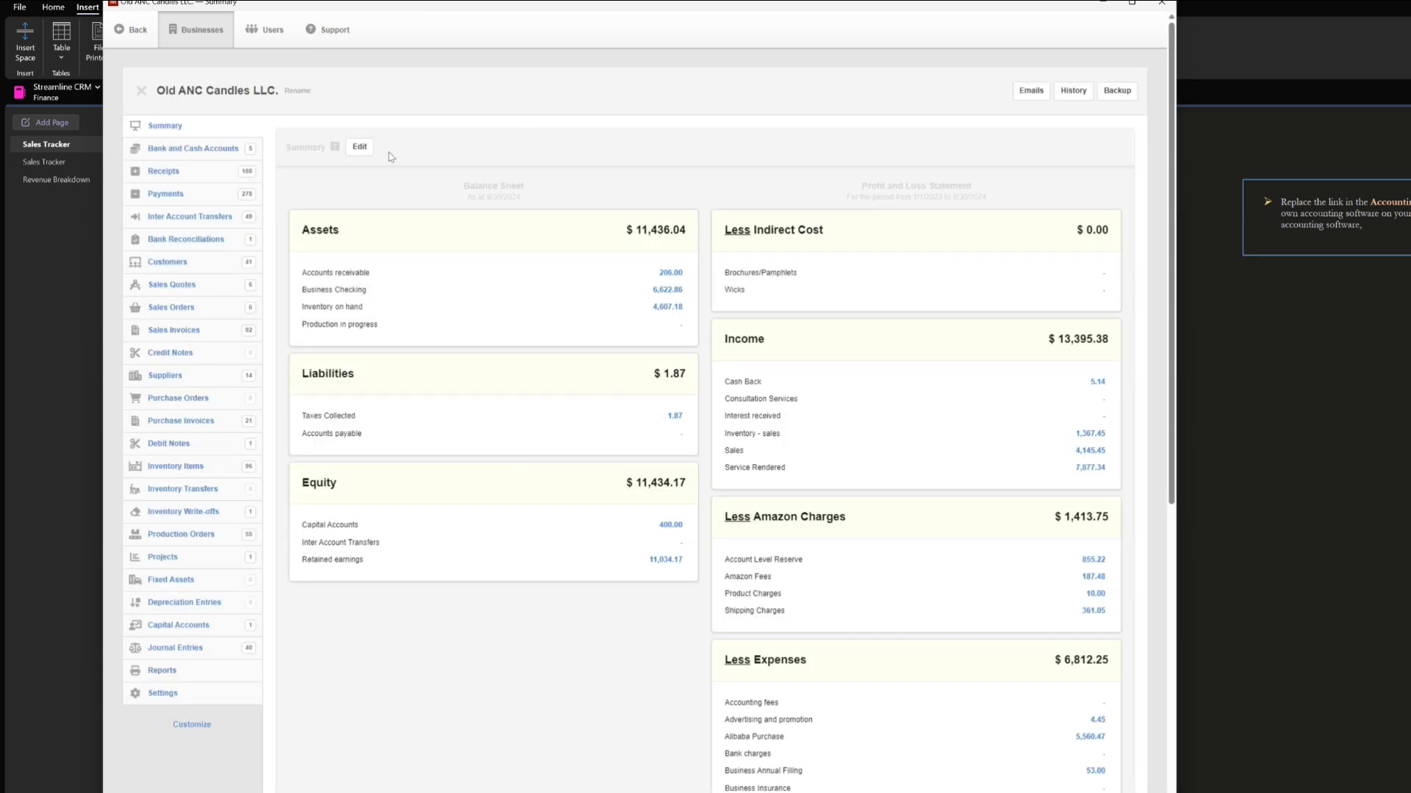
scroll(353, 239, down, 3)
scroll(867, 372, down, 9)
scroll(867, 372, up, 12)
scroll(1020, 414, down, 1)
scroll(1021, 414, down, 1)
scroll(1006, 412, up, 2)
drag(523, 4, 634, 78)
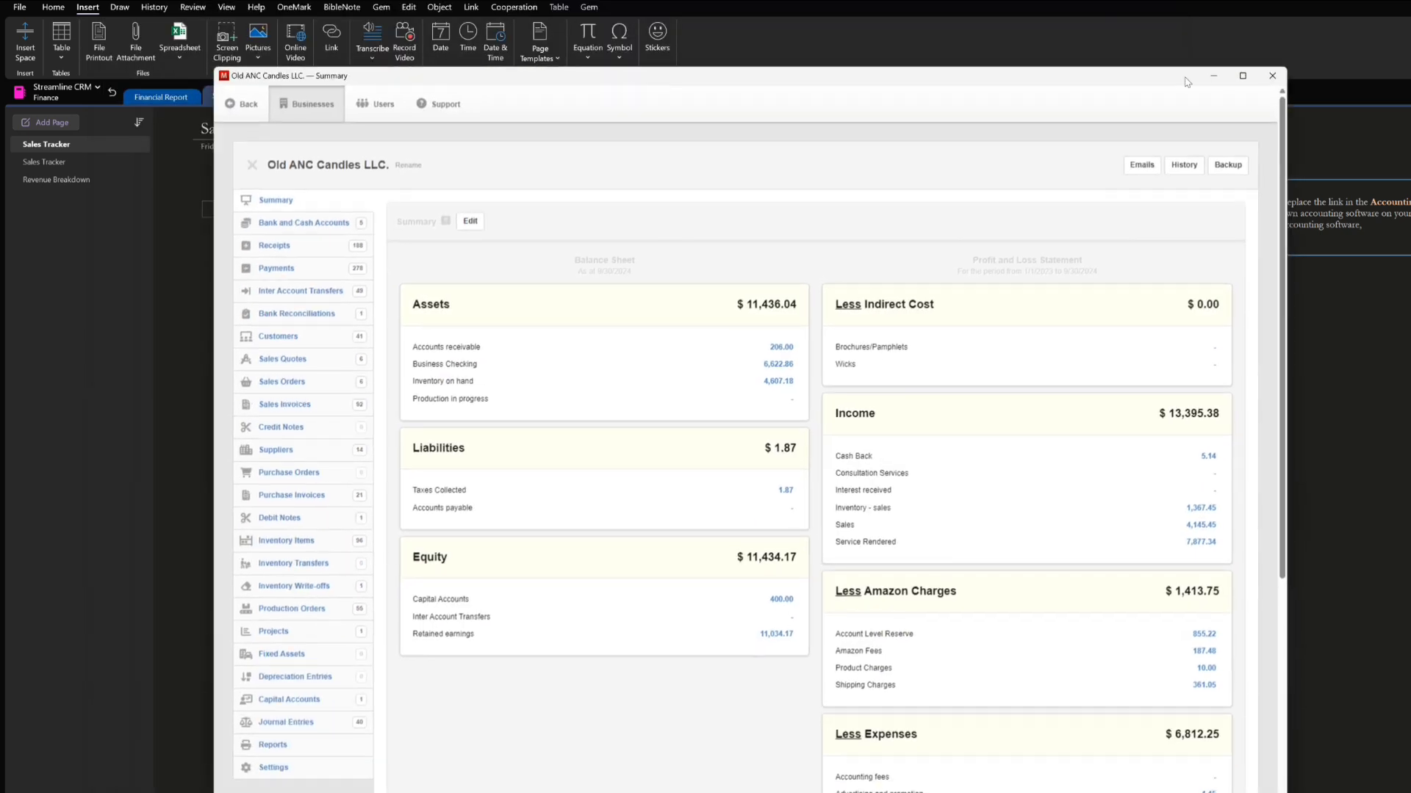
click(1276, 74)
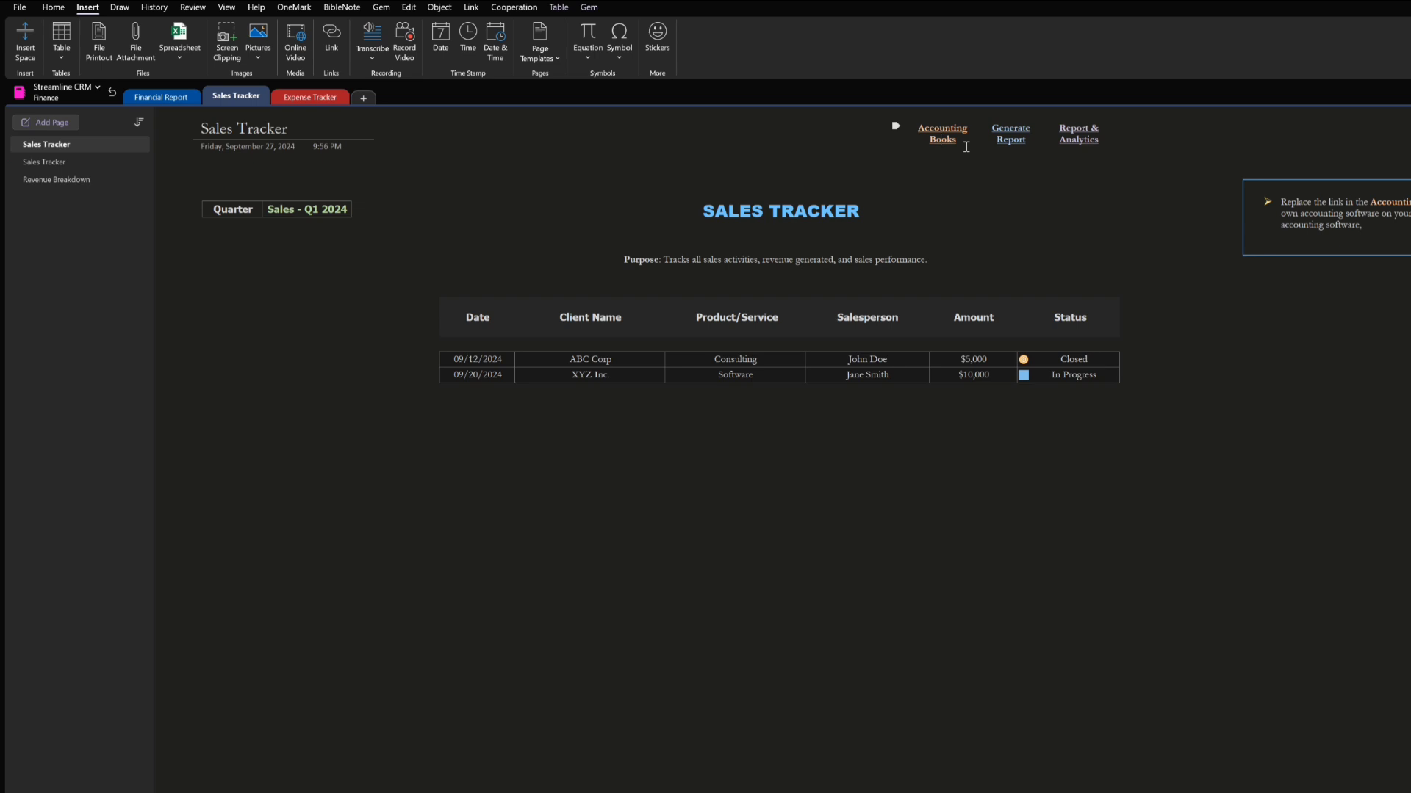
Open the Accounting Books link for editing, browse the Manager folder for the accounting program's file, and cancel the link change
drag(964, 146, 916, 133)
right_click(937, 133)
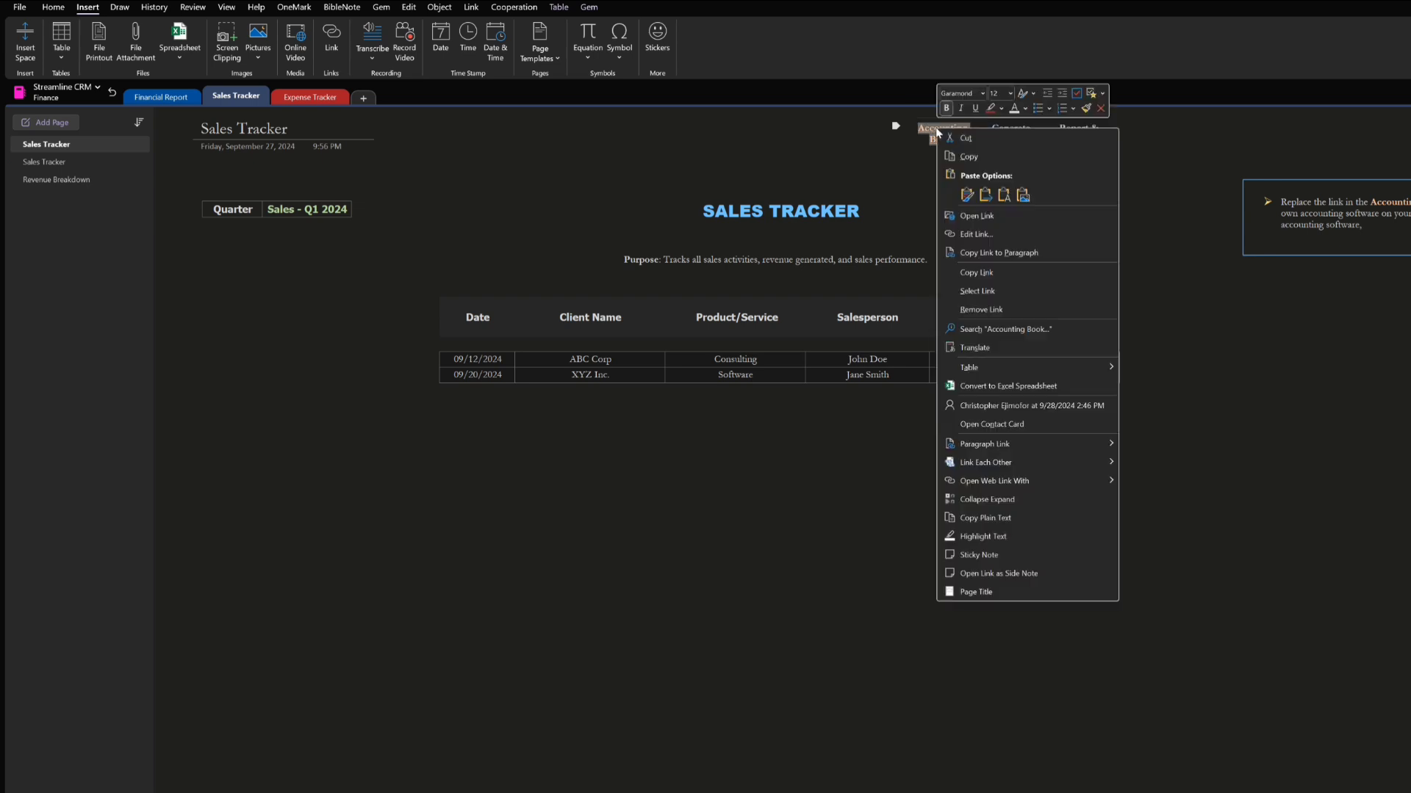
click(990, 236)
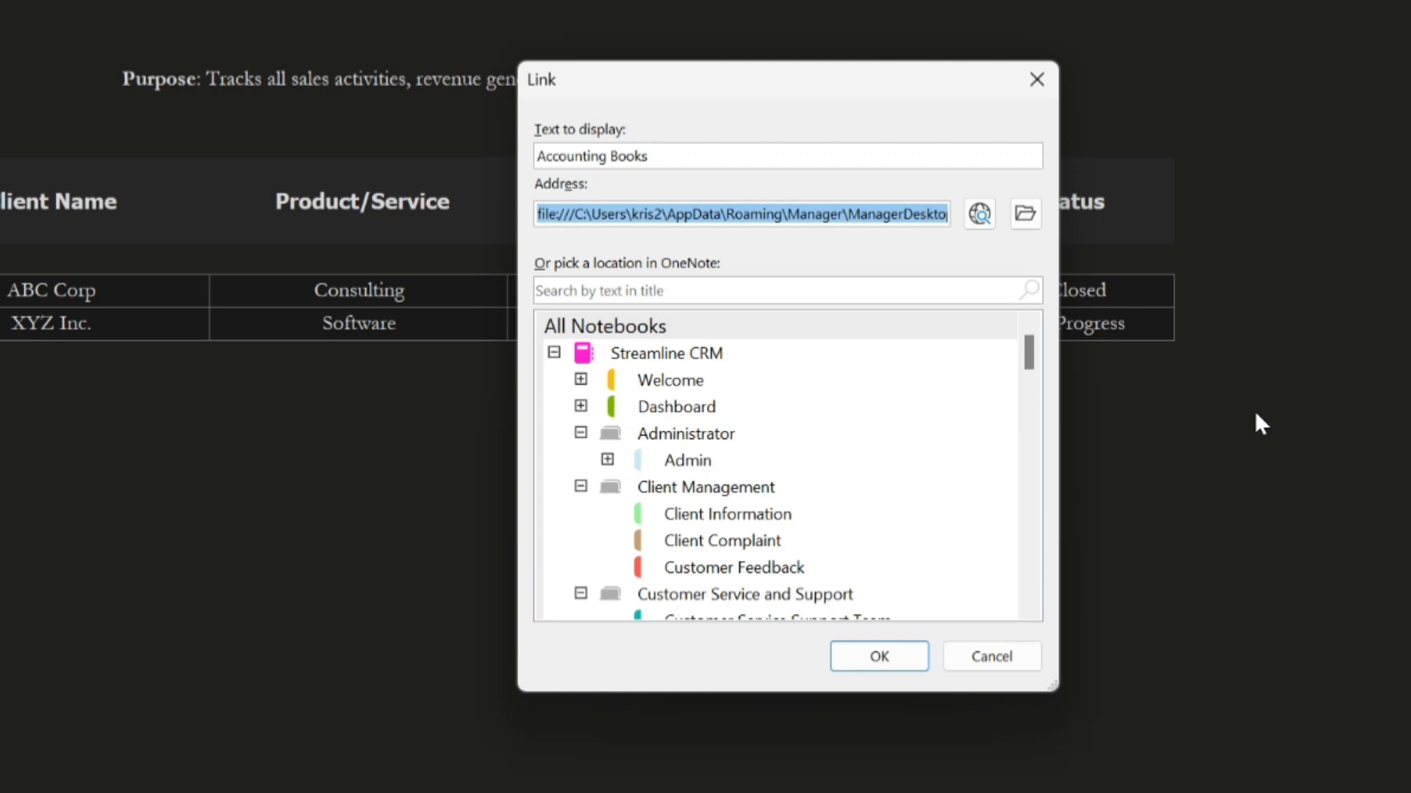
click(1025, 218)
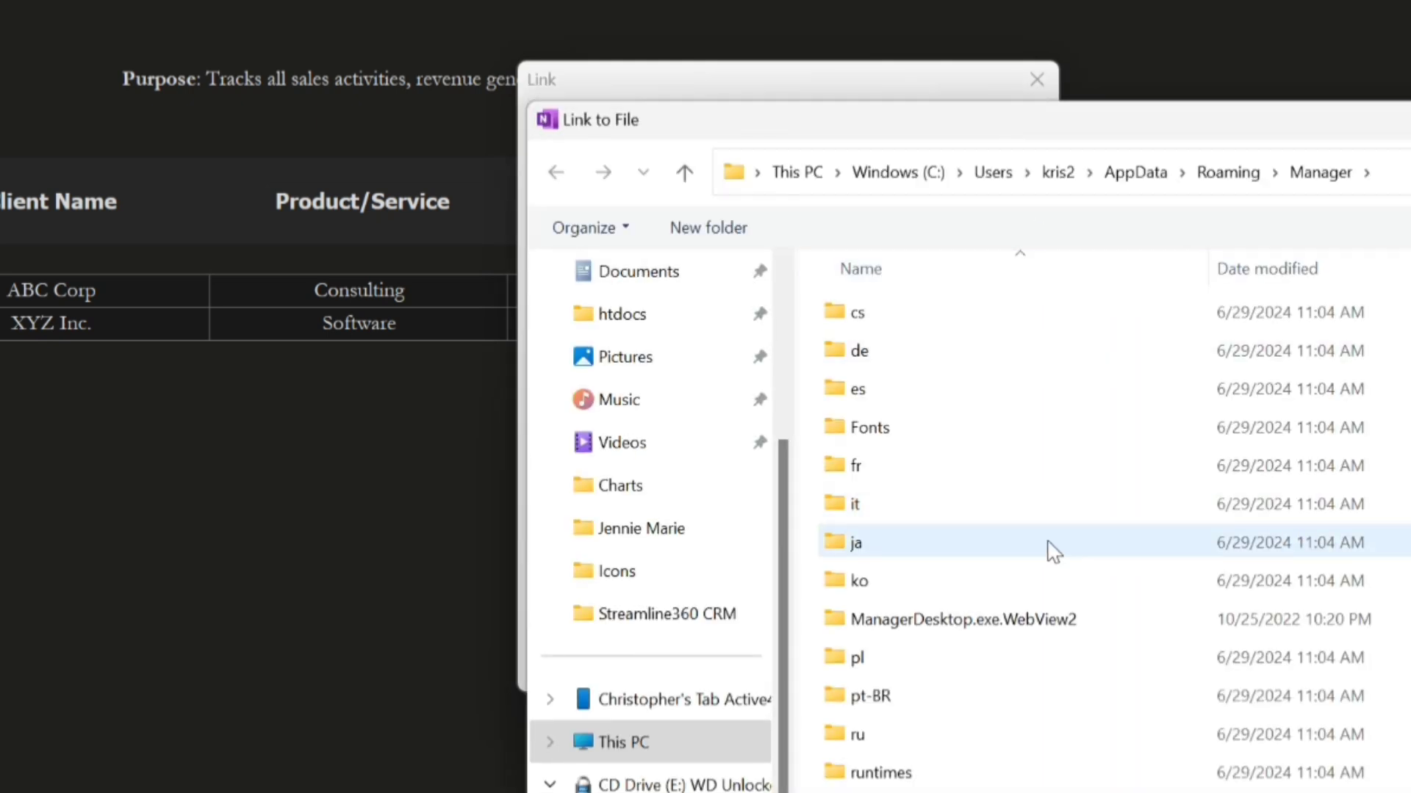
scroll(1052, 551, down, 20)
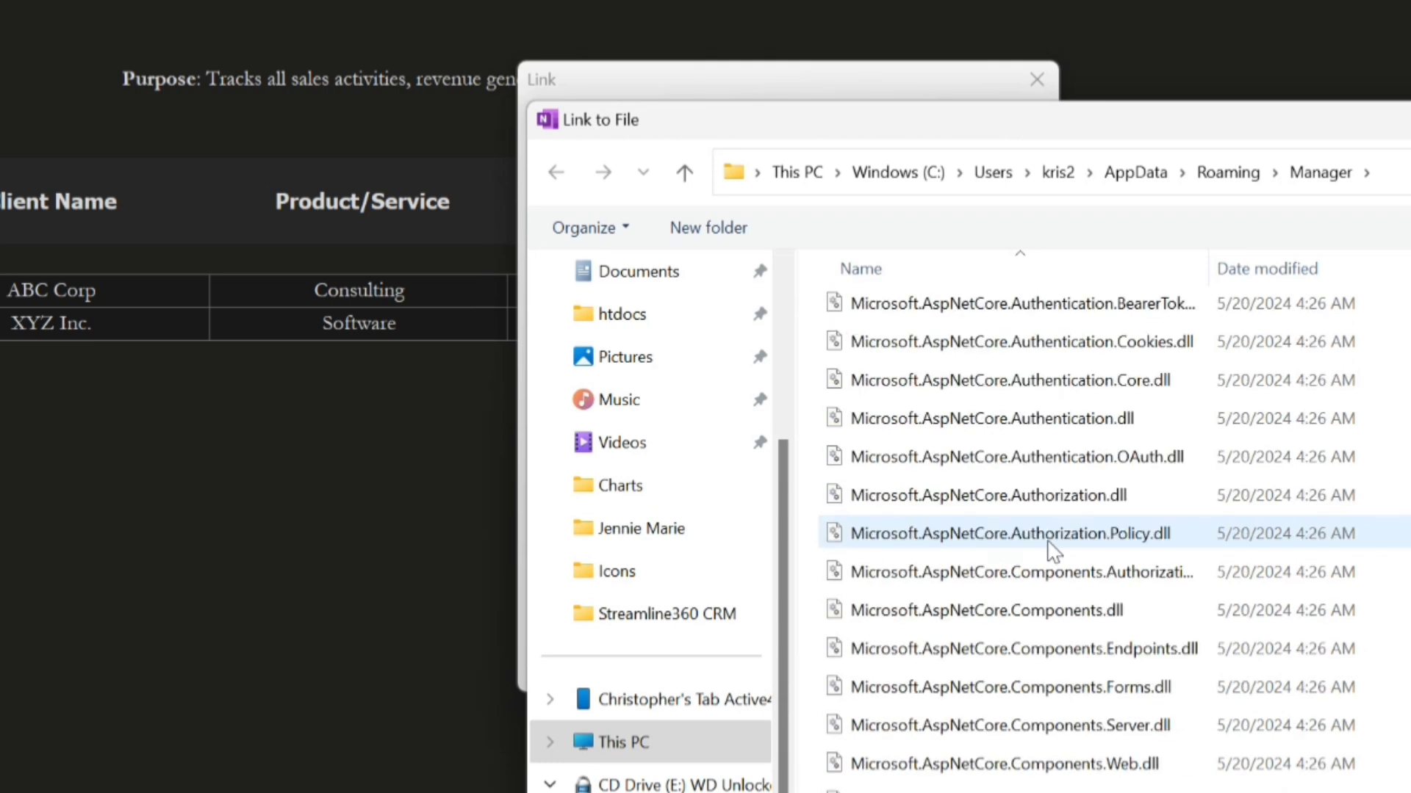
scroll(1052, 551, up, 8)
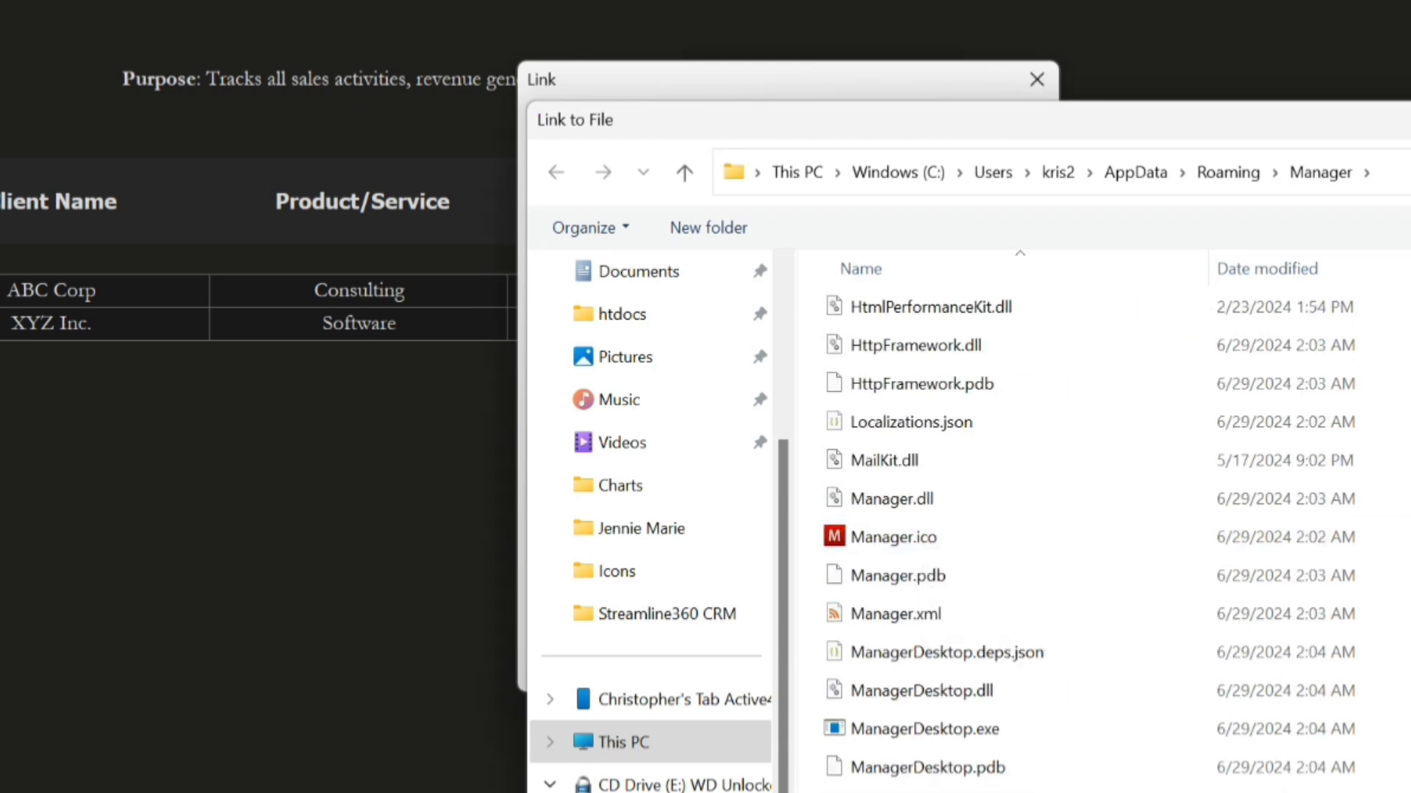
key(Return)
click(982, 659)
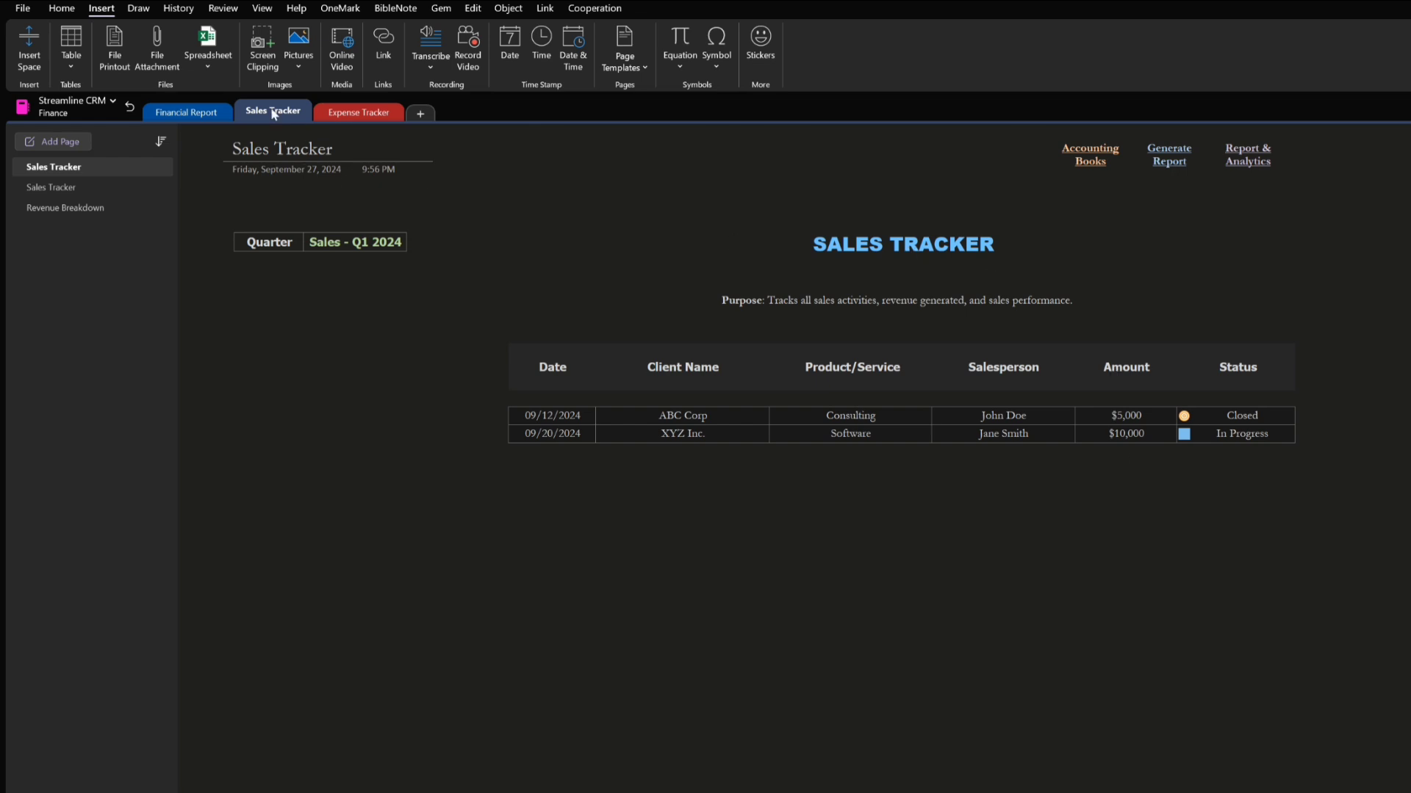
Open the Expense Tracker section and review the note about replacing the Accounting Books link with own accounting software
click(366, 116)
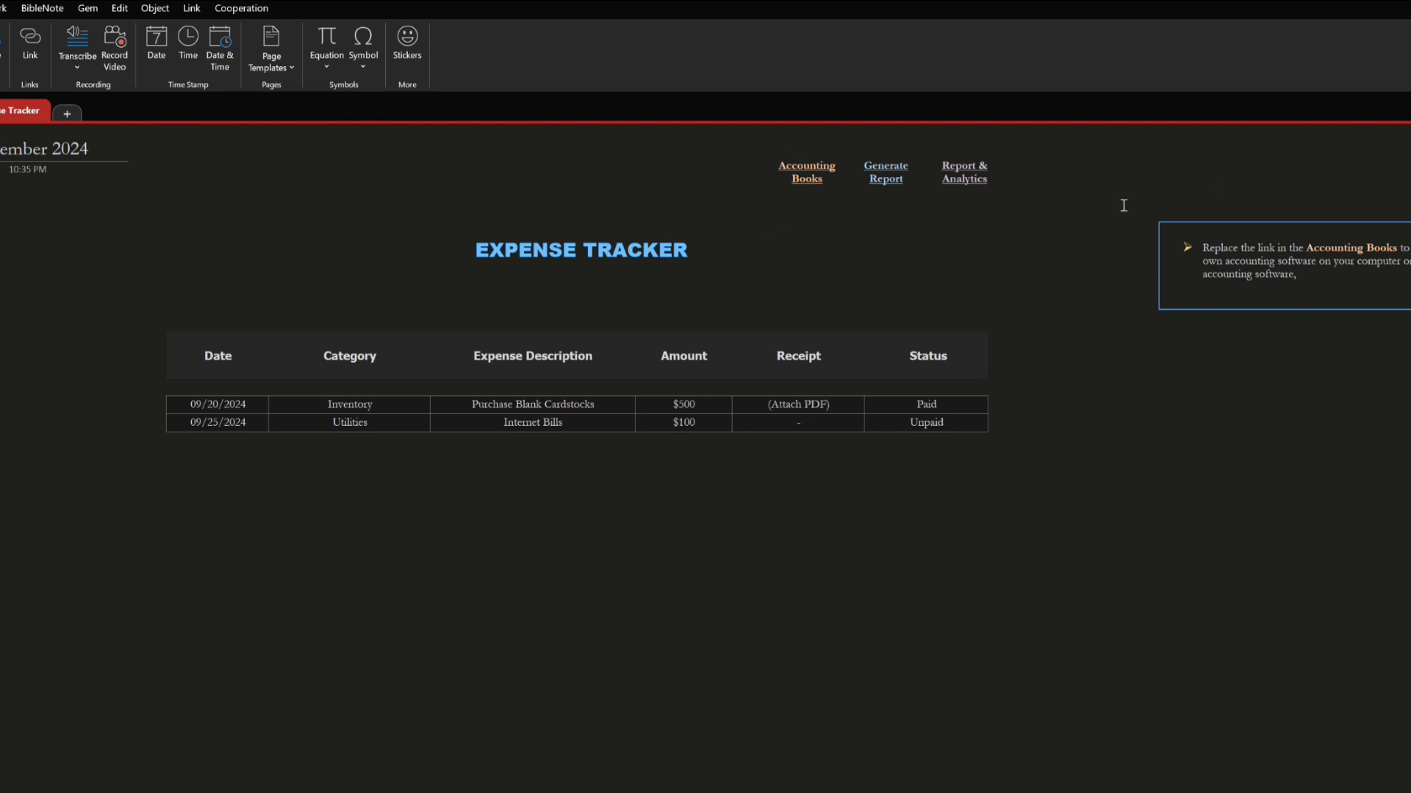
drag(1114, 189, 1410, 388)
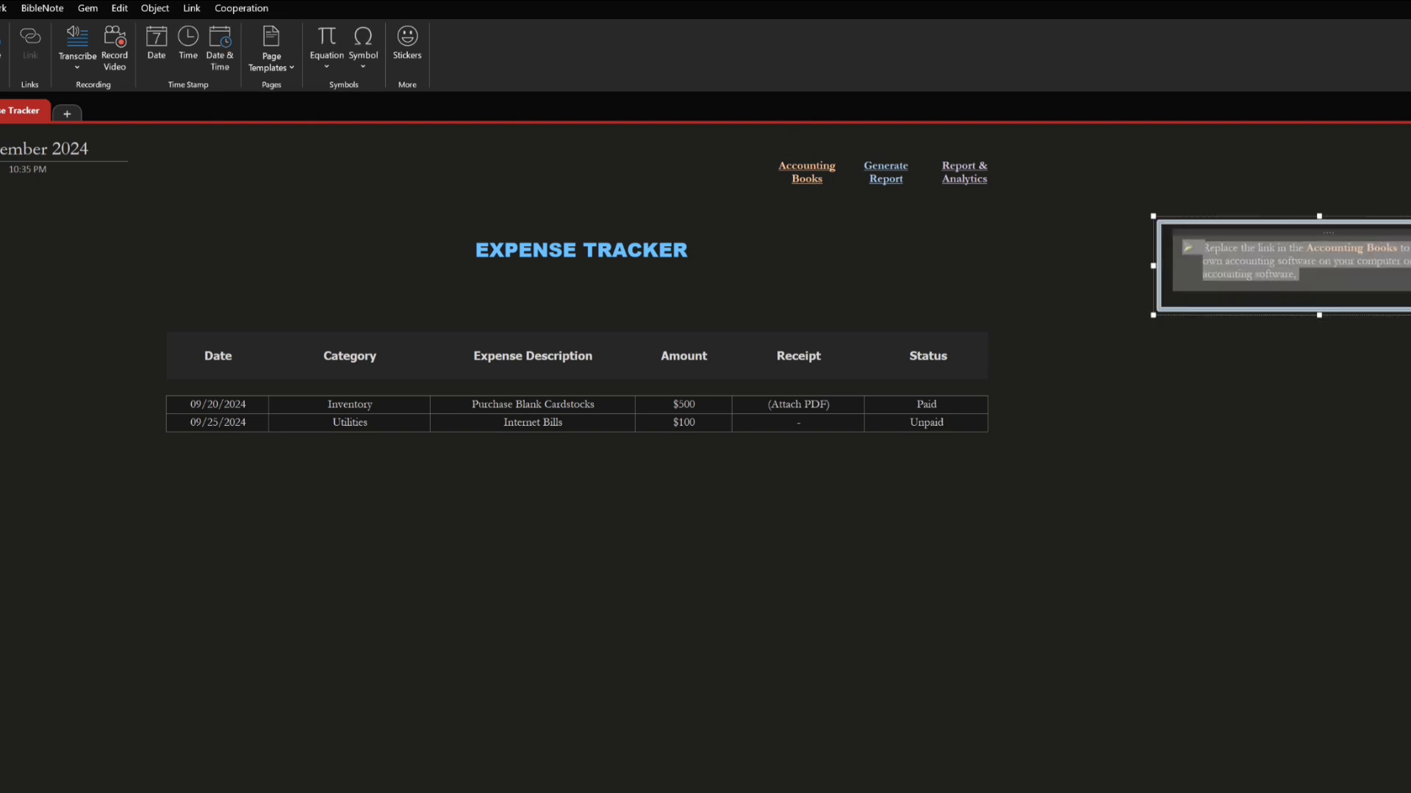
click(1410, 388)
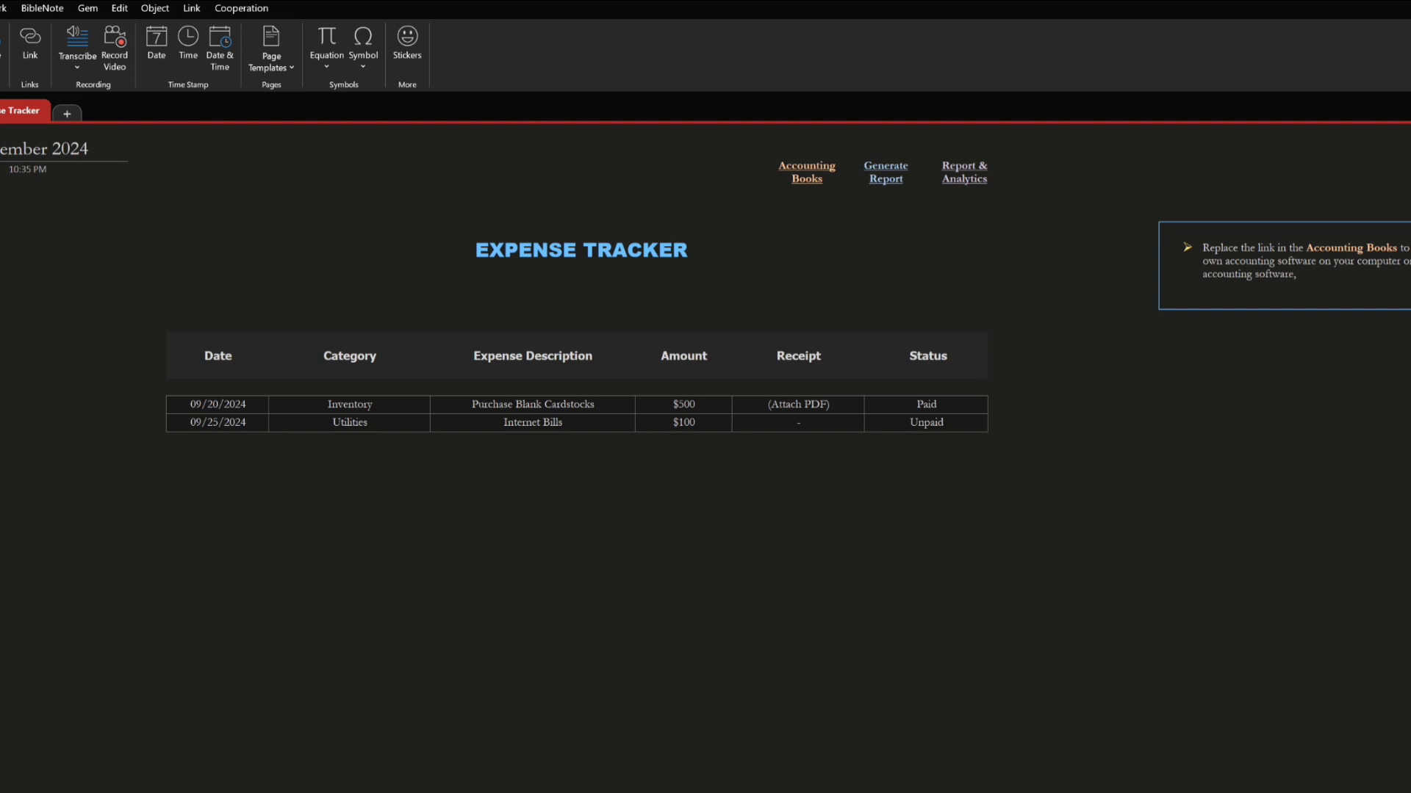
Open the Financial Report section and unlock it with the section password to reach the Invoice & Payments Tracking page
click(0, 112)
click(918, 481)
text(•••)
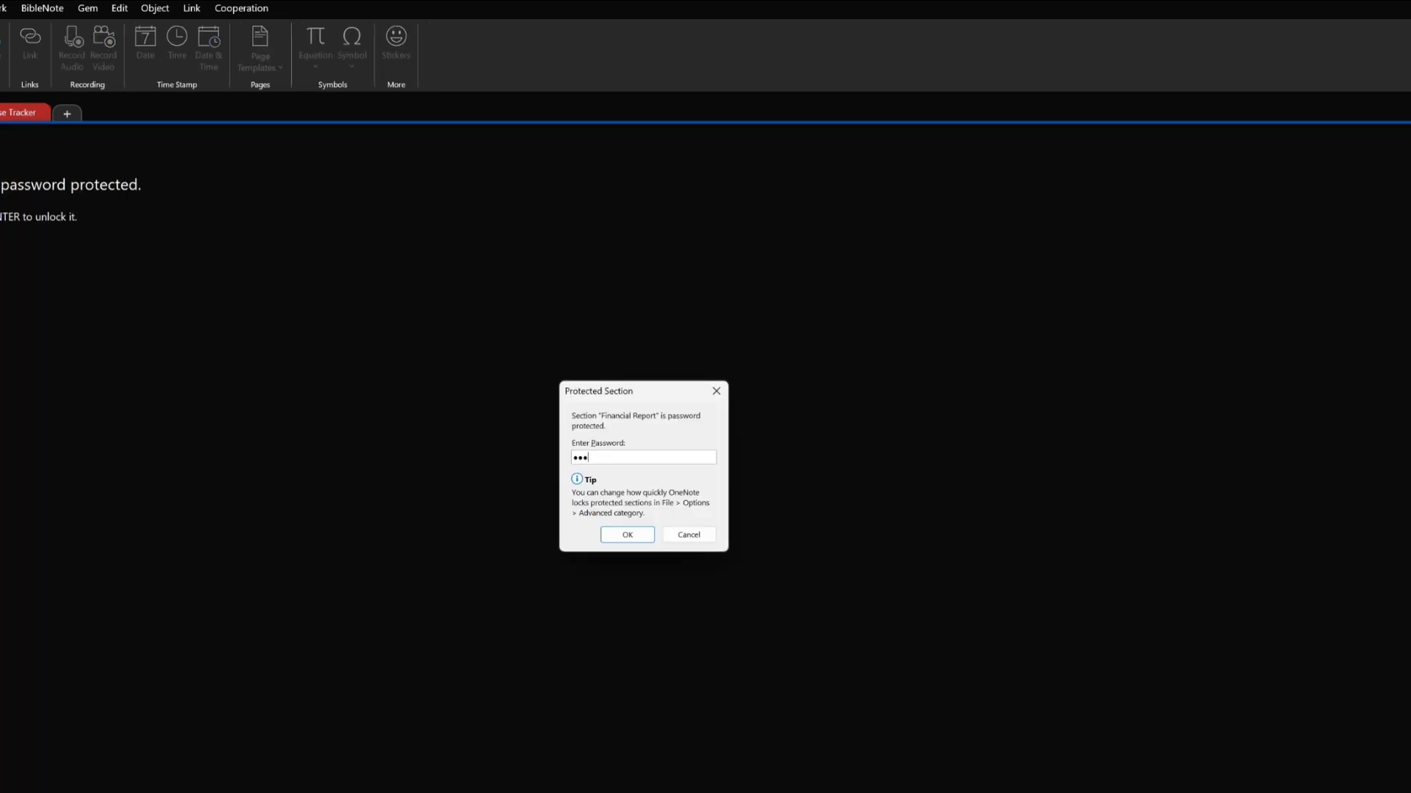
text(•)
key(Return)
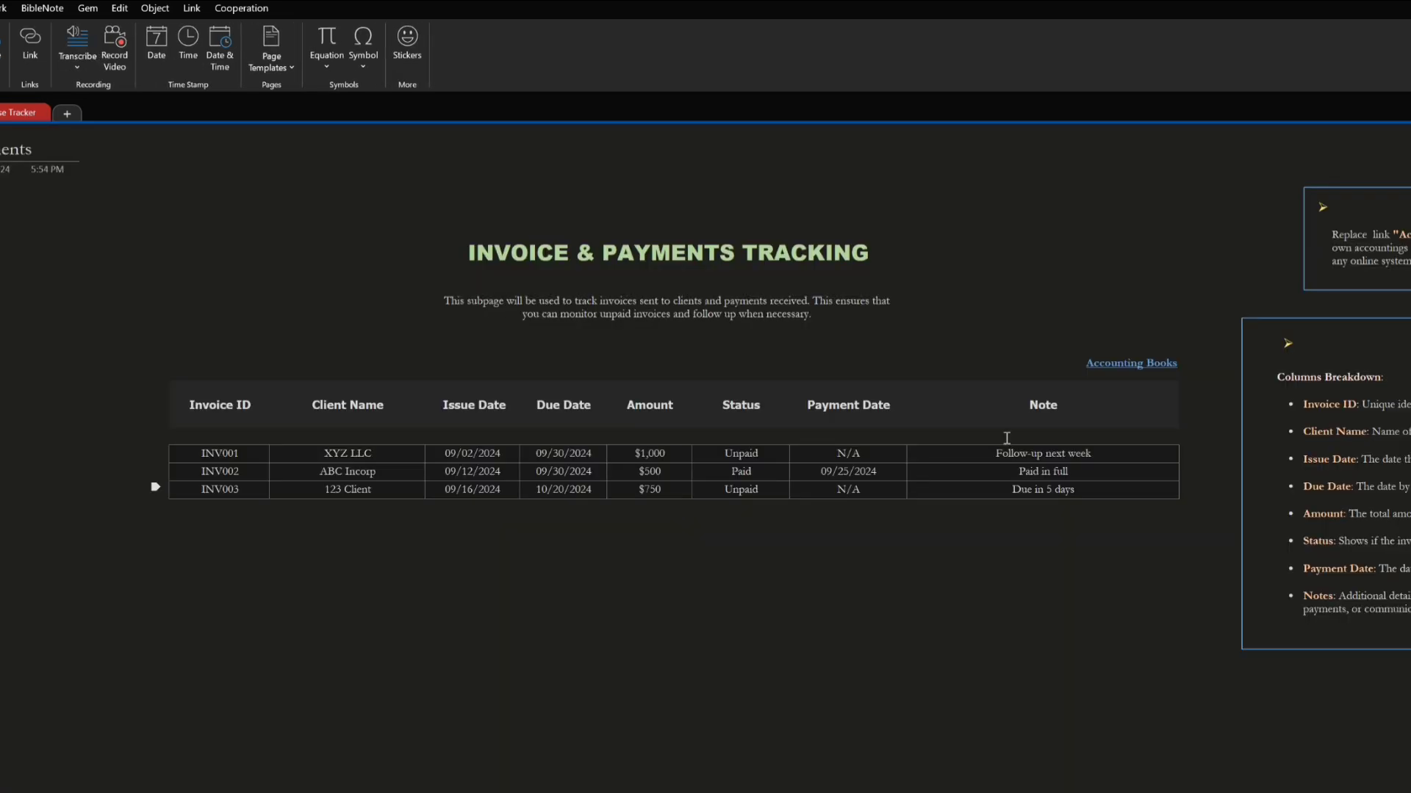